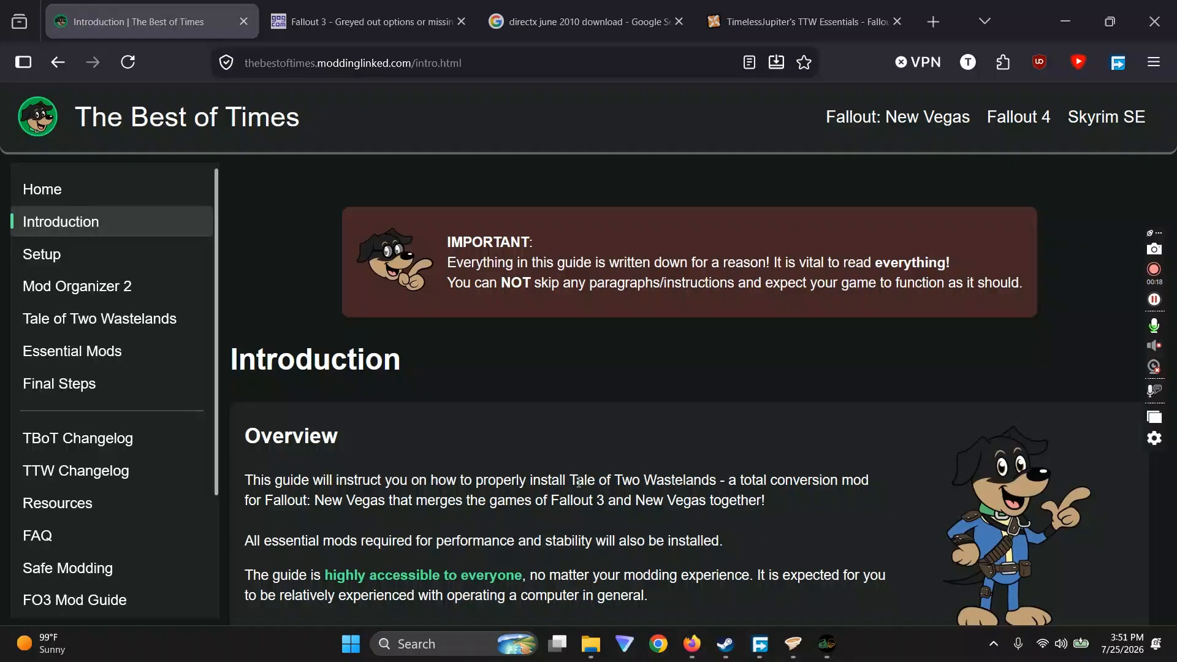
Review the requirements on the guide's Introduction page and open the VC++ AIO download page linked from its Setup page
scroll(810, 406, down, 15)
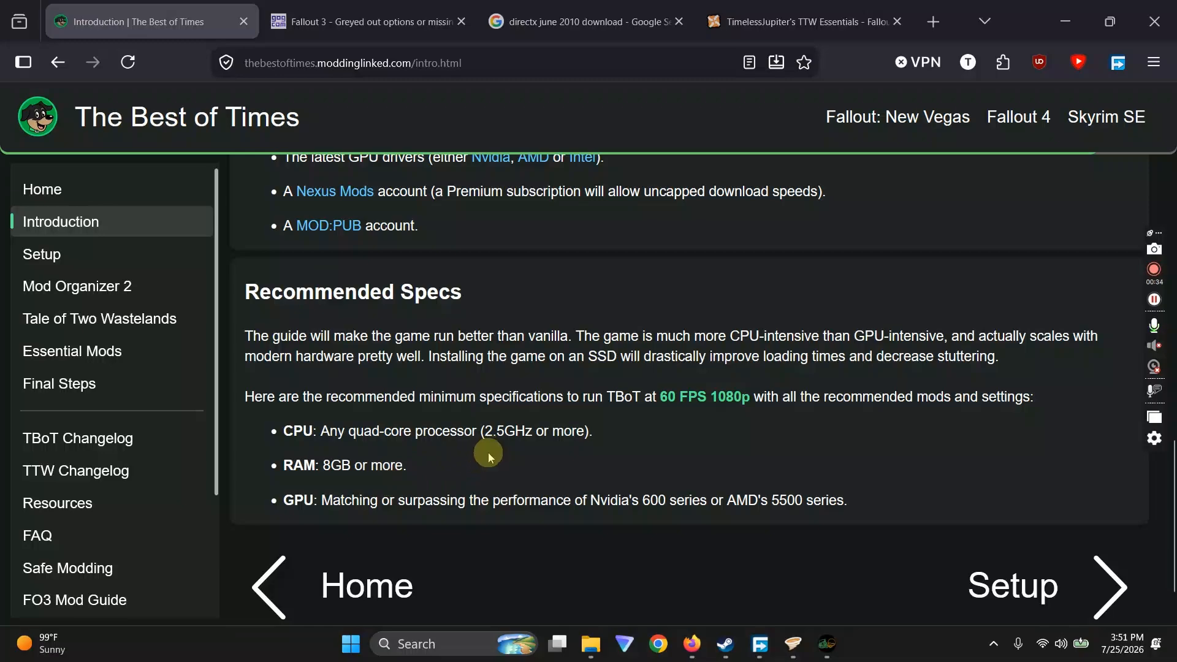
scroll(487, 451, up, 5)
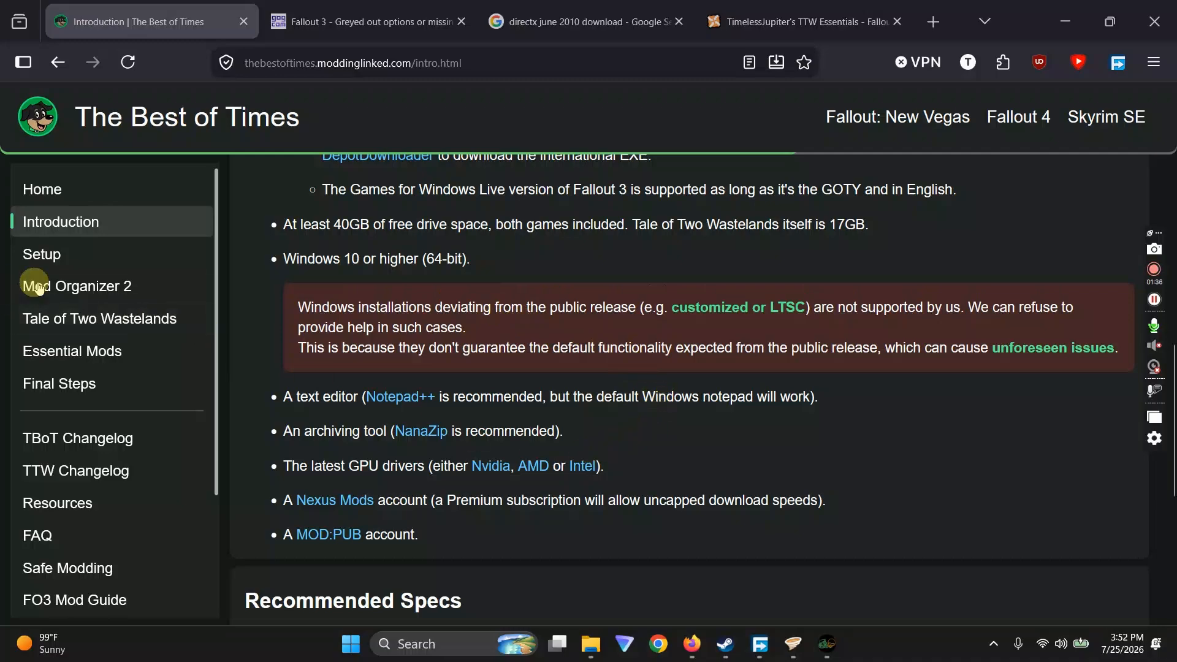
click(48, 259)
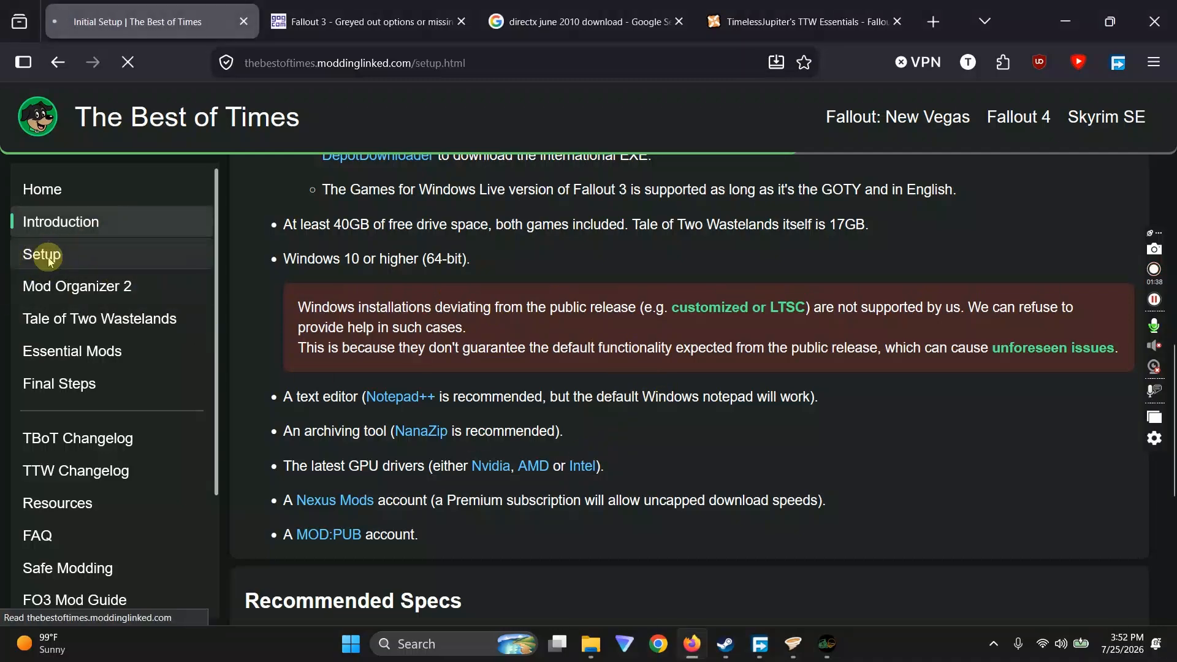
scroll(609, 431, down, 1)
scroll(609, 432, down, 1)
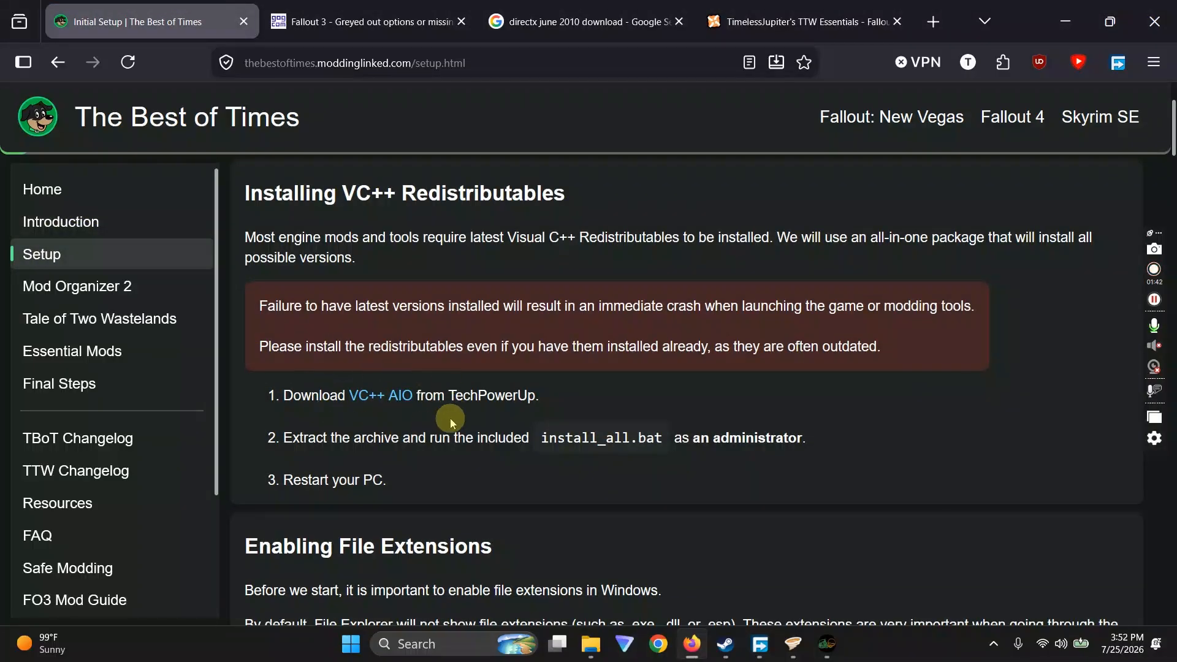
scroll(460, 392, down, 6)
scroll(467, 407, up, 5)
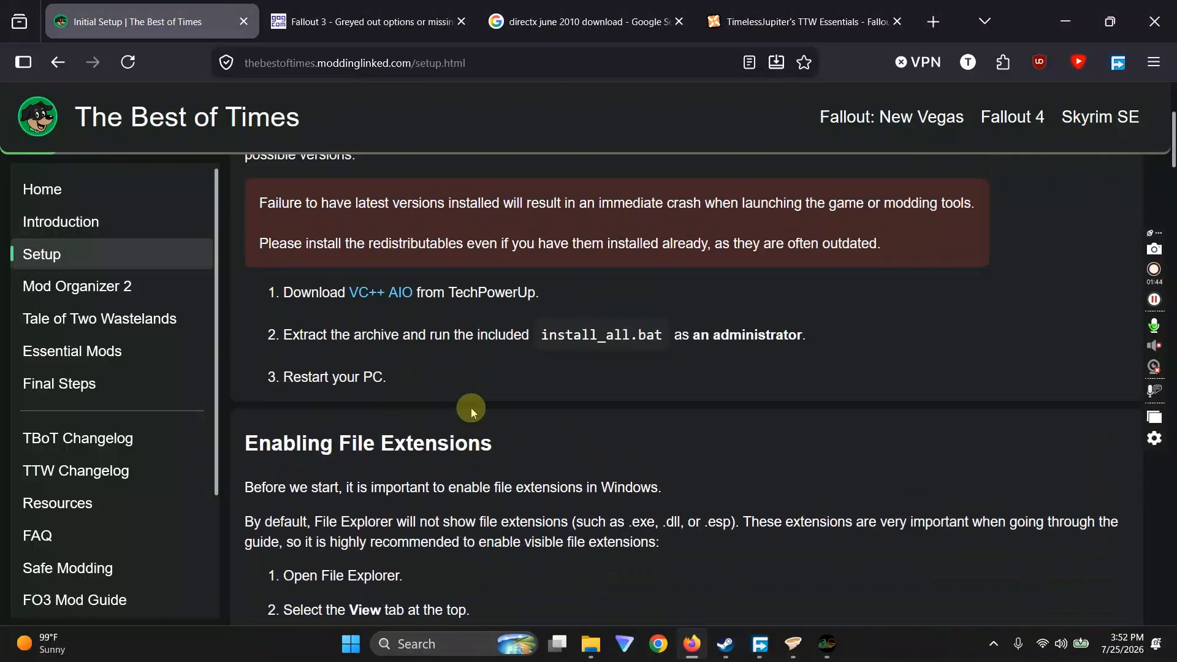
click(364, 295)
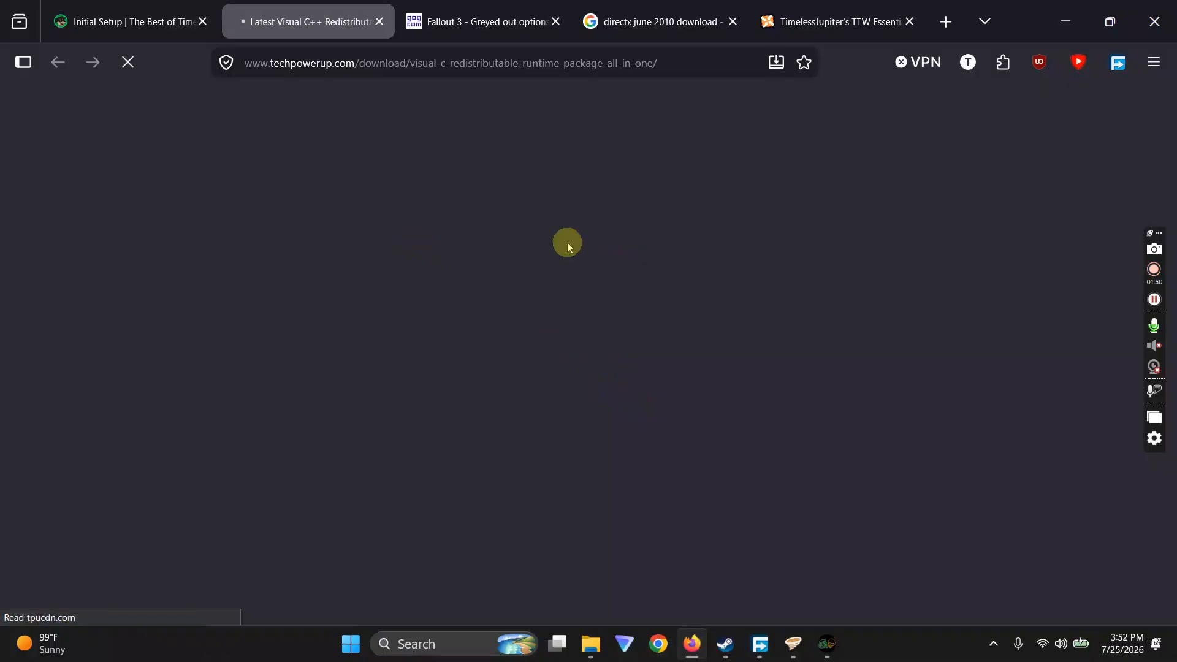
scroll(308, 314, down, 3)
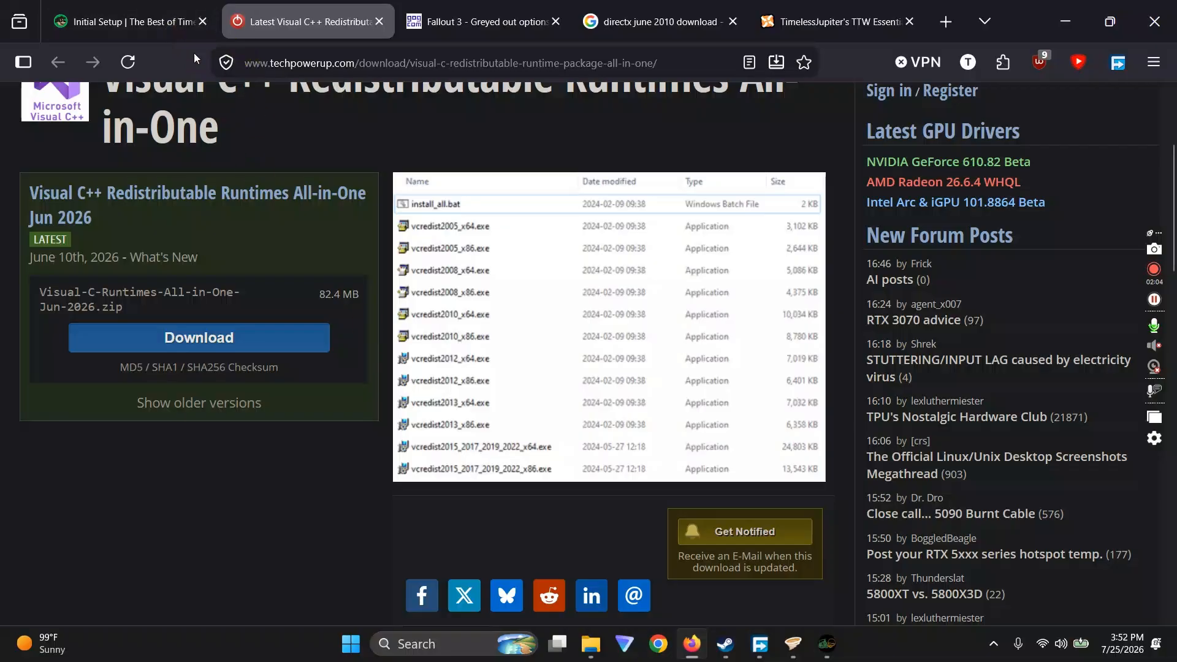
Return to the guide and open its Tale of Two Wastelands installation instructions
mouse_move(105, 28)
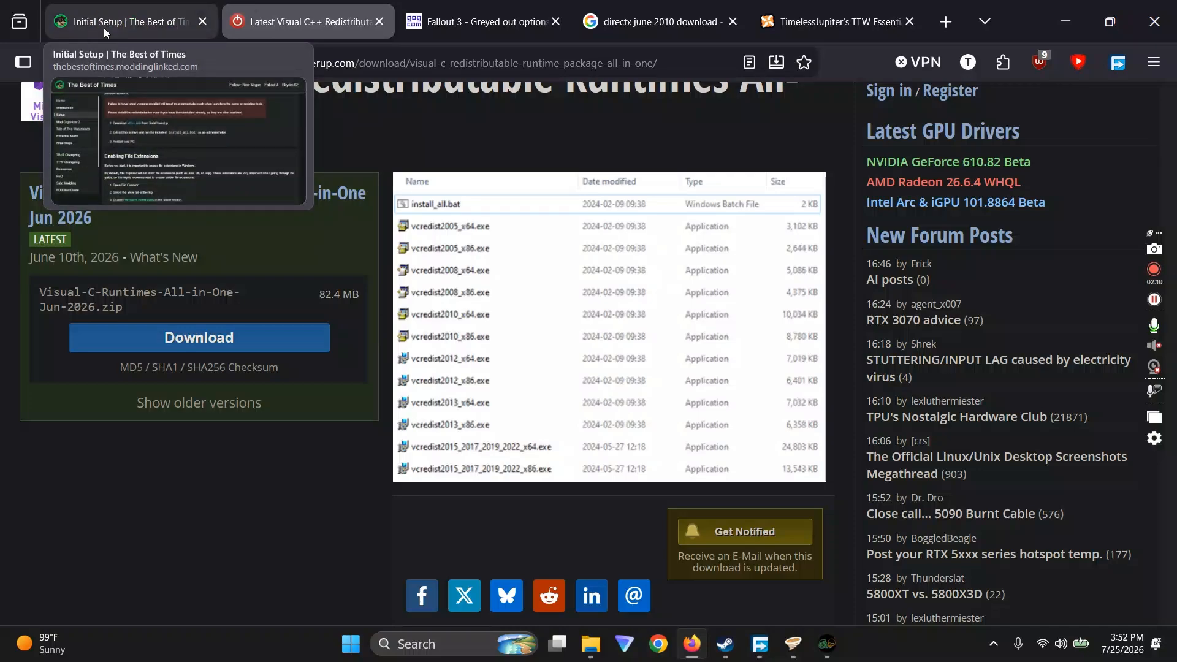
click(104, 27)
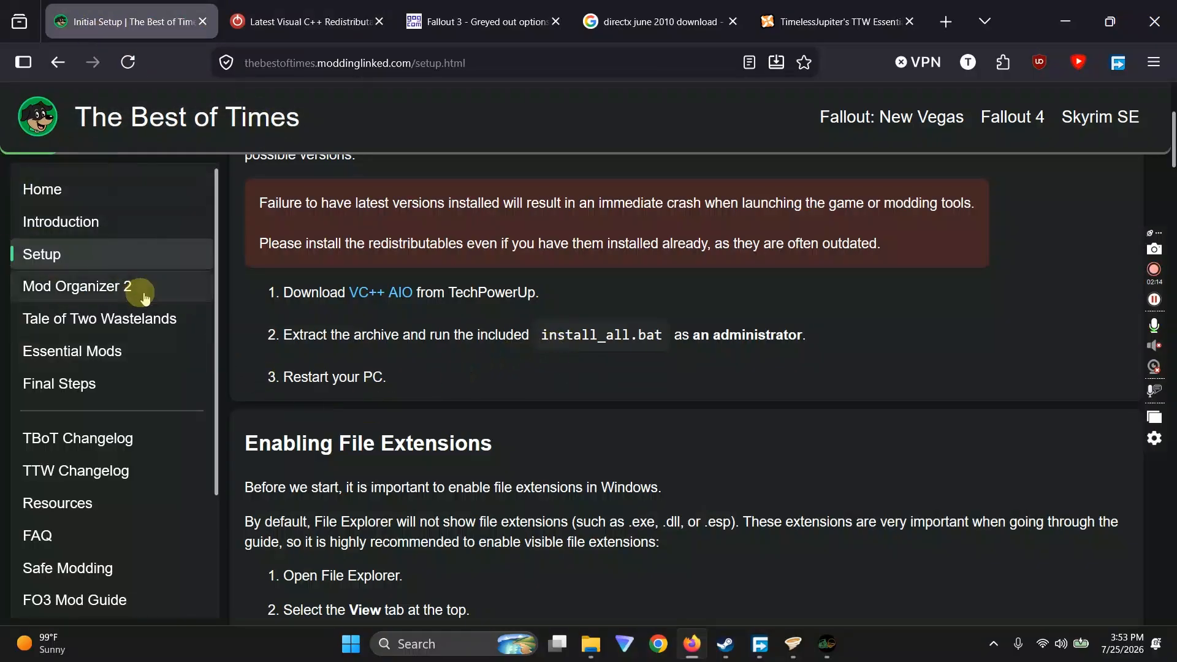
click(114, 325)
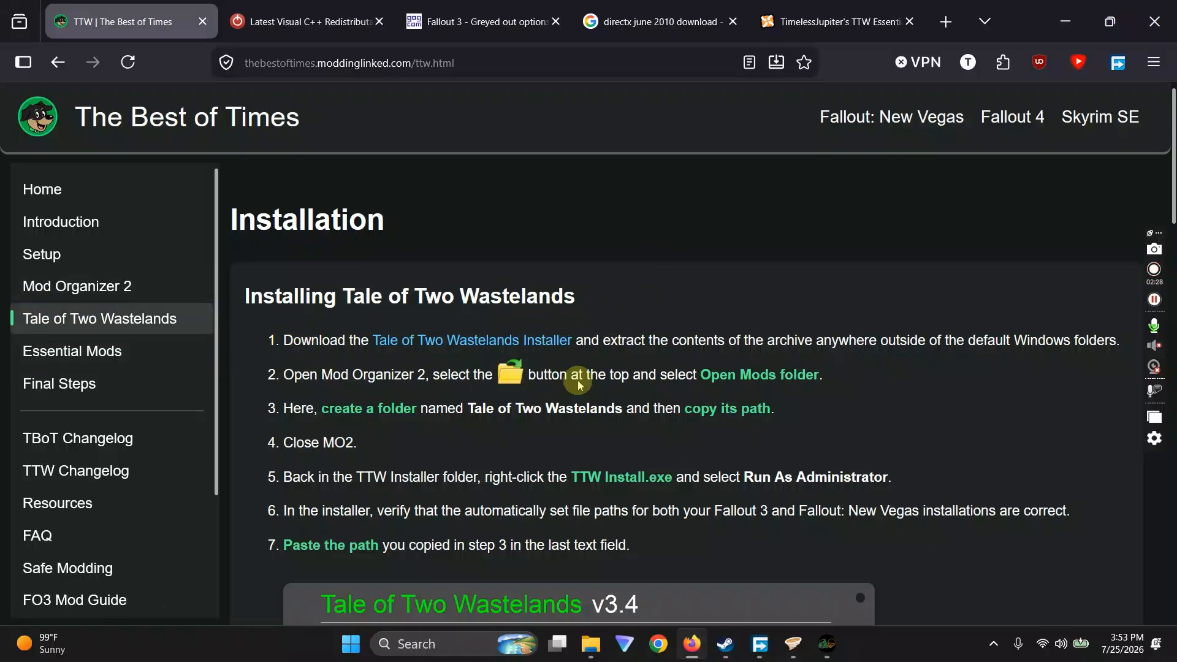
Open the Tale of Two Wastelands installer folder on the desktop and run TTW Install.exe, allowing it to make changes
click(1116, 27)
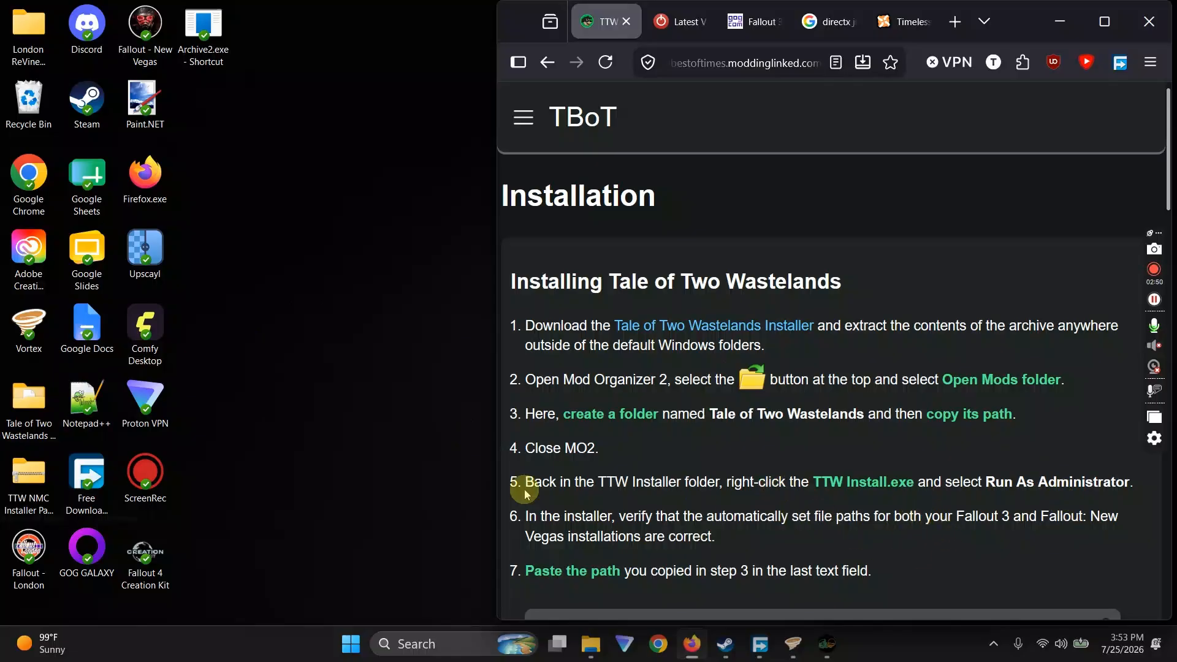
click(52, 406)
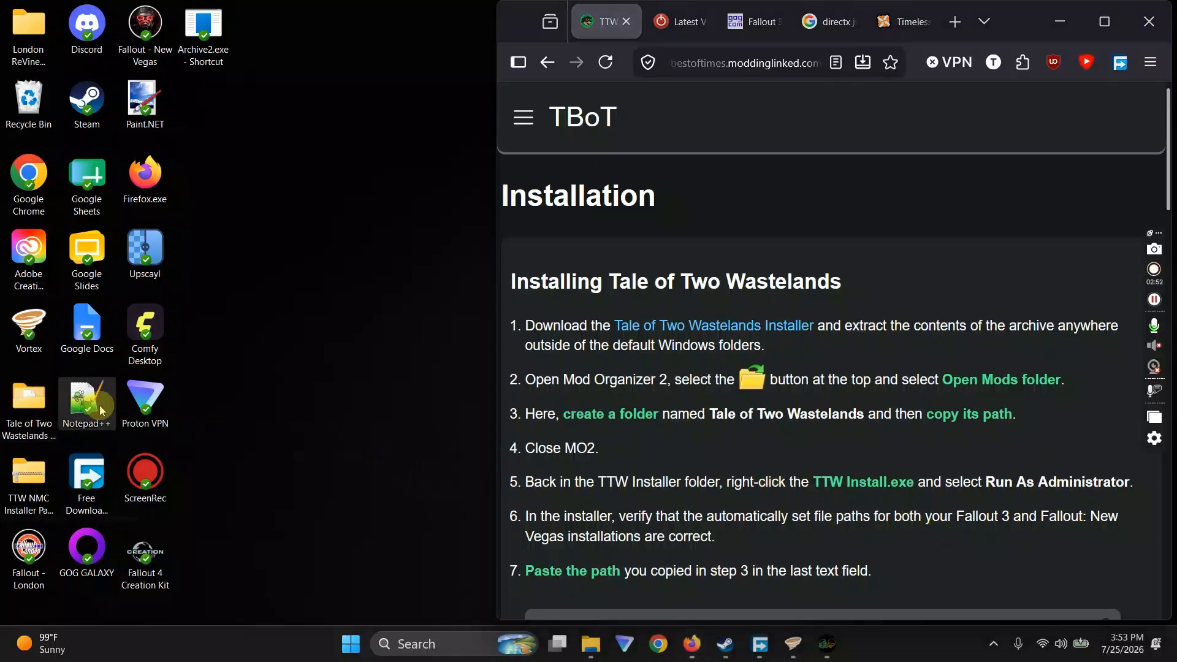
double_click(52, 406)
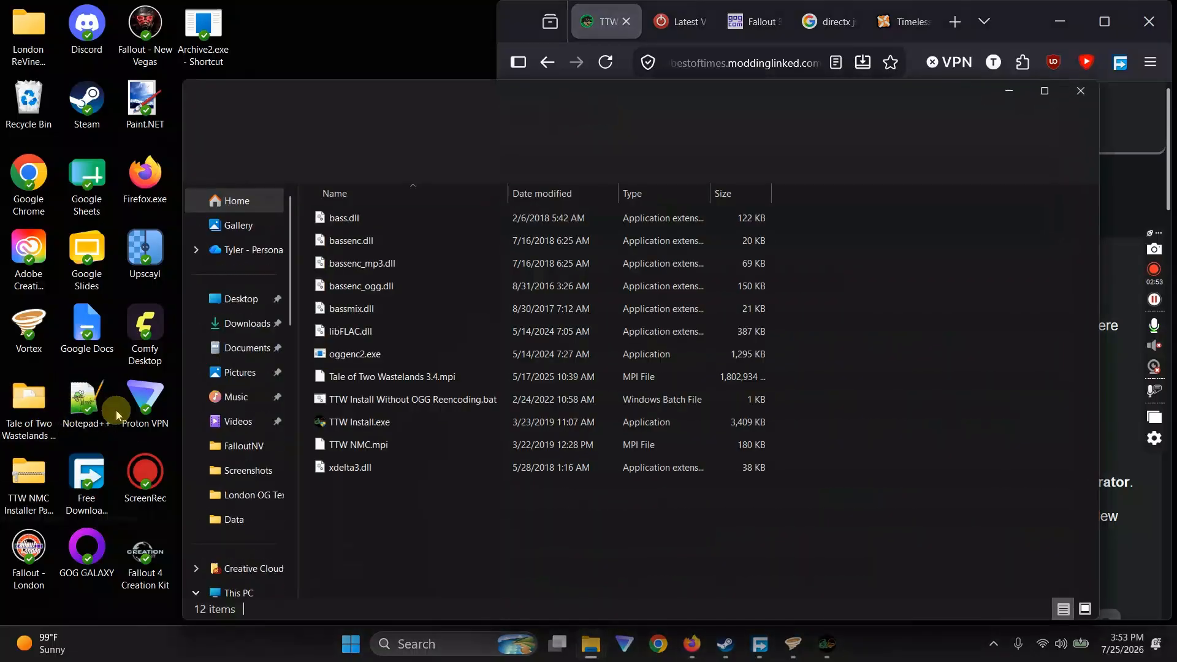
right_click(354, 428)
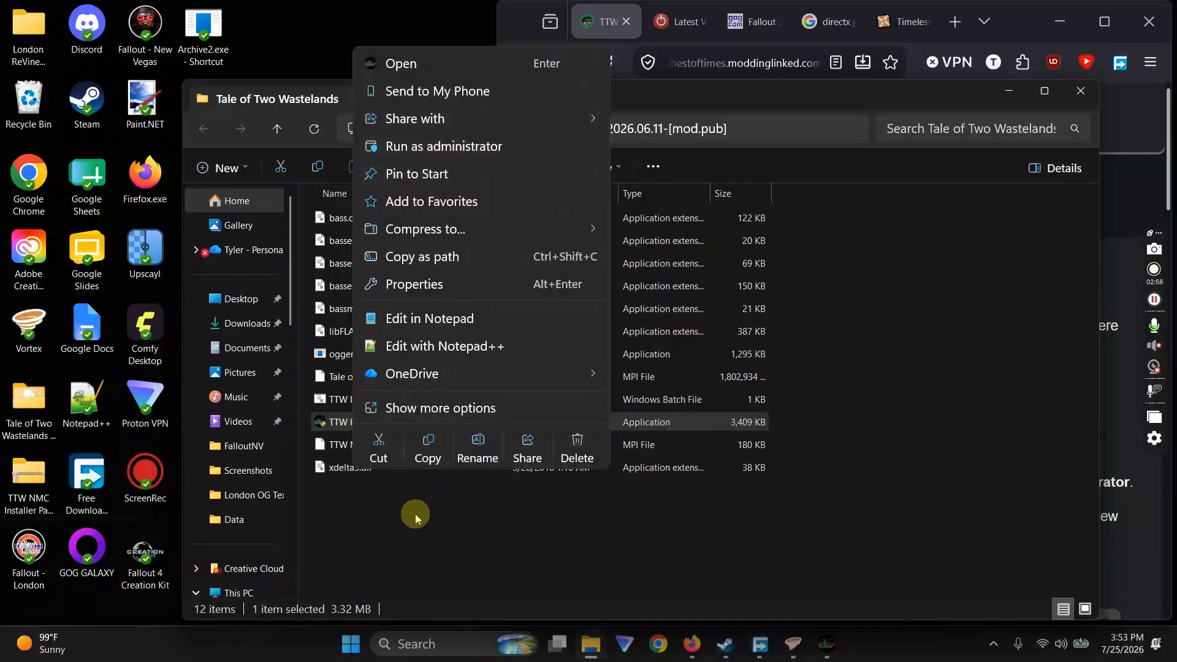
click(414, 558)
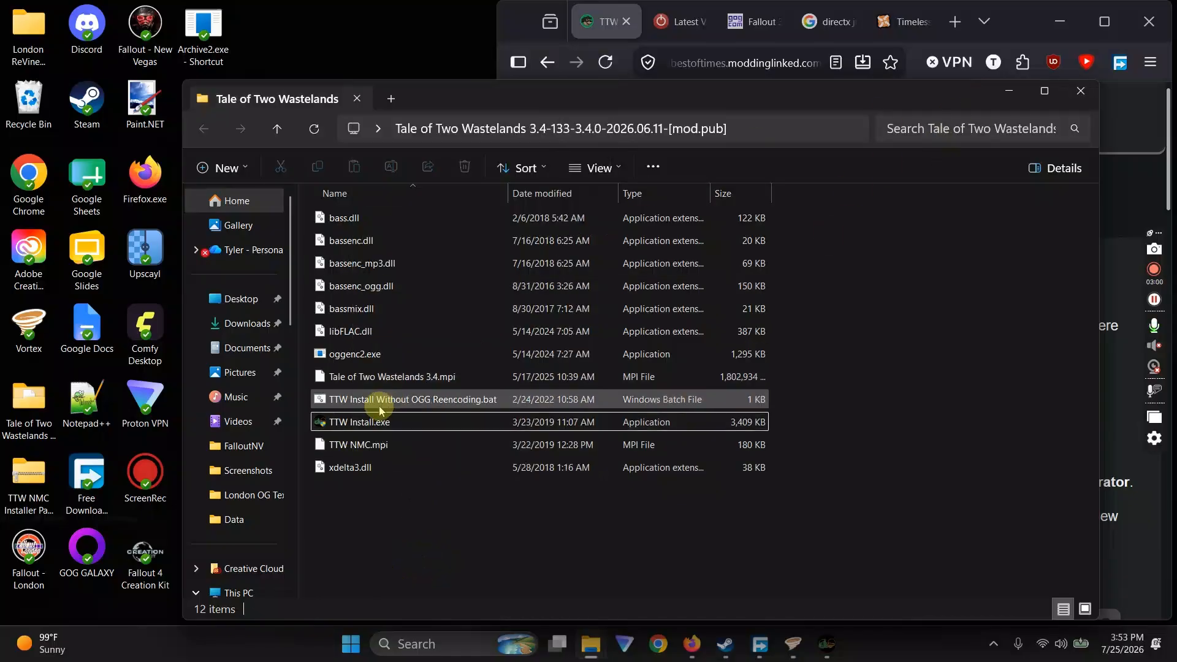
double_click(361, 423)
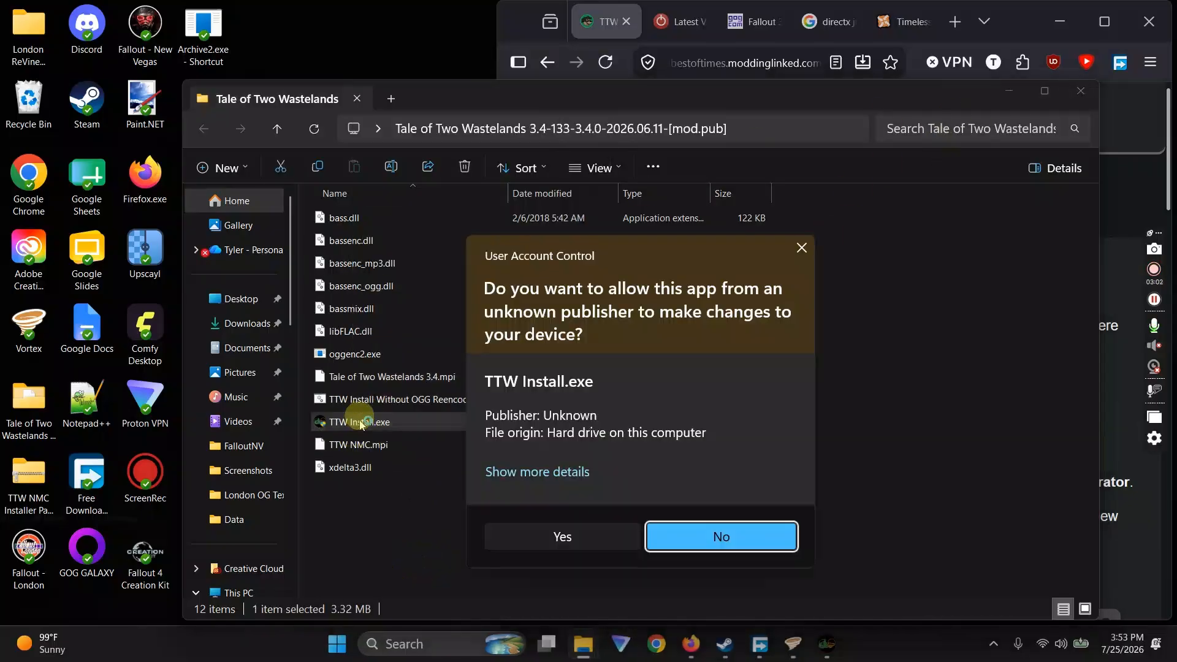
click(549, 536)
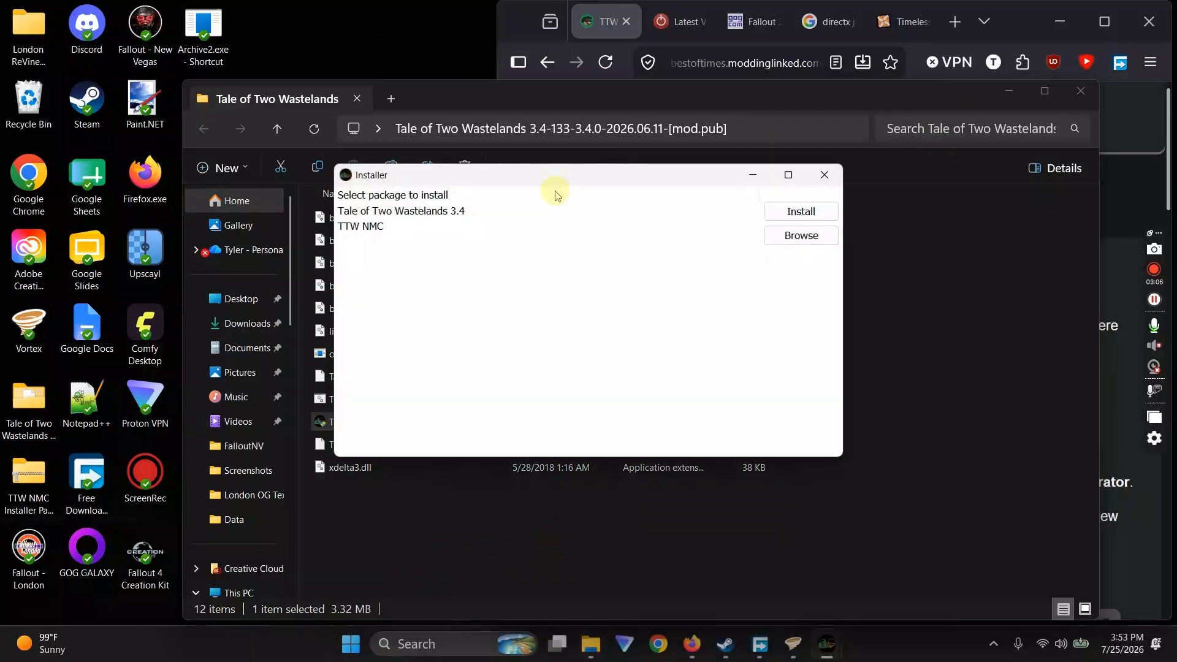
Start the installation of the Tale of Two Wastelands 3.4 package and go to its destination path field
click(423, 211)
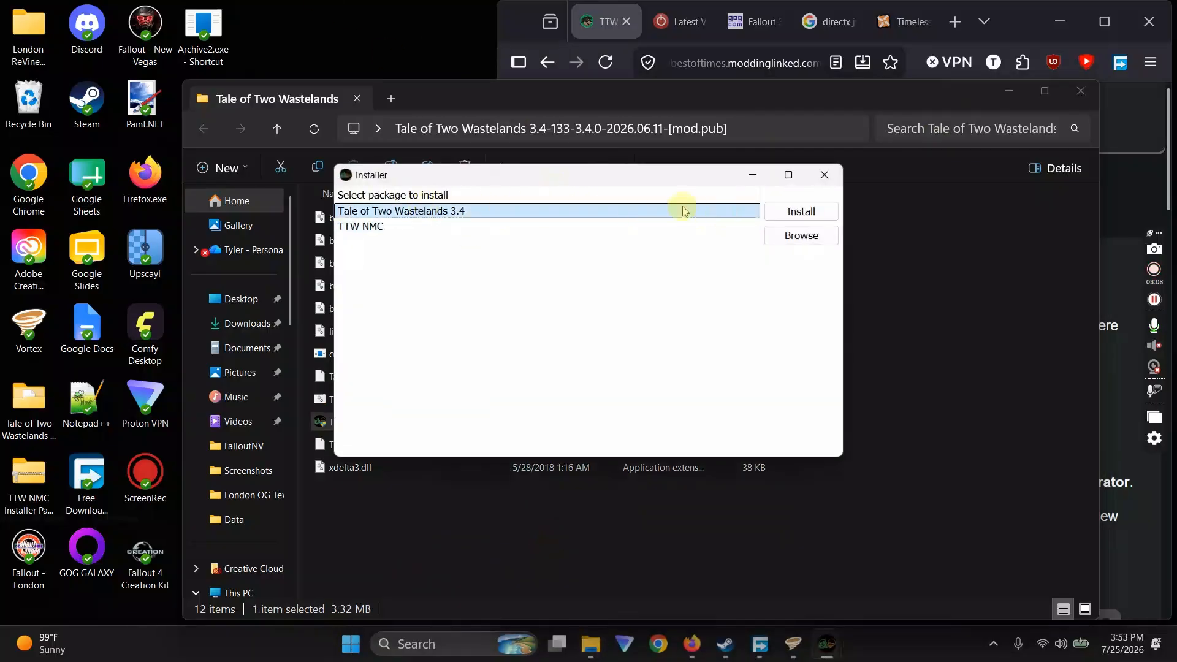
click(768, 210)
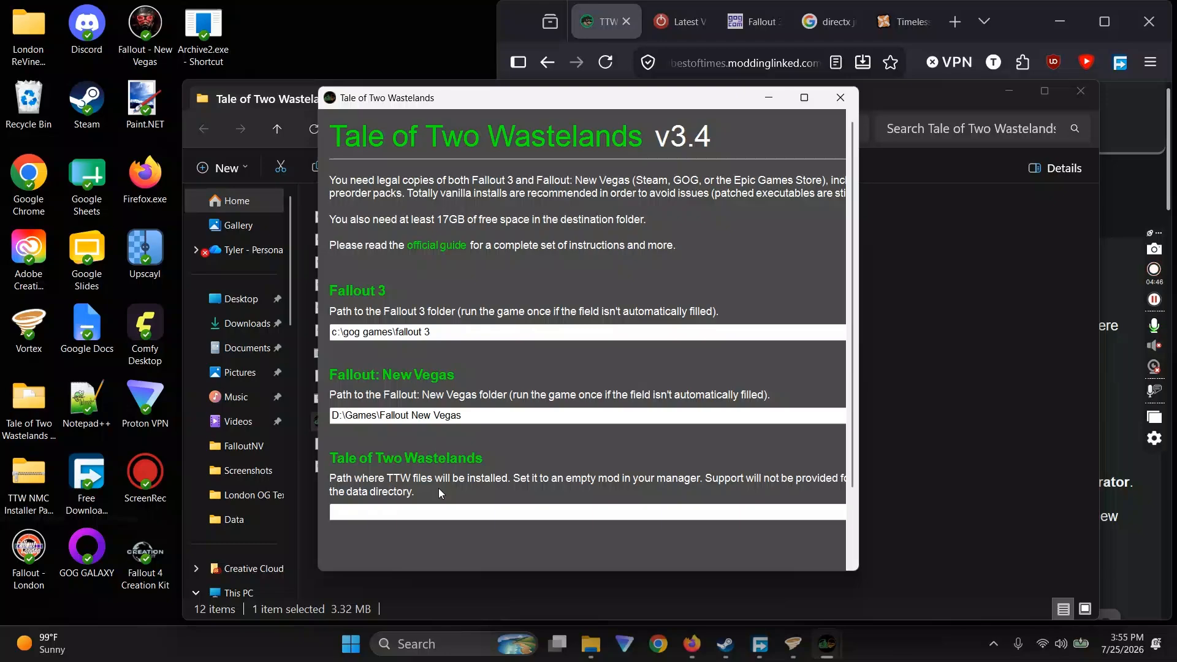
click(502, 521)
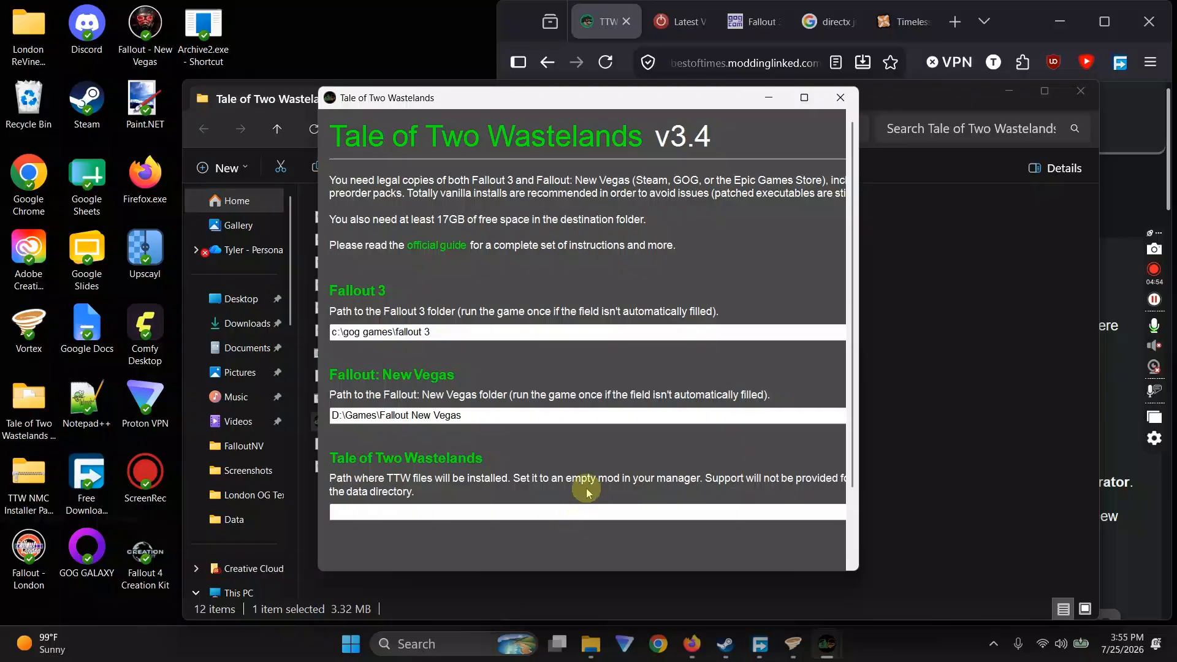
Switch to Vortex and open the mod staging folder for Fallout: New Vegas
click(795, 647)
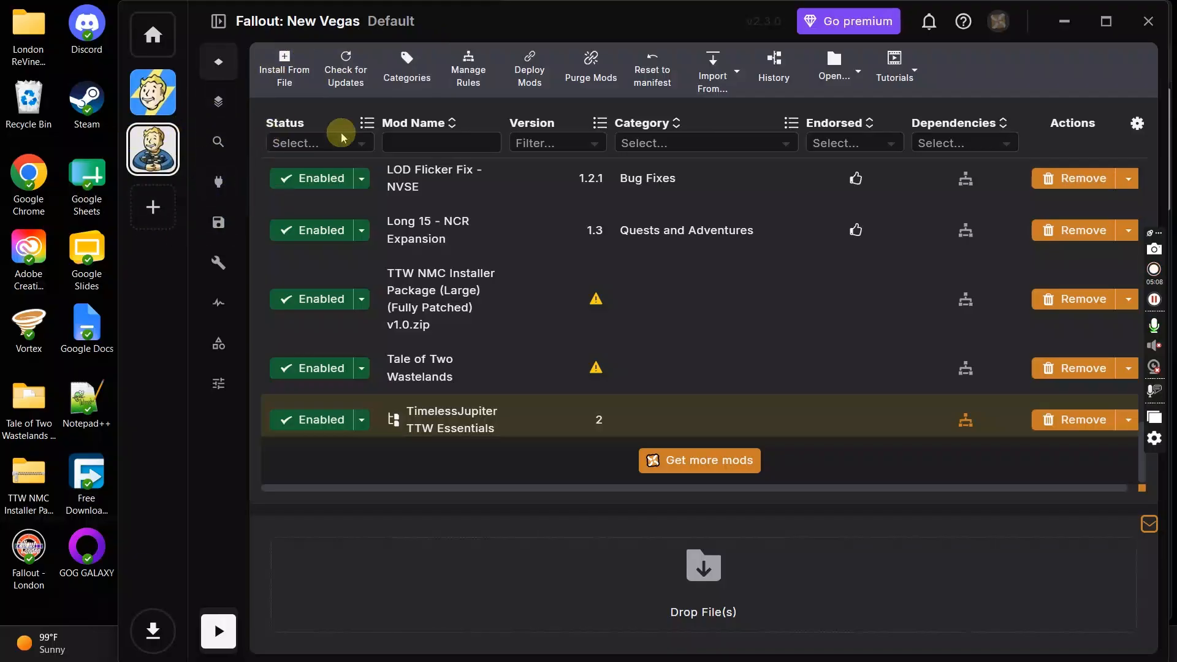
click(153, 208)
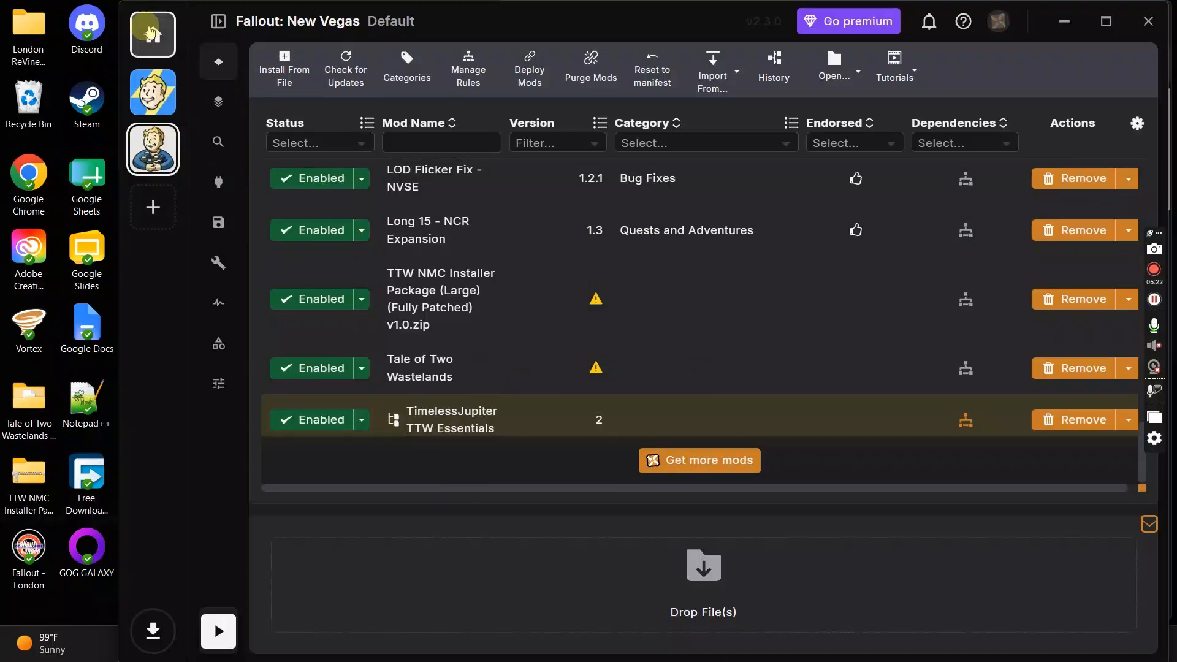
click(152, 34)
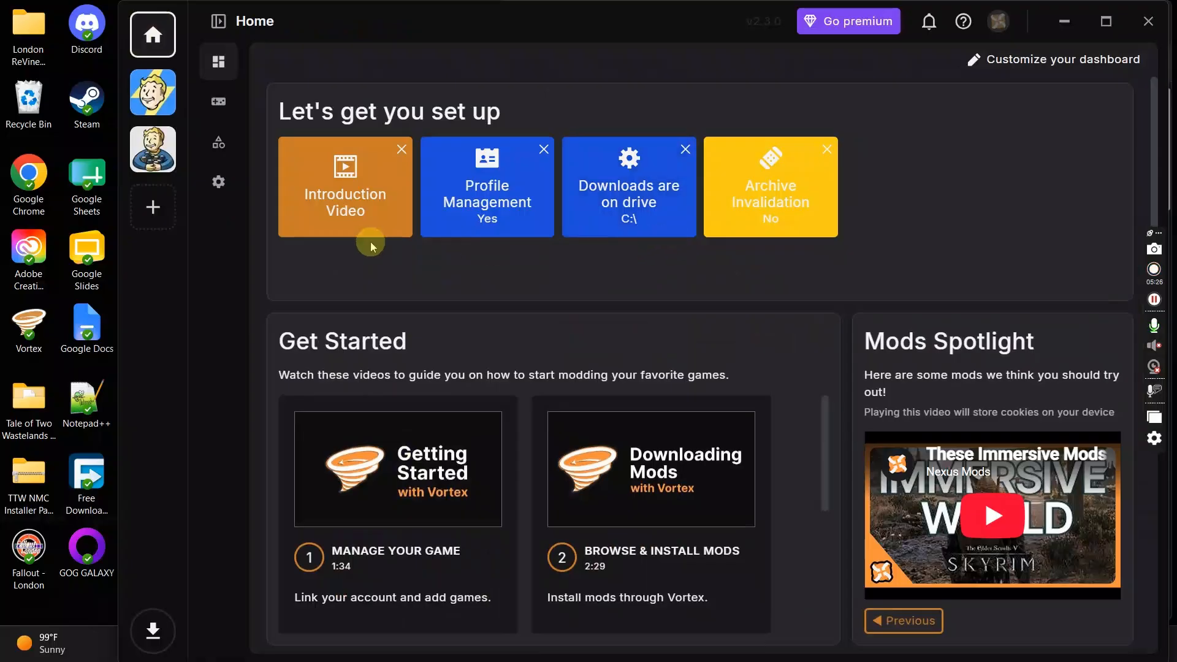
click(156, 162)
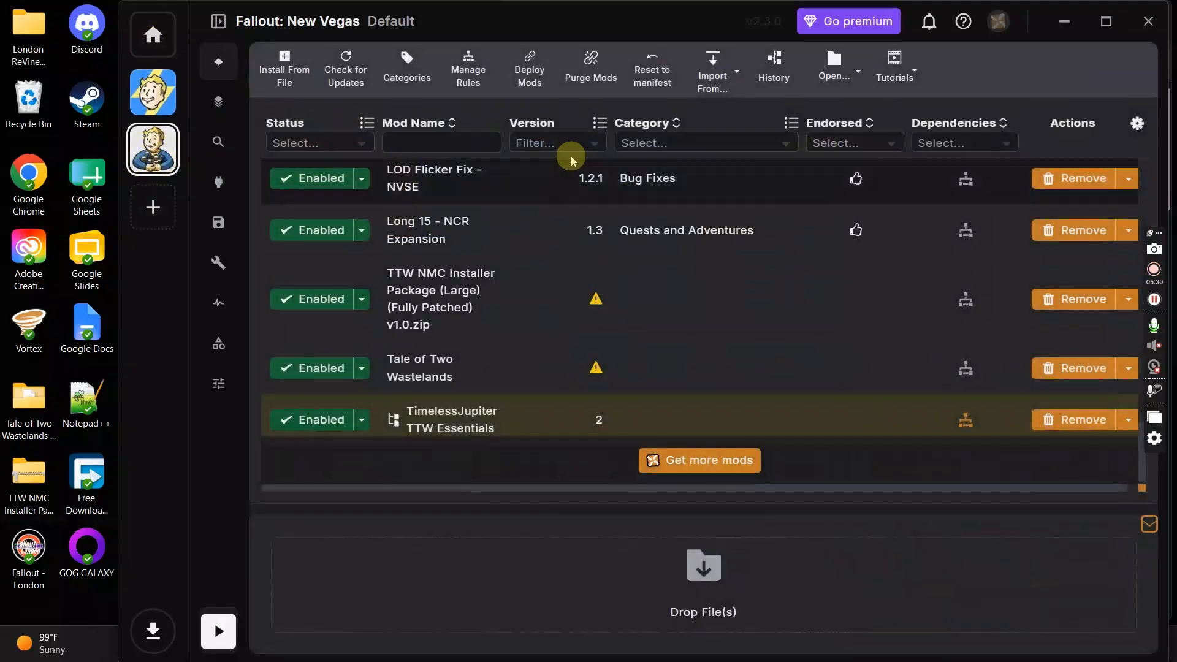
click(843, 71)
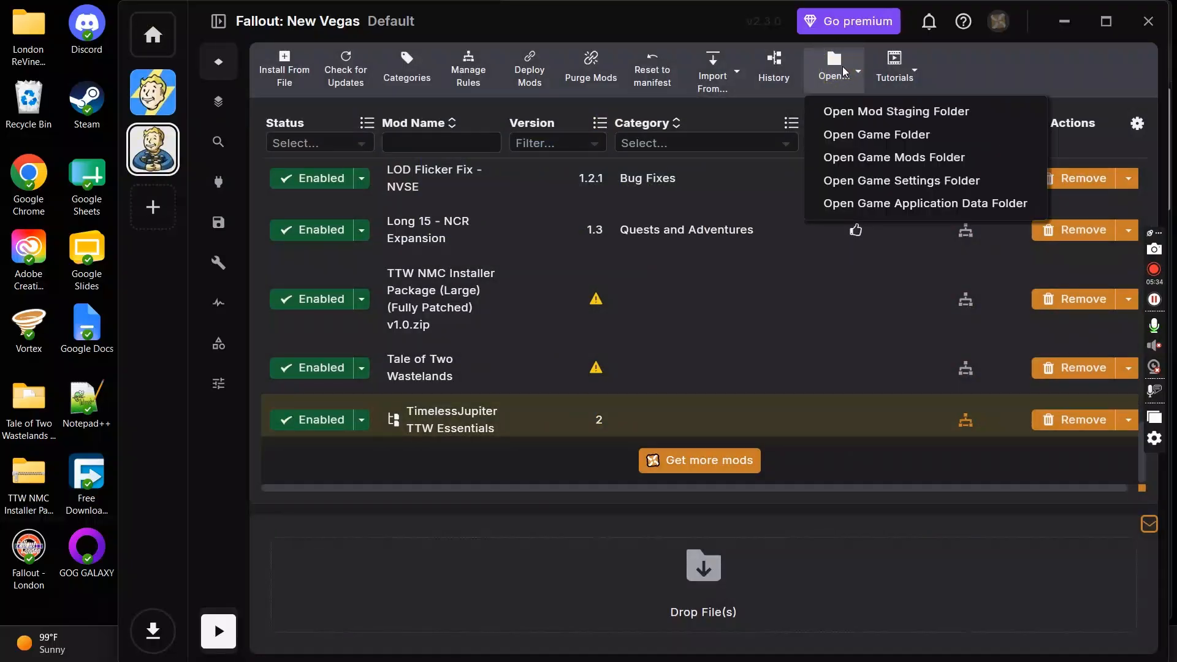
click(913, 114)
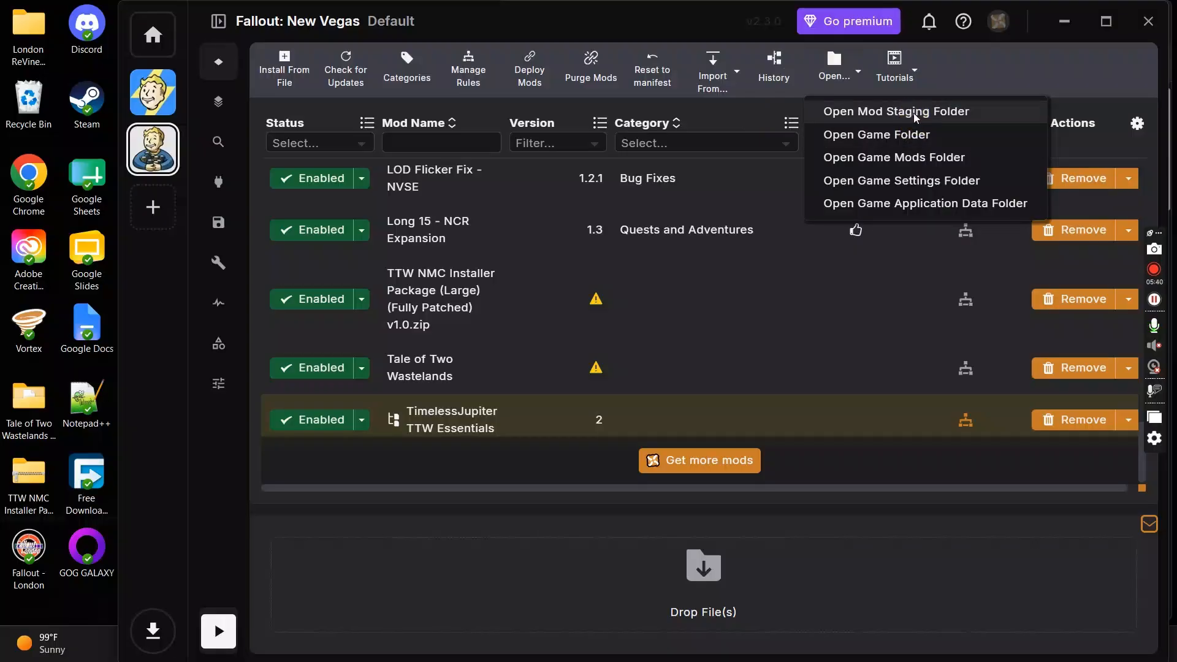
click(973, 115)
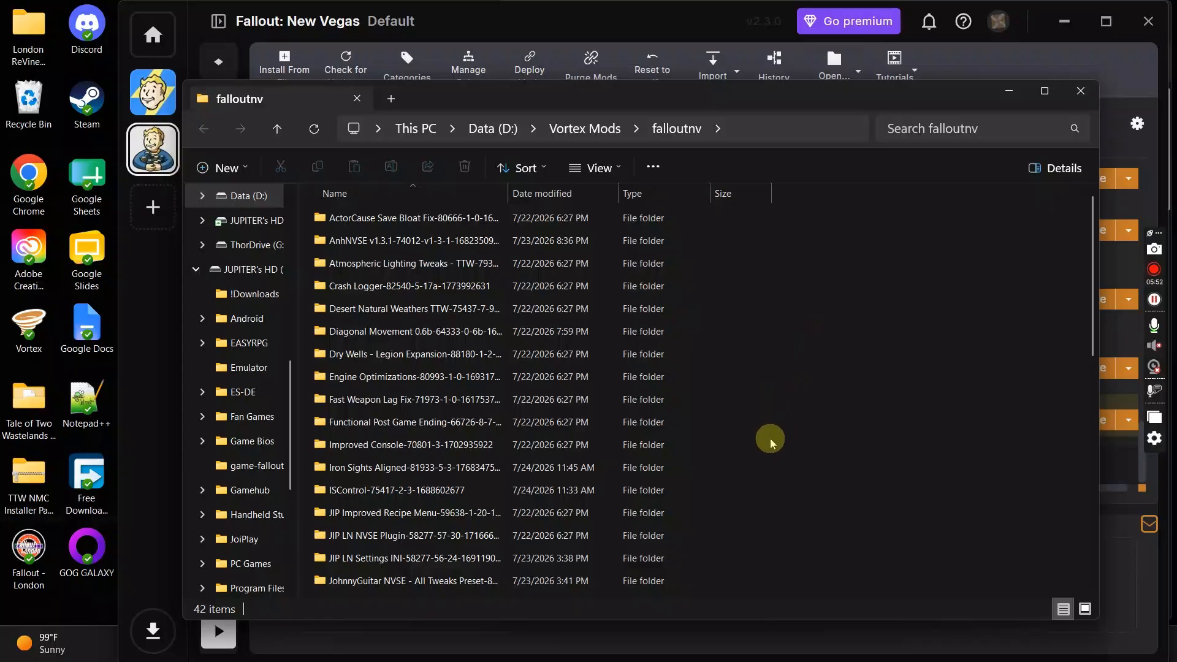
scroll(754, 447, down, 3)
scroll(749, 451, down, 5)
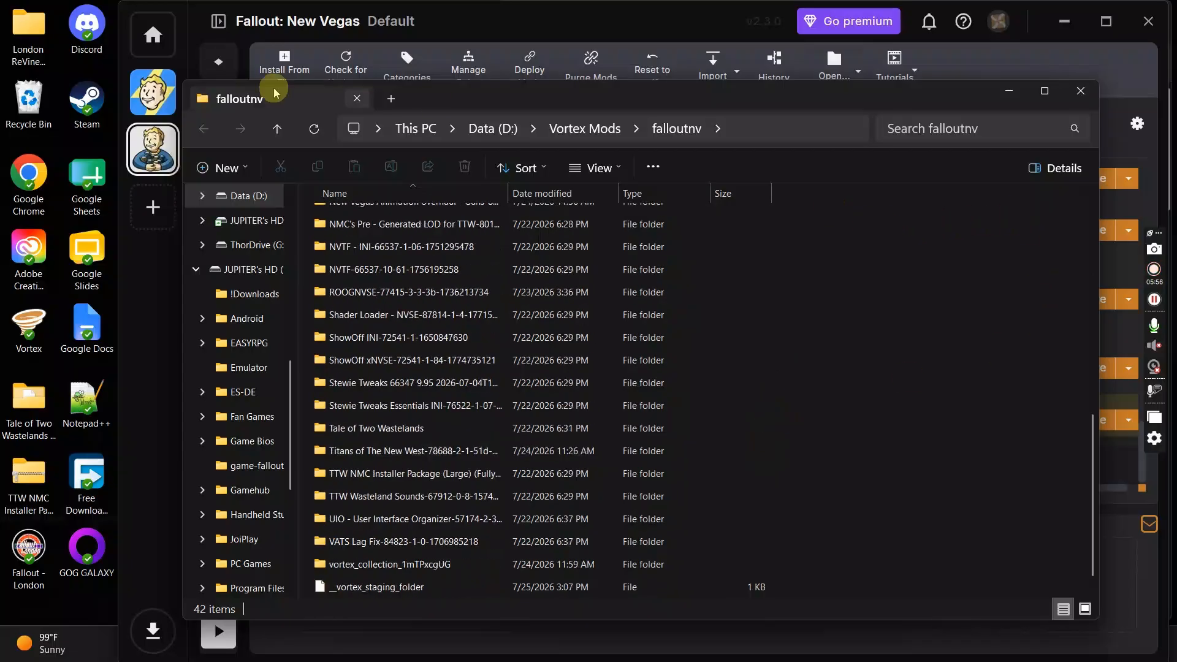
right_click(833, 318)
mouse_move(895, 426)
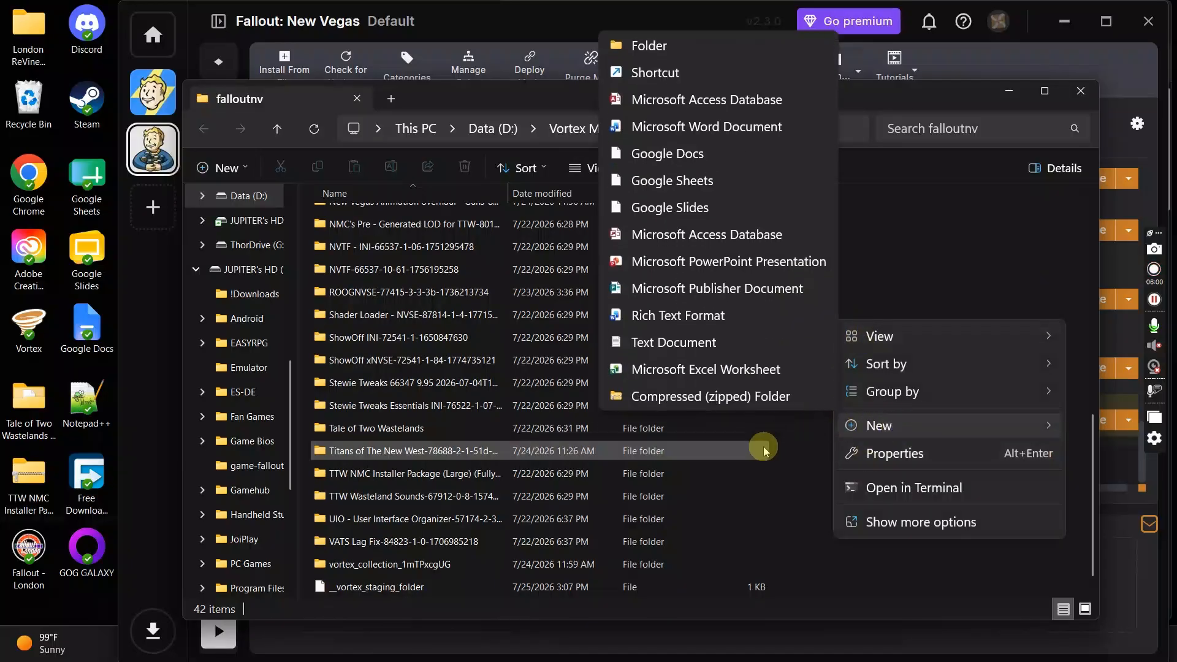
click(765, 454)
click(908, 462)
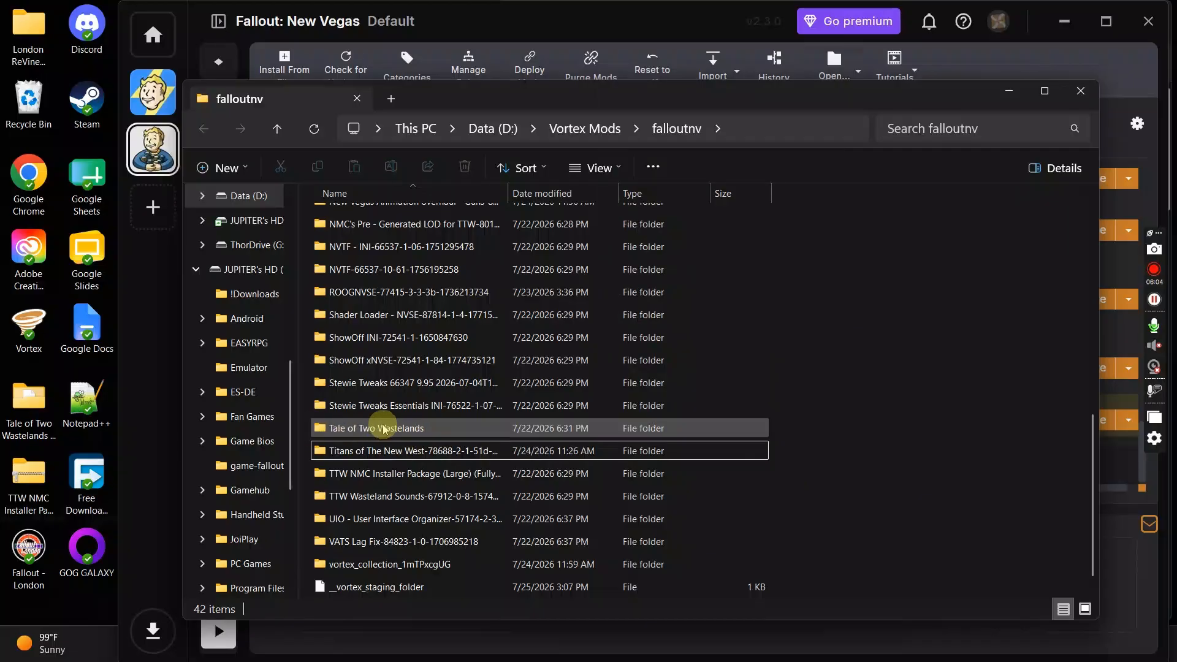
Open the Tale of Two Wastelands folder inside the falloutnv staging folder and copy its address
mouse_move(422, 451)
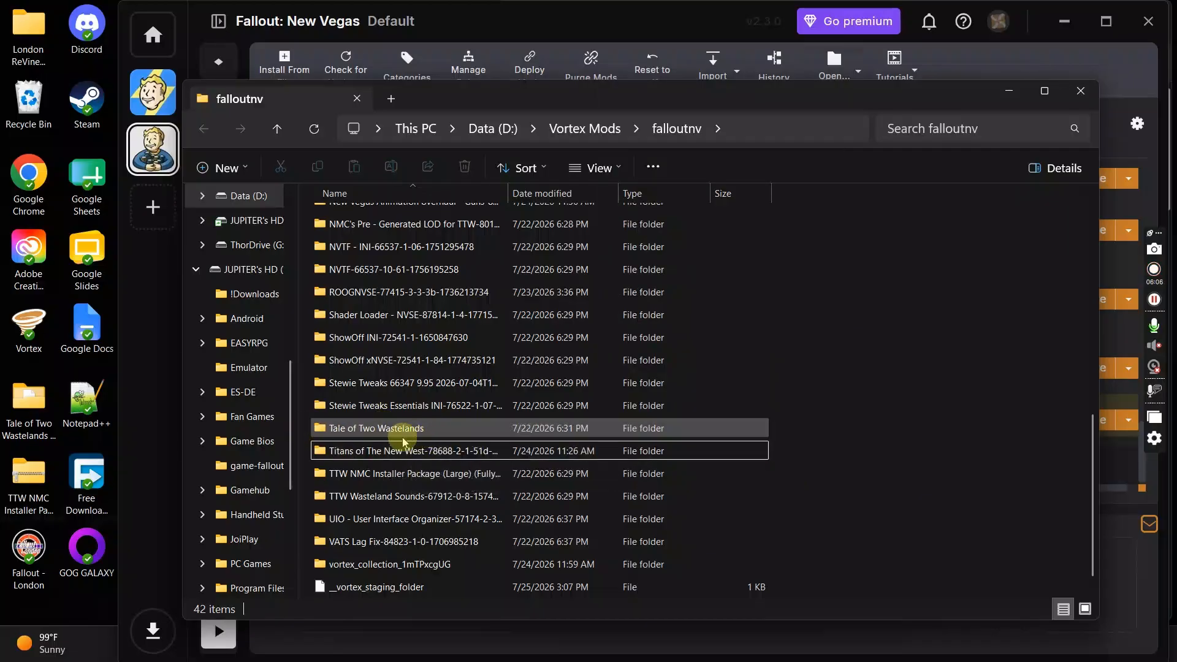
double_click(370, 429)
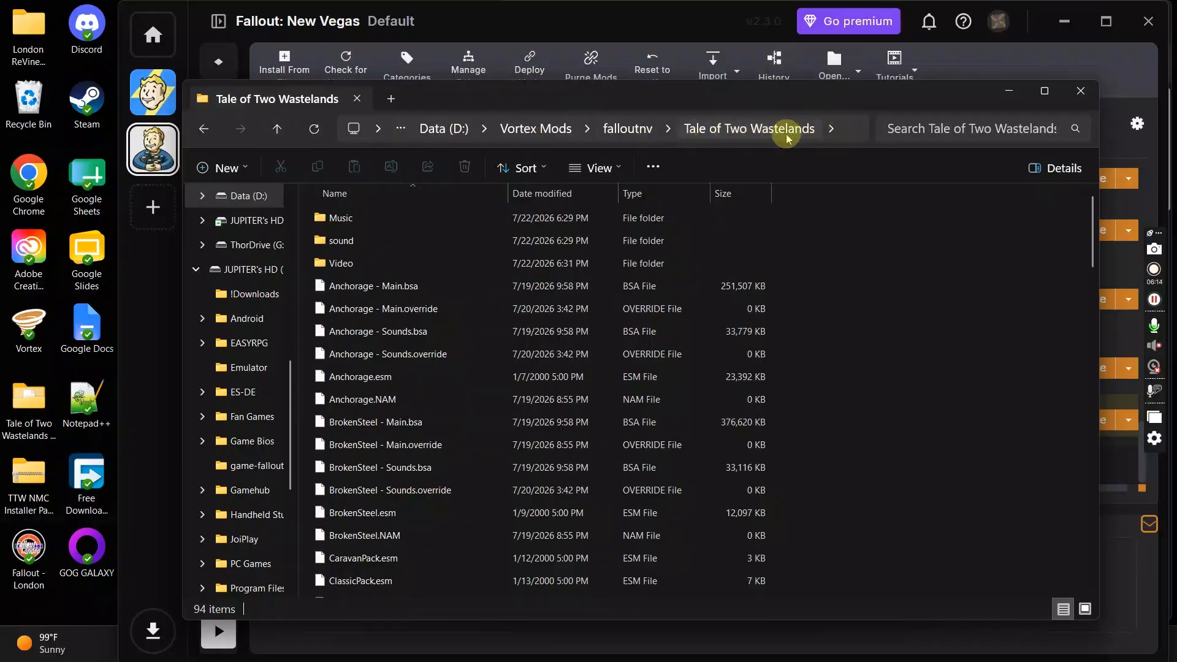
right_click(755, 131)
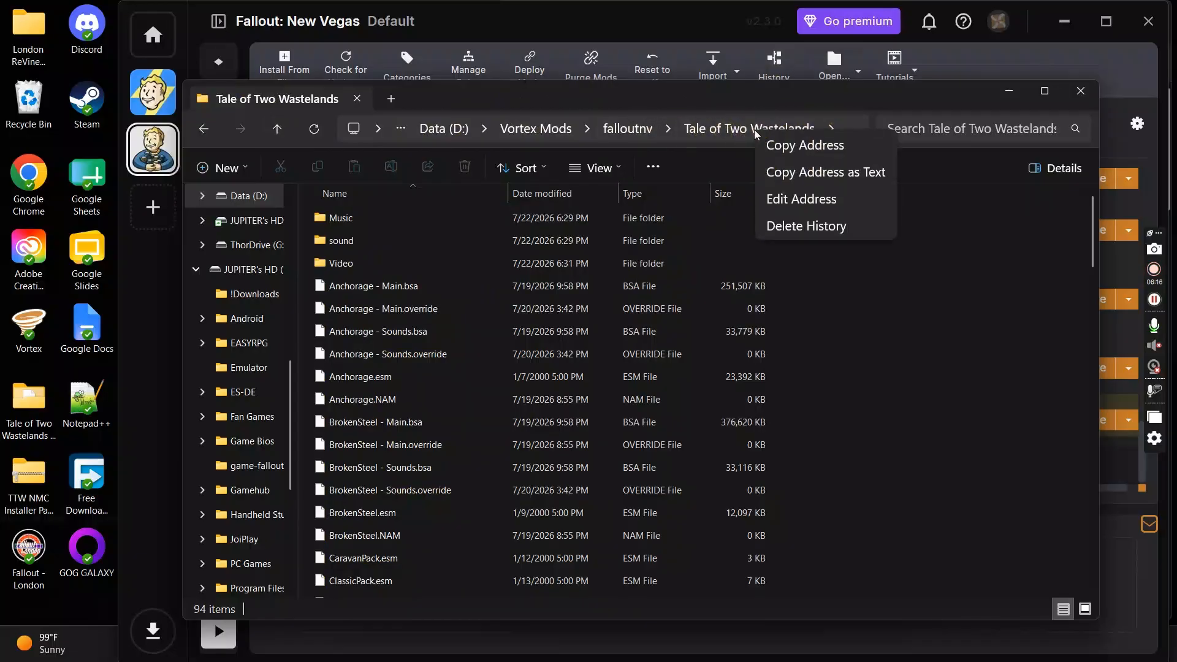
click(849, 150)
Return to the installer and paste D:\Vortex Mods\falloutnv\Tale of Two Wastelands as the Tale of Two Wastelands destination path
click(1008, 91)
click(1064, 21)
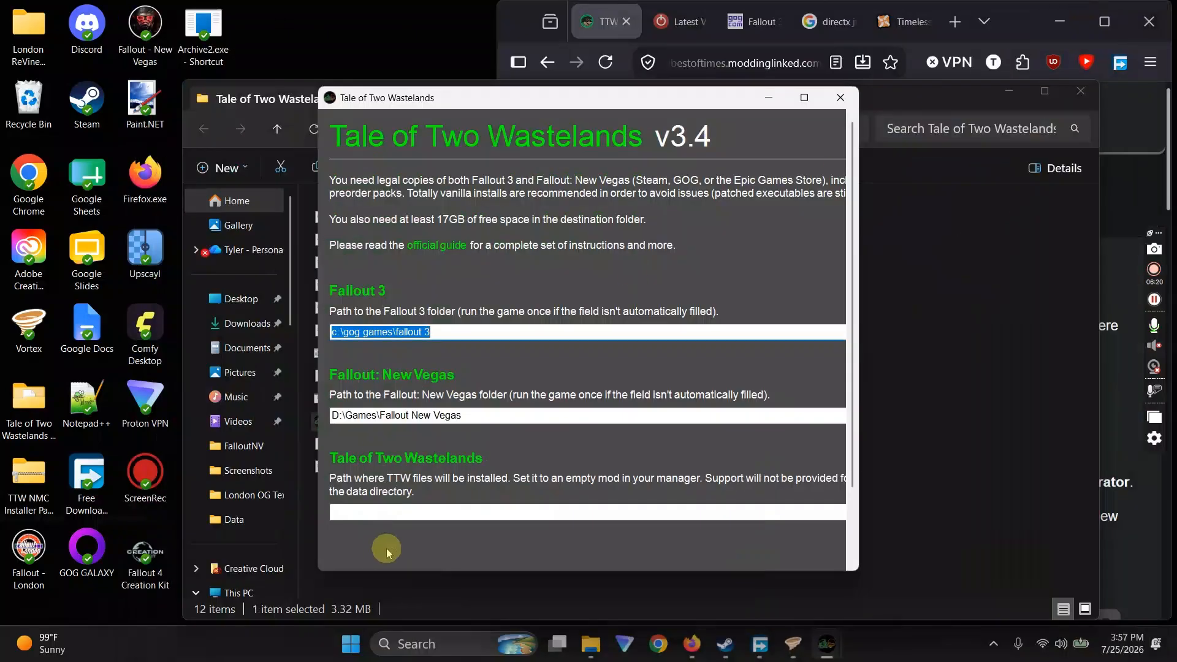
right_click(378, 514)
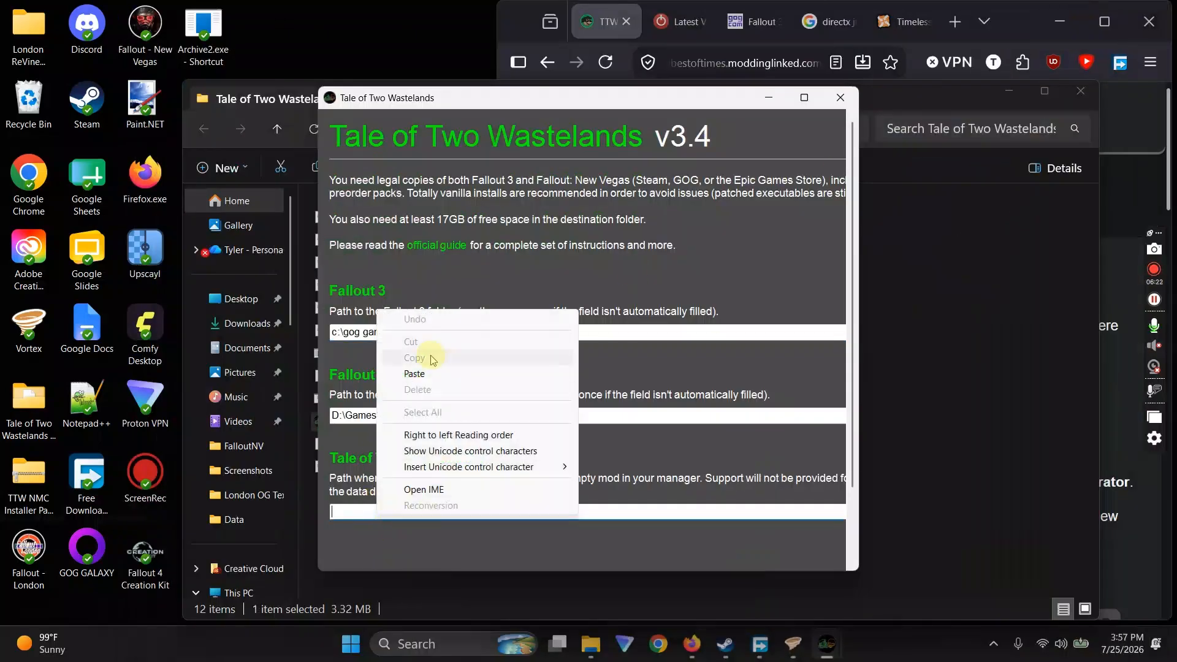
click(484, 374)
scroll(618, 511, down, 2)
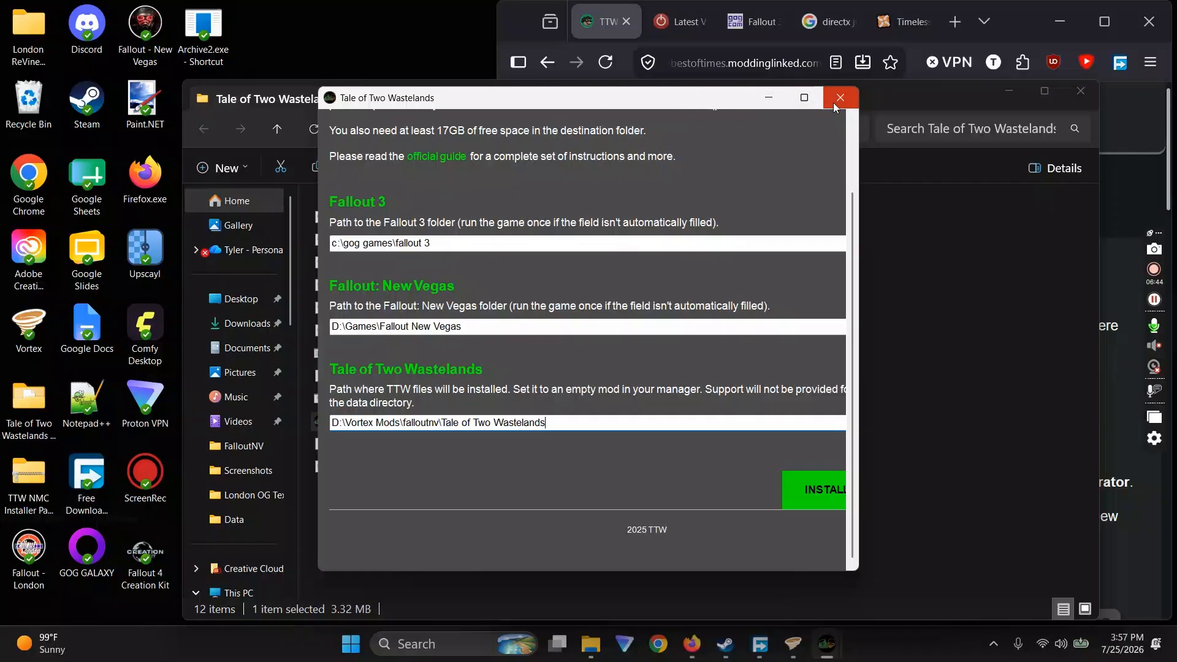
Set the installer aside and check the Tale of Two Wastelands entry in the Vortex mod list
click(769, 99)
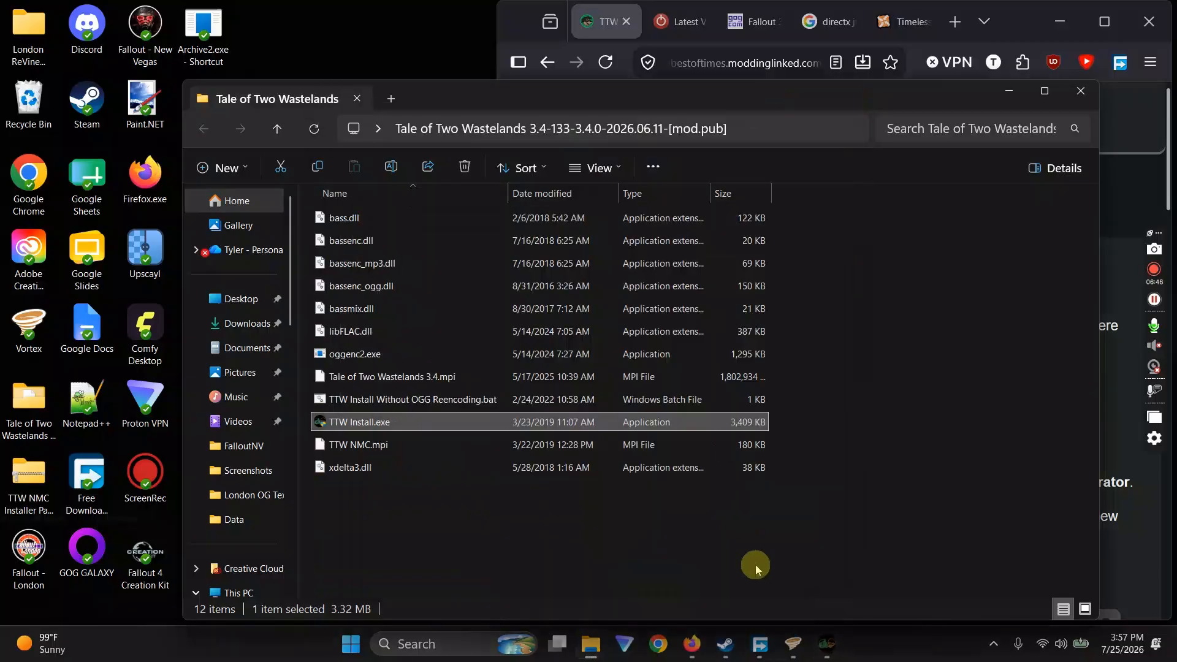
mouse_move(790, 641)
click(771, 608)
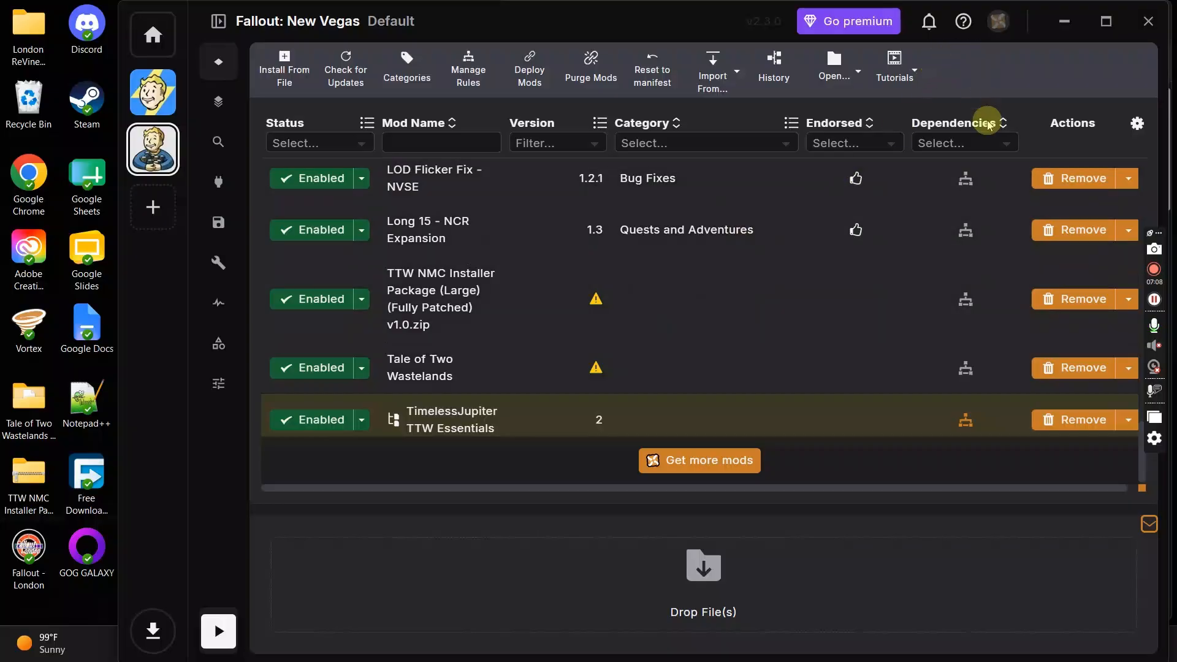
click(1064, 29)
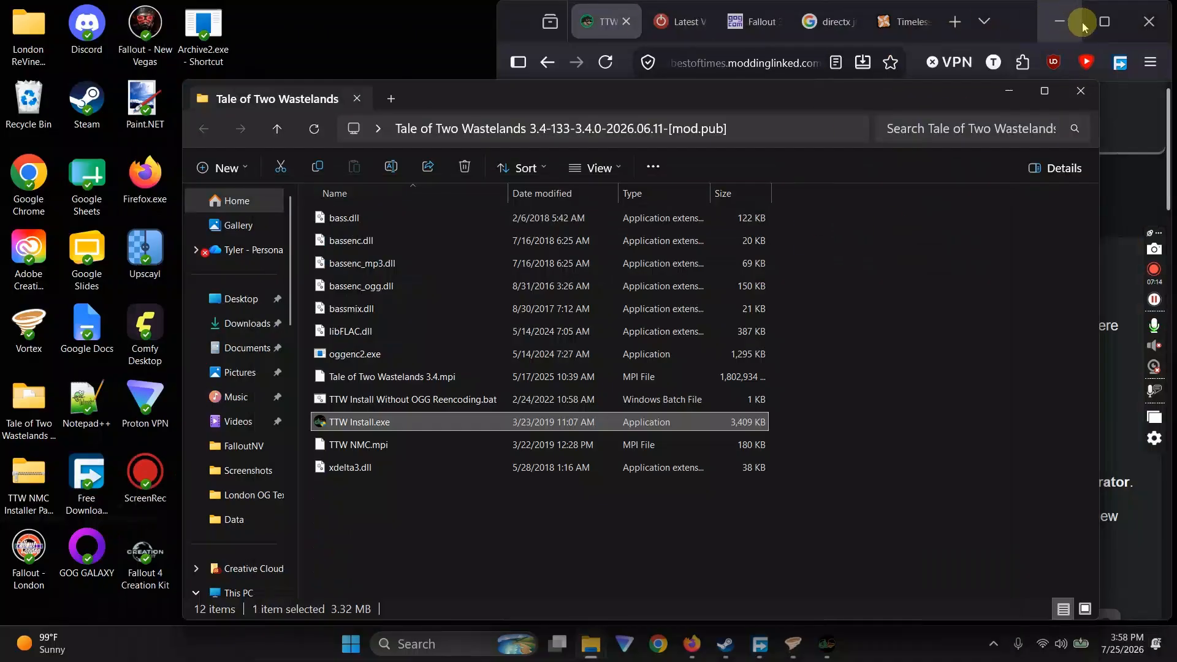
Switch to the guide in Firefox and read its TTW installation, Activating and Size Check, and YUPTTW 13.9.1 sections
click(1079, 26)
click(1104, 22)
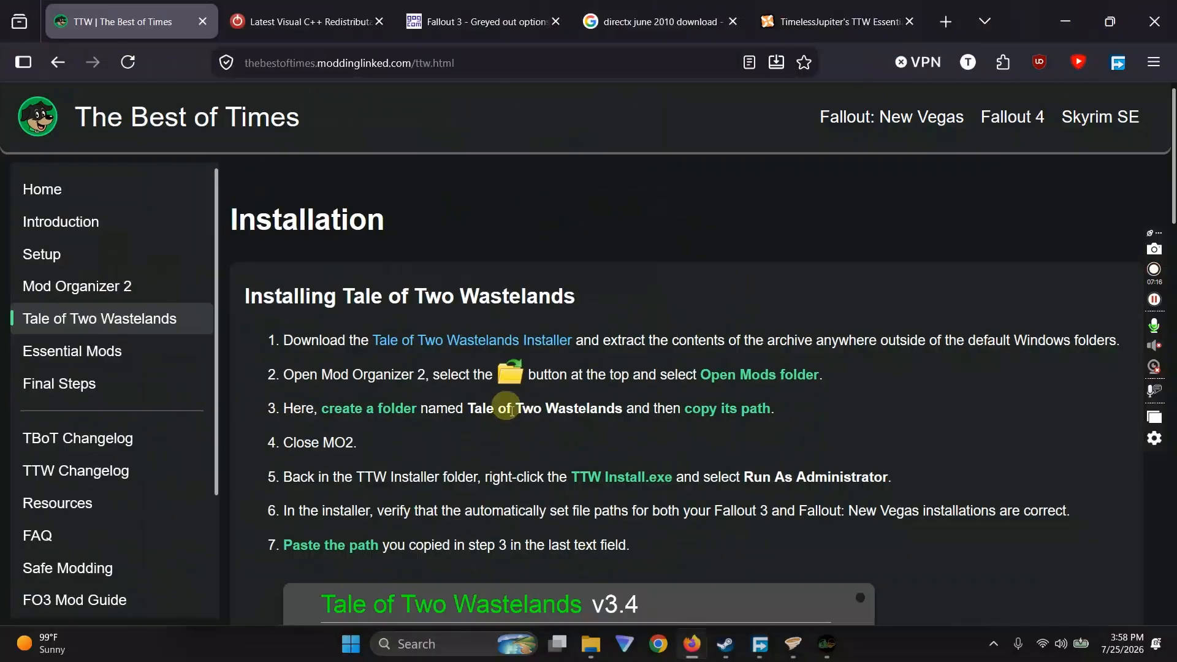
scroll(512, 417, down, 2)
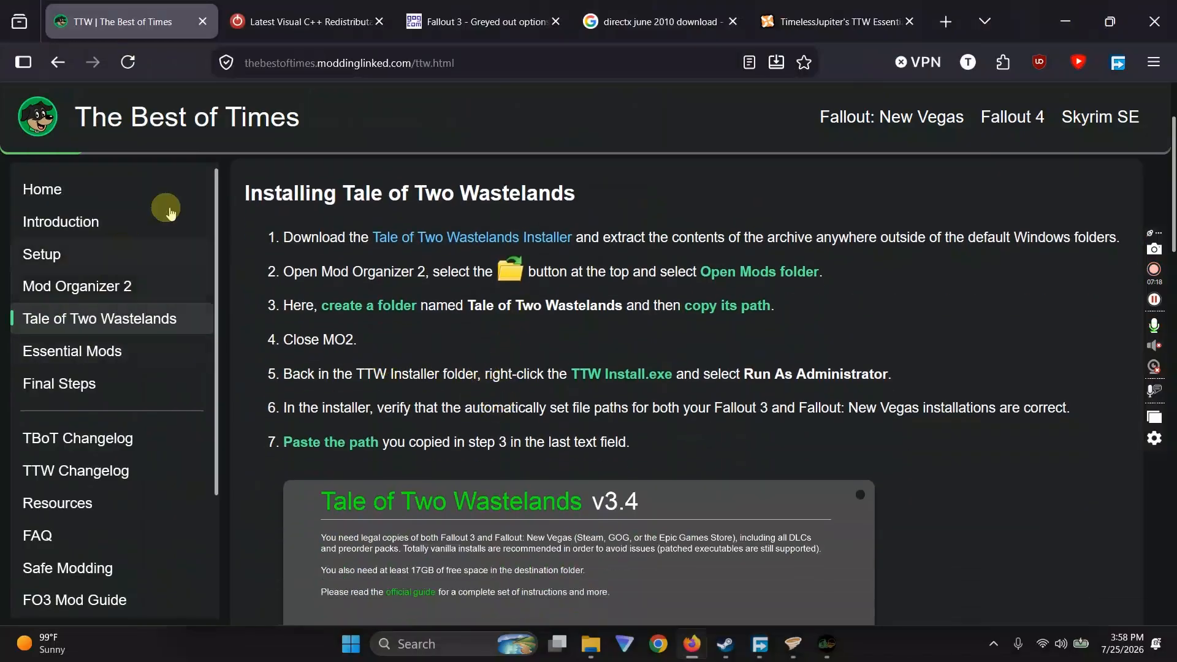
scroll(638, 396, down, 10)
scroll(646, 402, down, 8)
scroll(705, 398, up, 6)
scroll(672, 399, down, 3)
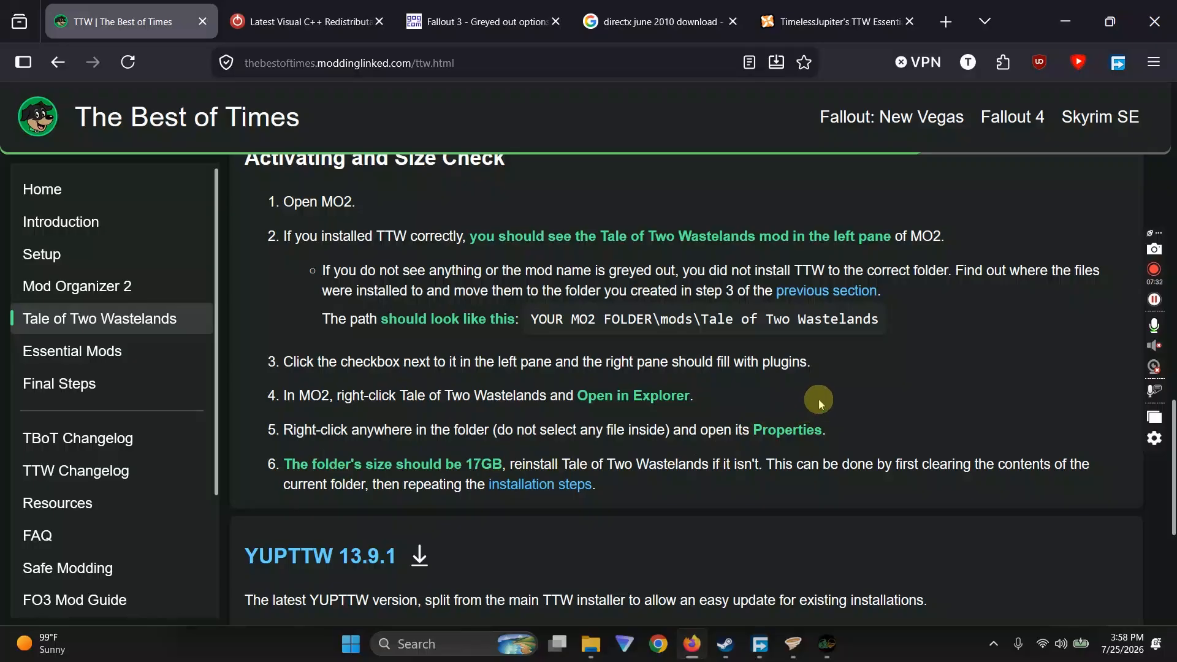
scroll(553, 417, down, 3)
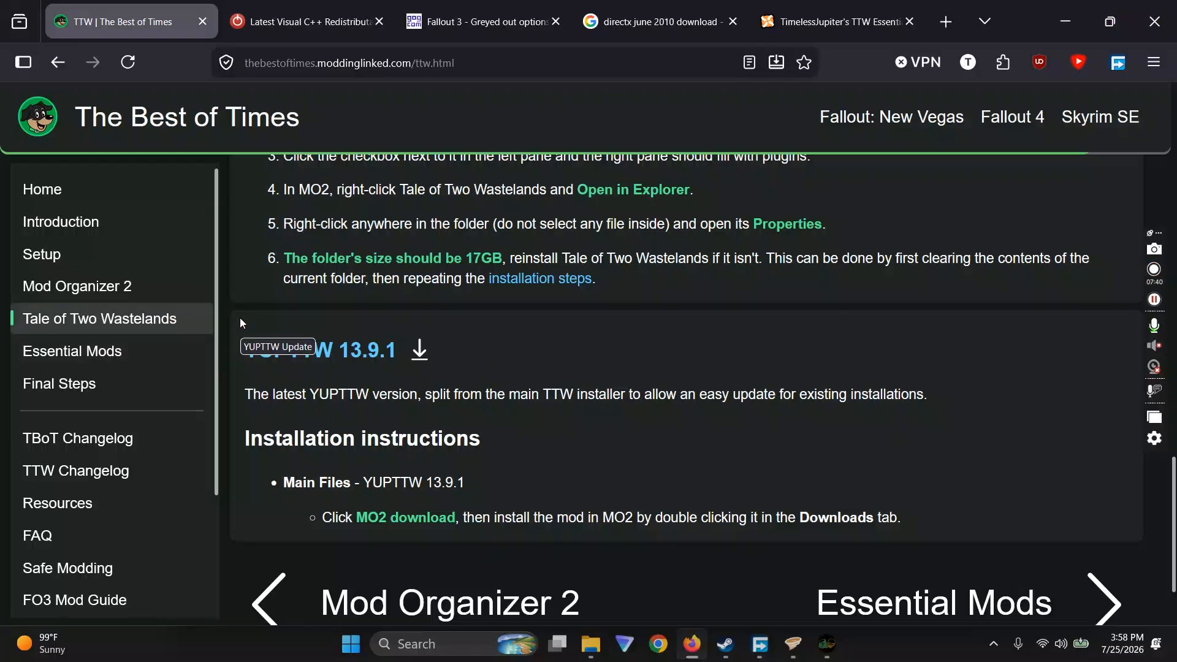
scroll(568, 229, up, 5)
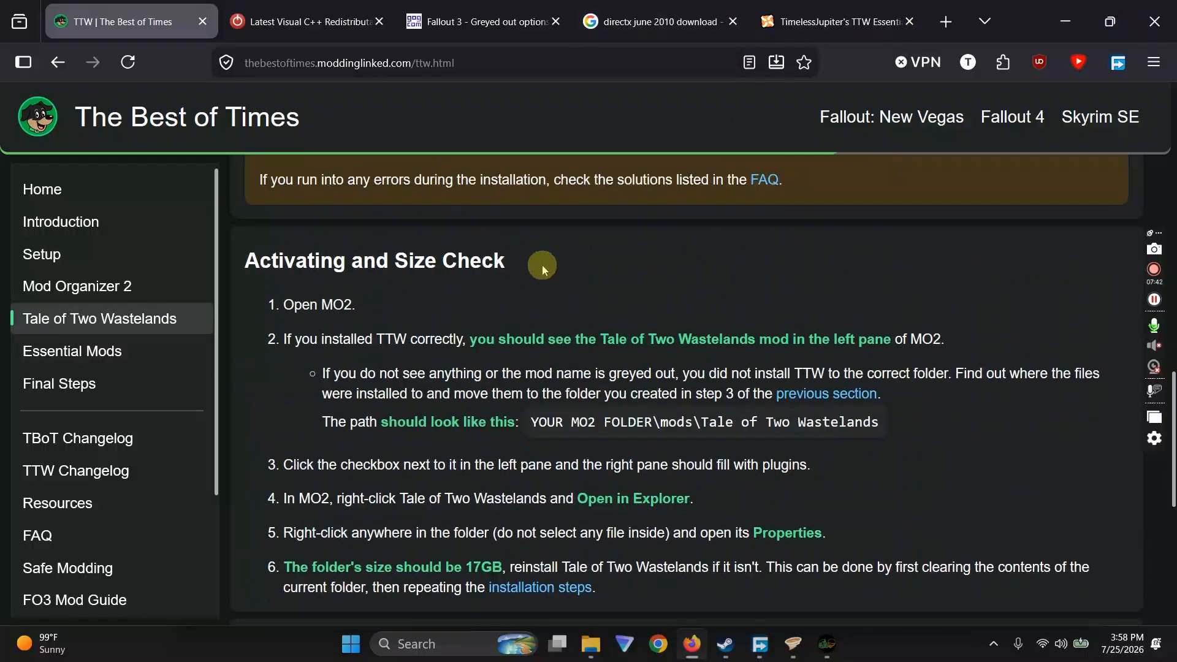
scroll(570, 438, down, 5)
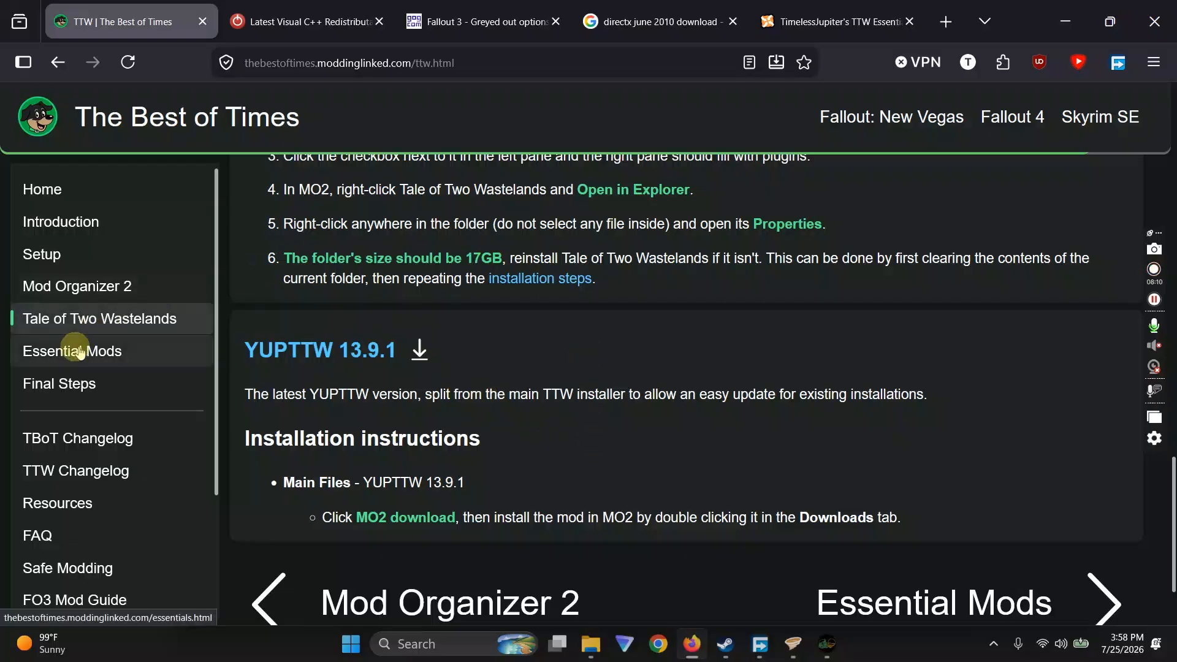
Open the guide's Essential Mods page and read the New Vegas Script Extender instructions down to Game Patchers
click(1025, 591)
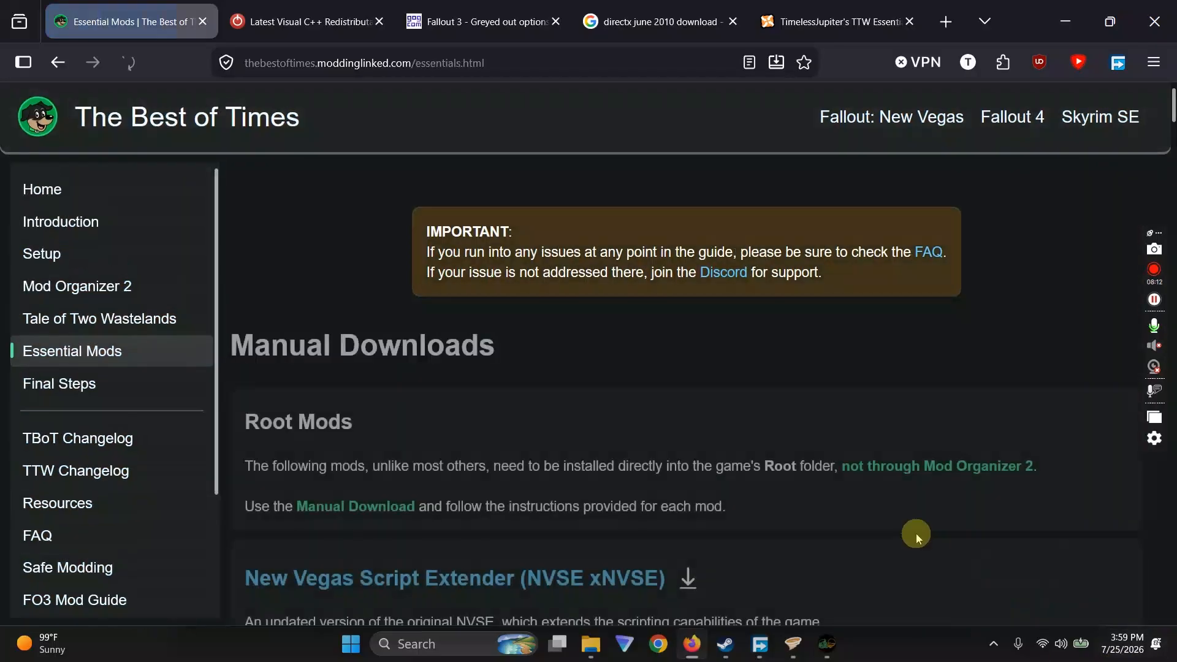
scroll(733, 466, down, 3)
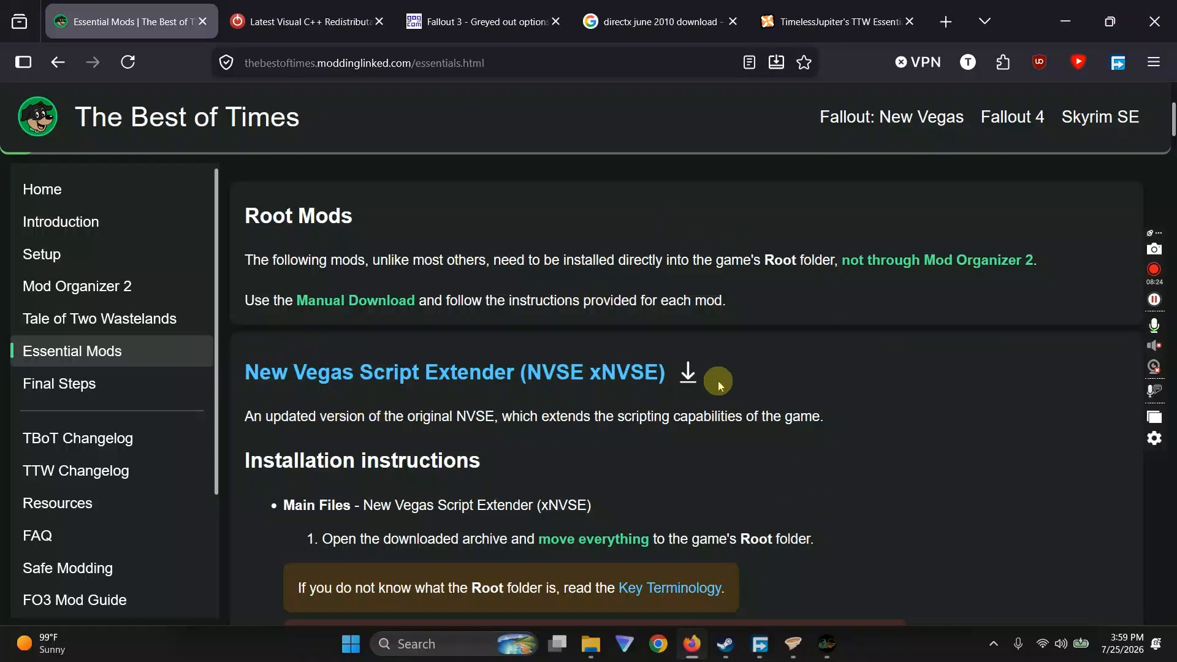
scroll(404, 442, down, 8)
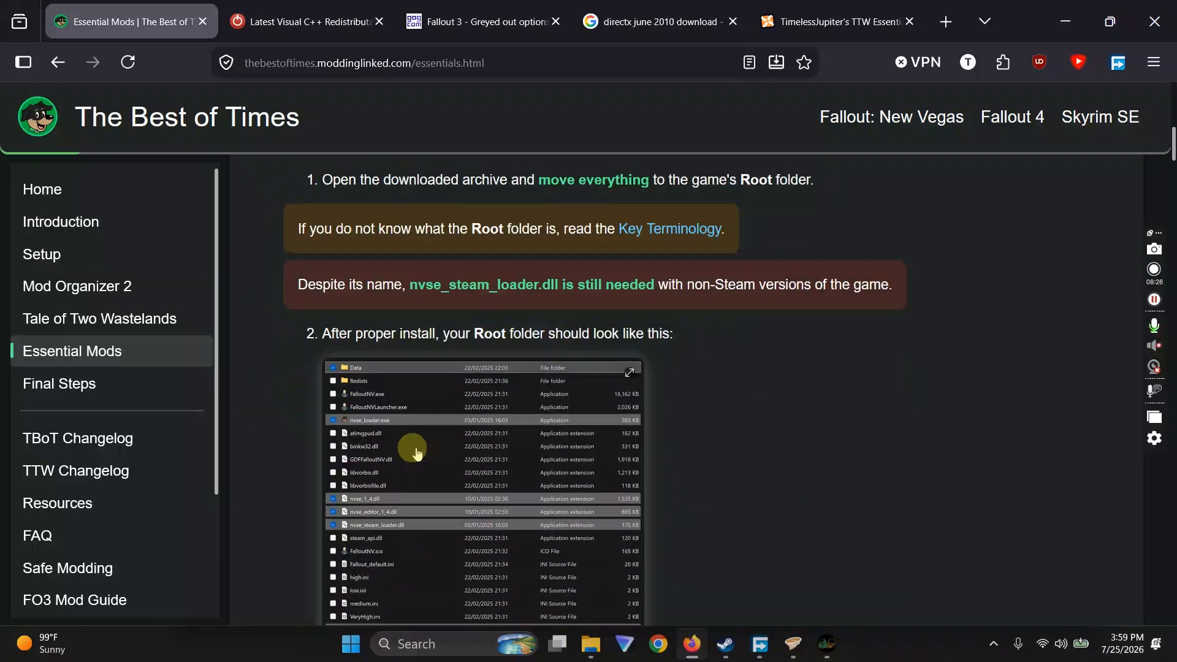
scroll(420, 455, down, 6)
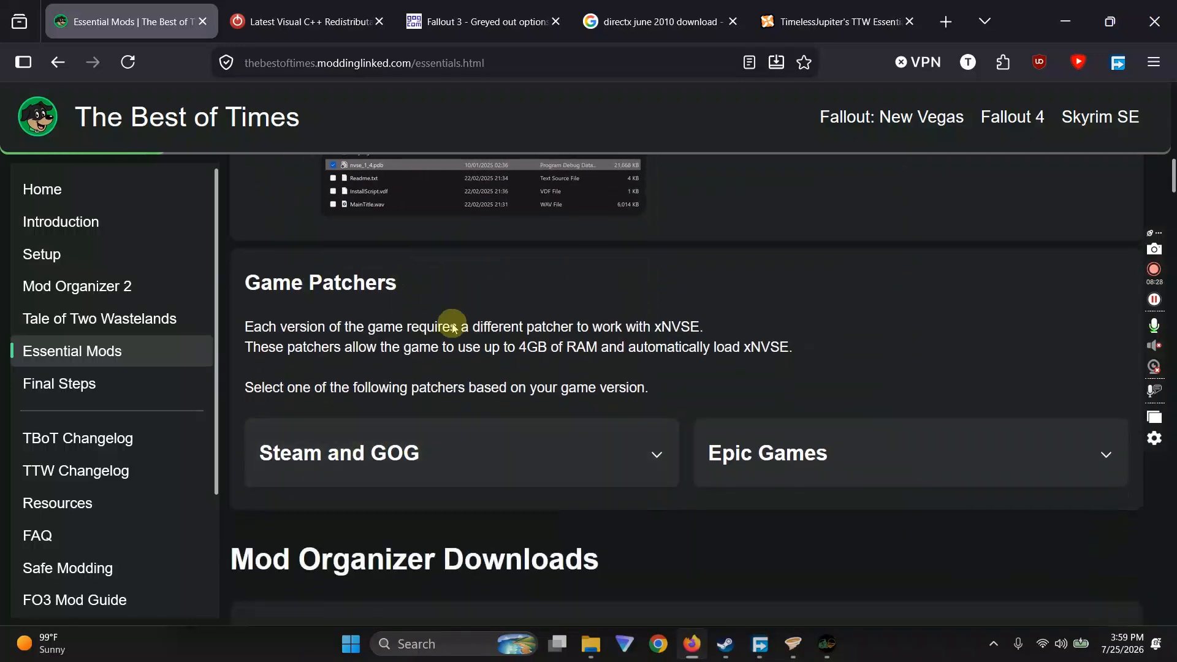
Expand the Steam and GOG and the Epic Games patcher sections and review them alongside the xNVSE instructions
click(584, 469)
scroll(554, 412, down, 2)
click(864, 352)
scroll(652, 378, down, 2)
scroll(506, 374, up, 7)
scroll(507, 380, up, 8)
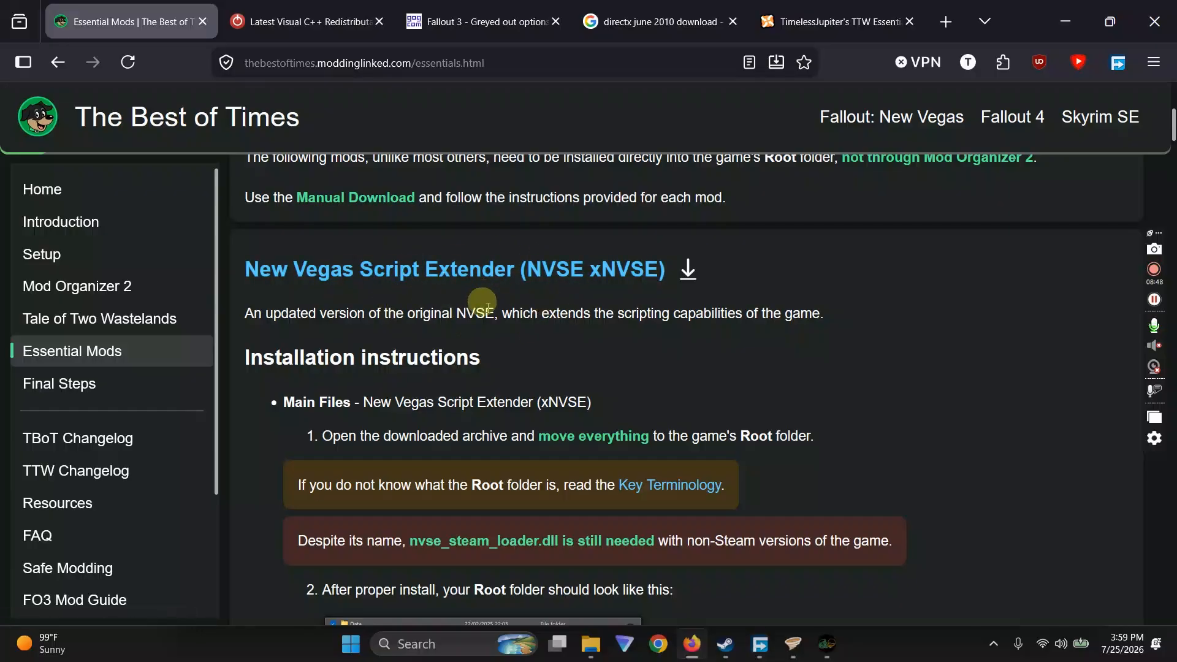
scroll(490, 276, down, 10)
Bring up the Fallout New Vegas game folder in File Explorer and examine its root for the NVSE and patcher files
mouse_move(599, 648)
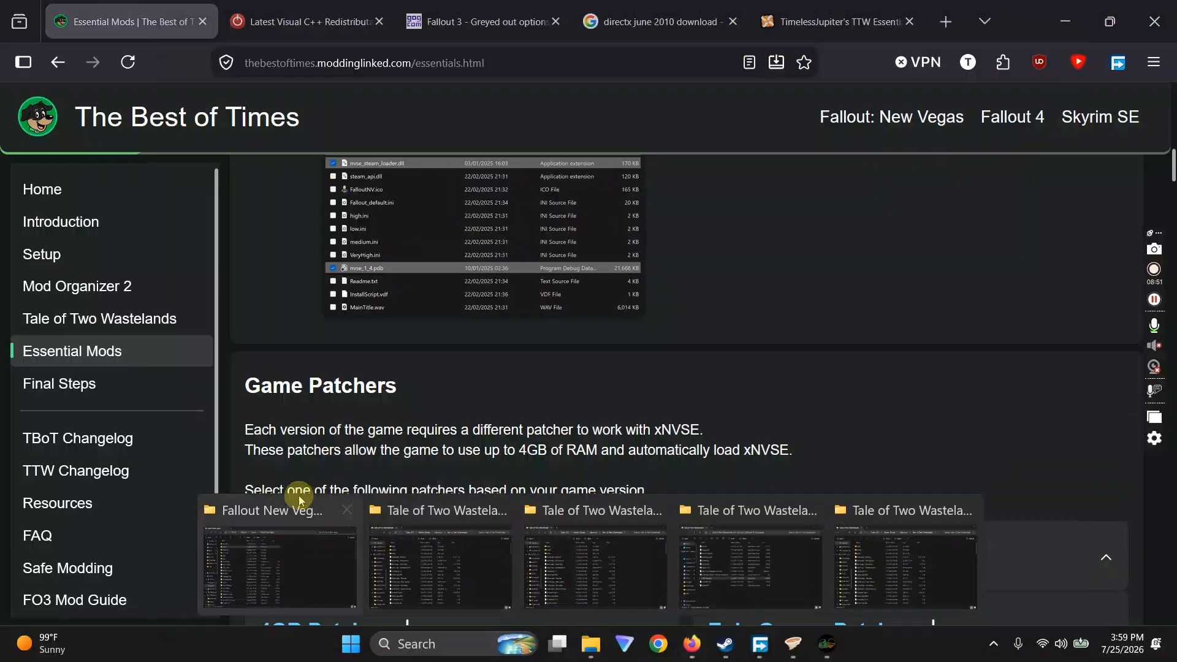
click(281, 510)
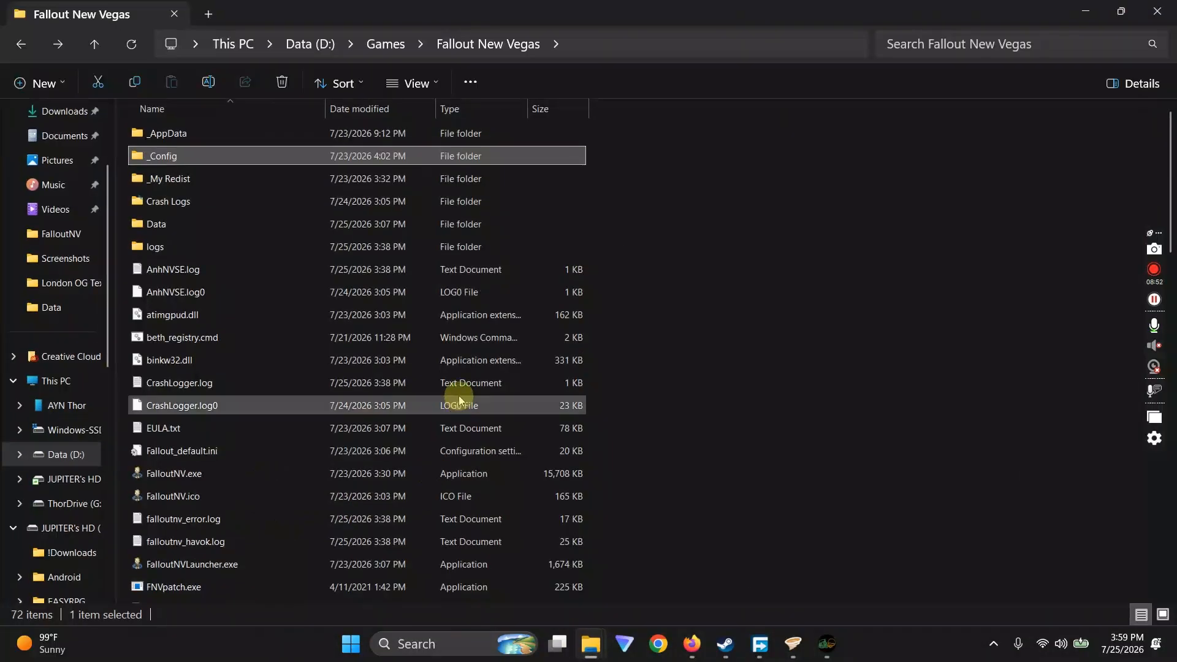
scroll(280, 247, down, 2)
scroll(301, 277, down, 4)
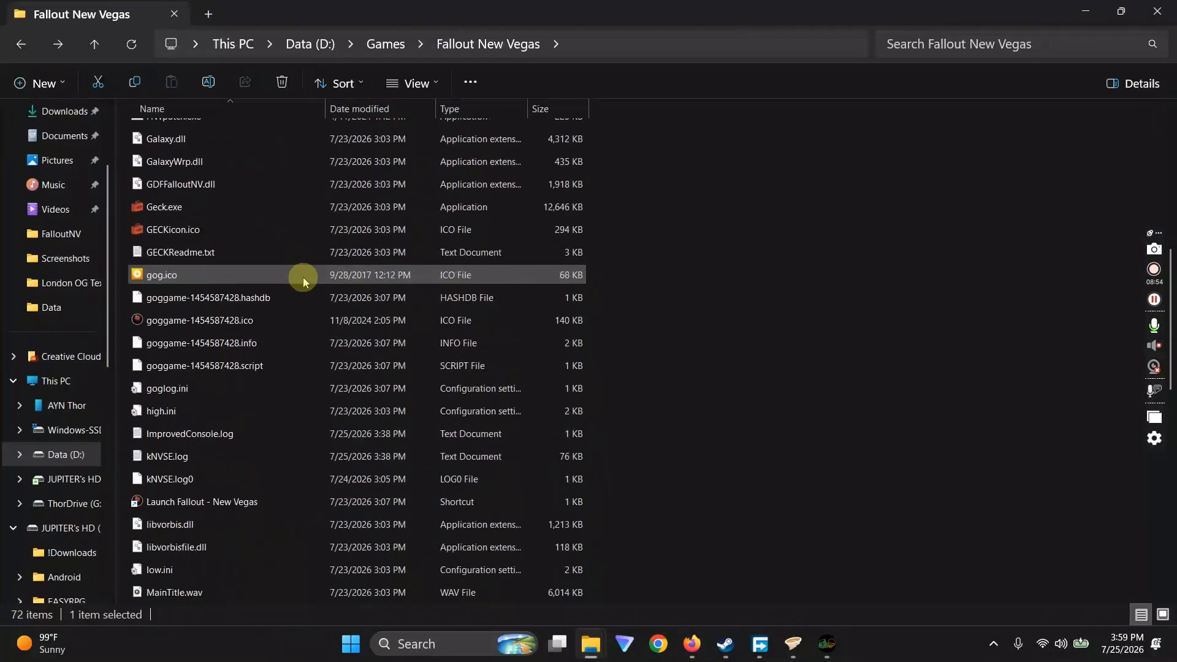
scroll(304, 276, down, 4)
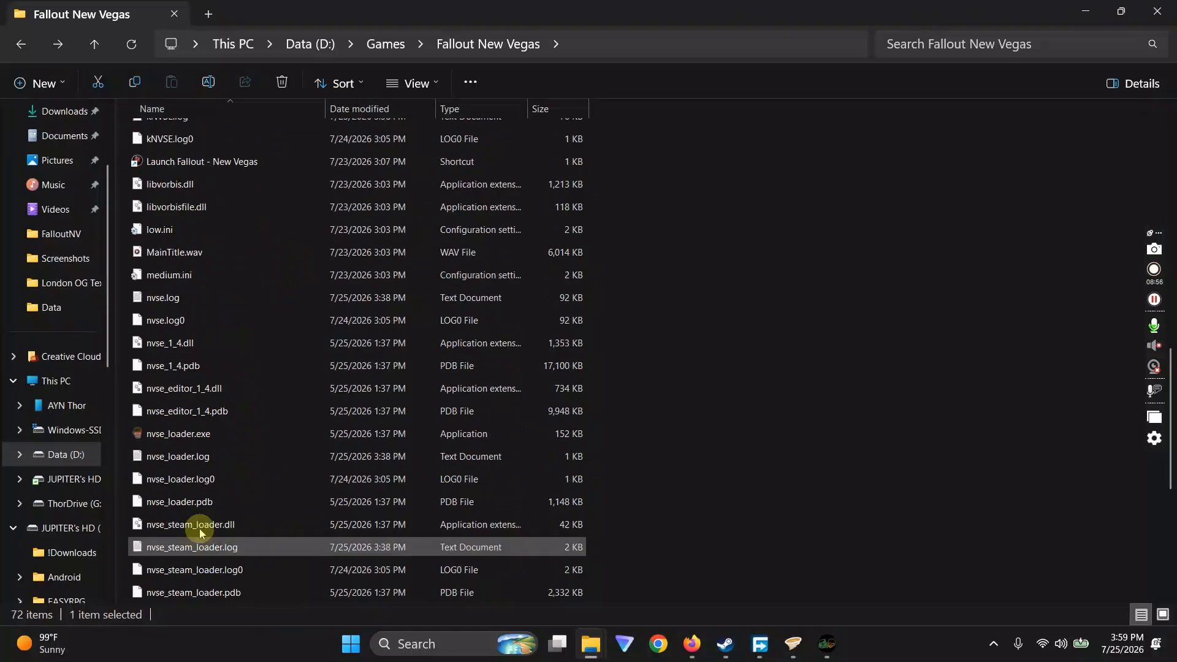
scroll(219, 450, up, 2)
scroll(219, 450, up, 10)
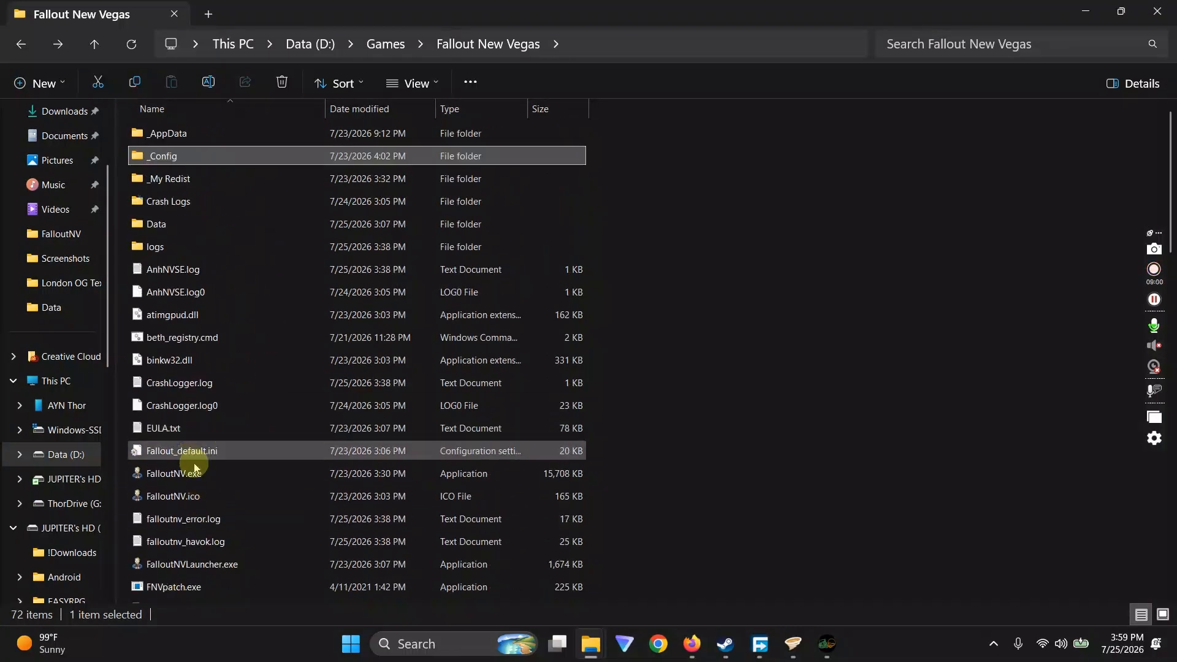
scroll(192, 507, down, 2)
scroll(194, 512, down, 2)
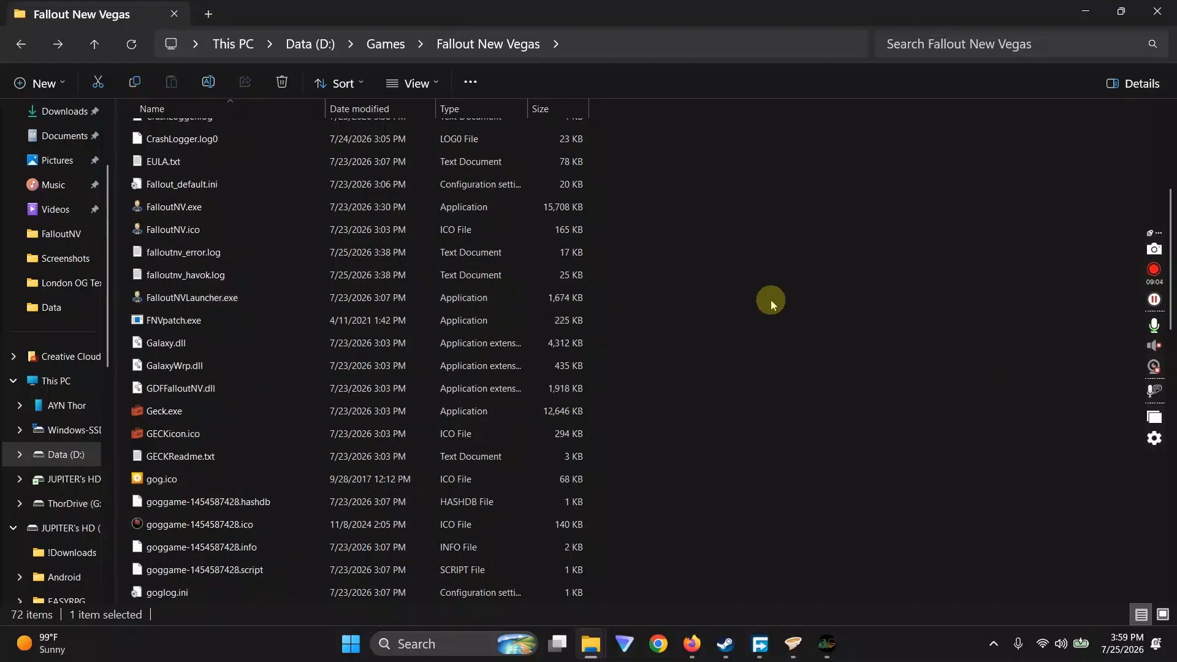
scroll(276, 423, up, 4)
scroll(282, 432, down, 12)
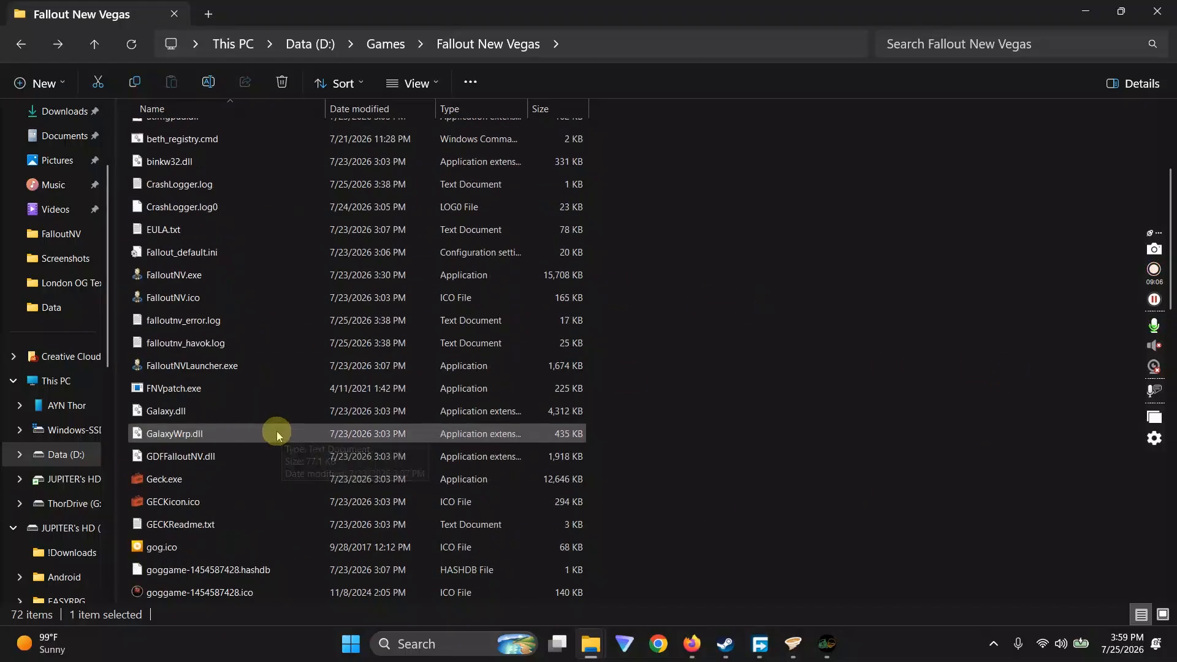
scroll(238, 438, down, 1)
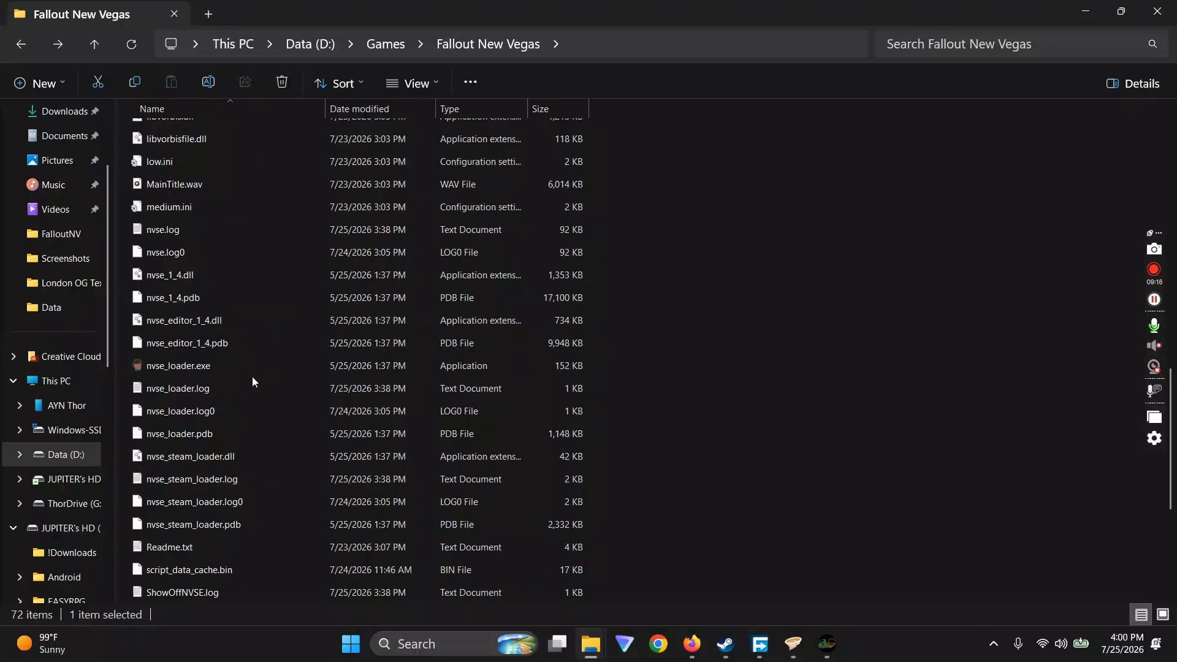
Run FNVpatch.exe from the Fallout New Vegas folder, then close its console and minimize the folder window
scroll(366, 375, up, 4)
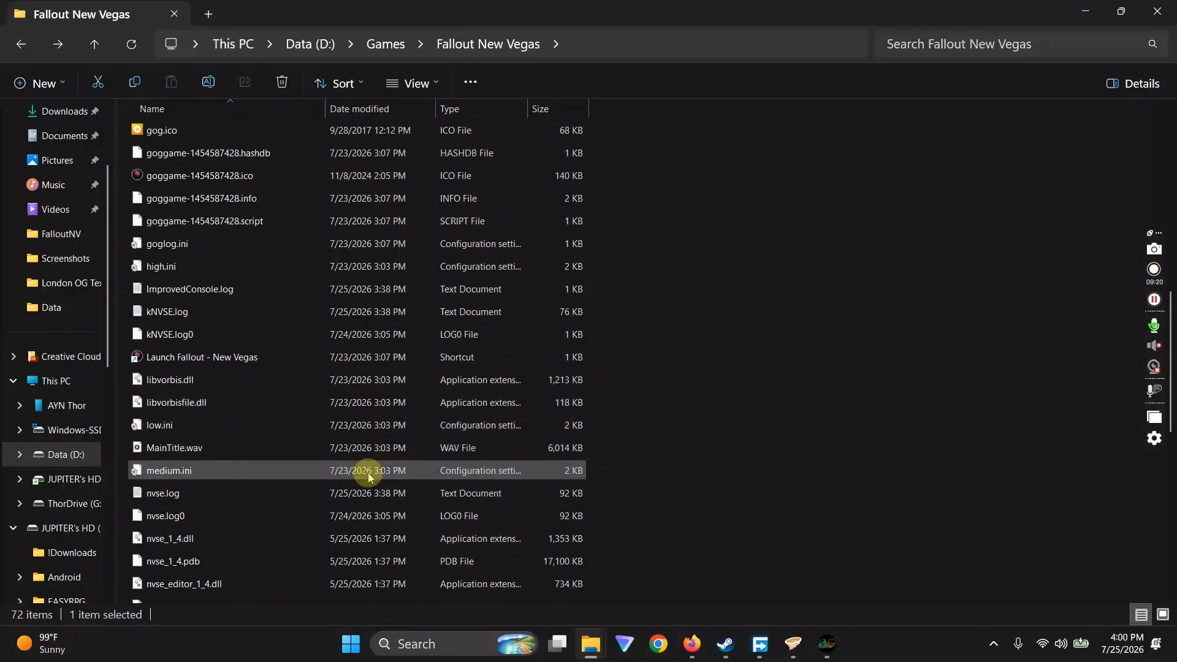
scroll(289, 405, down, 3)
scroll(331, 426, up, 6)
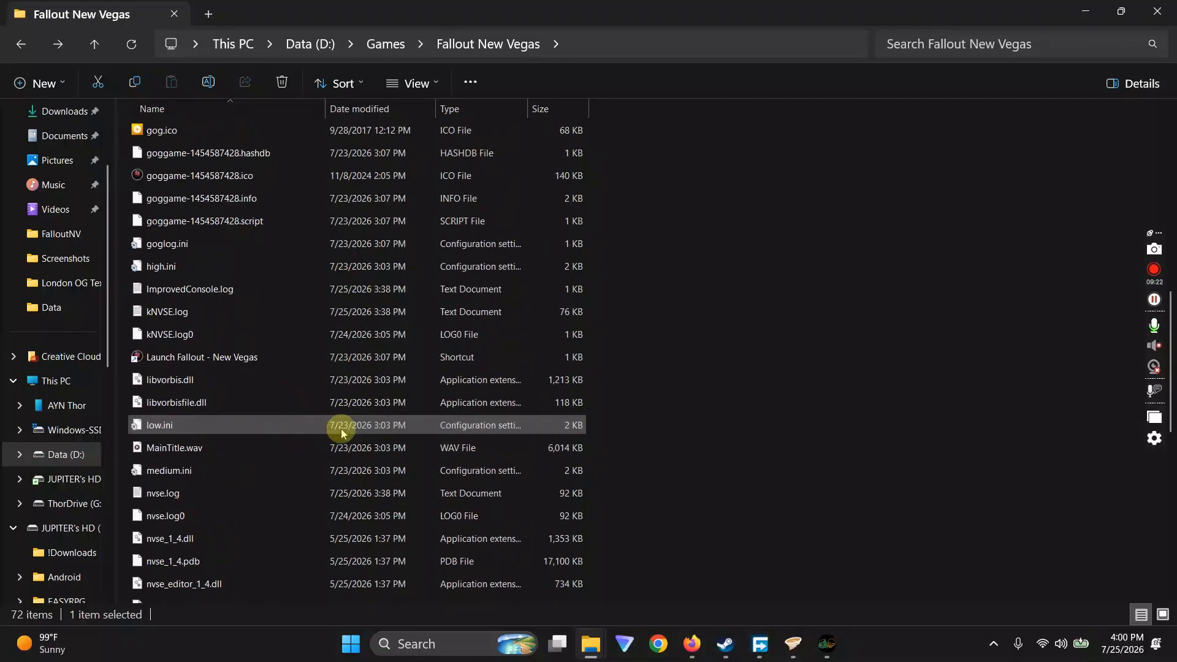
scroll(341, 433, up, 1)
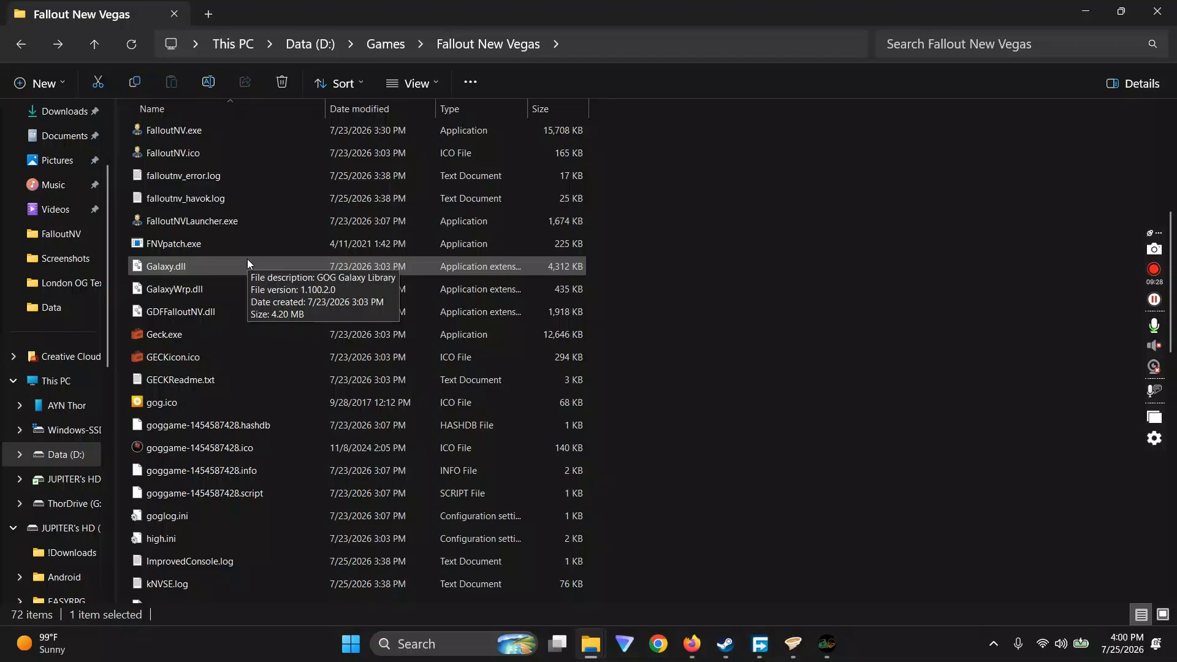
double_click(175, 244)
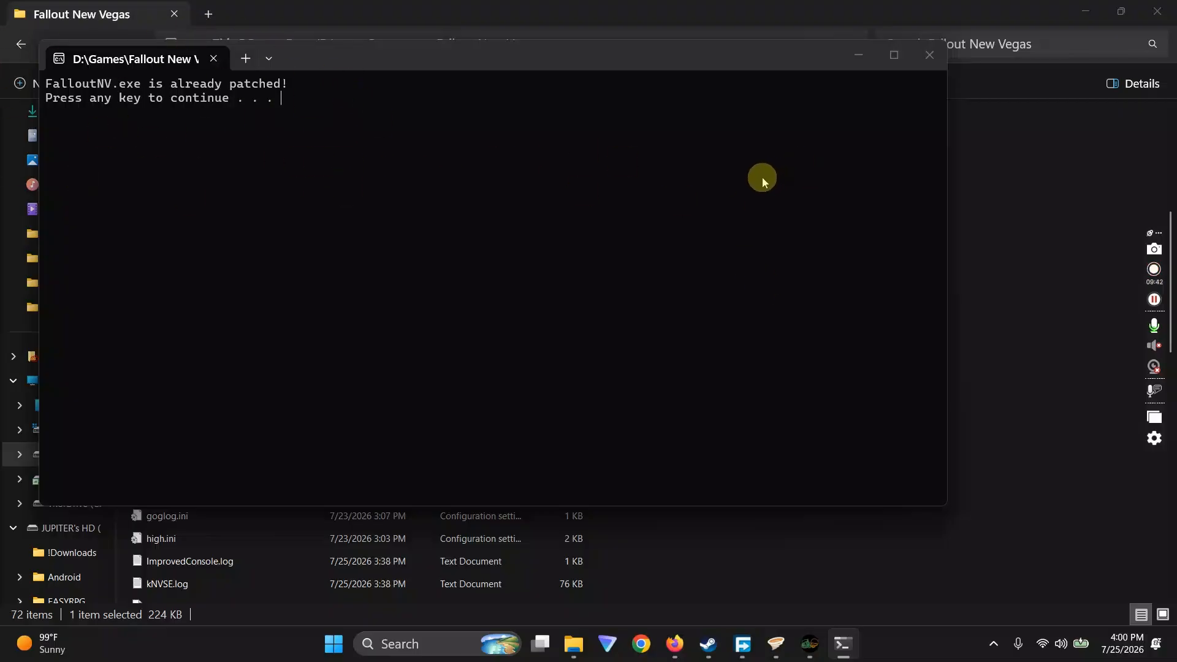
click(932, 64)
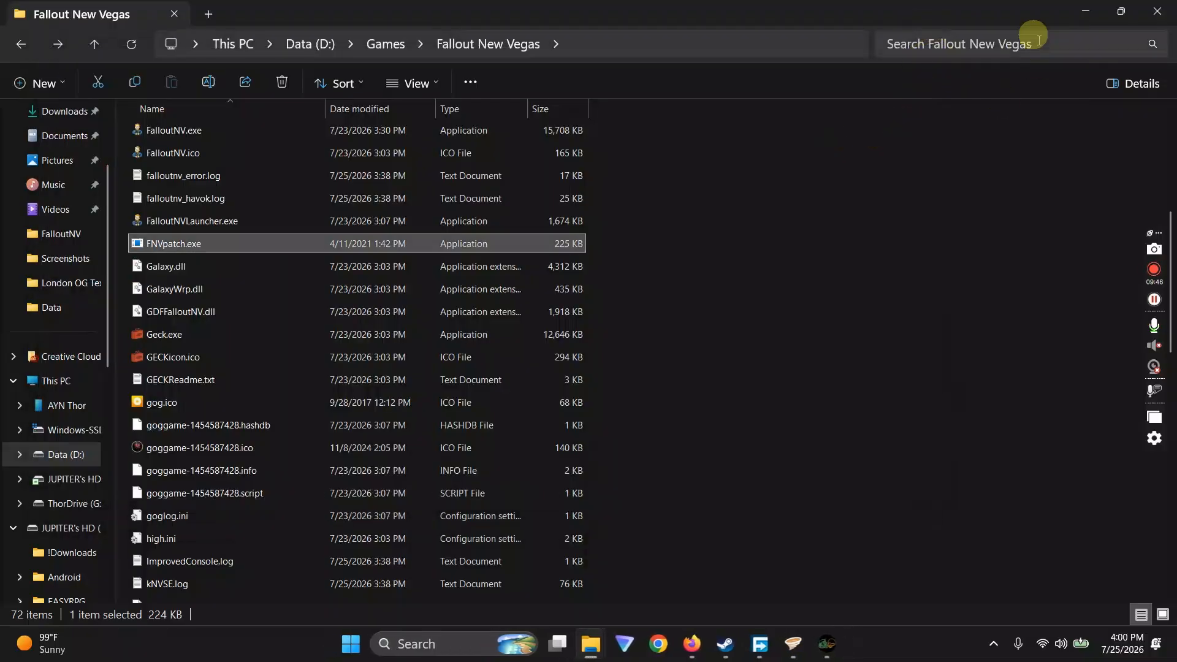
click(1090, 11)
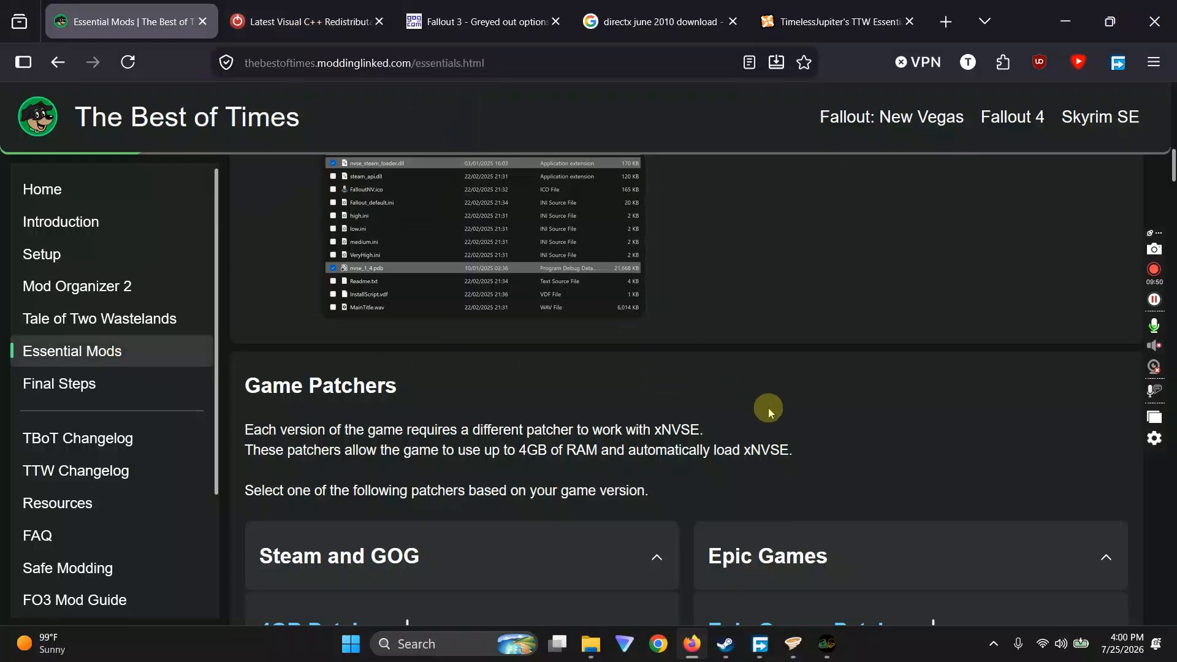
Look through the guide's essential mods from Game Patchers down to the Improved Console and Console Paste Support entries
scroll(781, 410, down, 5)
scroll(782, 406, down, 10)
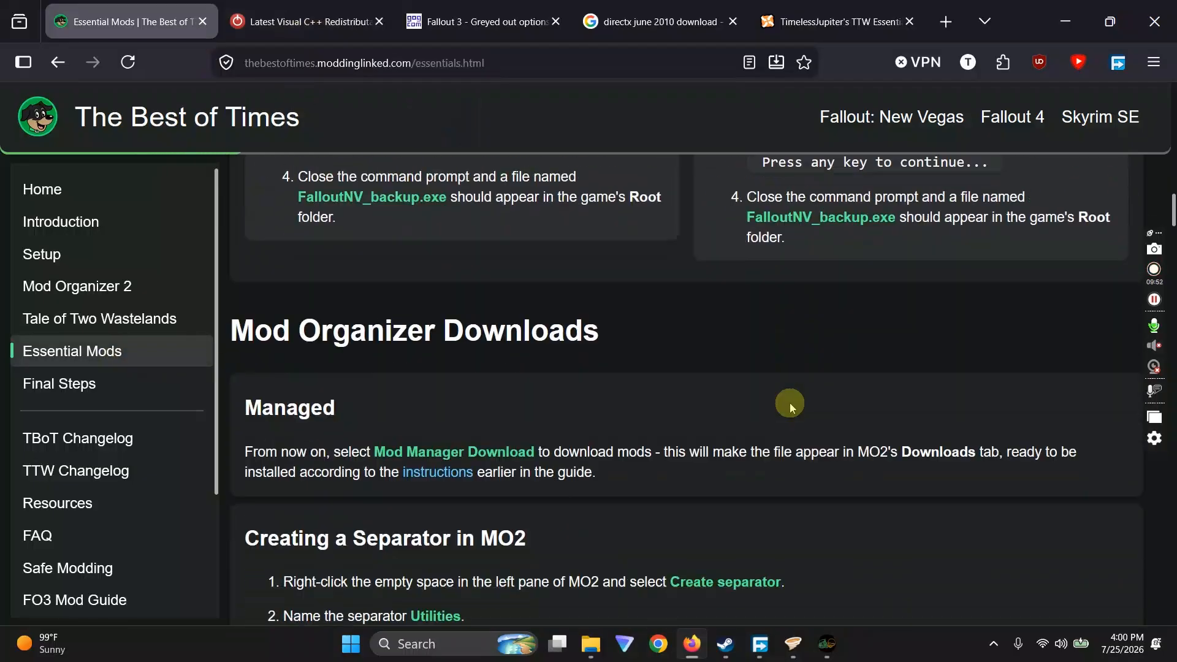
scroll(793, 405, down, 10)
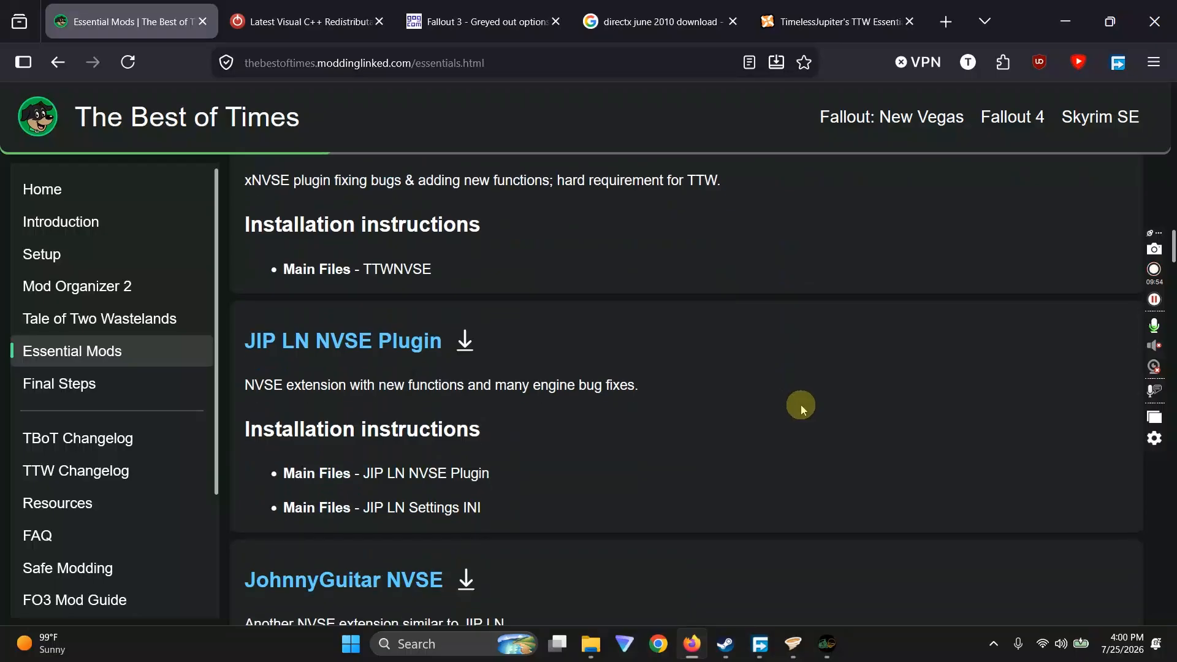
scroll(809, 409, down, 13)
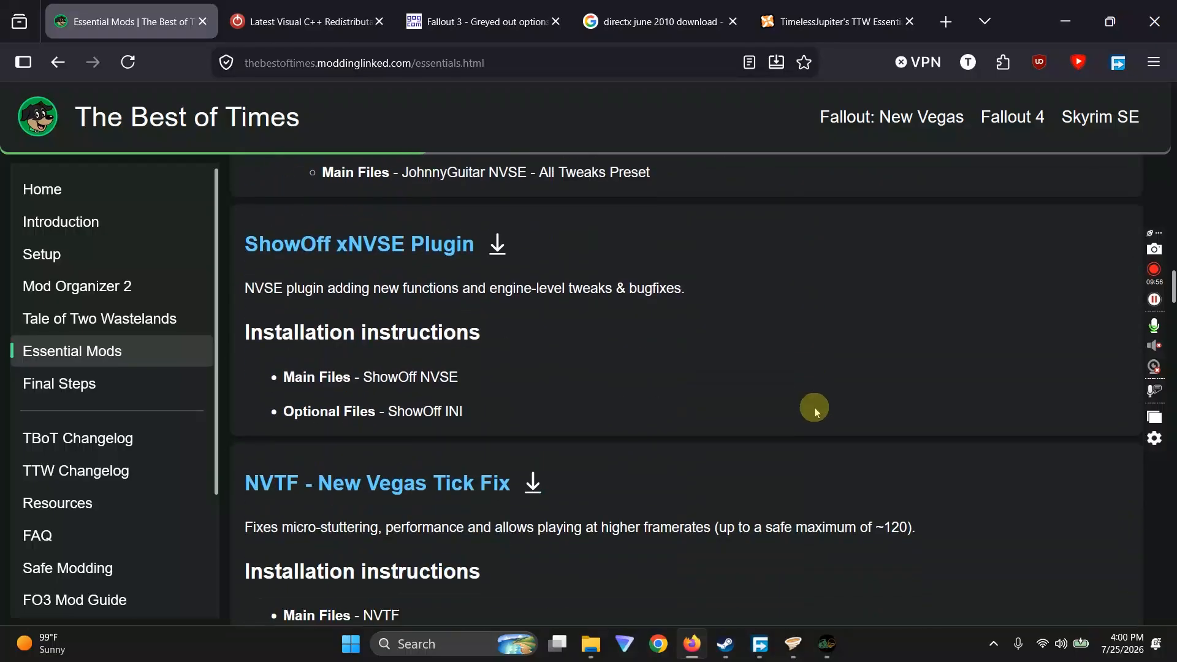
scroll(823, 407, down, 8)
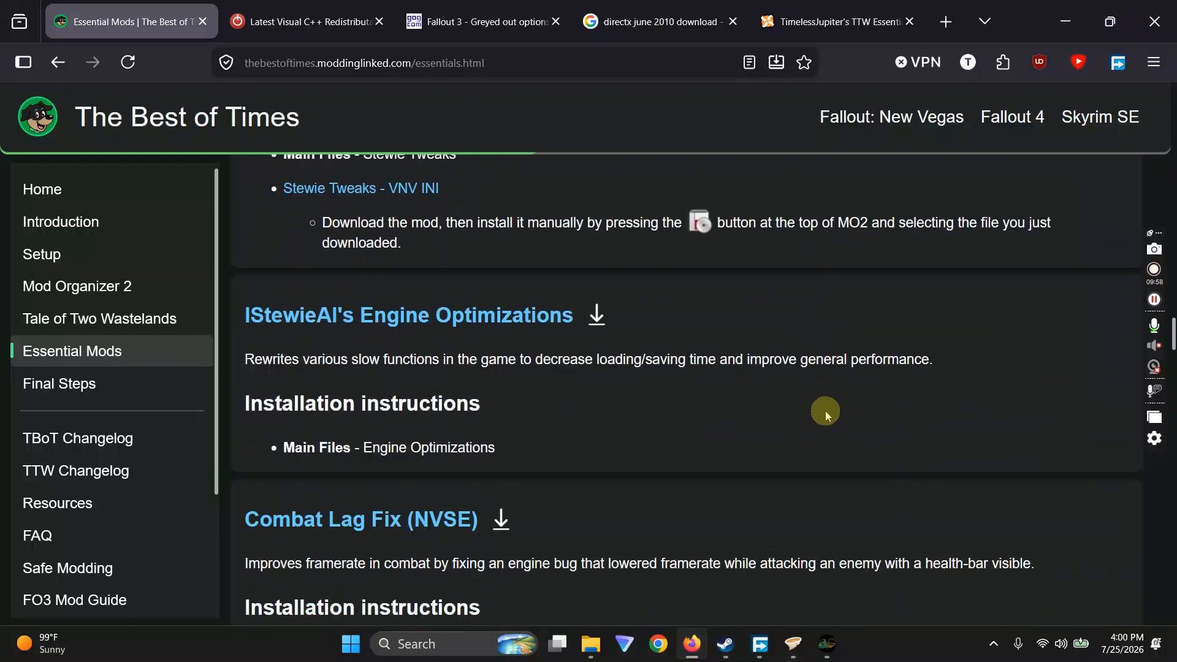
scroll(827, 411, down, 12)
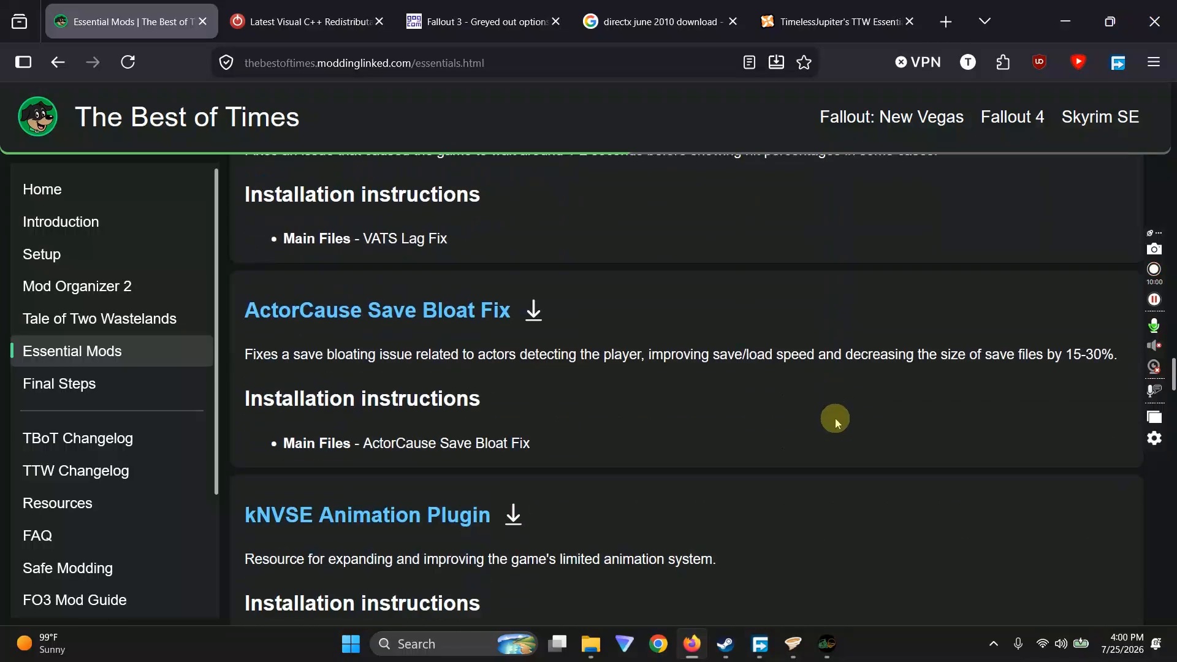
scroll(840, 418, down, 15)
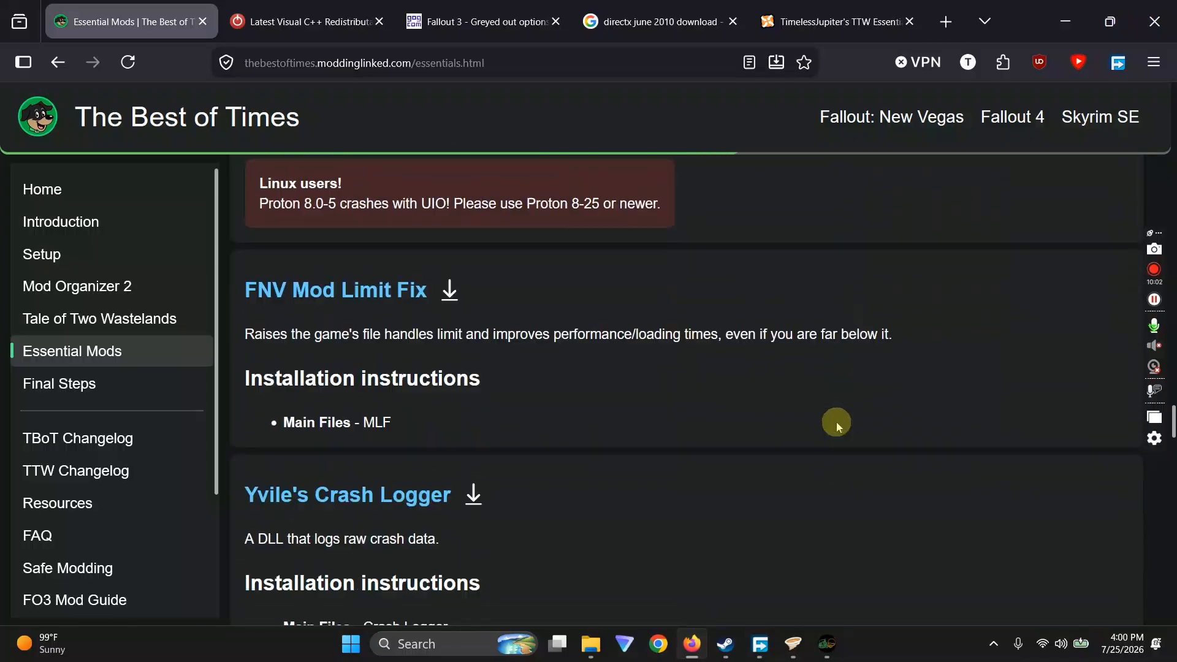
scroll(836, 421, down, 3)
Go back up the essential mods list, reviewing the Stewie Tweaks, JohnnyGuitar, JIP LN and TTW NVSE entries up to Mod Organizer Downloads
scroll(836, 426, up, 15)
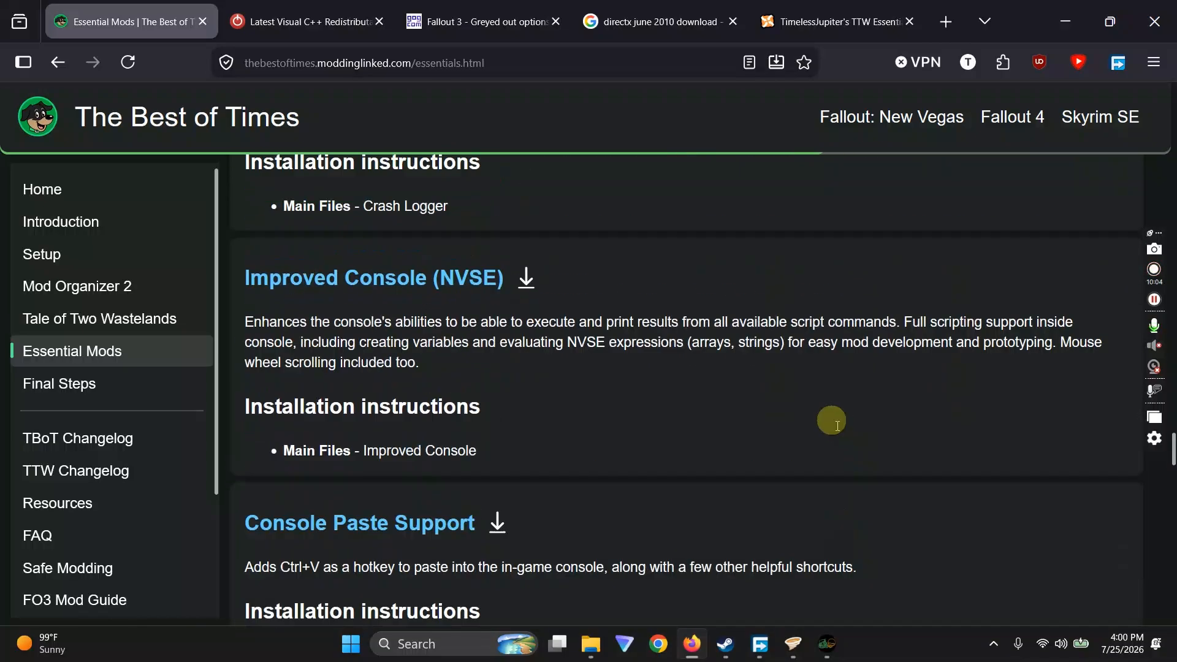
scroll(676, 424, up, 8)
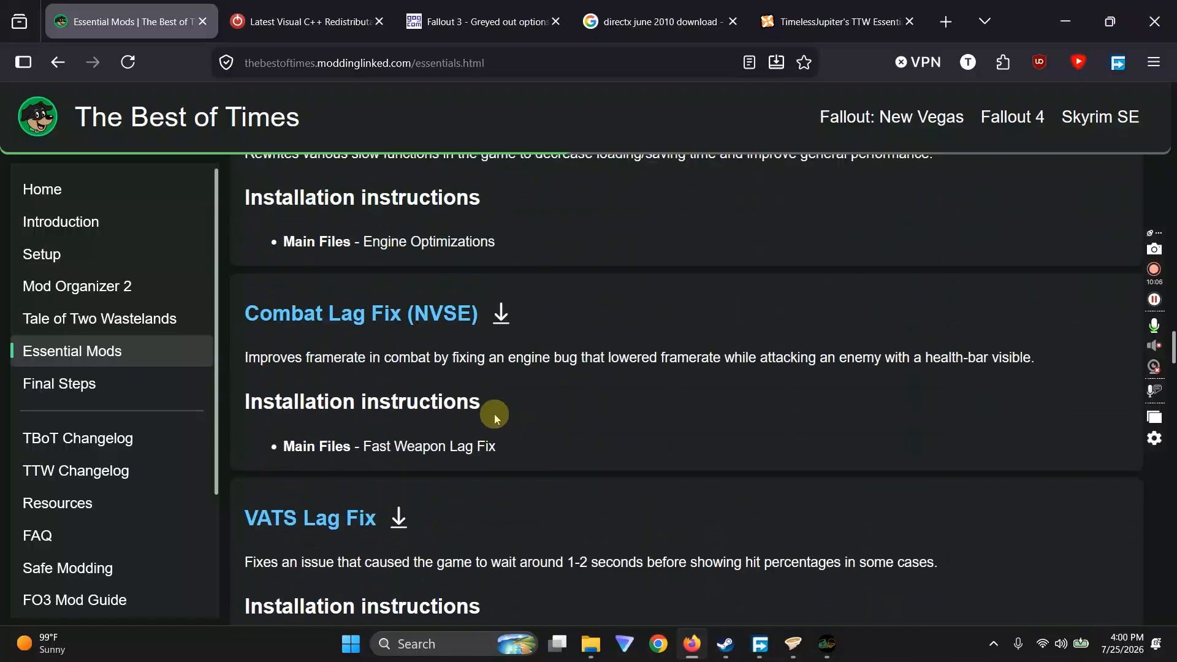
scroll(362, 368, up, 2)
scroll(402, 358, up, 7)
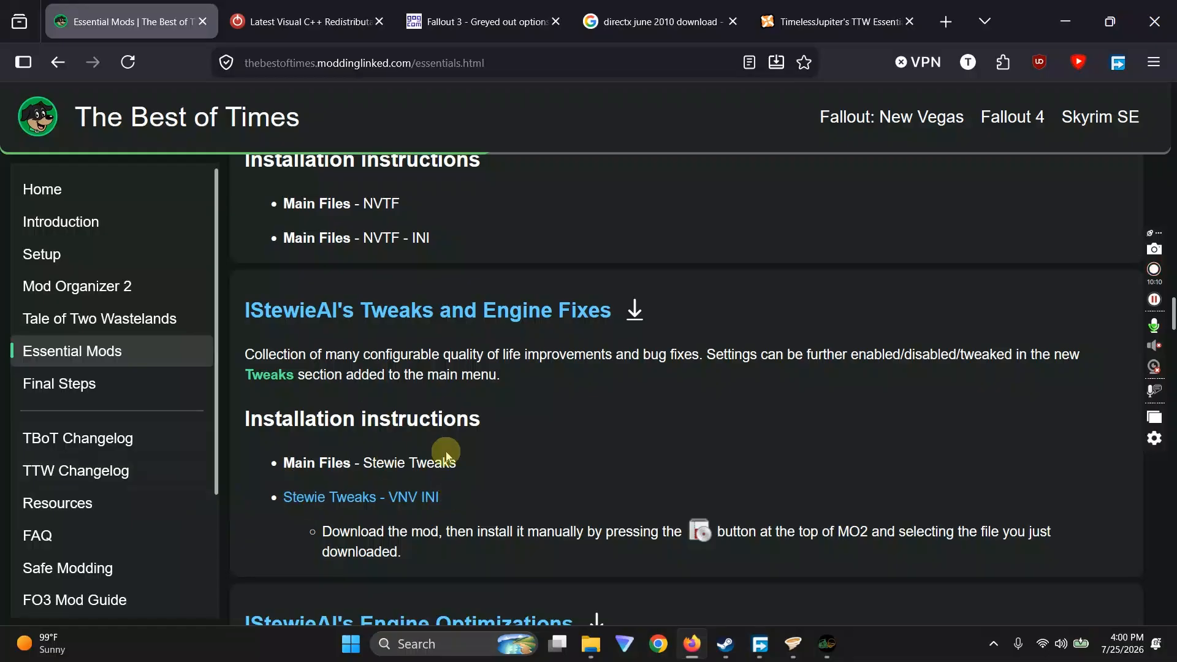
scroll(447, 451, up, 7)
scroll(451, 445, up, 1)
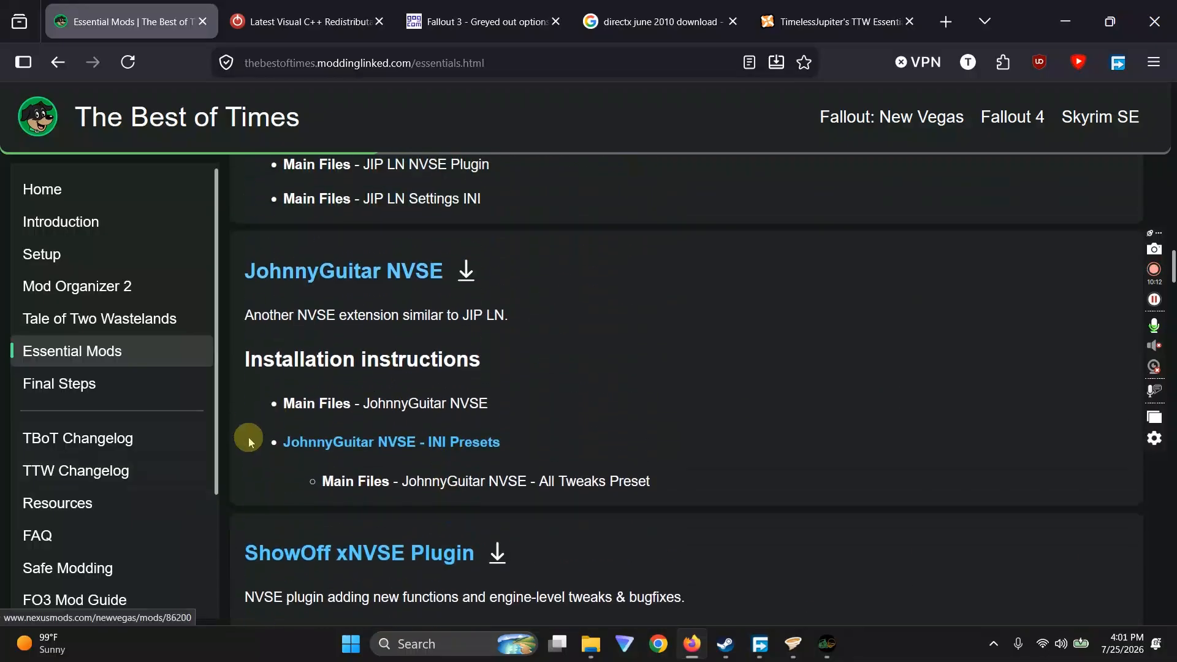
scroll(498, 459, up, 4)
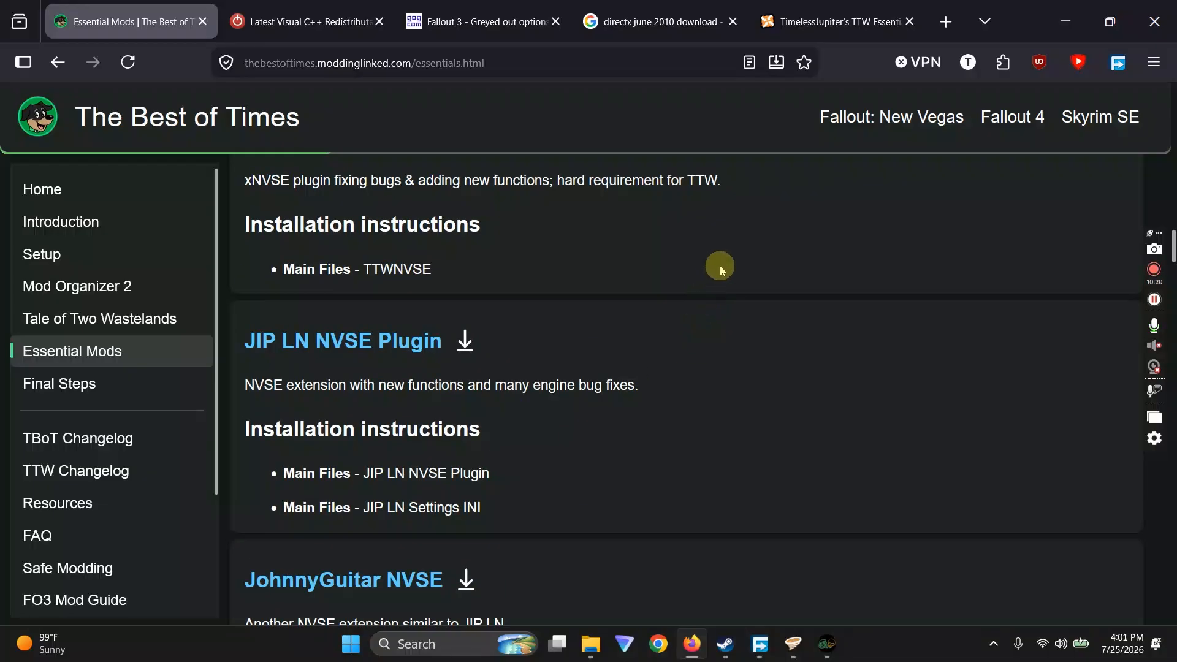
scroll(737, 307, up, 1)
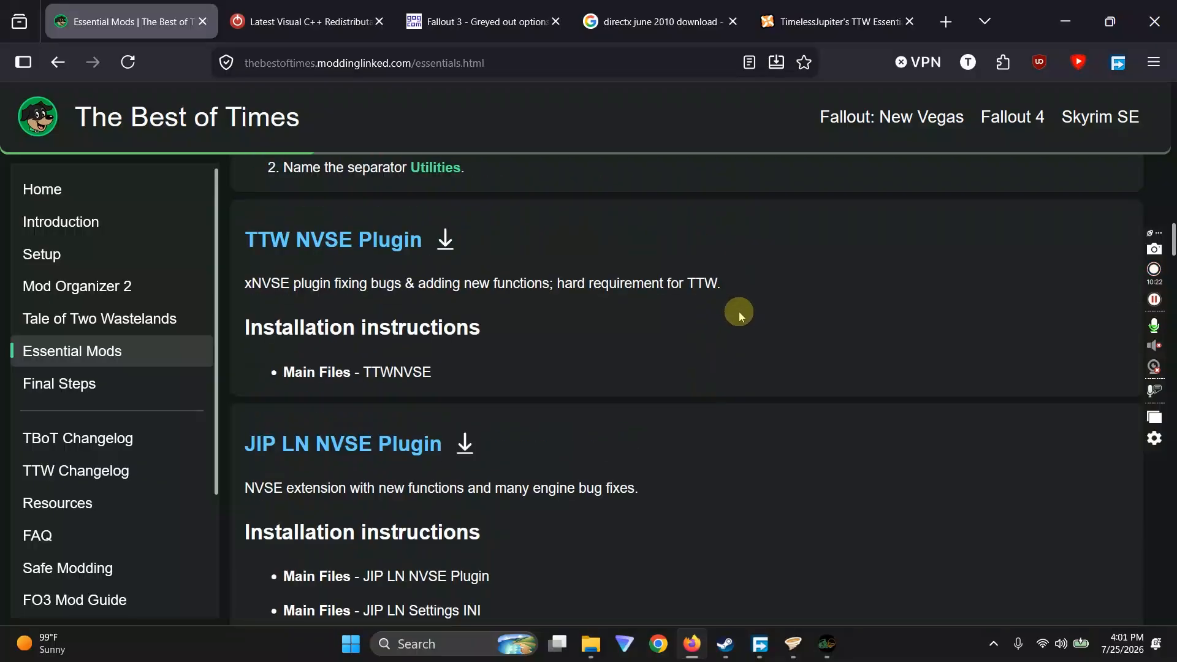
scroll(747, 320, up, 3)
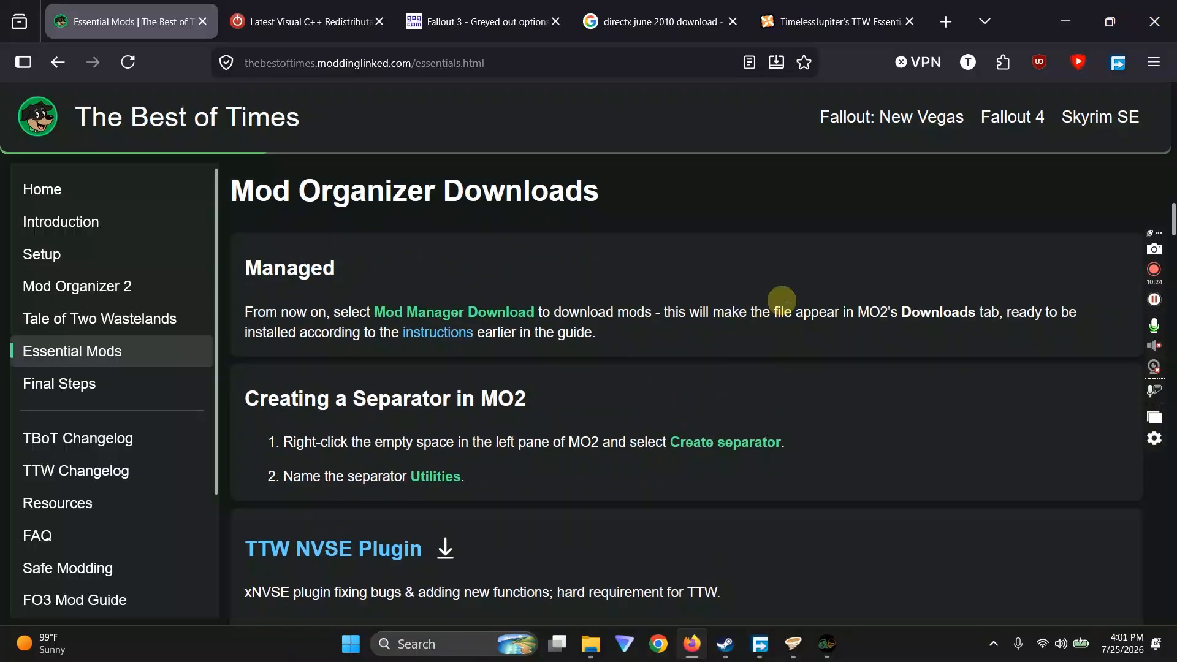
Switch to the TTW Essentials collection page on Nexus Mods and examine its description and list of included mods
click(804, 18)
scroll(602, 284, up, 7)
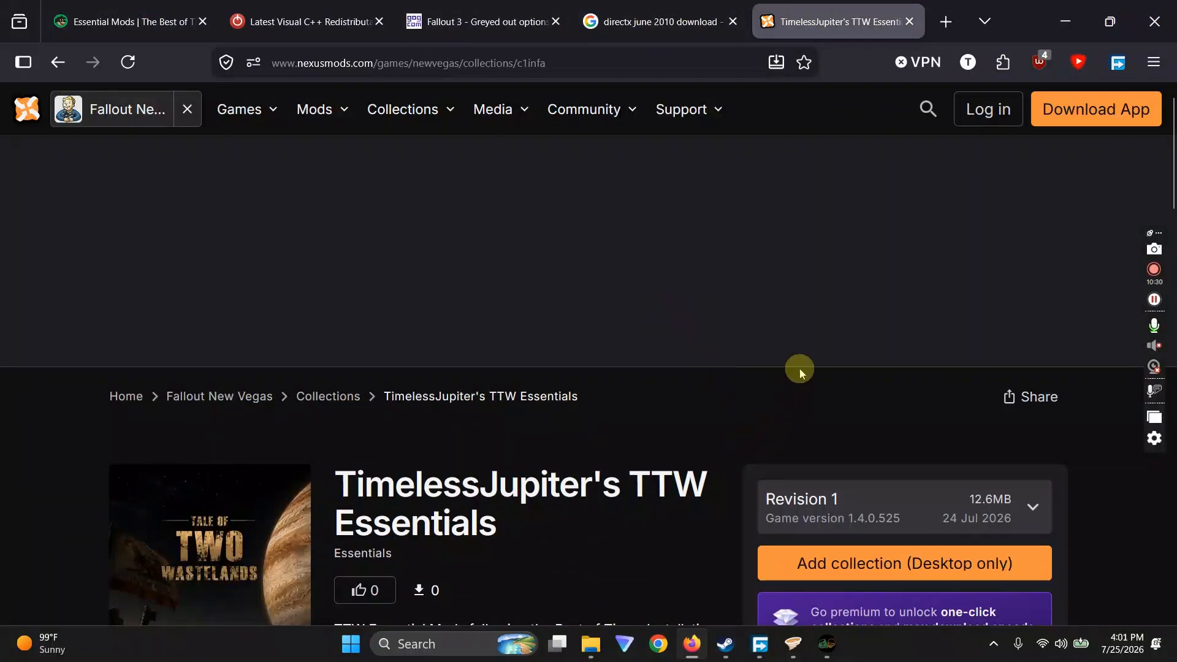
scroll(795, 370, down, 10)
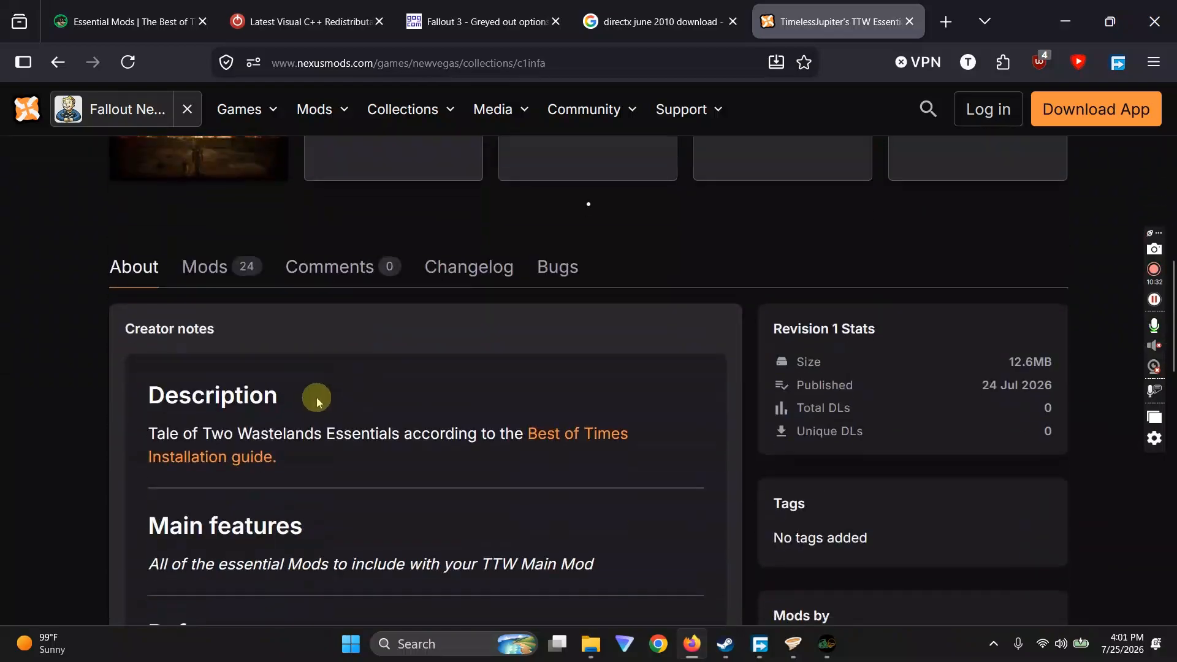
click(220, 274)
scroll(531, 401, down, 10)
scroll(554, 402, up, 15)
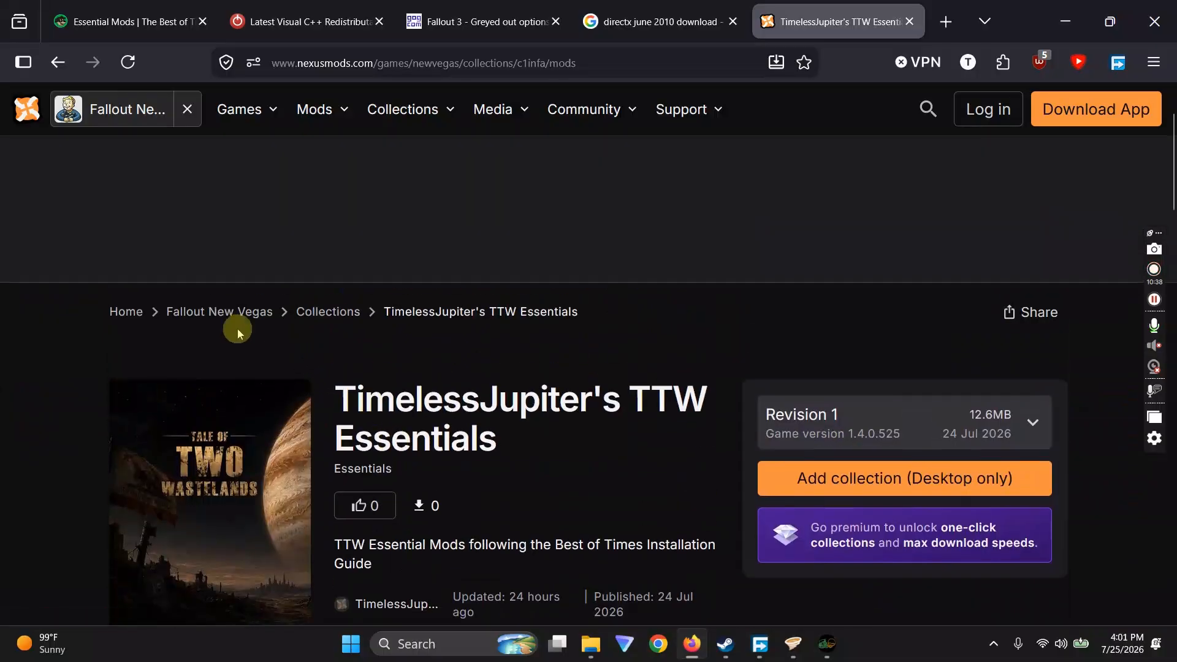
Return to the collection's About page and read its Before you start, Requirements and Best practices notes
click(57, 64)
scroll(334, 323, down, 5)
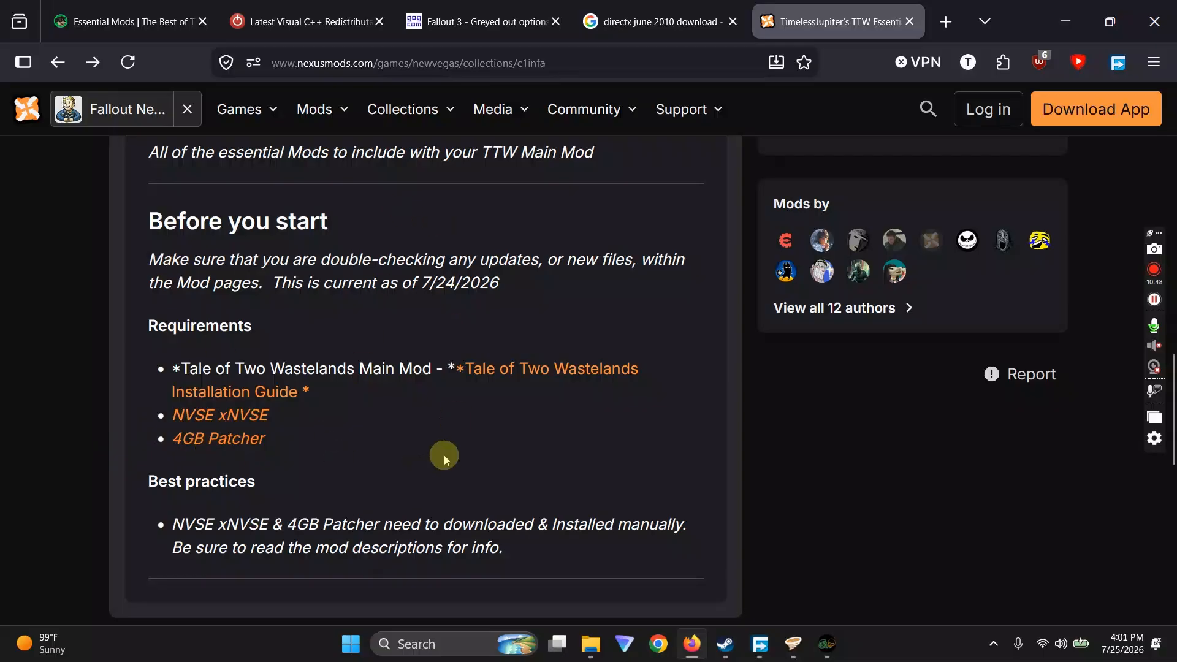
scroll(443, 455, up, 5)
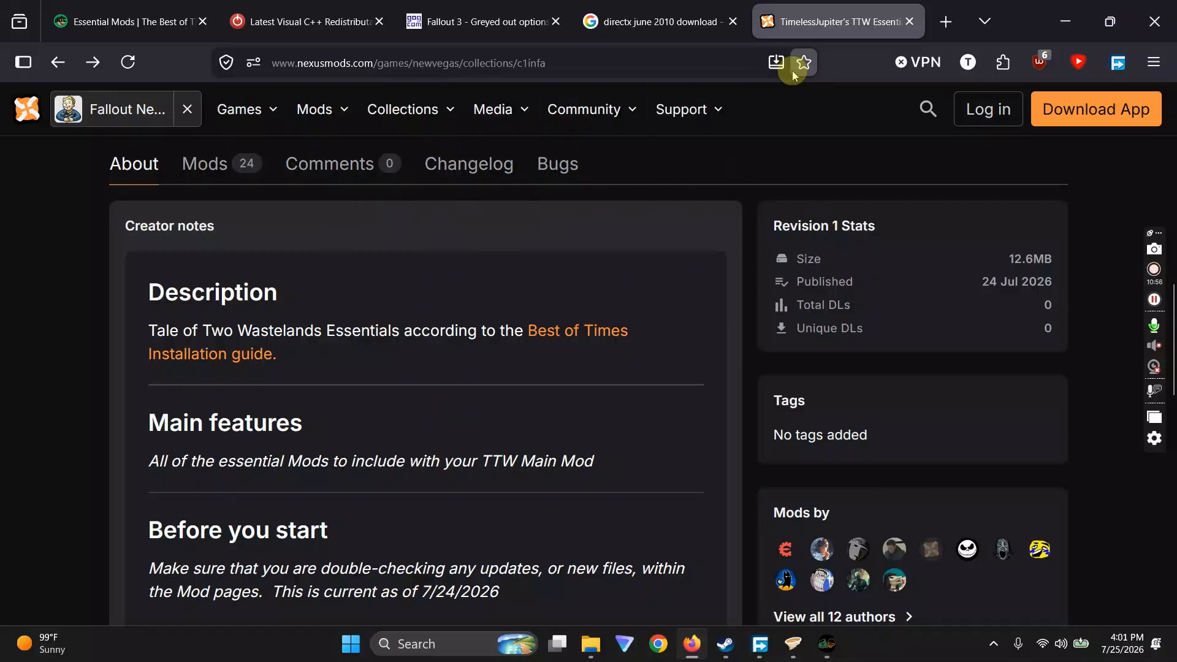
Return to the guide's Essential Mods page and read the FalloutCustom.ini instructions near its end
click(122, 22)
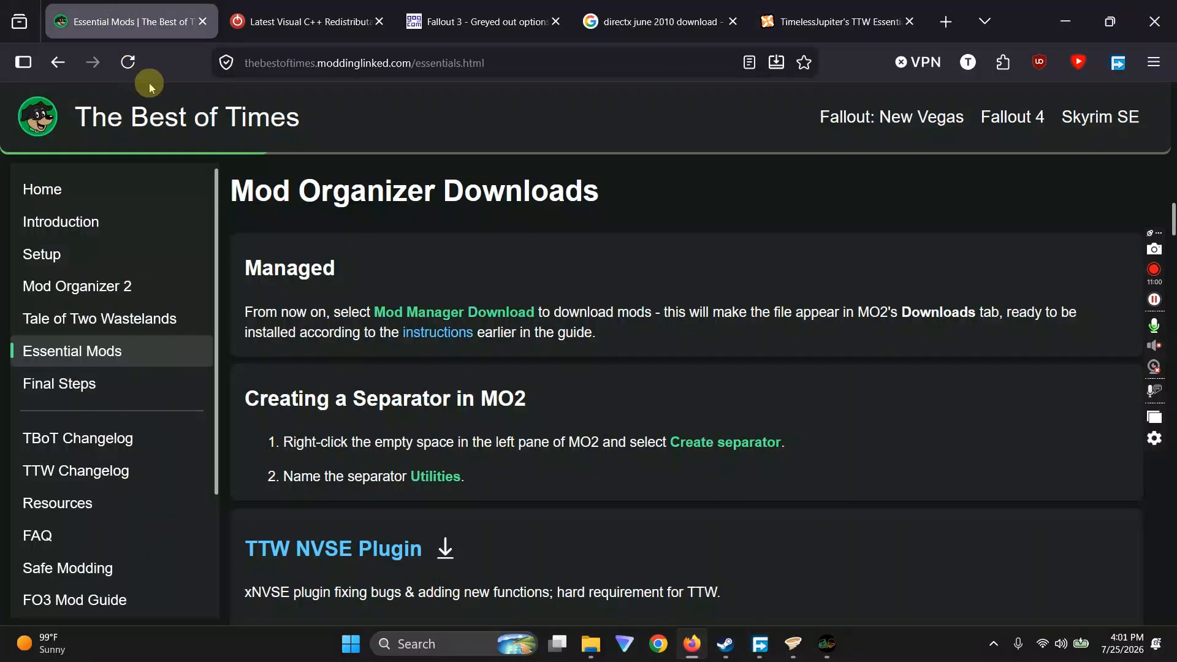
scroll(463, 297, down, 10)
scroll(559, 311, down, 20)
scroll(543, 305, down, 20)
scroll(549, 308, down, 20)
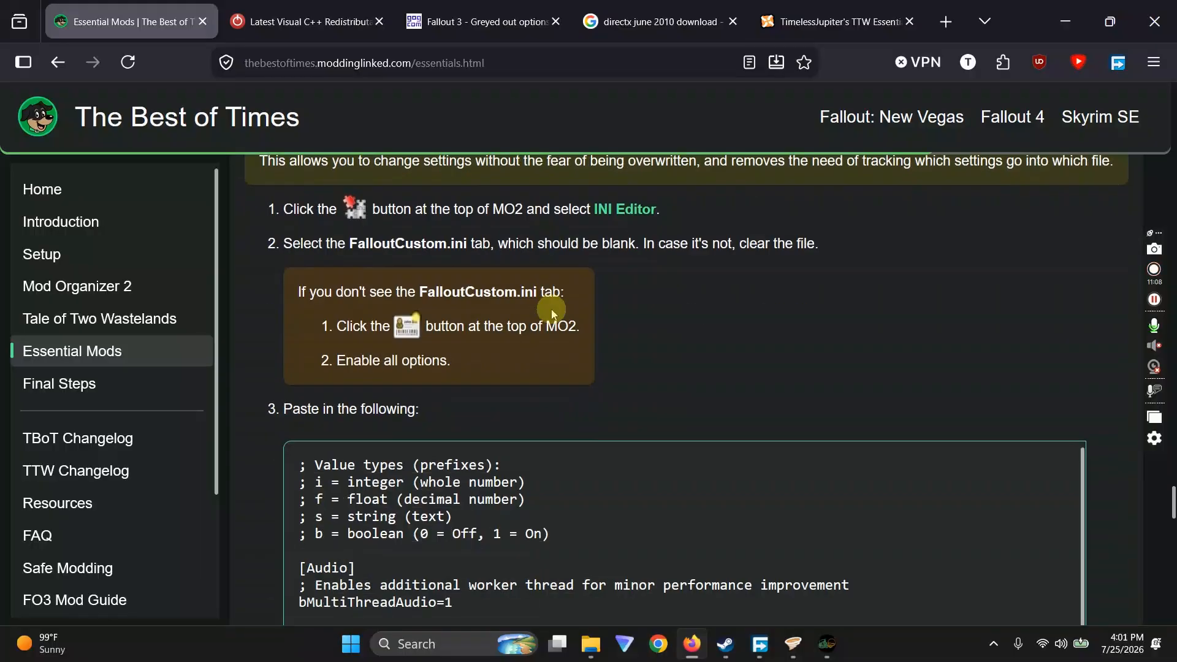
scroll(551, 311, down, 6)
scroll(554, 314, up, 4)
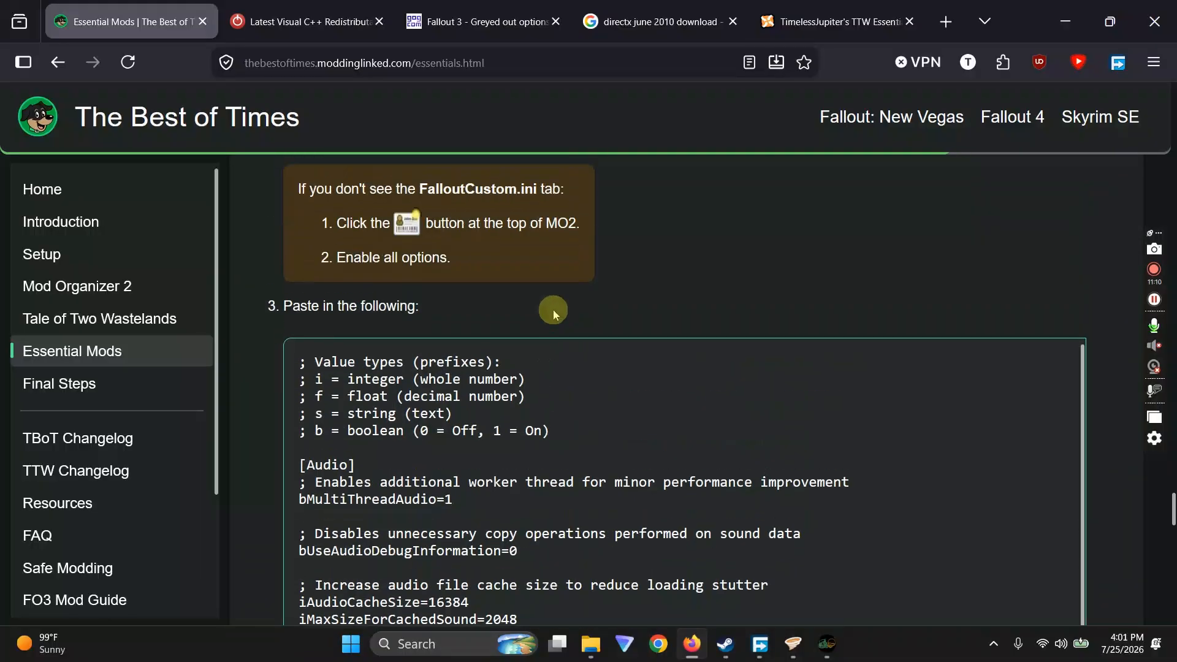
scroll(553, 310, up, 2)
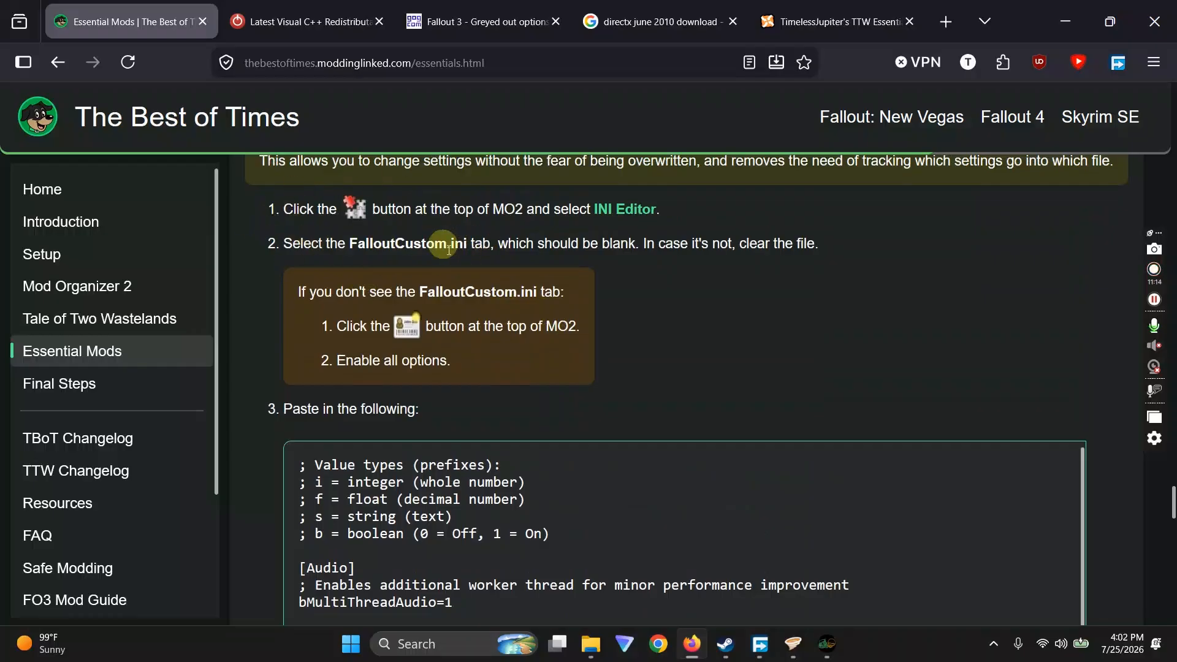
Copy the guide's entire FalloutCustom.ini settings block, from the value types comments through the PipBoy section
scroll(439, 324, down, 3)
drag(282, 255, 499, 522)
right_click(352, 345)
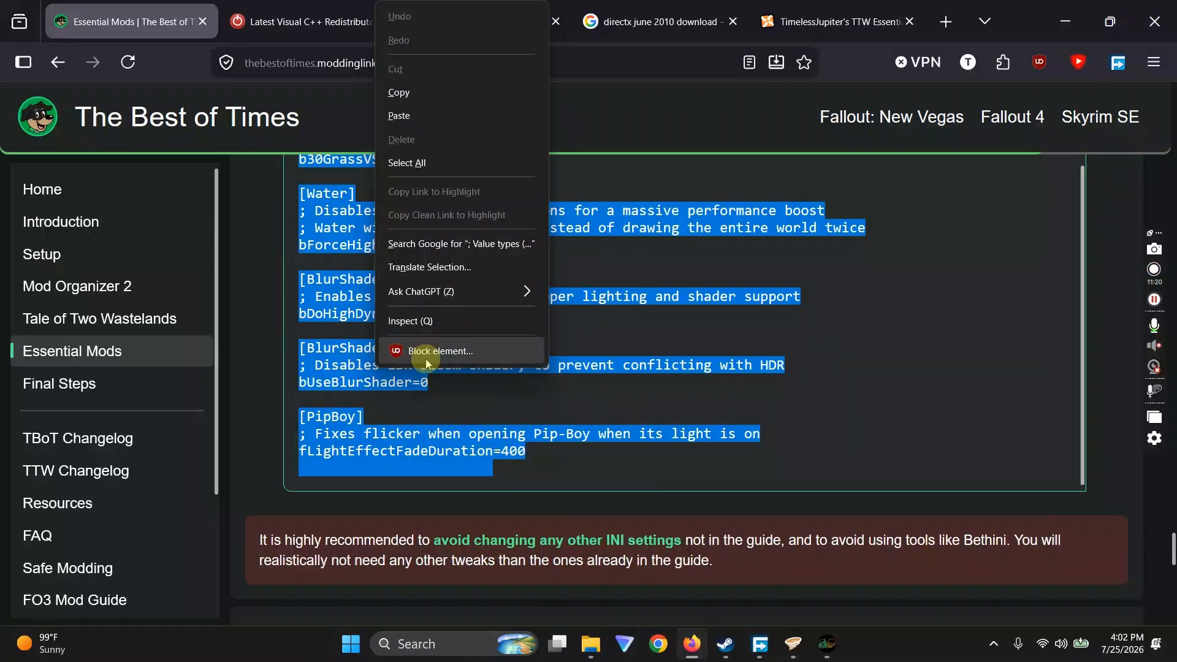
click(399, 100)
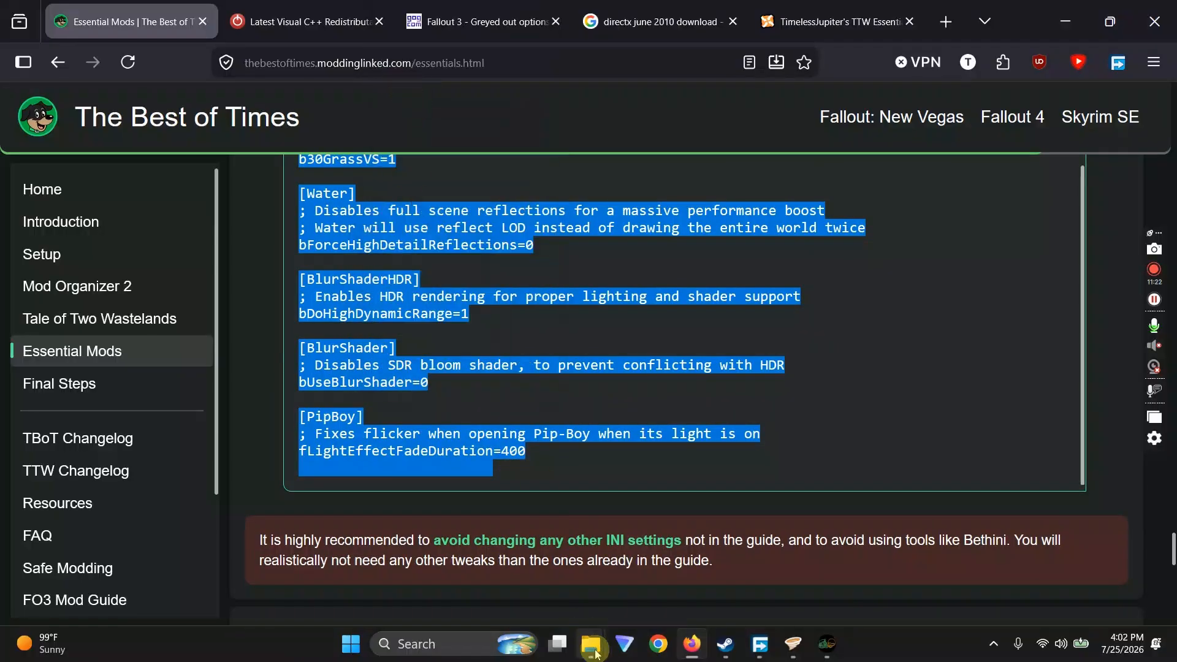
Bring up the Fallout New Vegas folder window and navigate to the My Games\FalloutNV folder in Documents
mouse_move(596, 653)
click(310, 508)
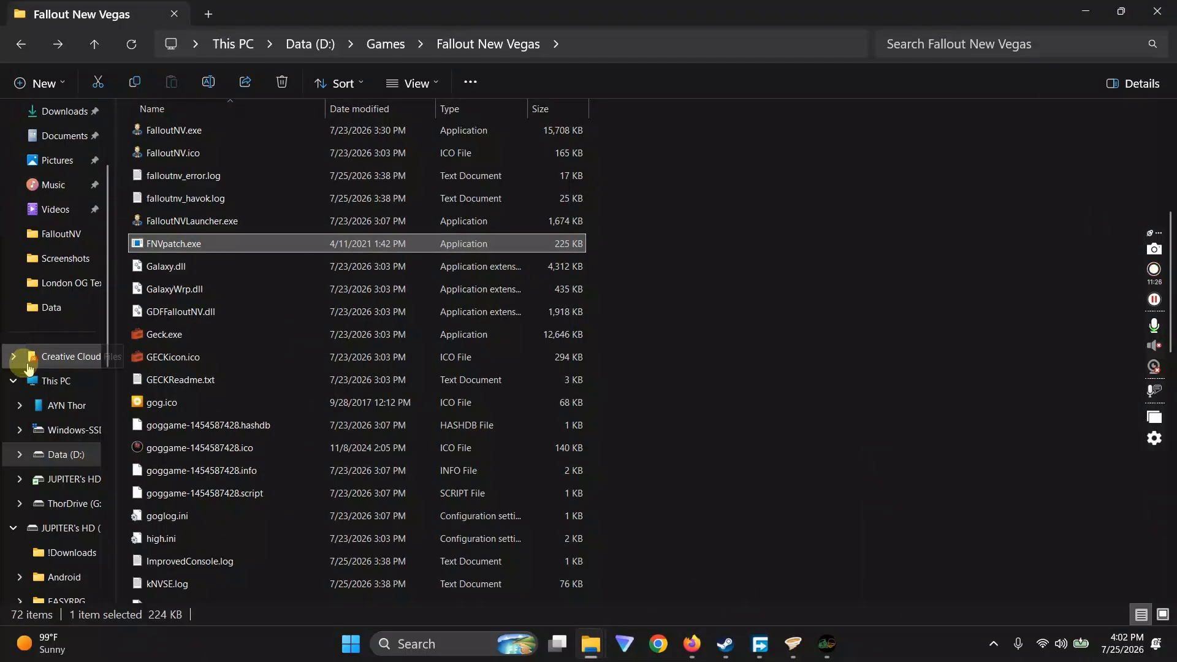
scroll(30, 362, up, 3)
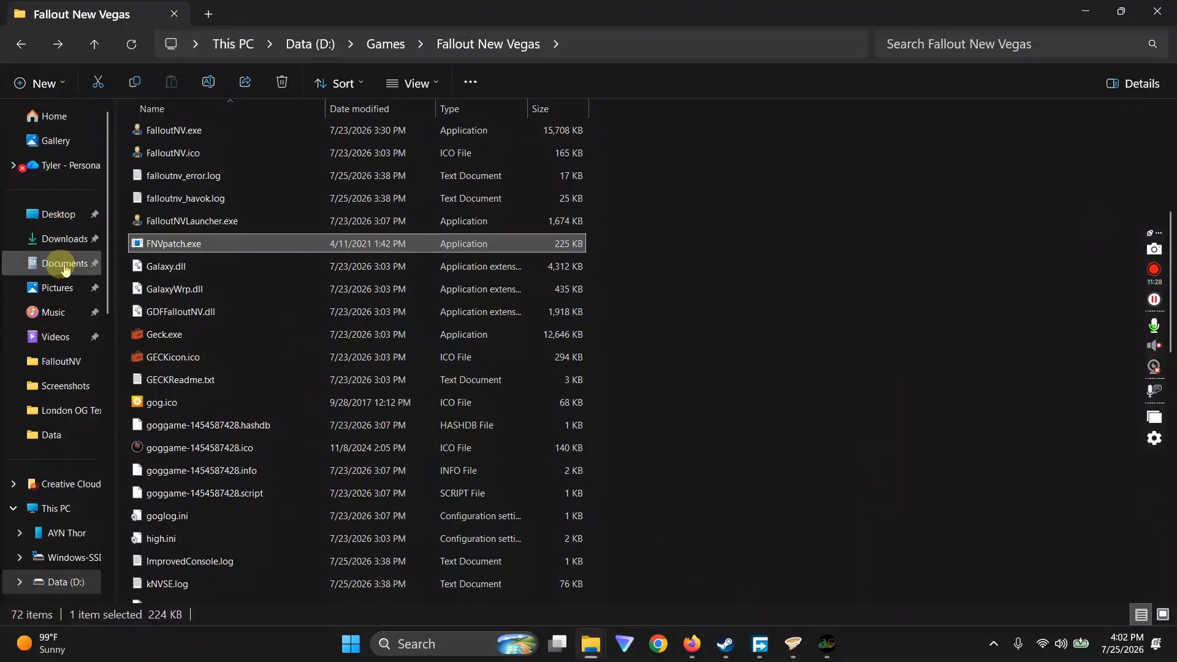
click(65, 265)
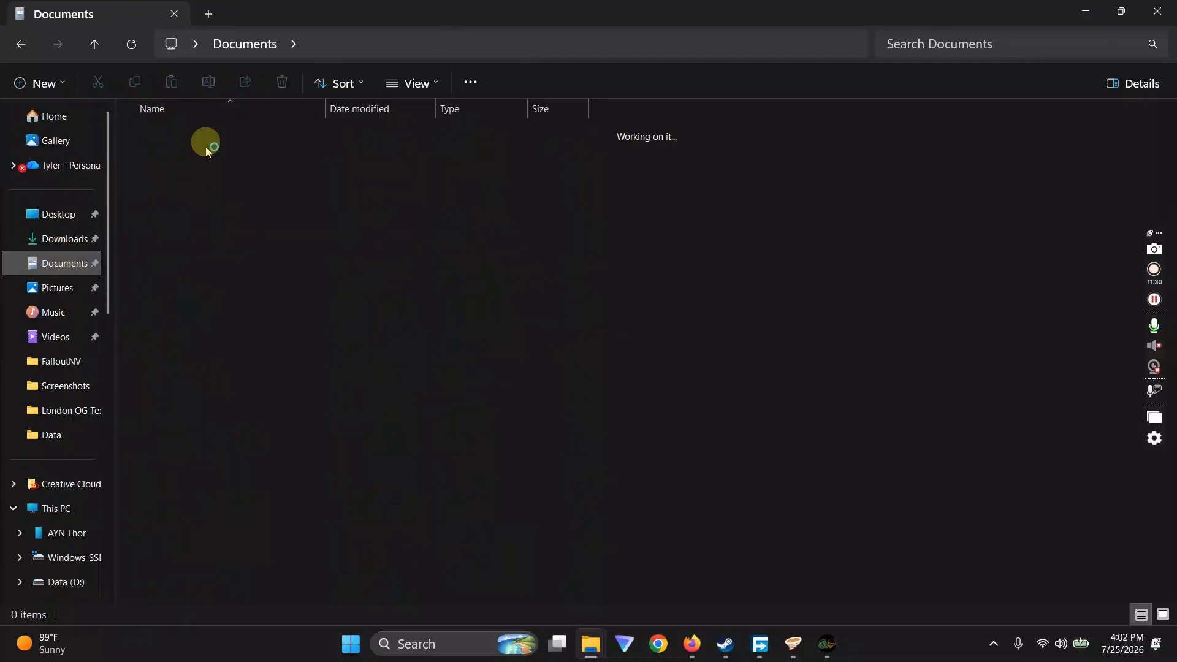
double_click(178, 222)
click(175, 179)
double_click(175, 179)
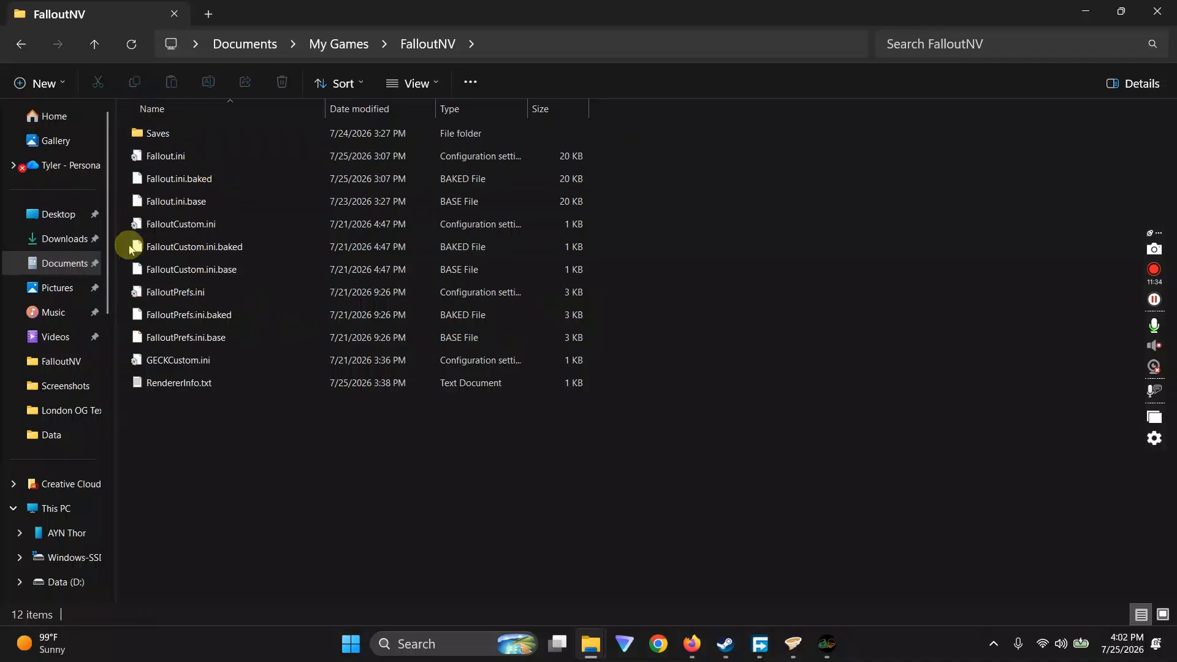
Open FalloutCustom.ini to examine its settings and the save options, then close it and minimize the folder window
double_click(168, 229)
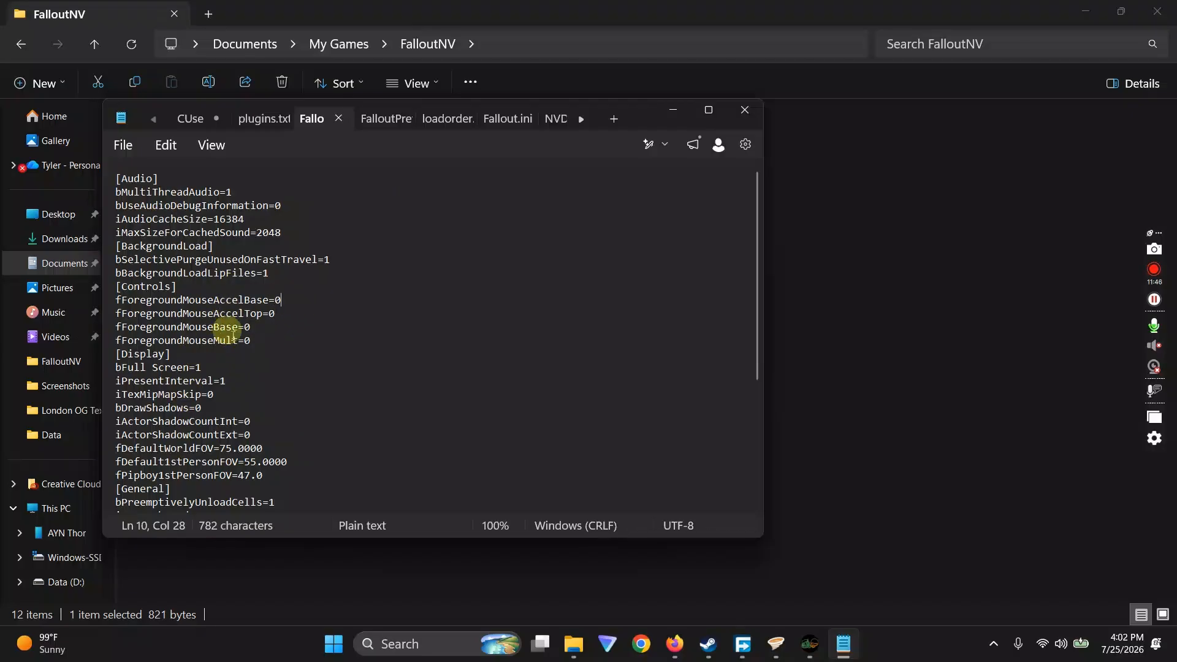
click(160, 147)
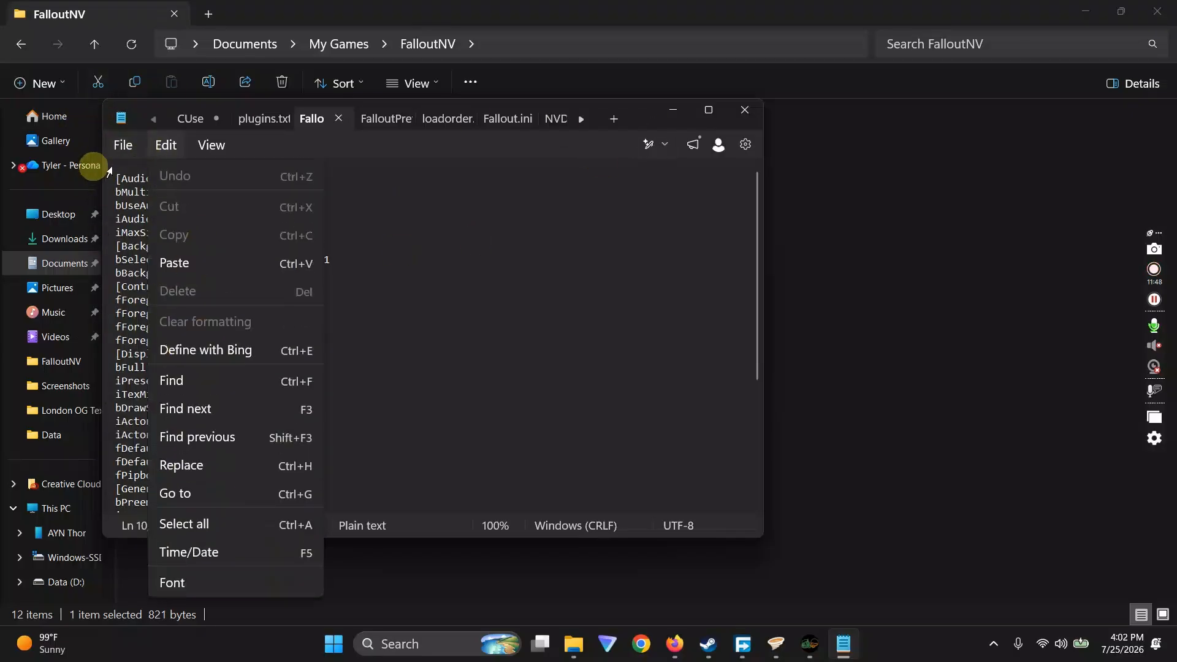
click(120, 151)
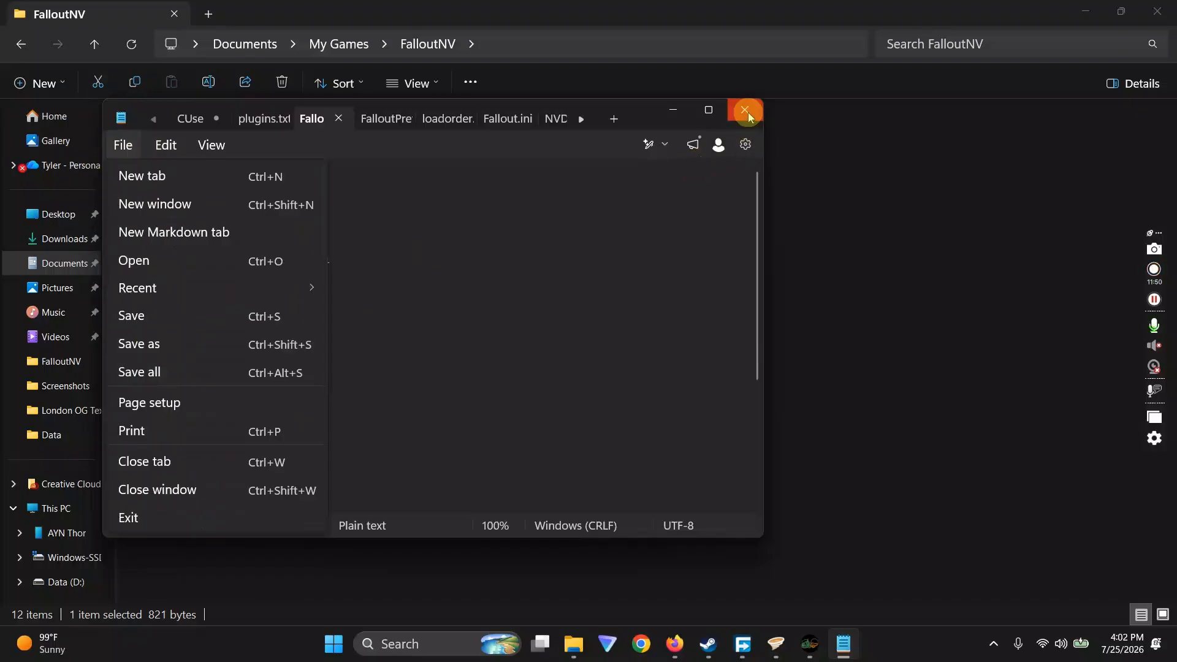
click(747, 110)
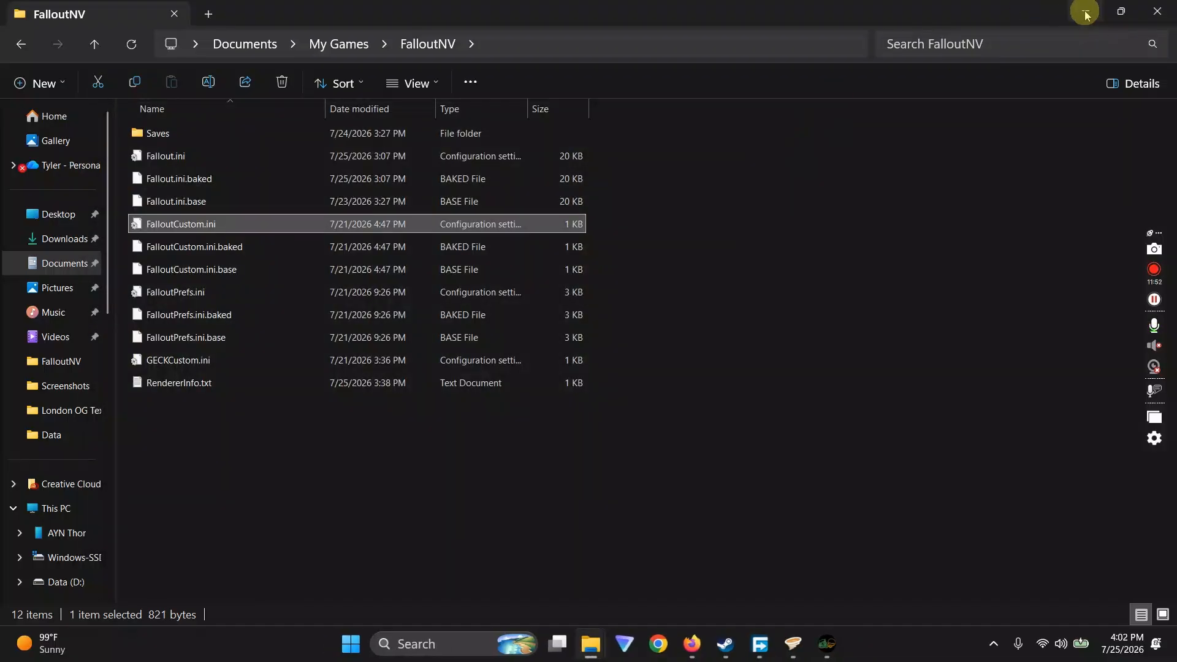
click(1085, 12)
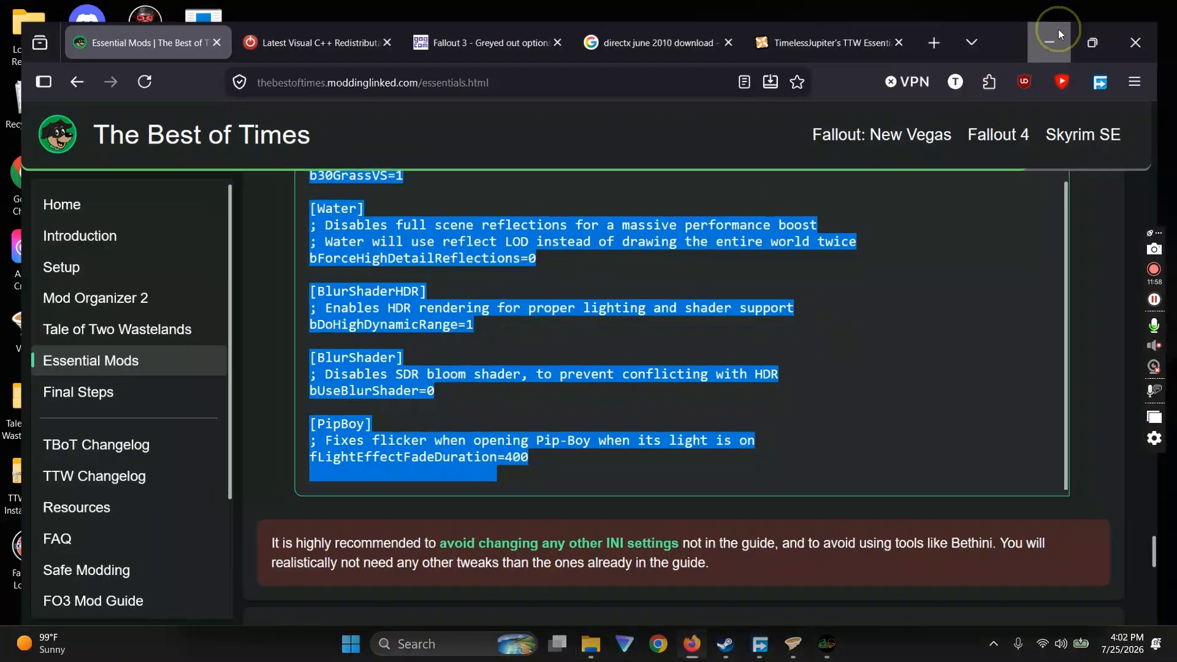
Minimize the browser, navigate to Games\Fallout New Vegas on the Data (D:) drive and find nvse_loader.exe
click(1058, 28)
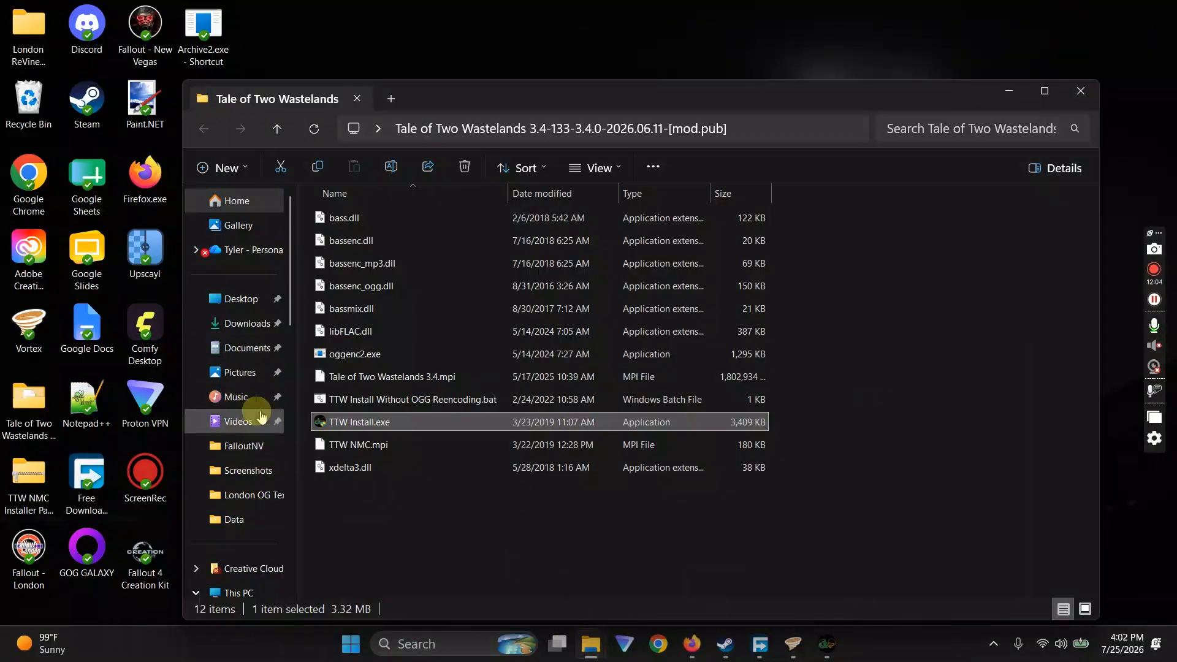
scroll(252, 365, down, 3)
click(260, 438)
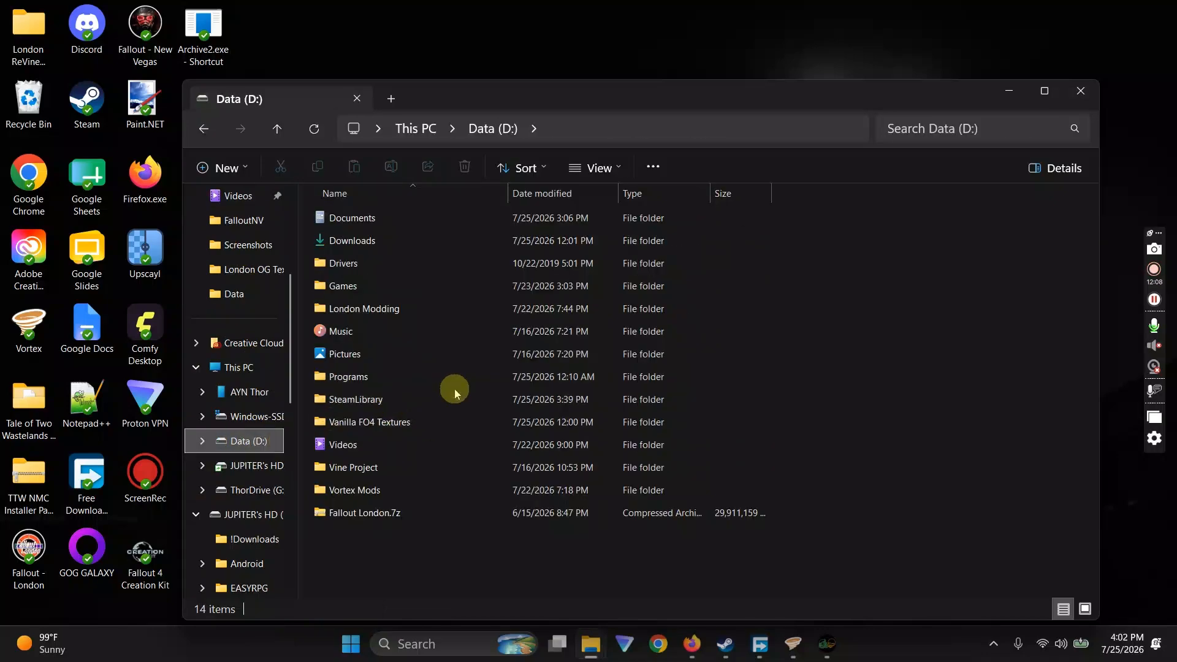
double_click(331, 286)
double_click(386, 265)
scroll(447, 361, down, 15)
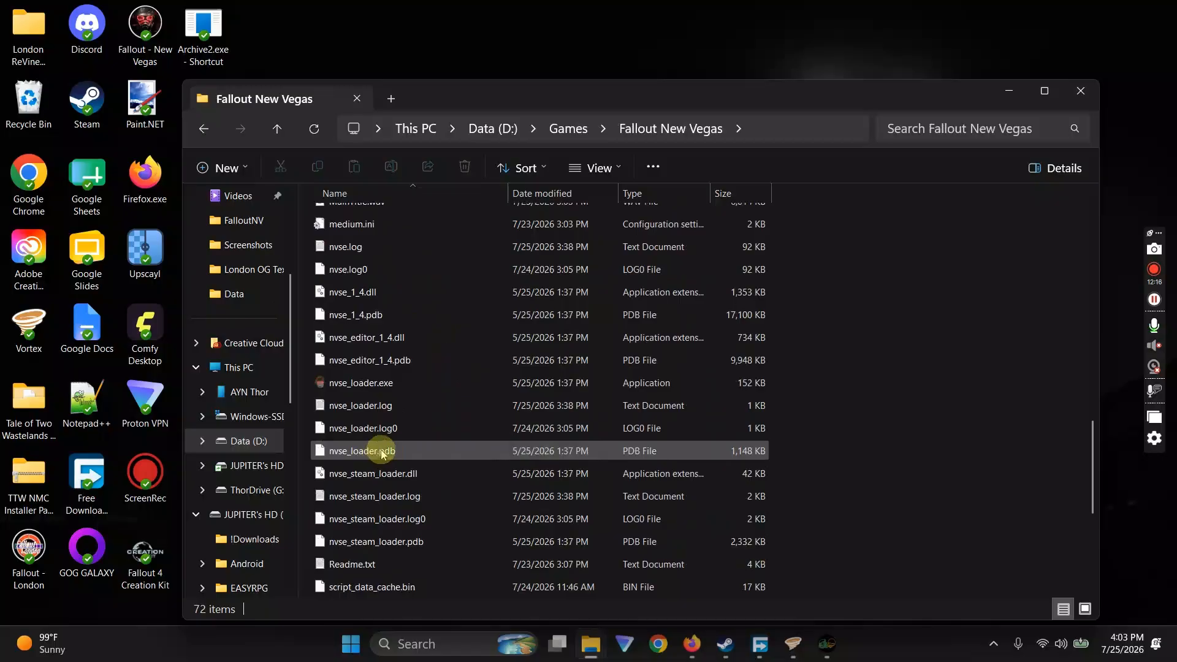
Launch the game through nvse_loader.exe to check the Tale of Two Wastelands main menu, and exit the game from there
double_click(335, 385)
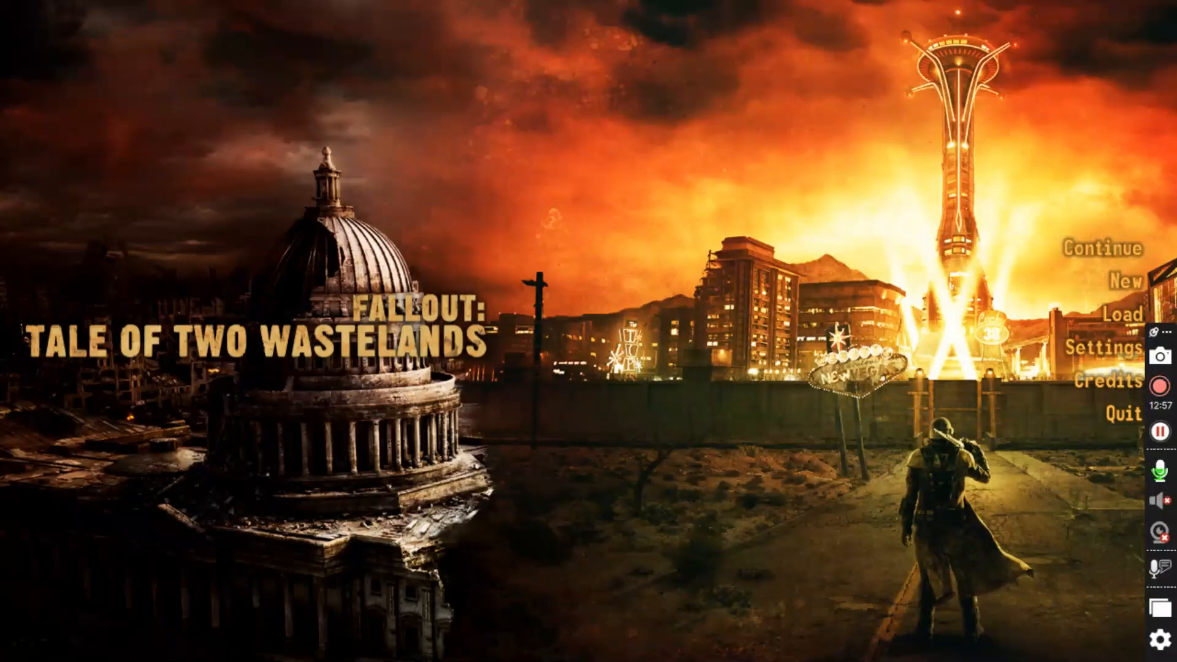
click(1116, 418)
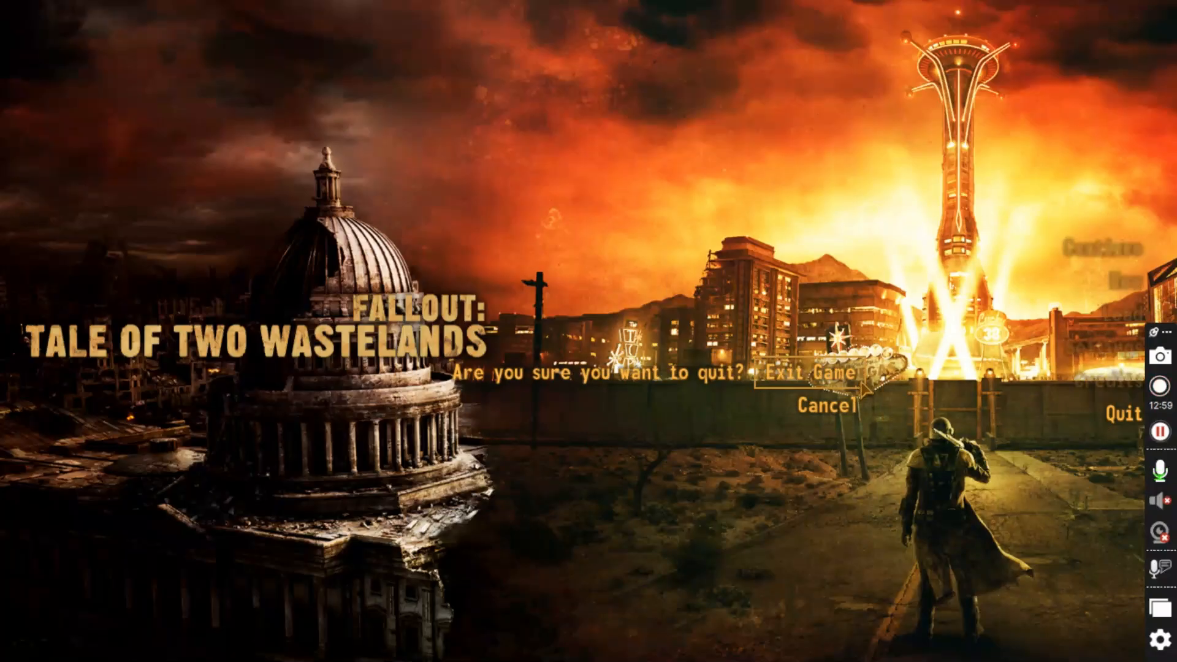
click(834, 383)
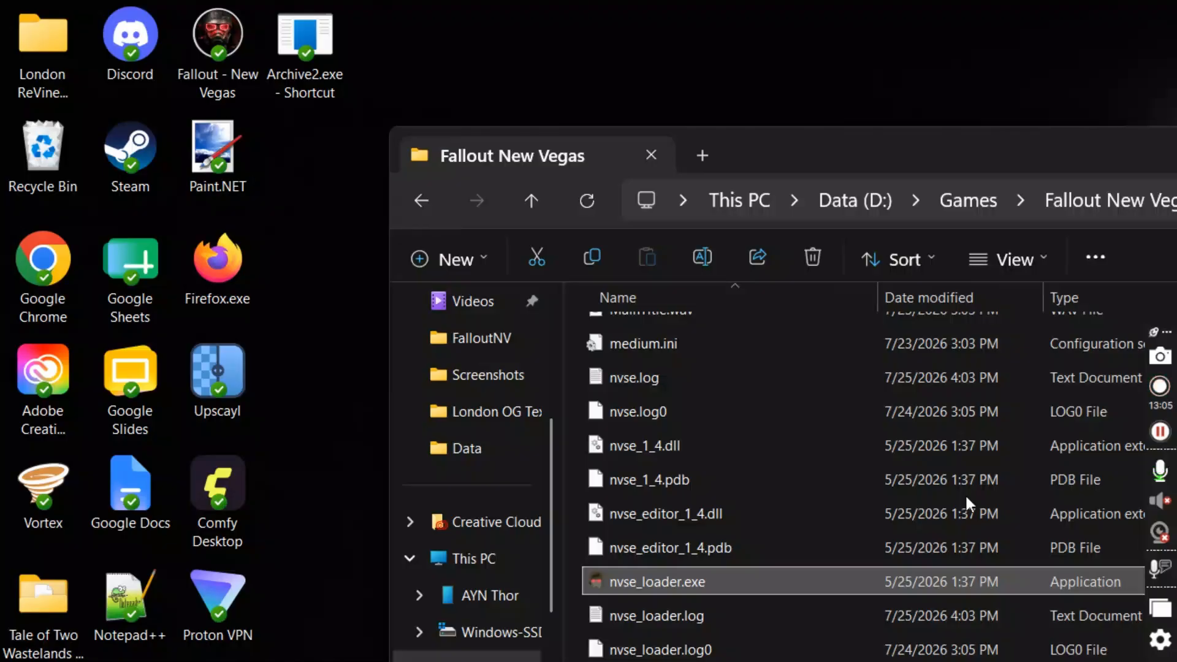
Look through the Fallout New Vegas folder, including the beth_registry.cmd file and the folders at its beginning
scroll(913, 608, down, 4)
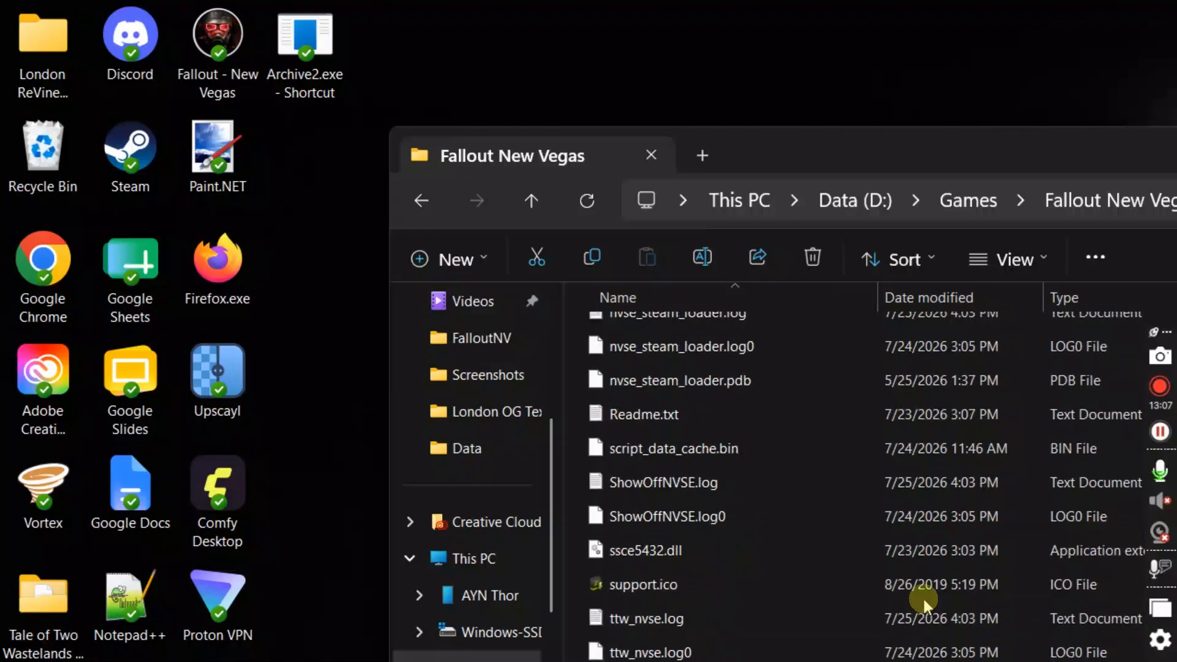
scroll(917, 630, up, 7)
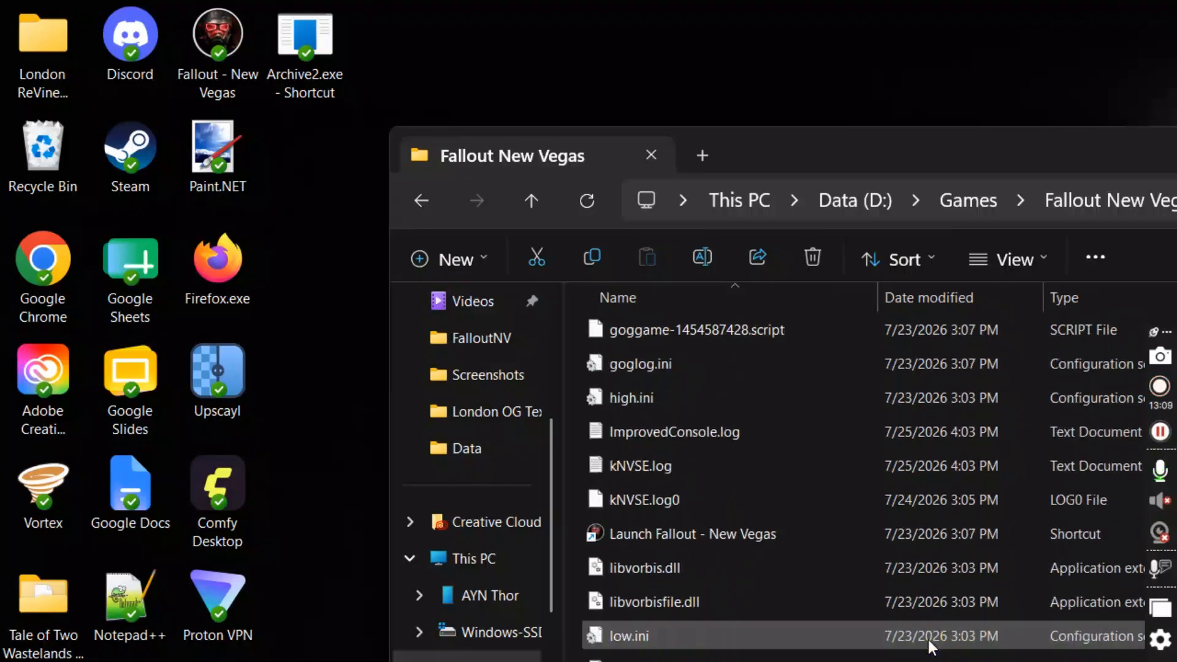
scroll(929, 641, up, 5)
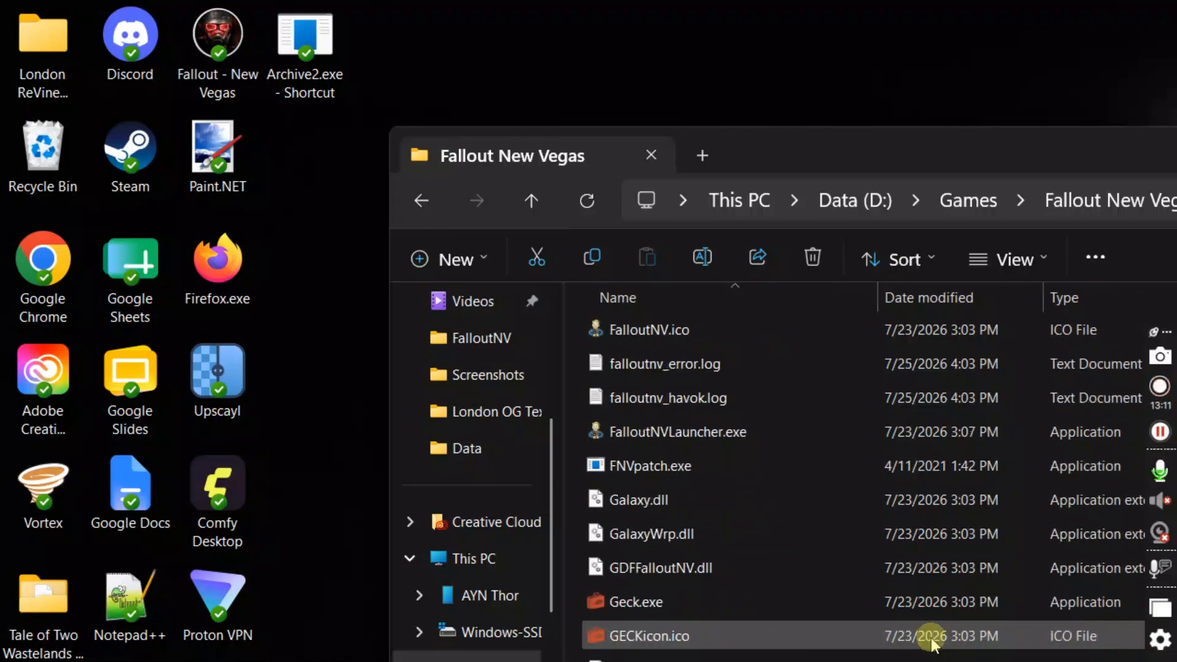
scroll(932, 643, up, 5)
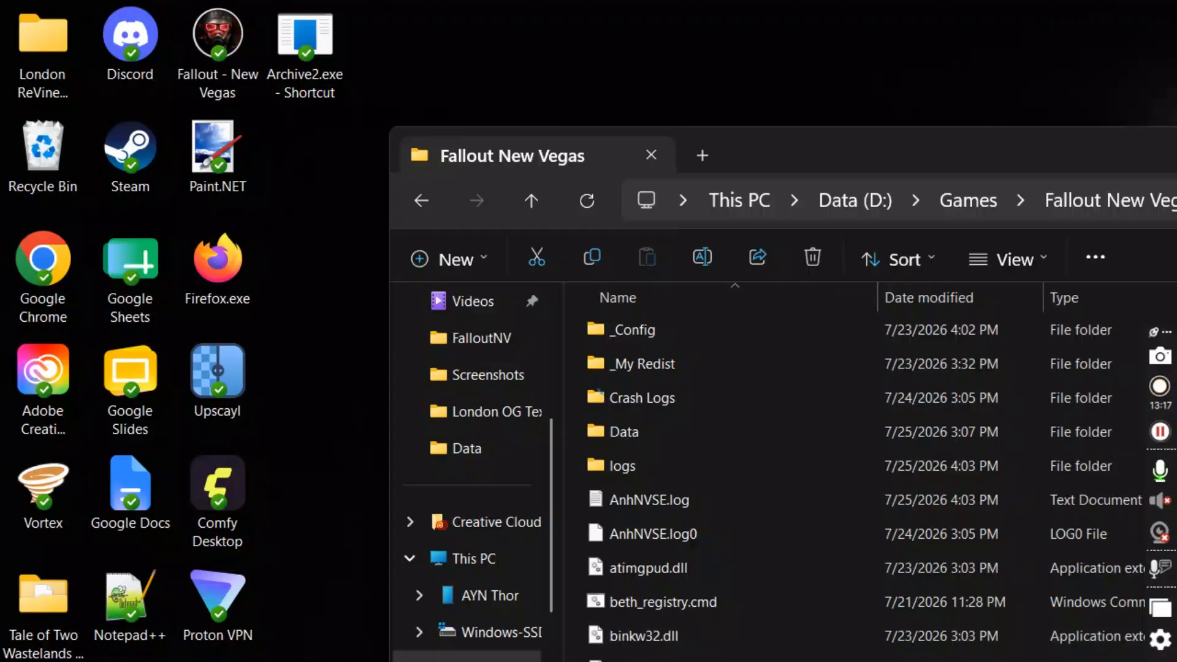
Switch to Firefox and open TechPowerUp's DirectX Runtime Offline Installer page from the "directx june 2010 download" search results
key(alt+Tab)
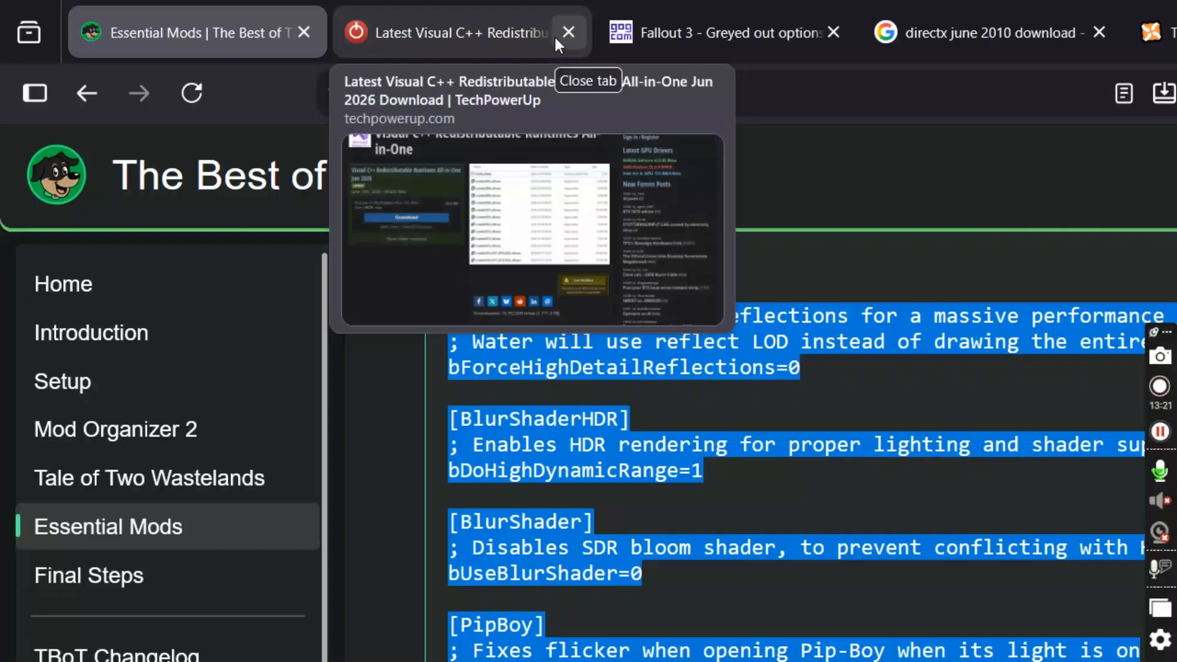
click(949, 32)
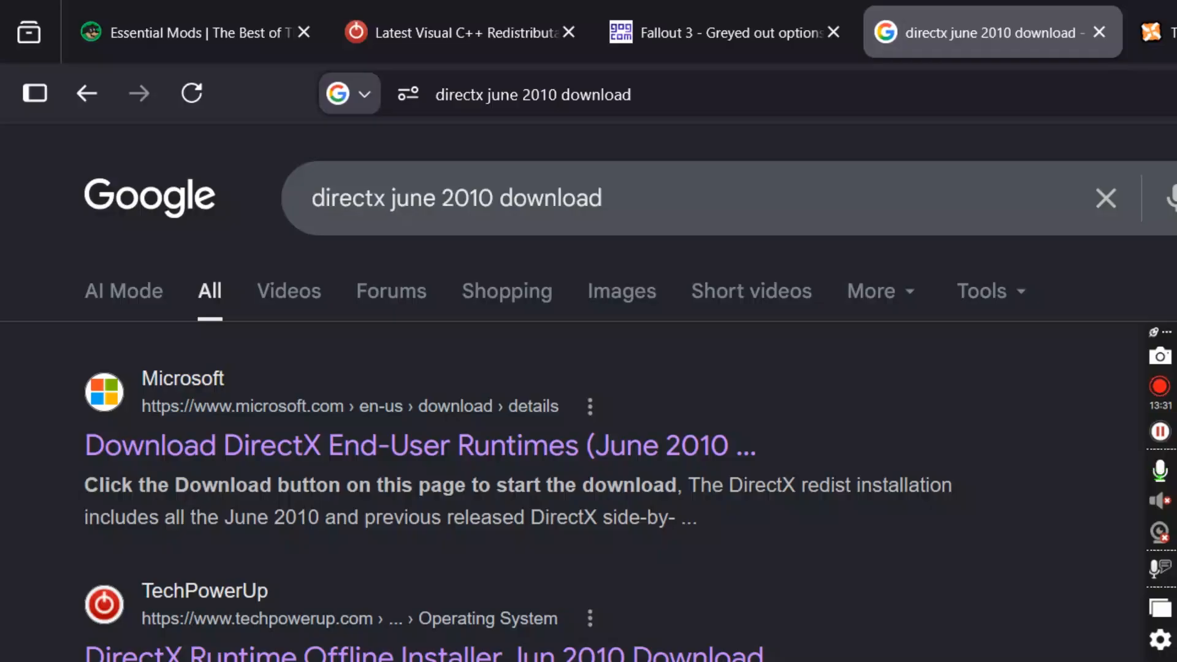
click(325, 653)
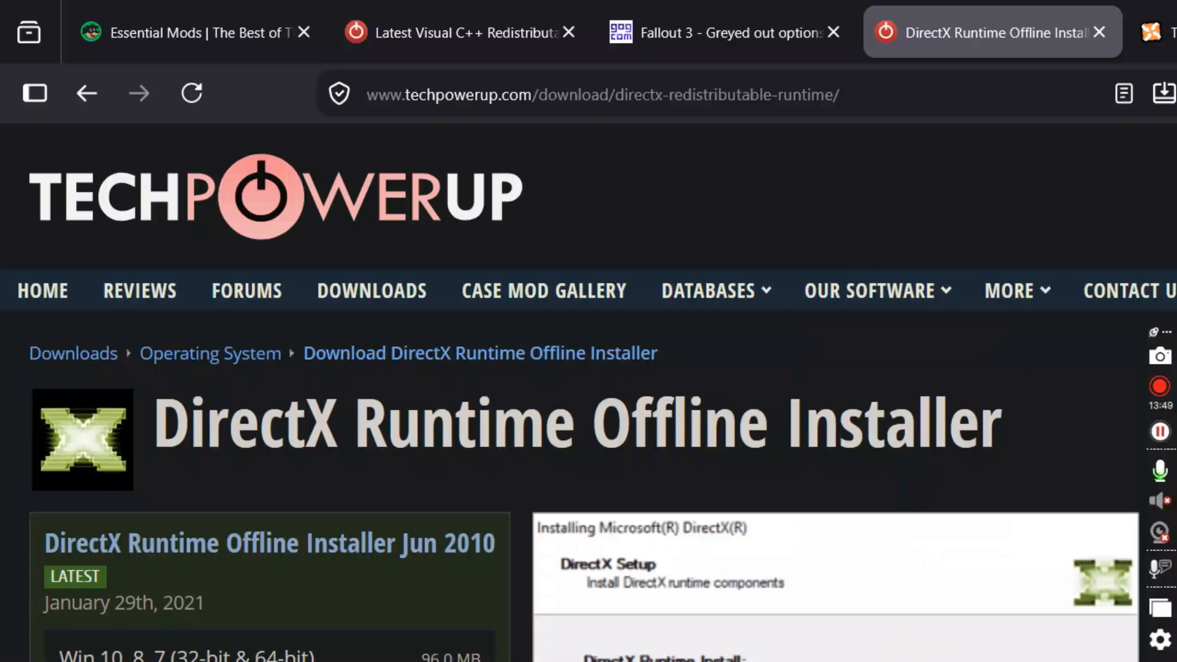
Review the "beth registry cmd" search results and GOG Support's Fallout 3 article with the beth_registry.zip download and copying instructions
click(703, 33)
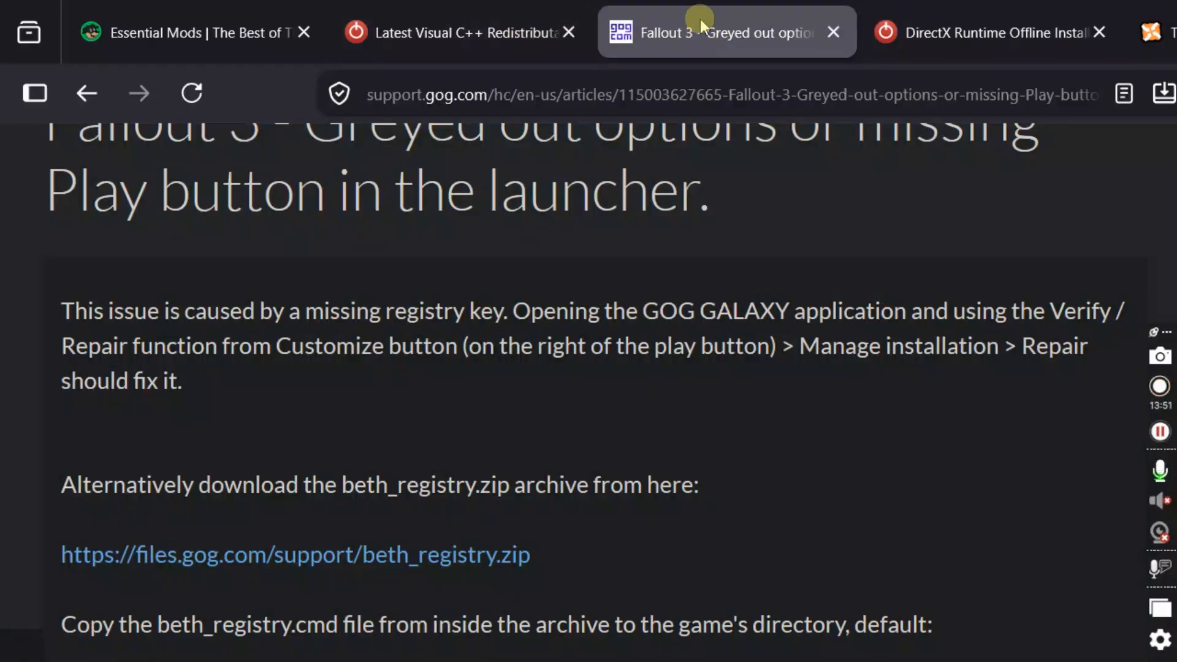
scroll(749, 360, up, 5)
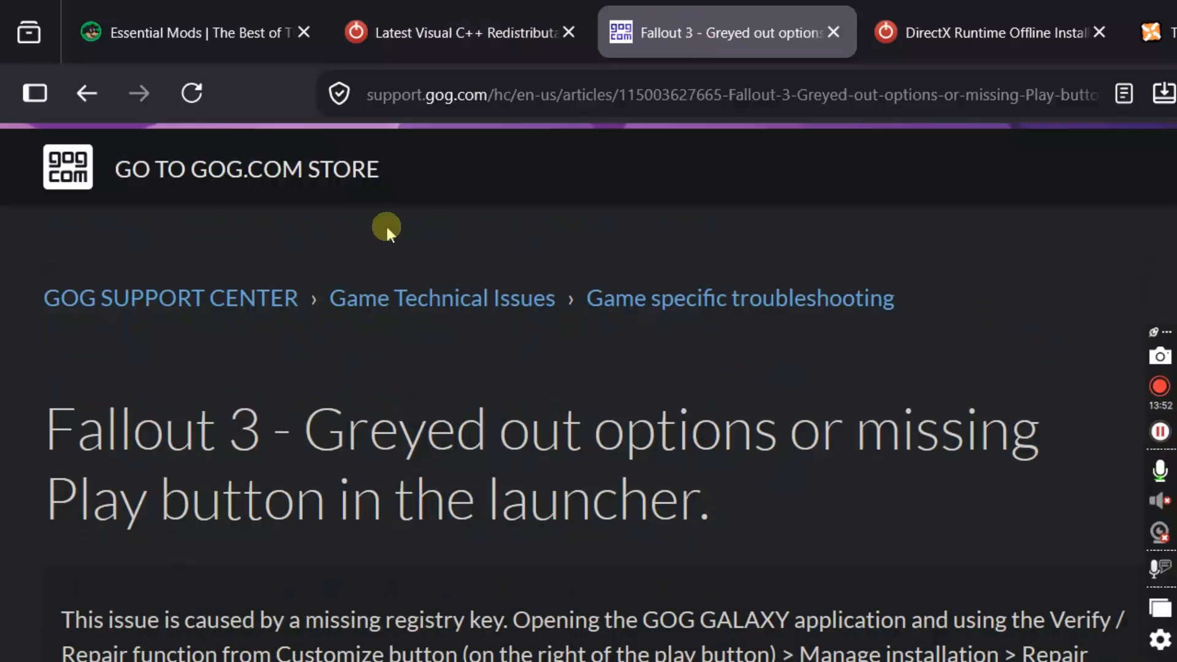
click(84, 92)
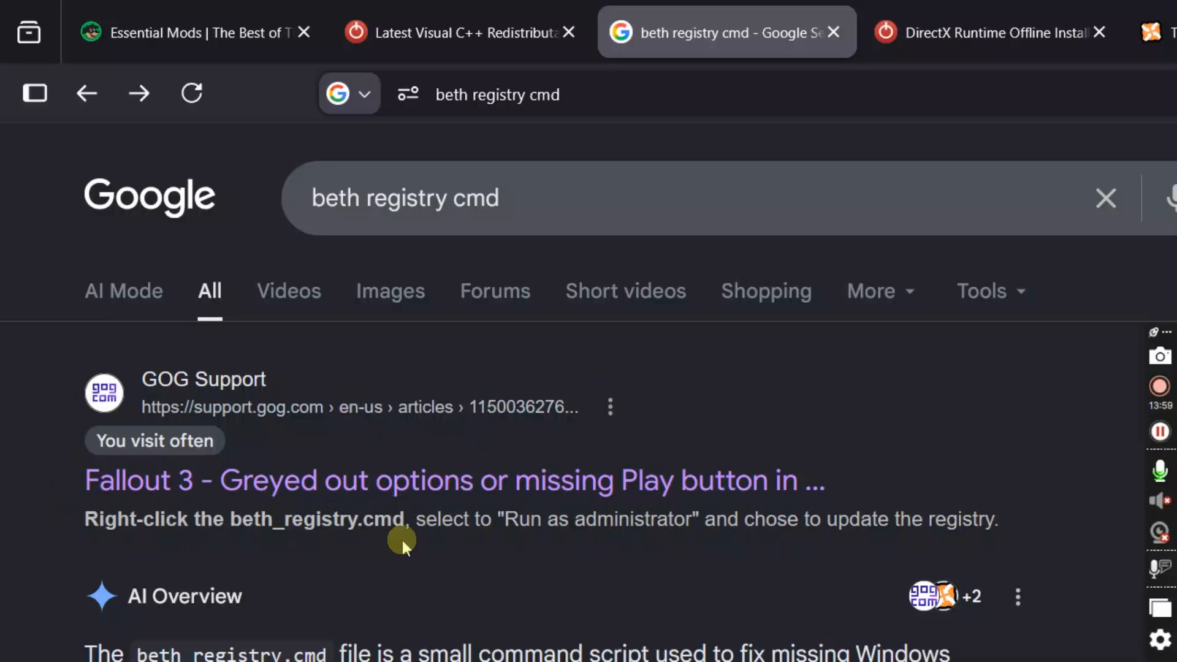
click(386, 480)
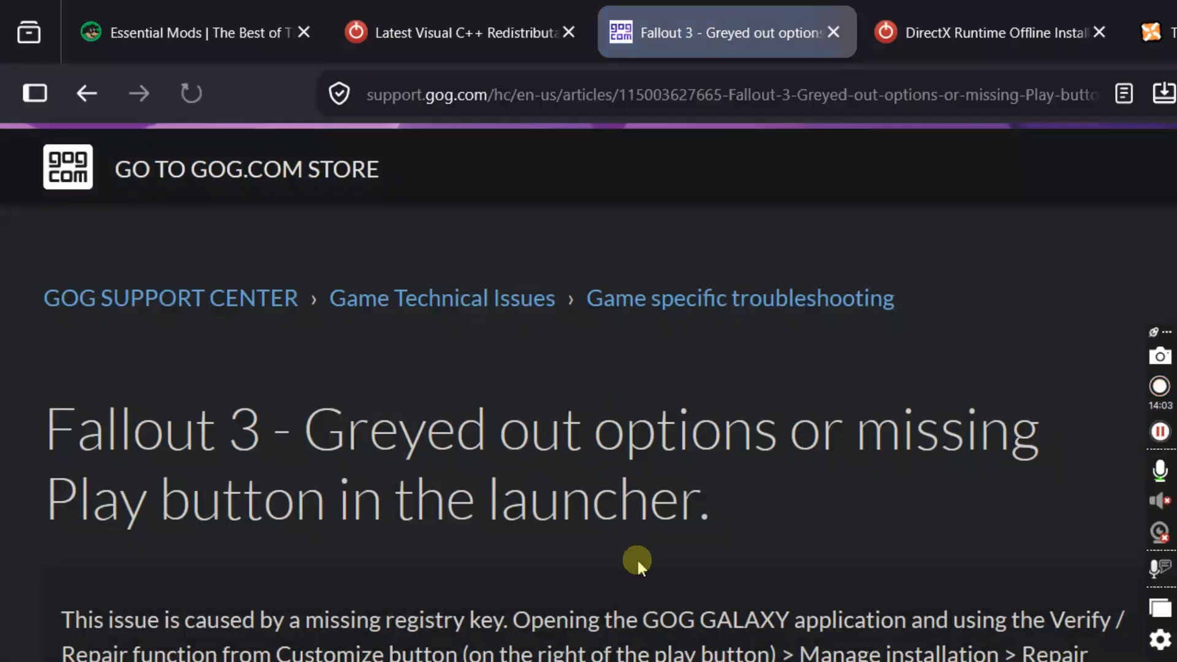
scroll(631, 558, down, 7)
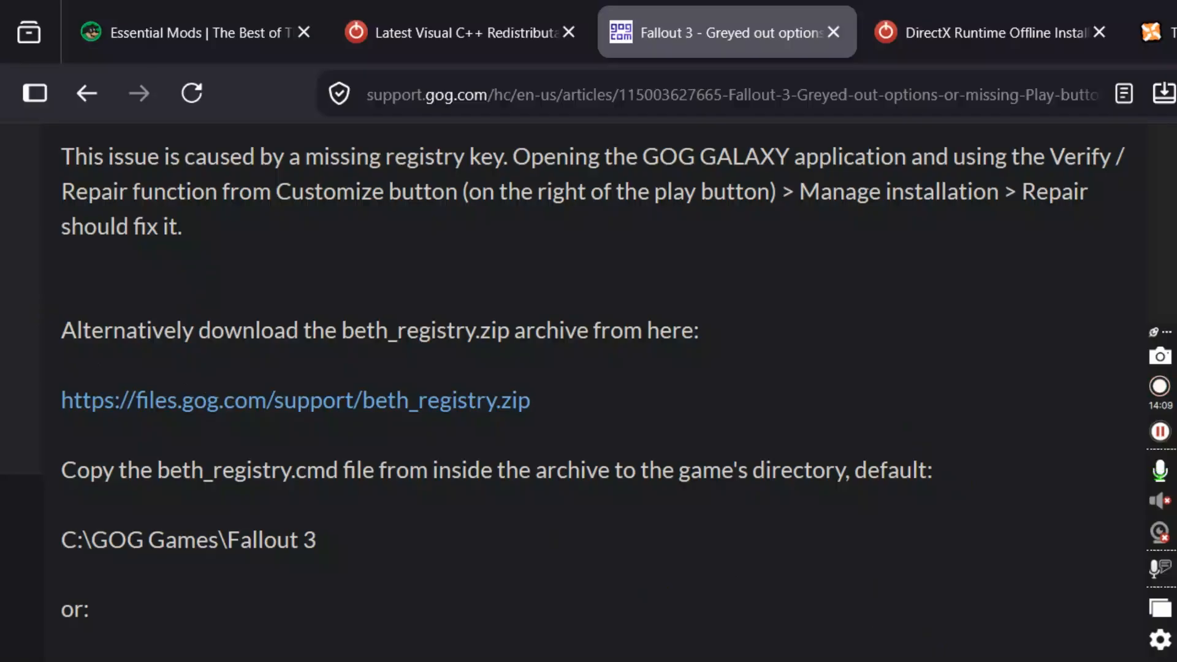
Switch to the FalloutNV folder window and navigate to Games\Fallout New Vegas on the Data (D:) drive
key(alt+Tab)
scroll(63, 519, down, 1)
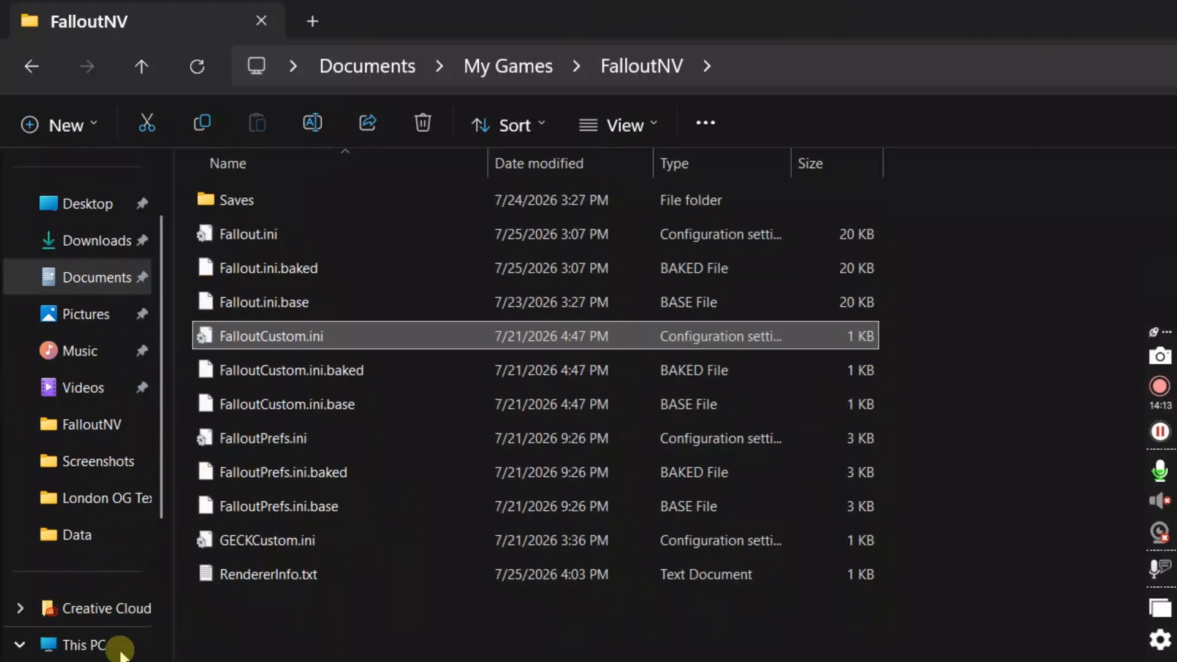
click(116, 661)
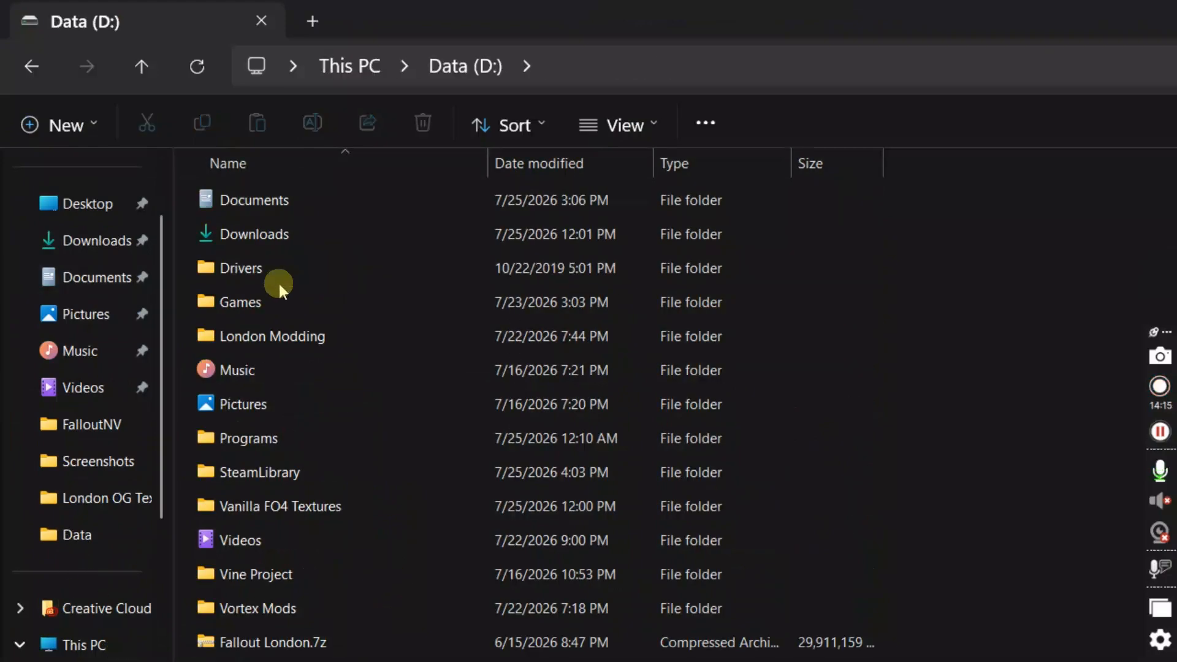
double_click(284, 299)
double_click(311, 271)
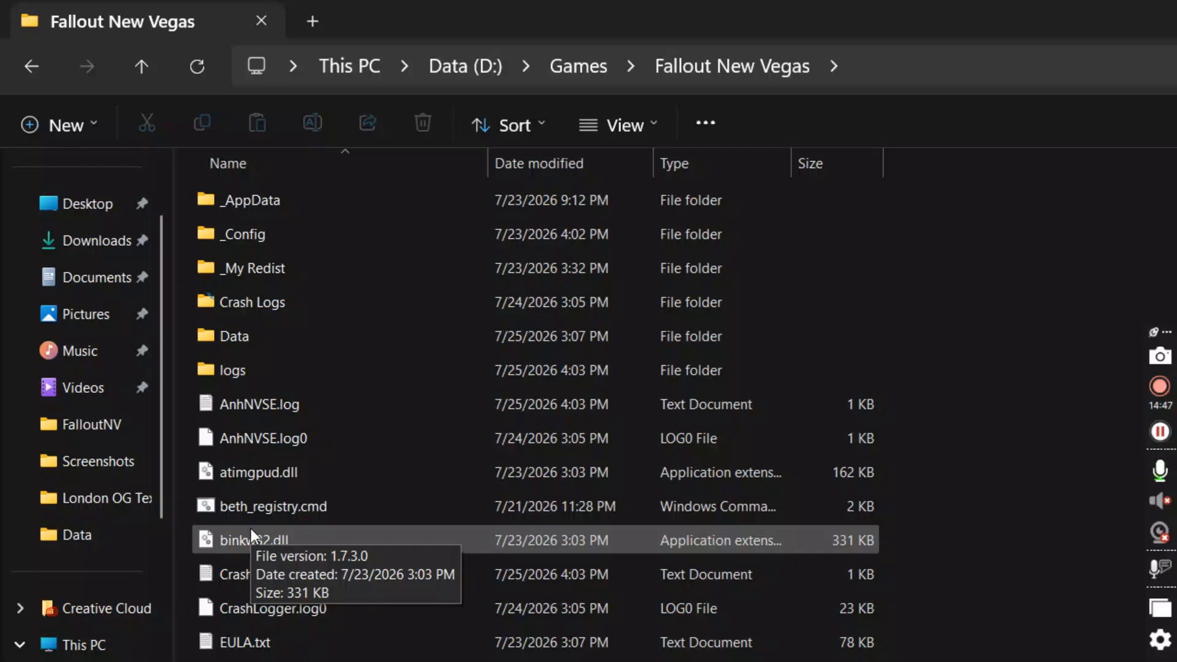
Open the _My Redist folder to view the stored DirectX and Visual C++ runtime folders, and return to Fallout New Vegas
click(282, 269)
double_click(282, 270)
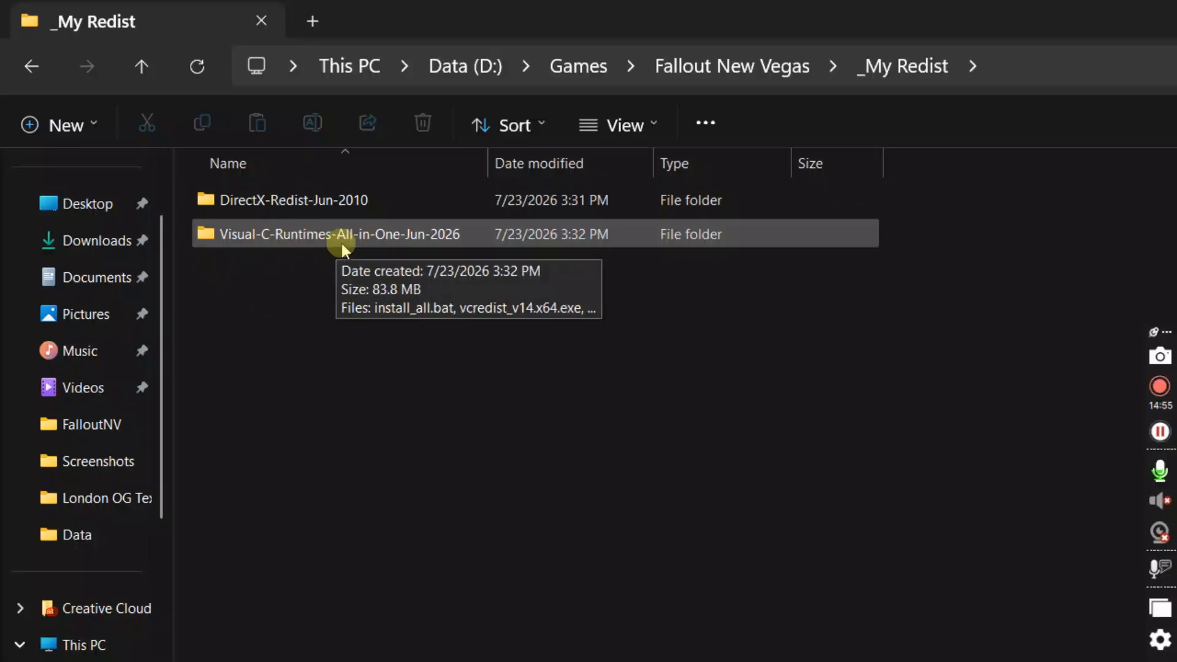
click(29, 65)
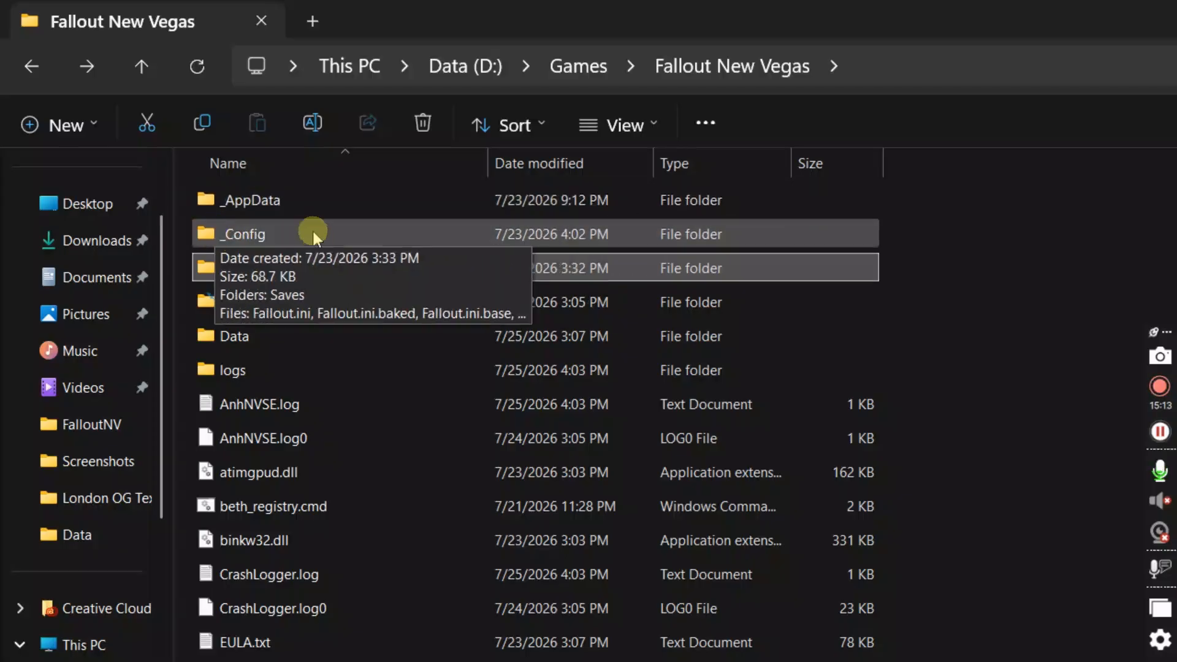
Go from the _Config folder to My Games\FalloutNV in Documents and select all of its contents, including Saves
double_click(251, 234)
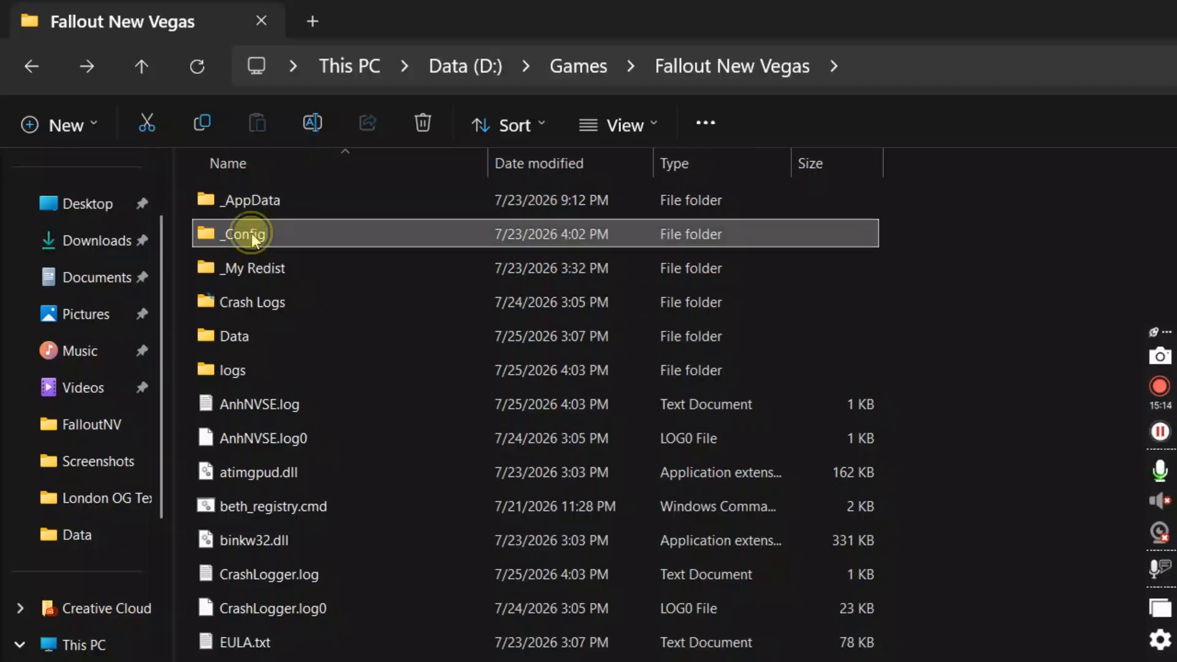
scroll(86, 395, up, 2)
click(97, 405)
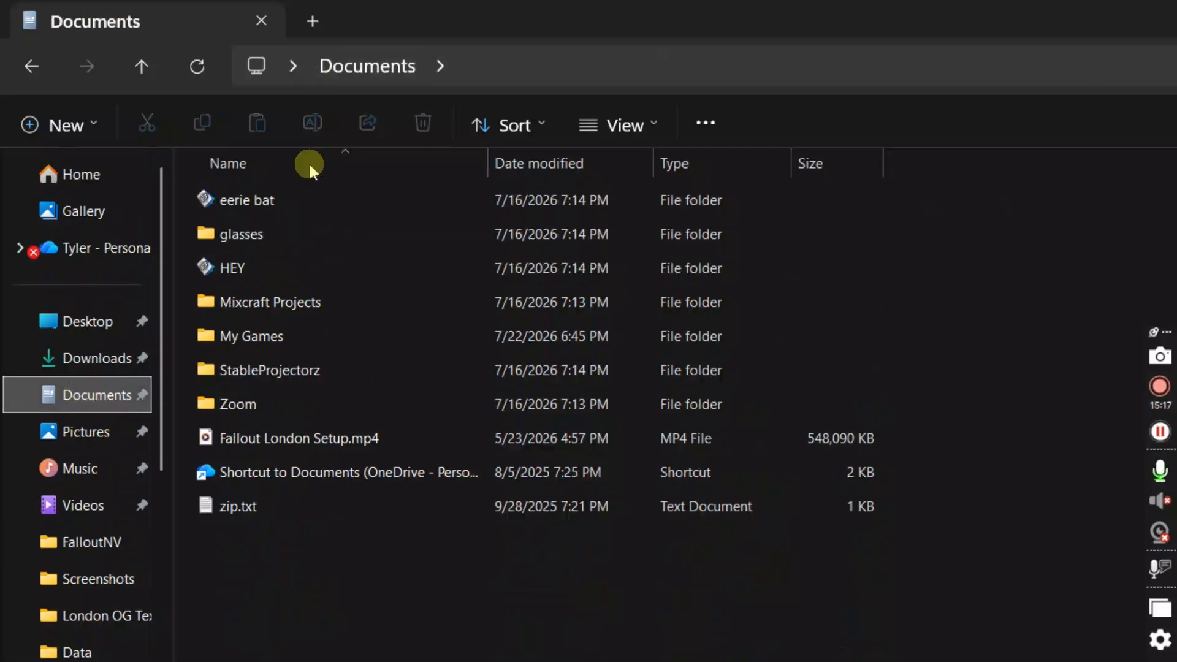
double_click(292, 340)
double_click(273, 277)
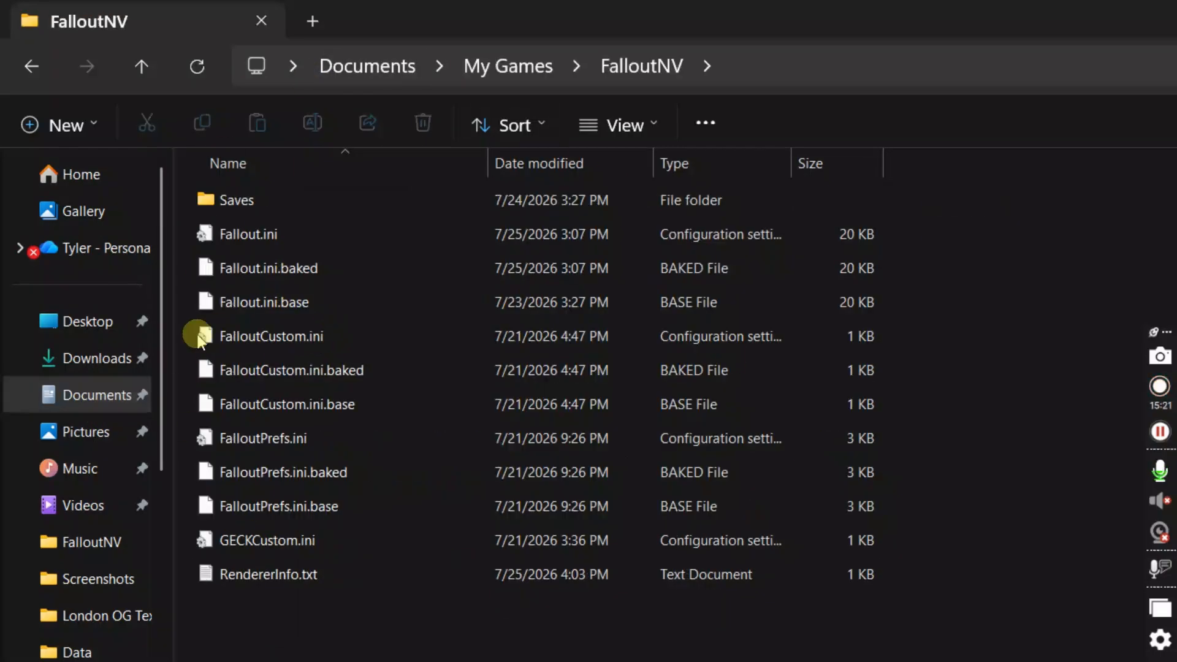
drag(318, 633, 343, 179)
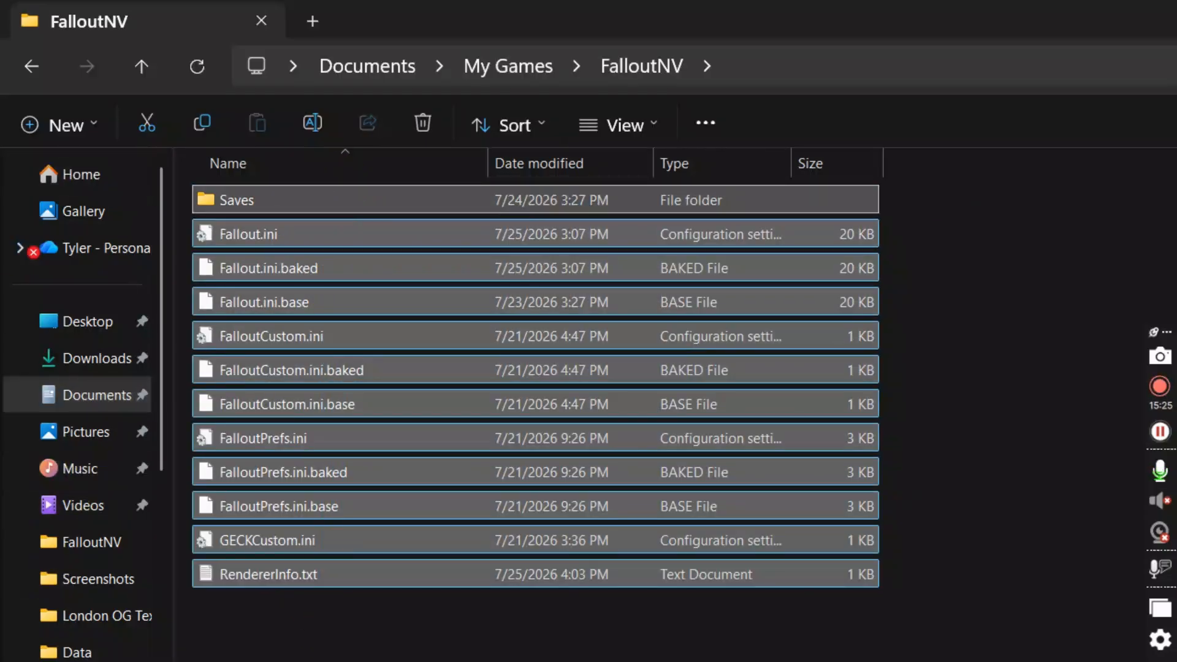
Return to Games\Fallout New Vegas on the Data (D:) drive and open its _AppData folder to view the load order files
click(77, 652)
double_click(281, 304)
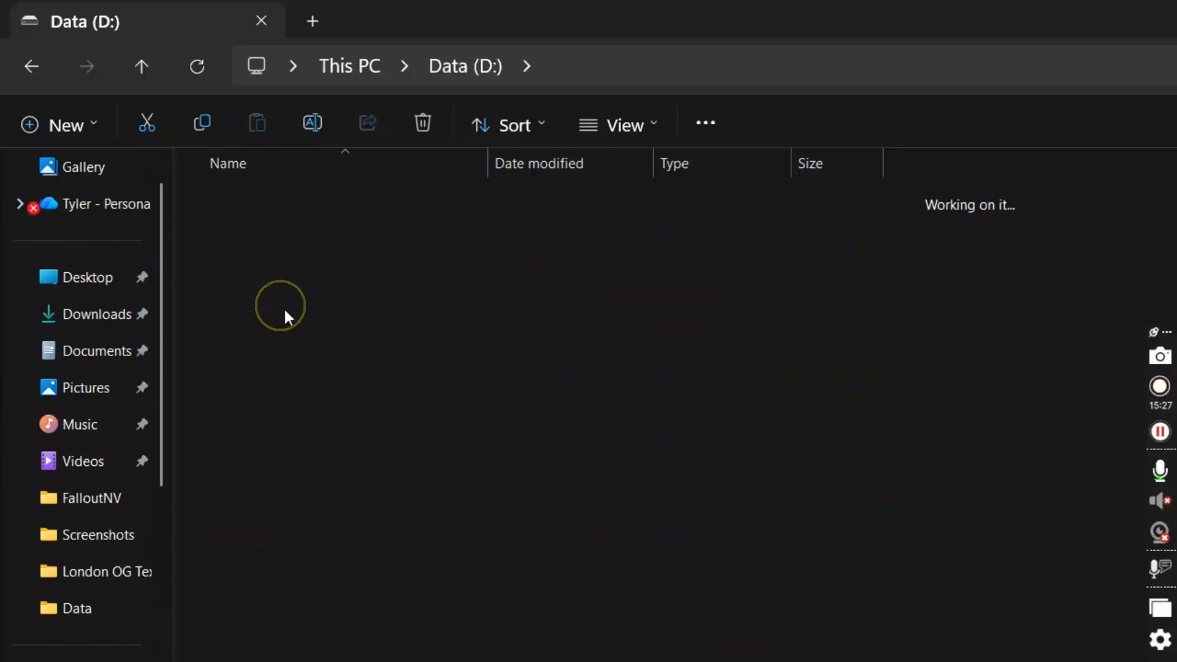
double_click(304, 258)
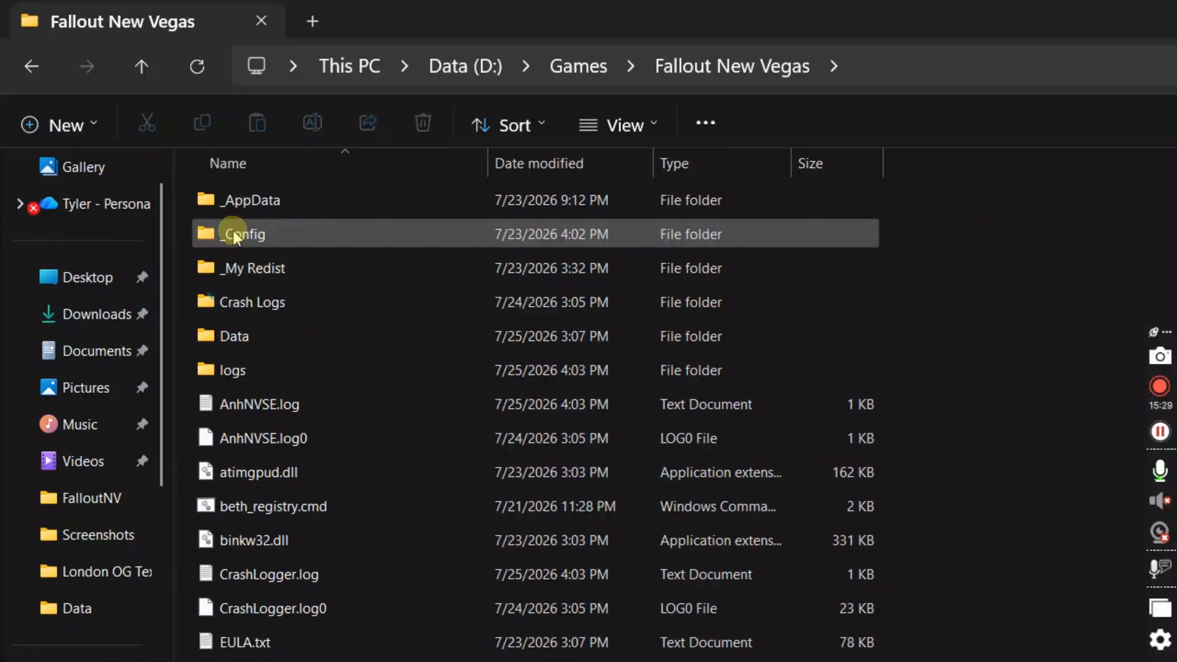
double_click(265, 203)
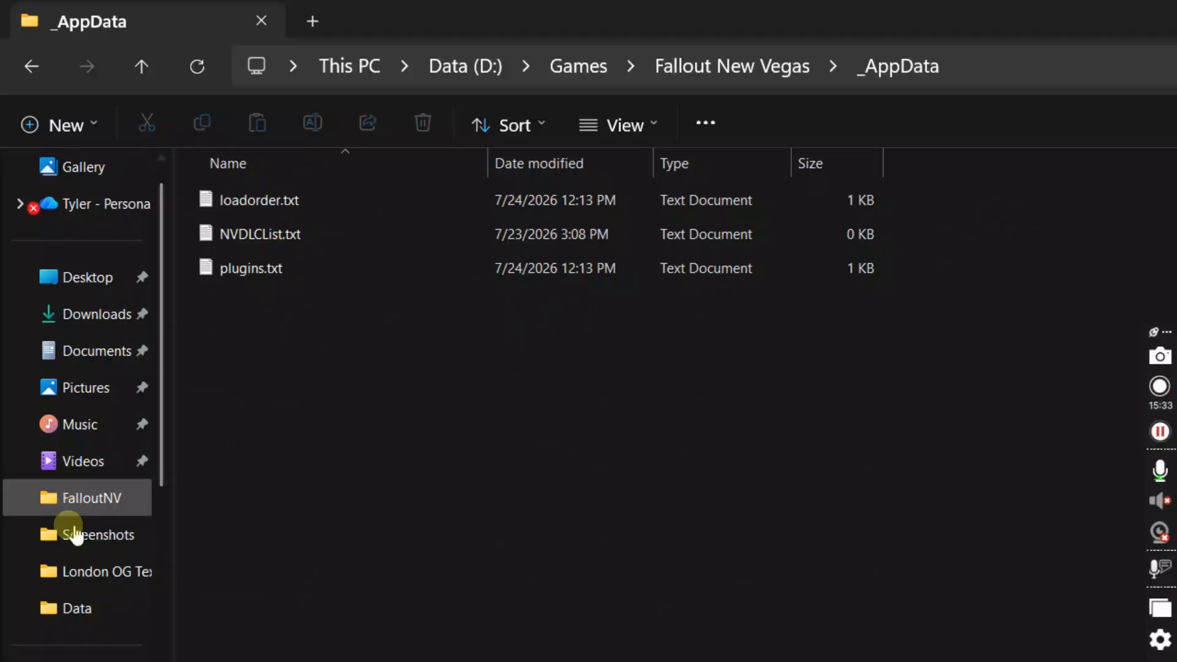
Navigate to the user profile's AppData\Local\falloutnv folder on the C: drive and select loadorder.txt, NVDLCList.txt and plugins.txt
scroll(72, 508, down, 2)
click(104, 645)
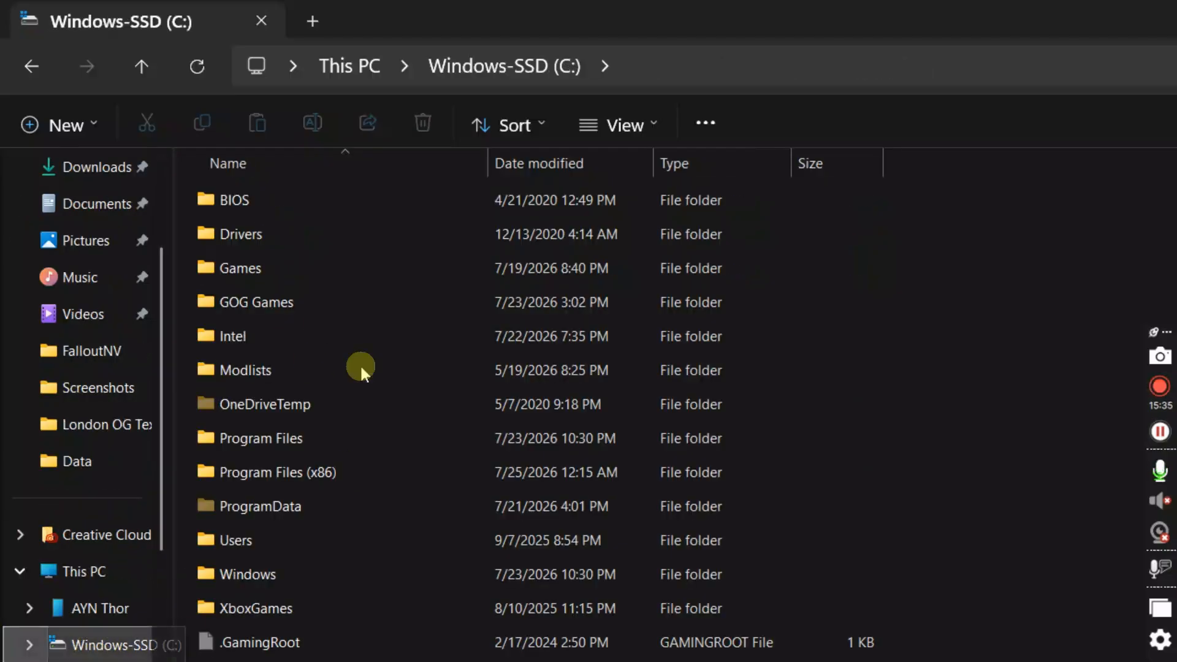
double_click(268, 539)
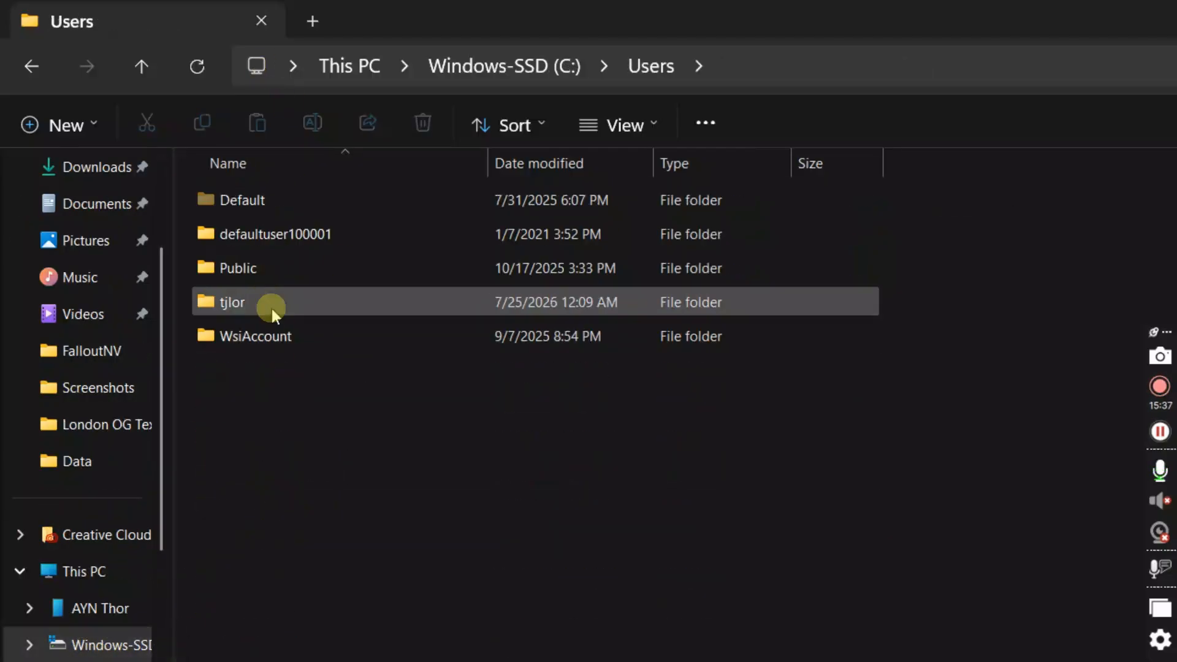
double_click(248, 303)
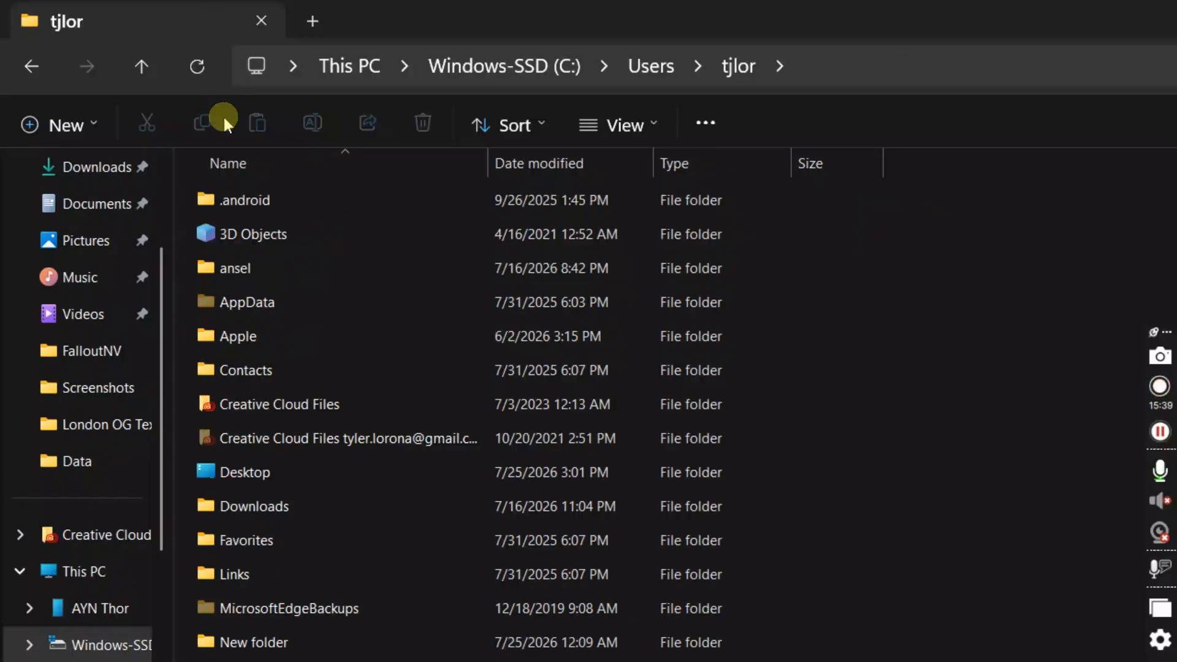
click(251, 315)
double_click(252, 313)
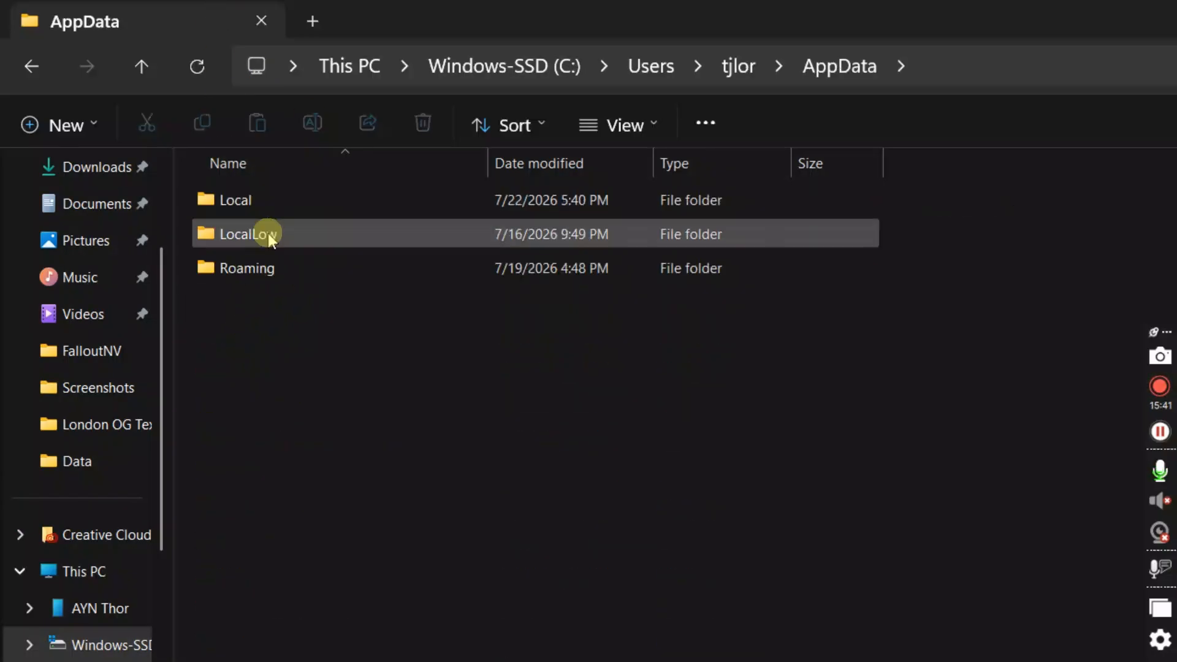
double_click(249, 202)
scroll(315, 447, down, 5)
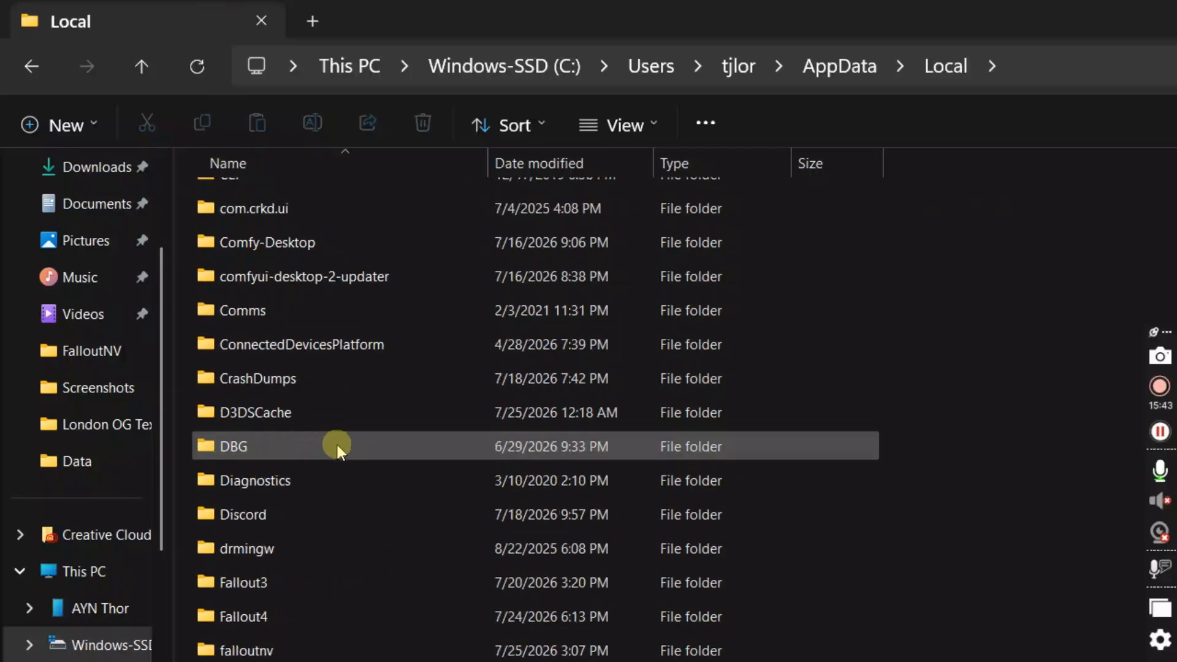
double_click(307, 646)
drag(341, 362, 292, 191)
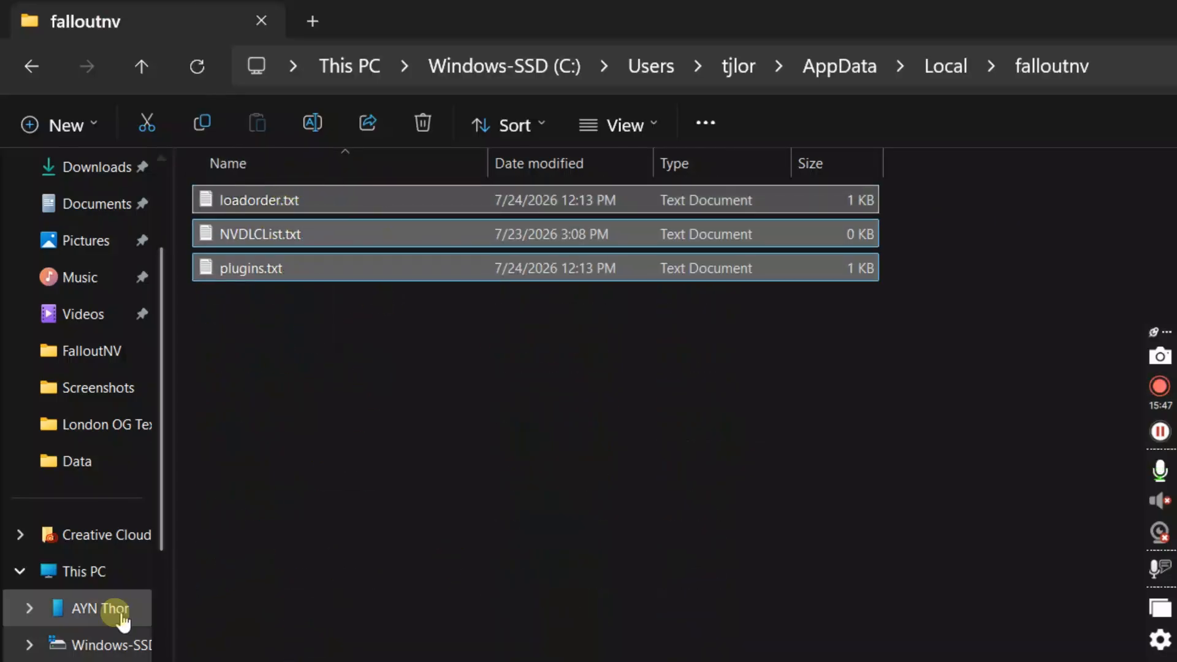
Return to Games\Fallout New Vegas on the Data (D:) drive and look through the game folder's files
scroll(129, 613, down, 3)
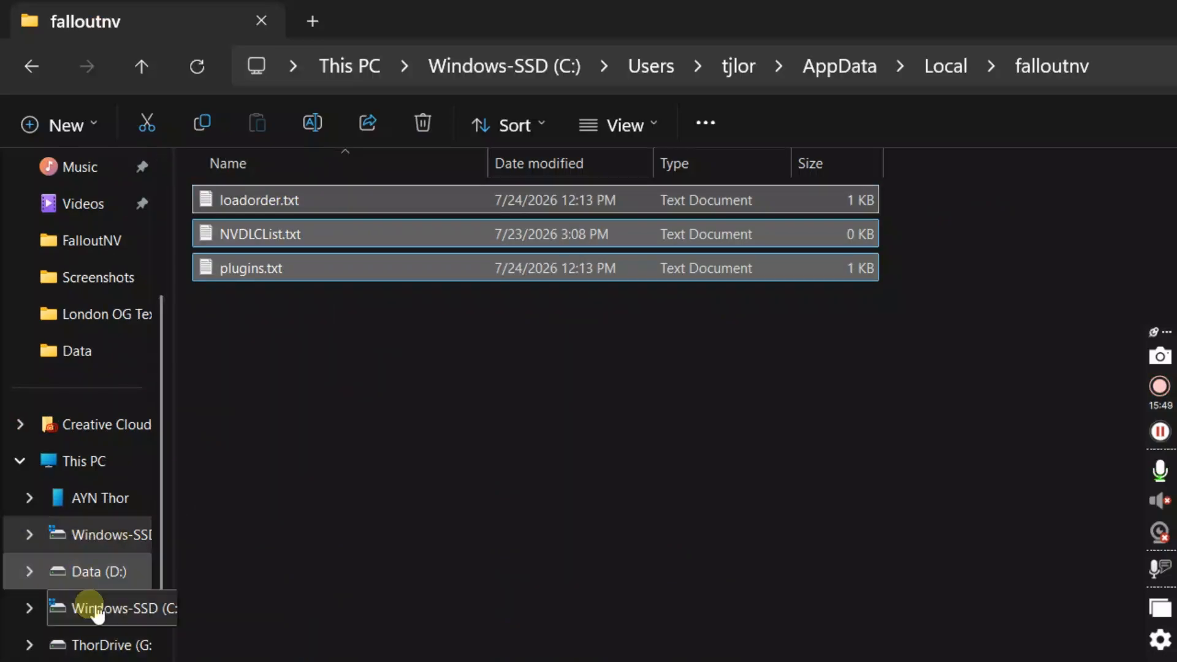
click(96, 585)
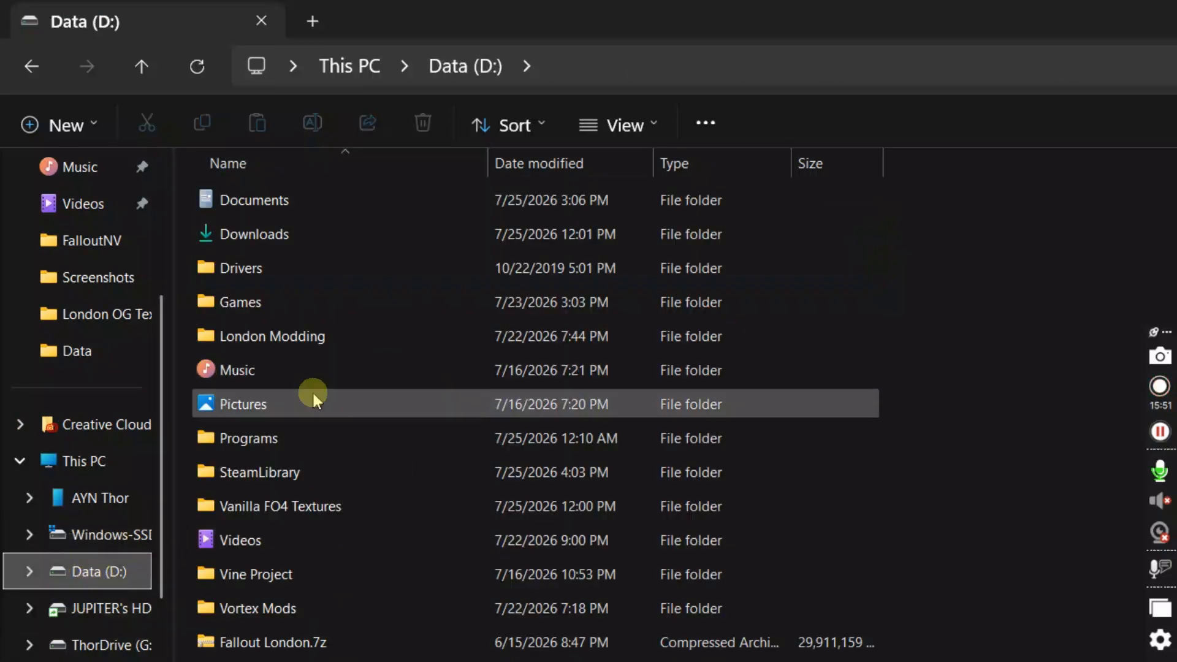
double_click(255, 304)
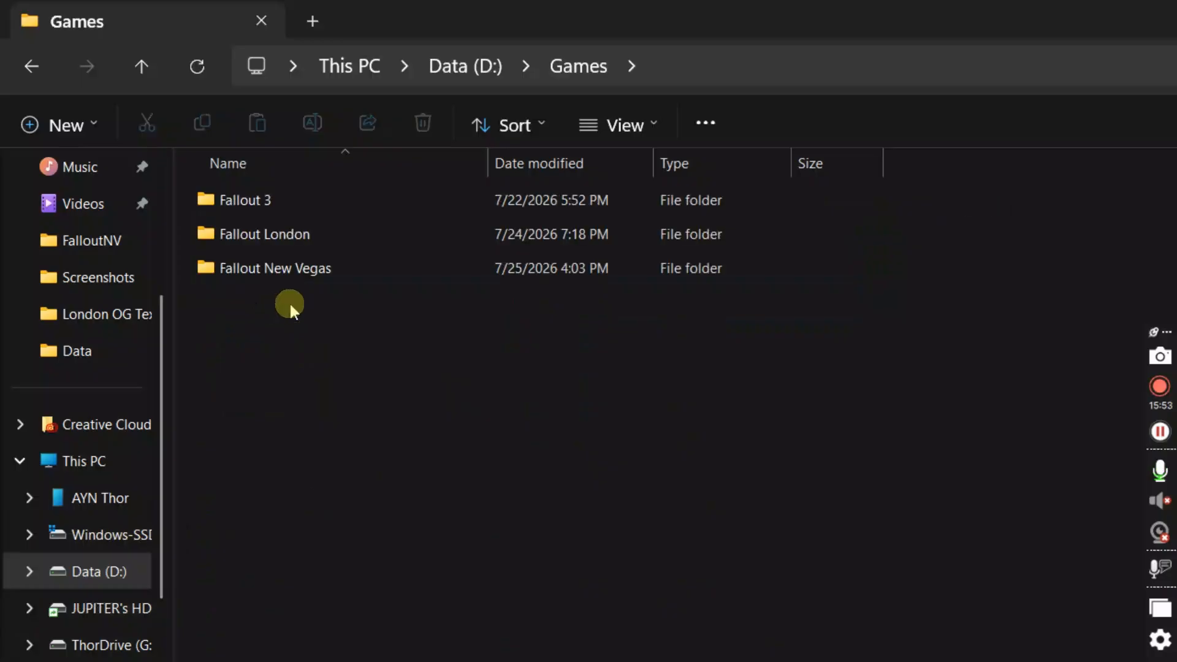
double_click(325, 270)
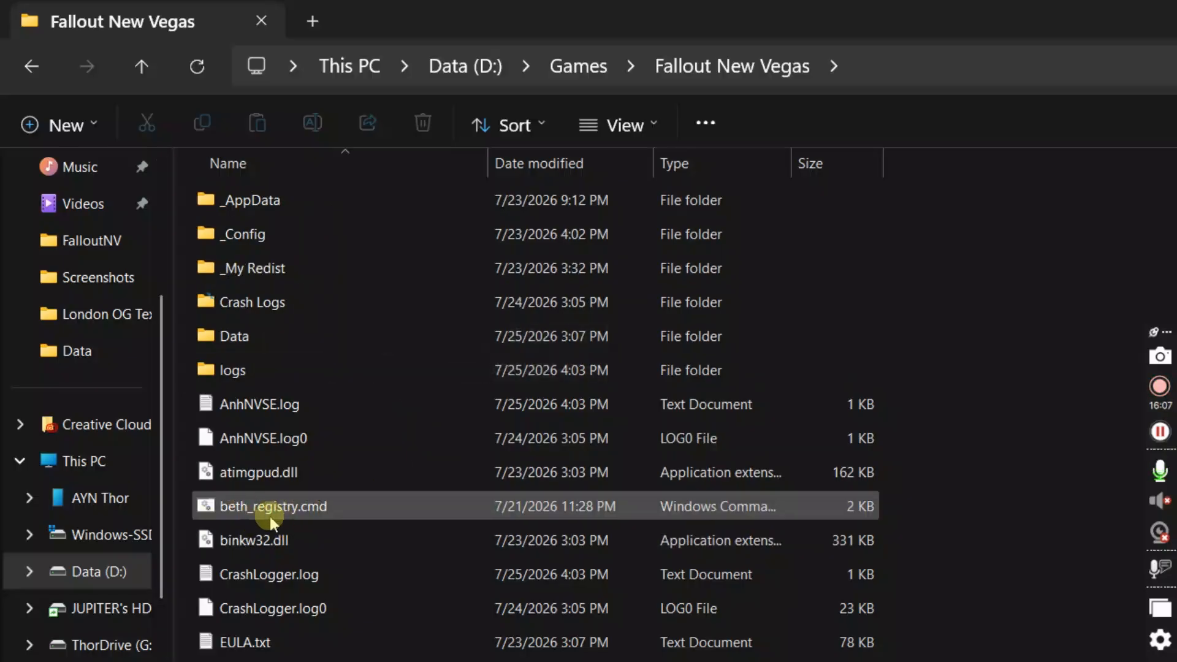
scroll(291, 521, down, 1)
scroll(331, 524, down, 9)
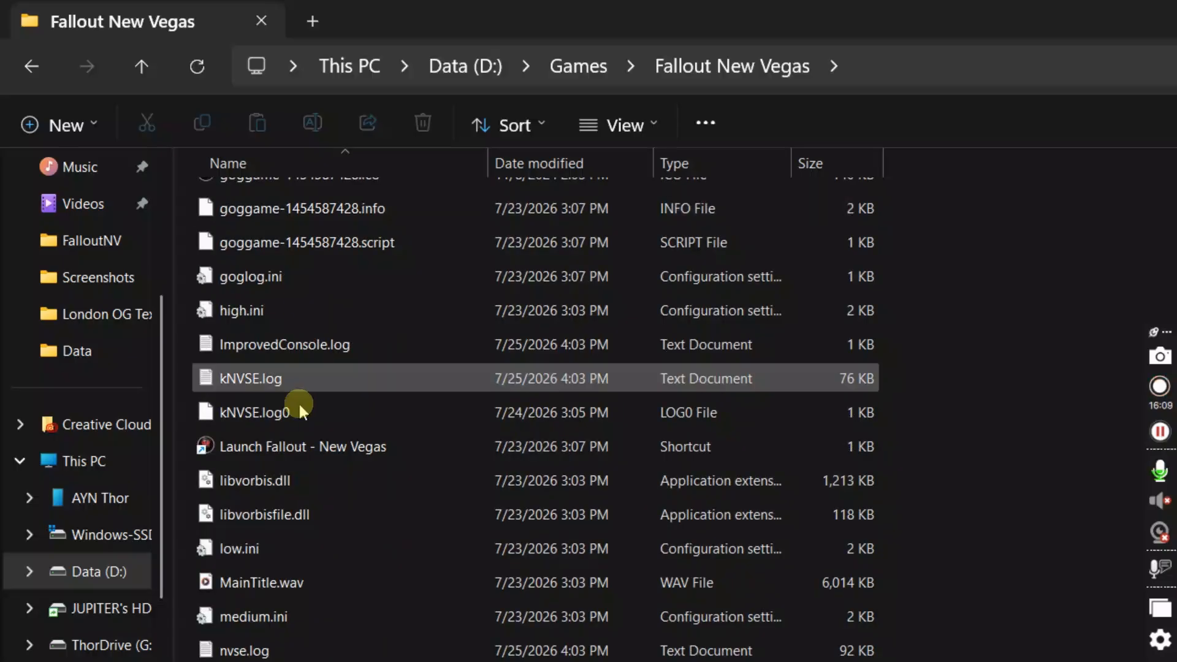
scroll(296, 405, down, 6)
scroll(339, 564, up, 12)
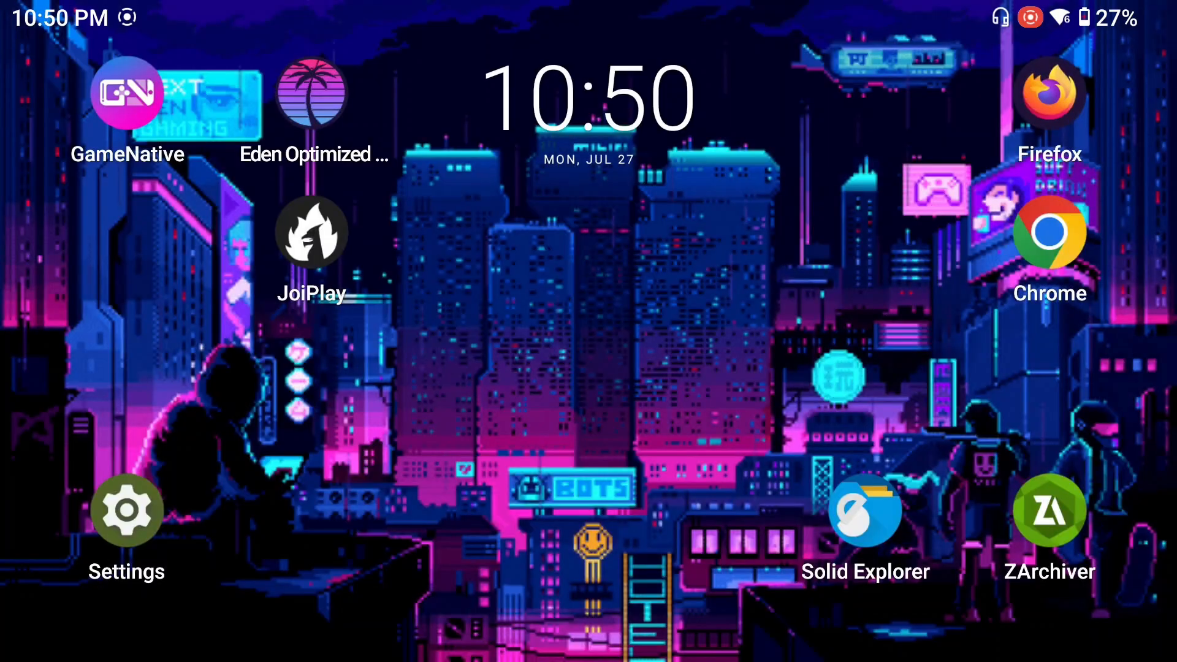
drag(588, 5, 589, 331)
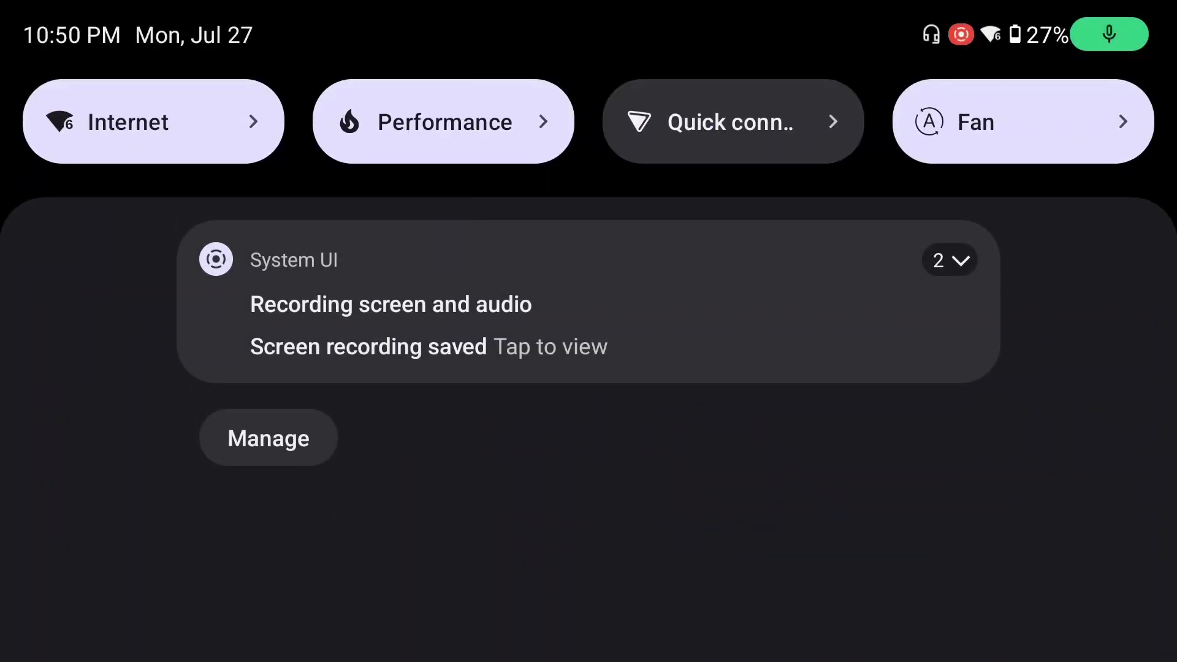
drag(589, 552, 588, 184)
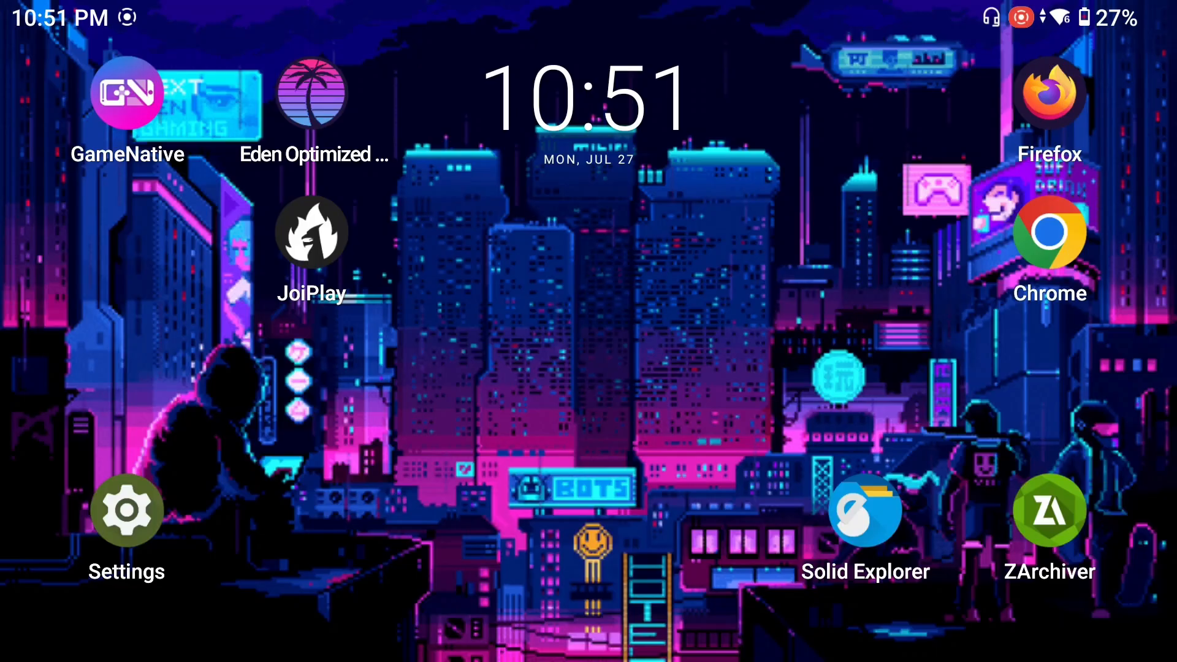
Switch to ZArchiver on the Android device and open the GameNative folder in internal storage
click(1050, 511)
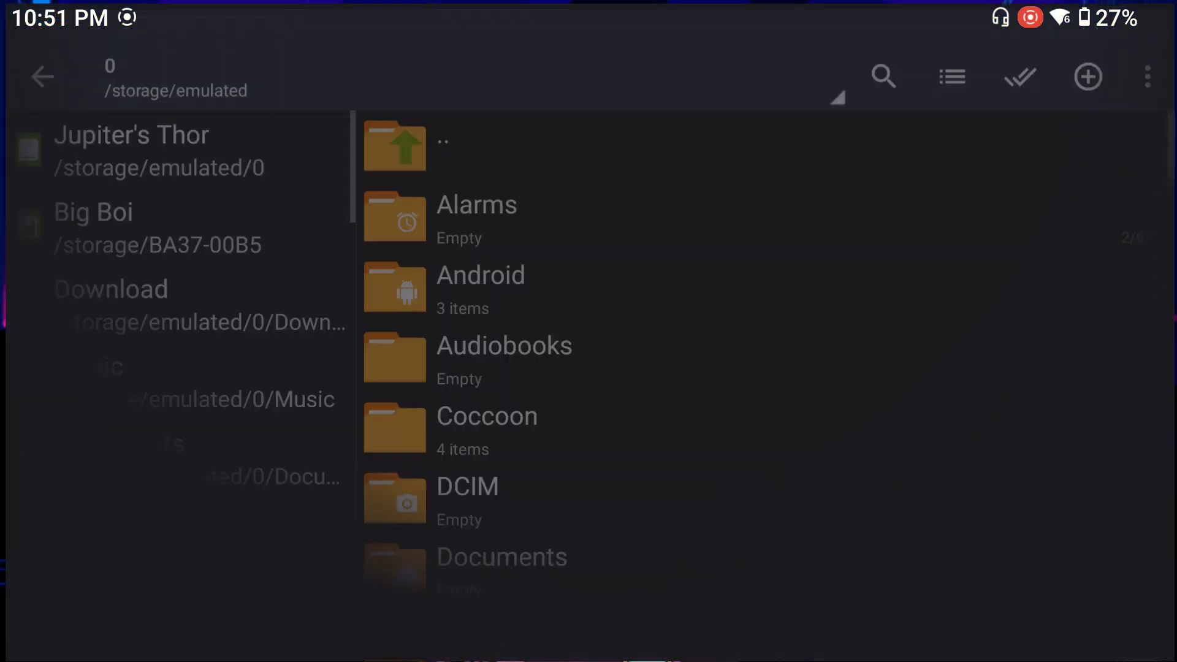
scroll(768, 381, down, 9)
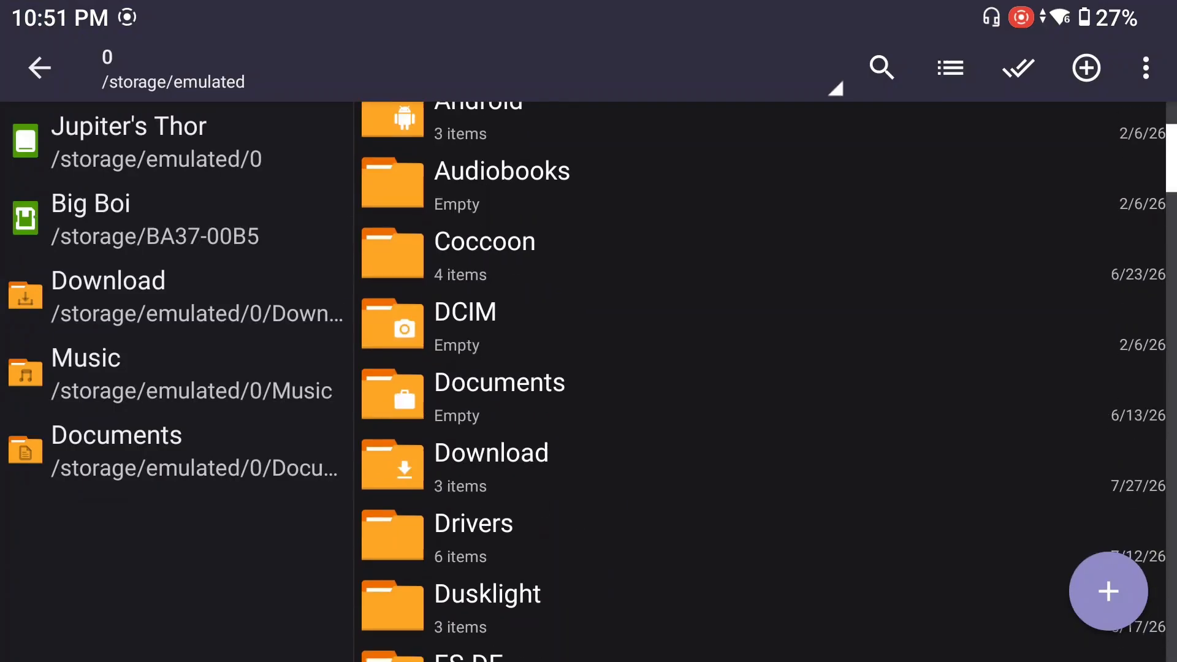
scroll(768, 382, down, 2)
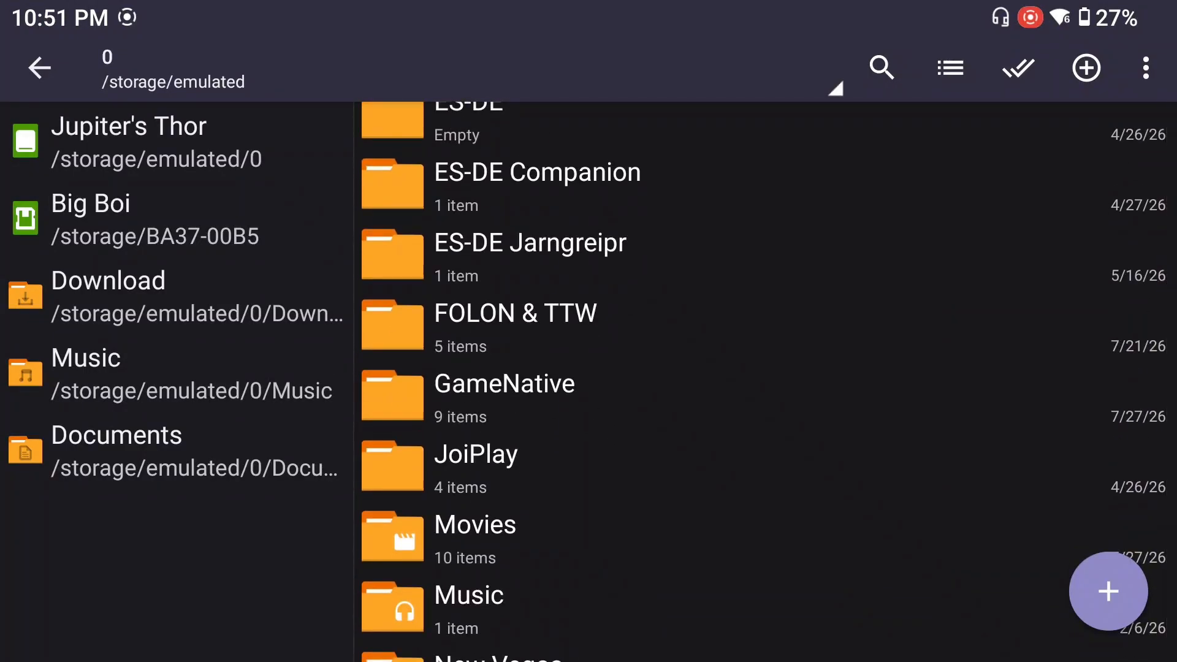
click(504, 395)
scroll(768, 381, down, 2)
scroll(768, 381, up, 2)
scroll(768, 381, down, 2)
scroll(769, 381, up, 2)
scroll(769, 381, down, 1)
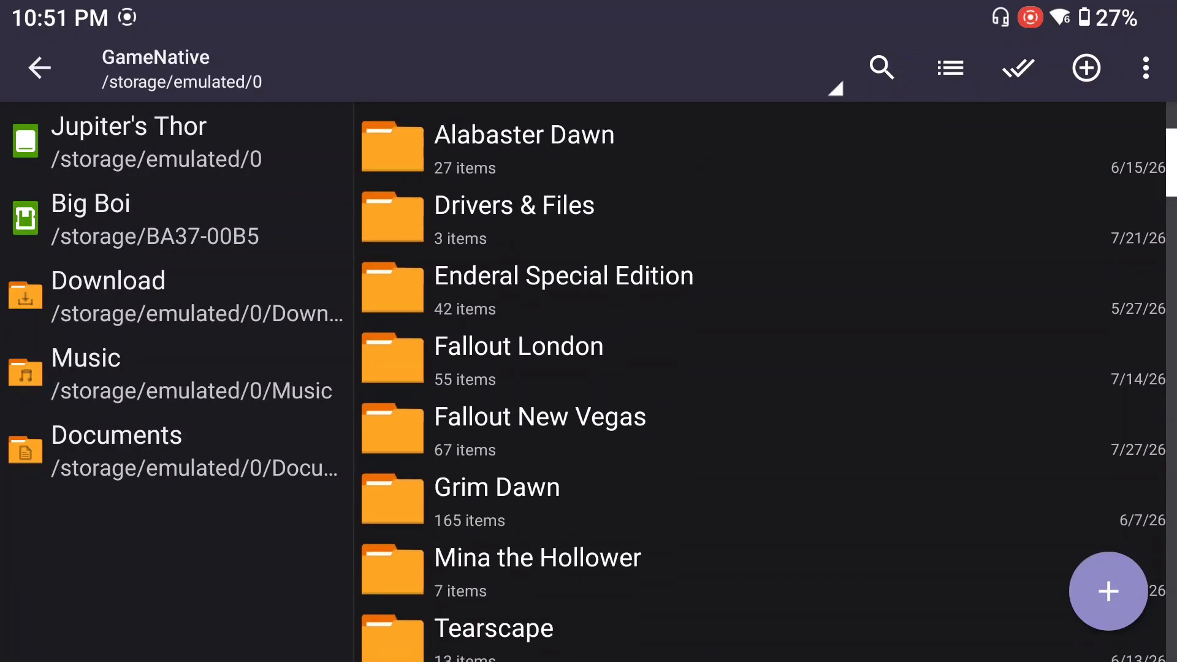
View the file information of the Fallout New Vegas folder, and exit ZArchiver to the home screen
right_click(539, 409)
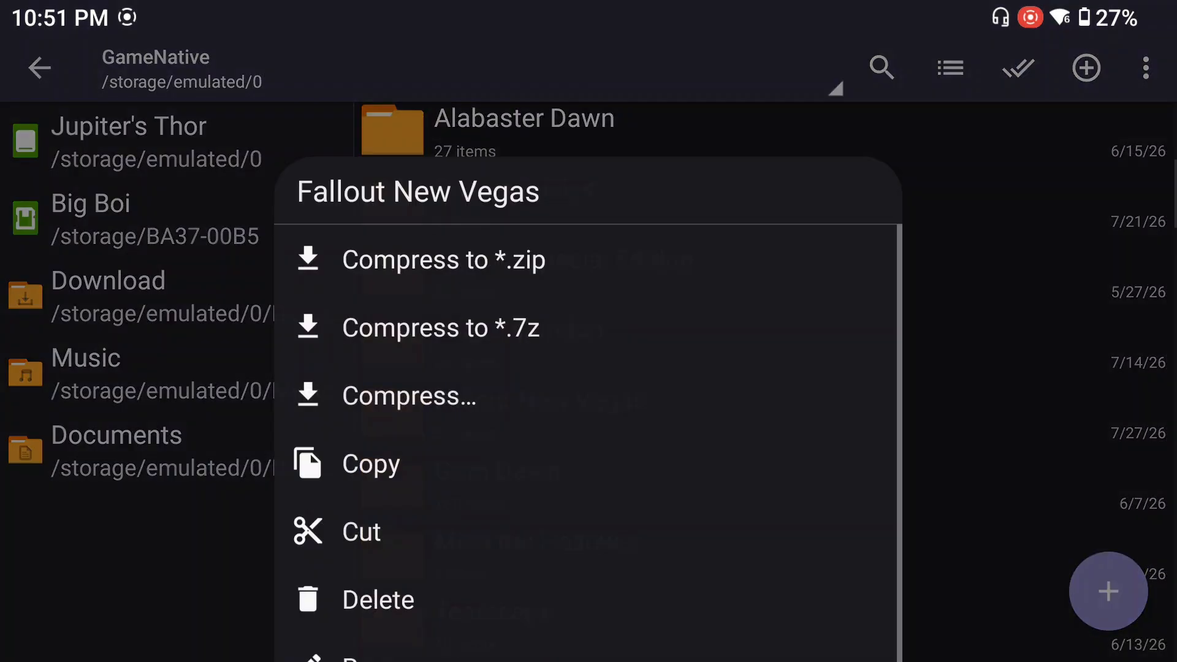
click(408, 613)
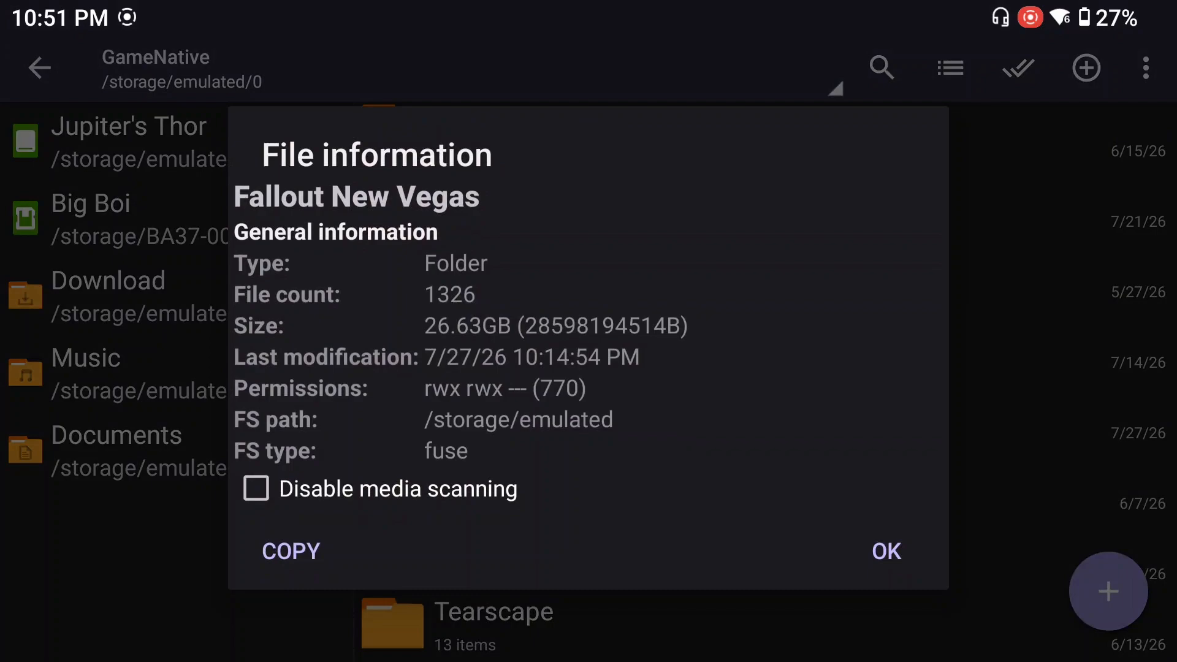
click(886, 551)
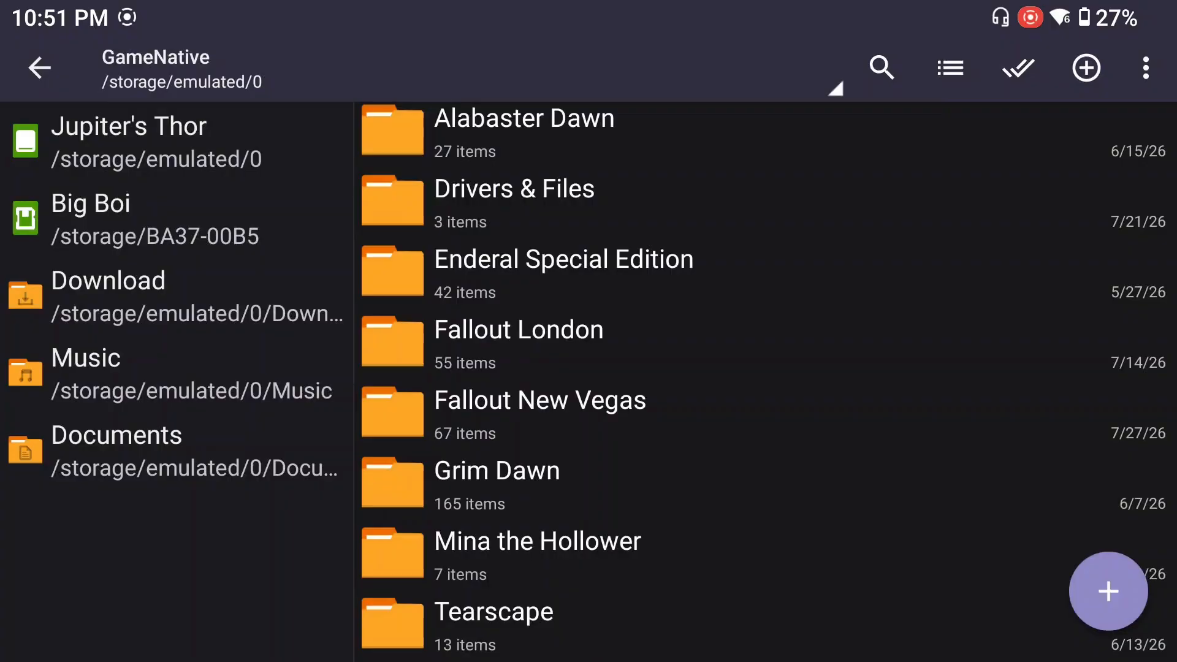
key(Escape)
key(Escape)
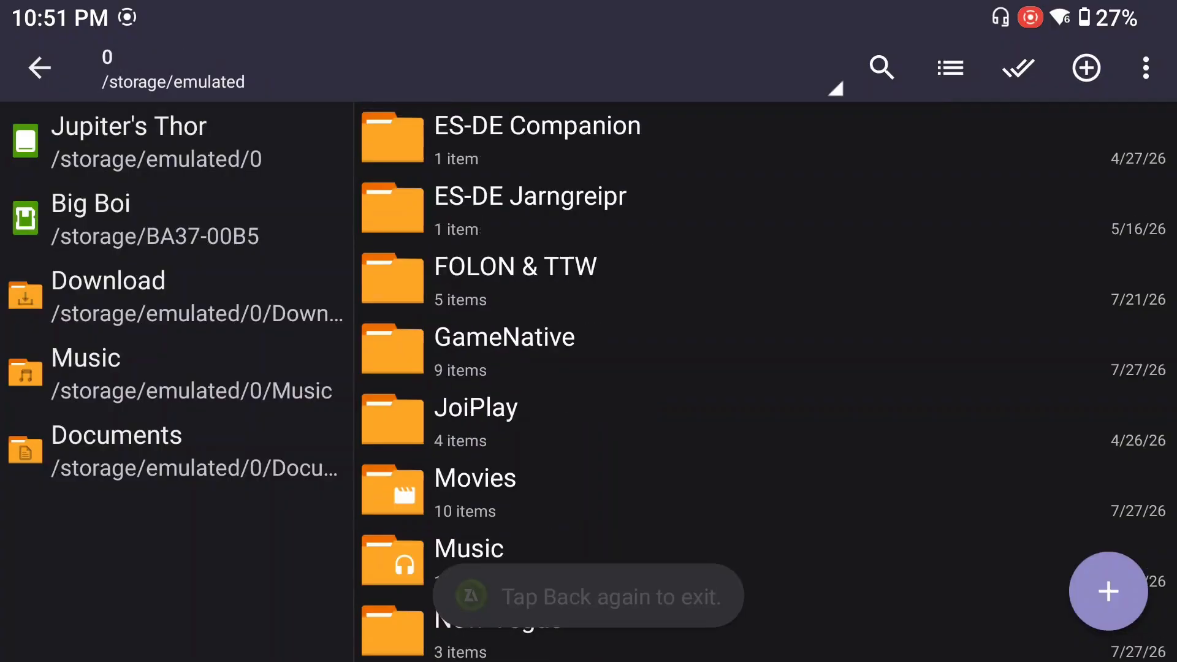
key(Escape)
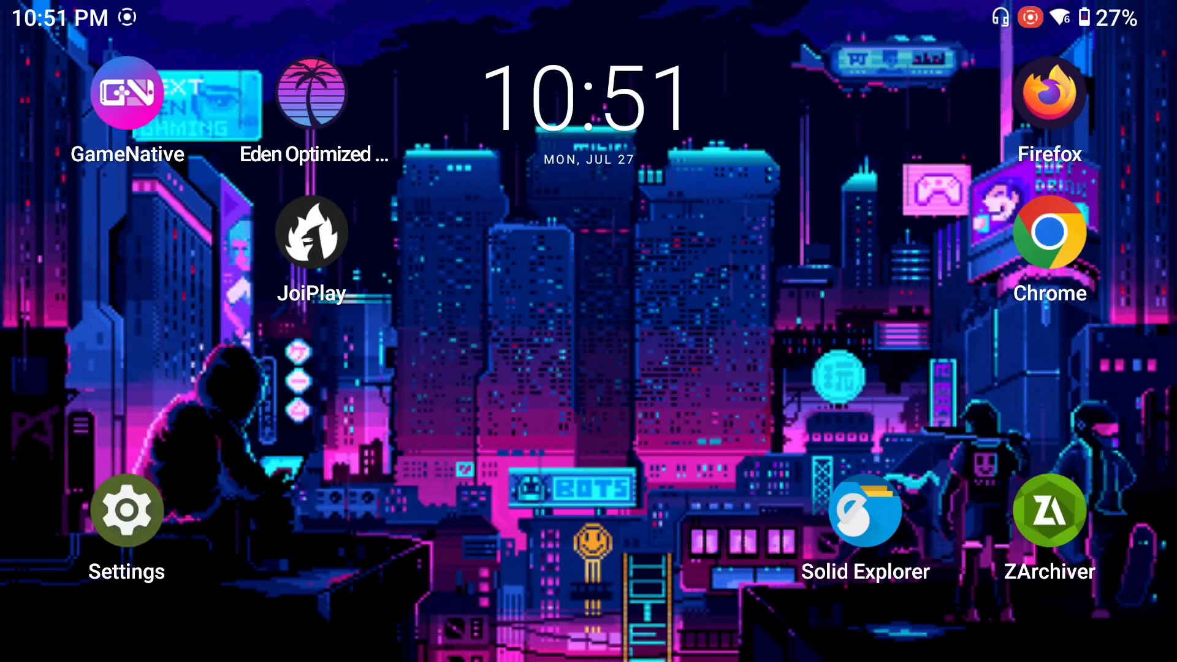
Switch to the running Firefox app and view the Nexus Mods page for Fallout New Vegas Registry Fix 32_64 Bit
drag(588, 659, 591, 435)
drag(429, 319, 797, 318)
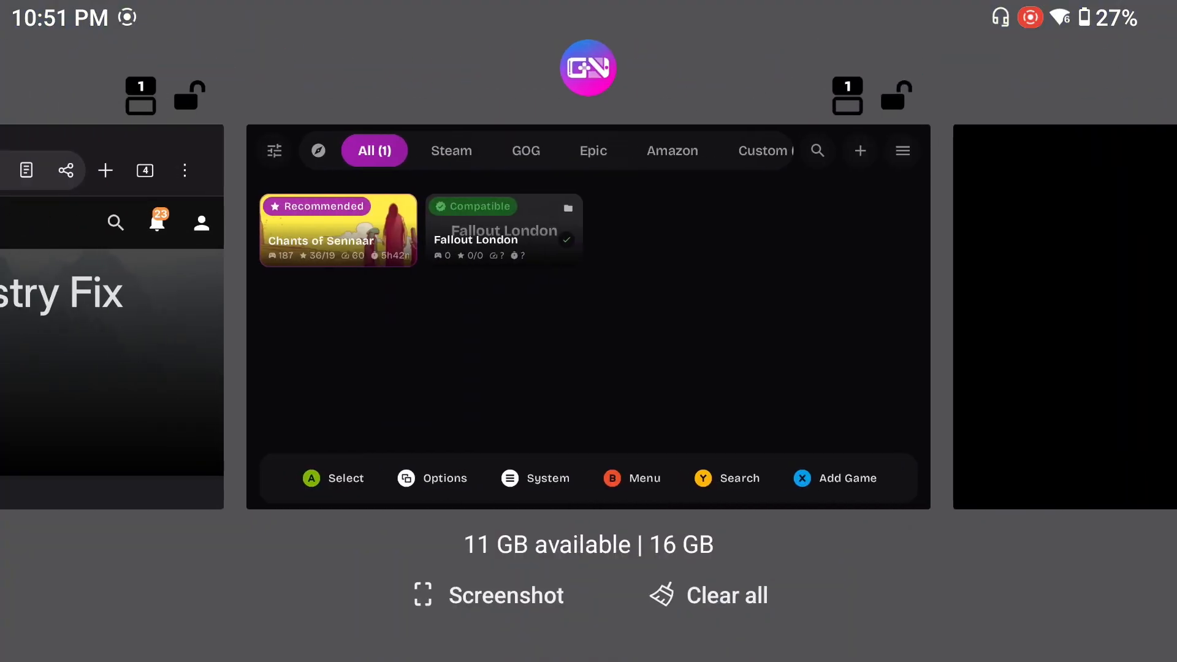
drag(429, 319, 797, 319)
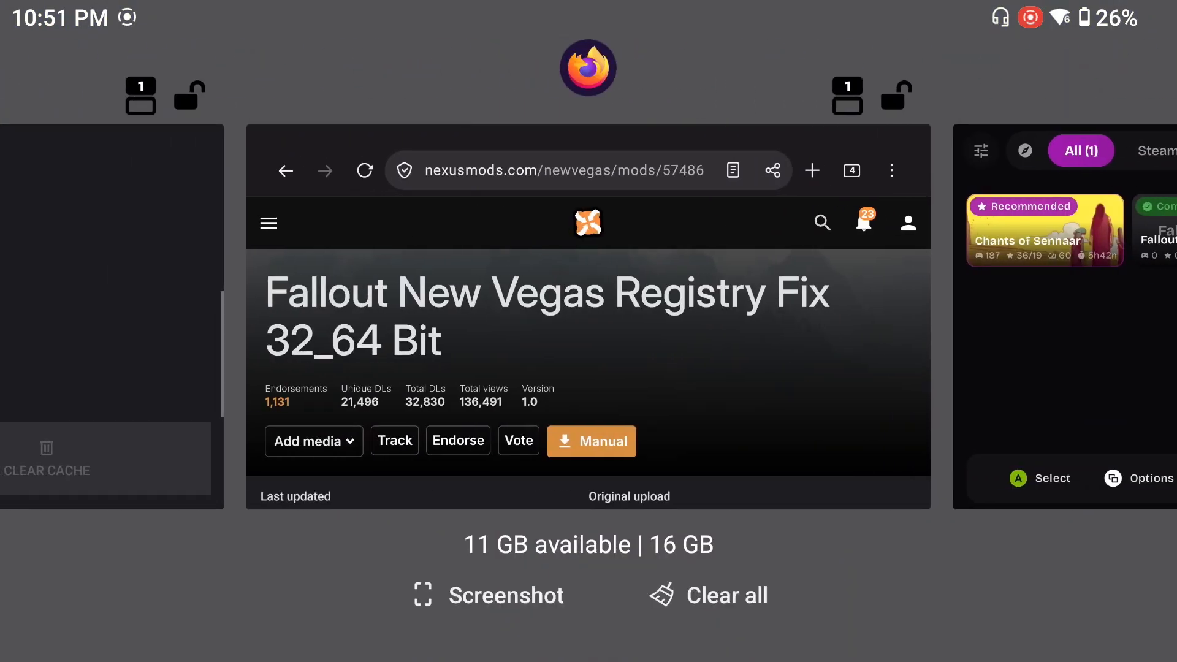
click(589, 319)
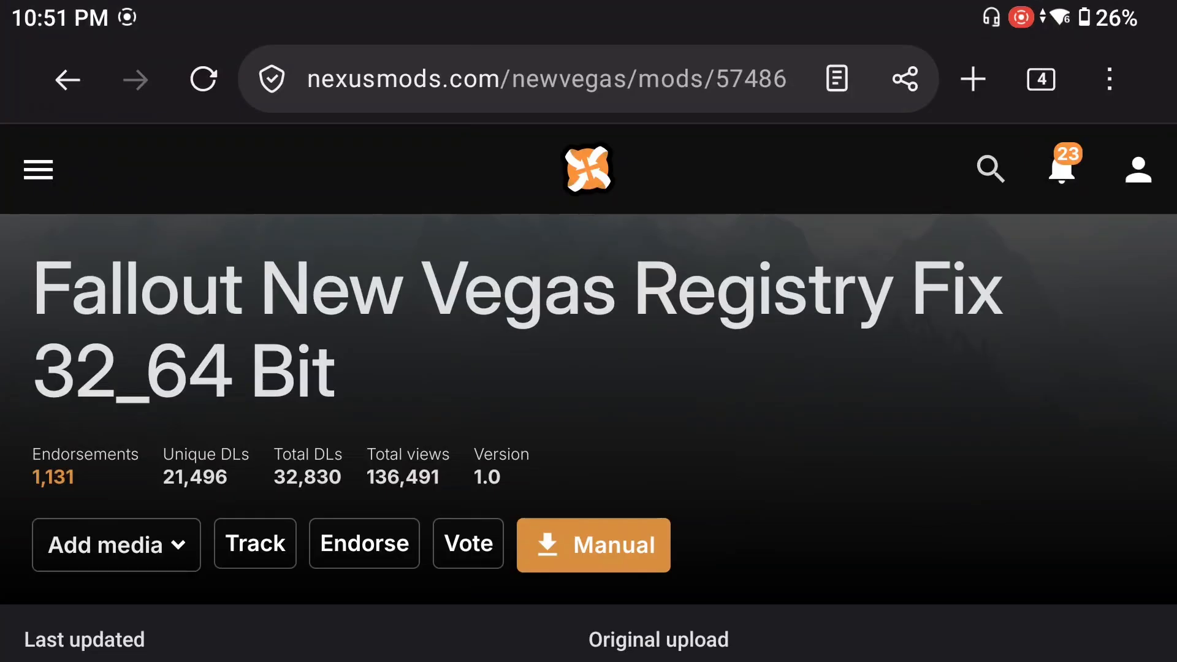
scroll(588, 368, down, 2)
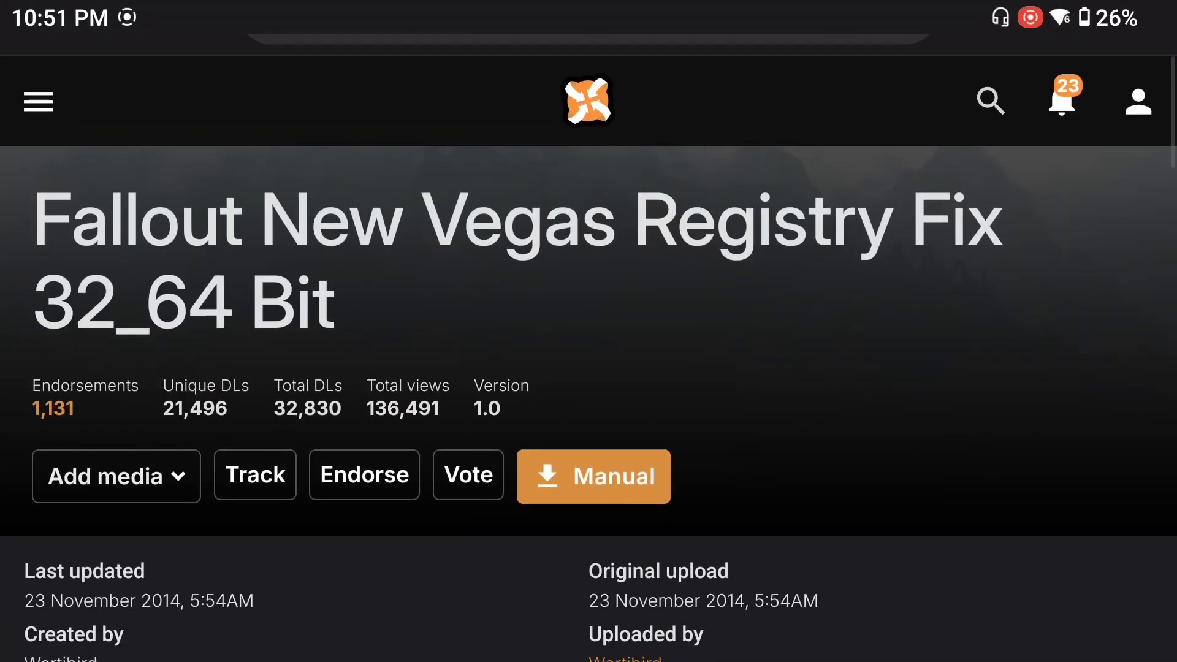
scroll(588, 368, up, 1)
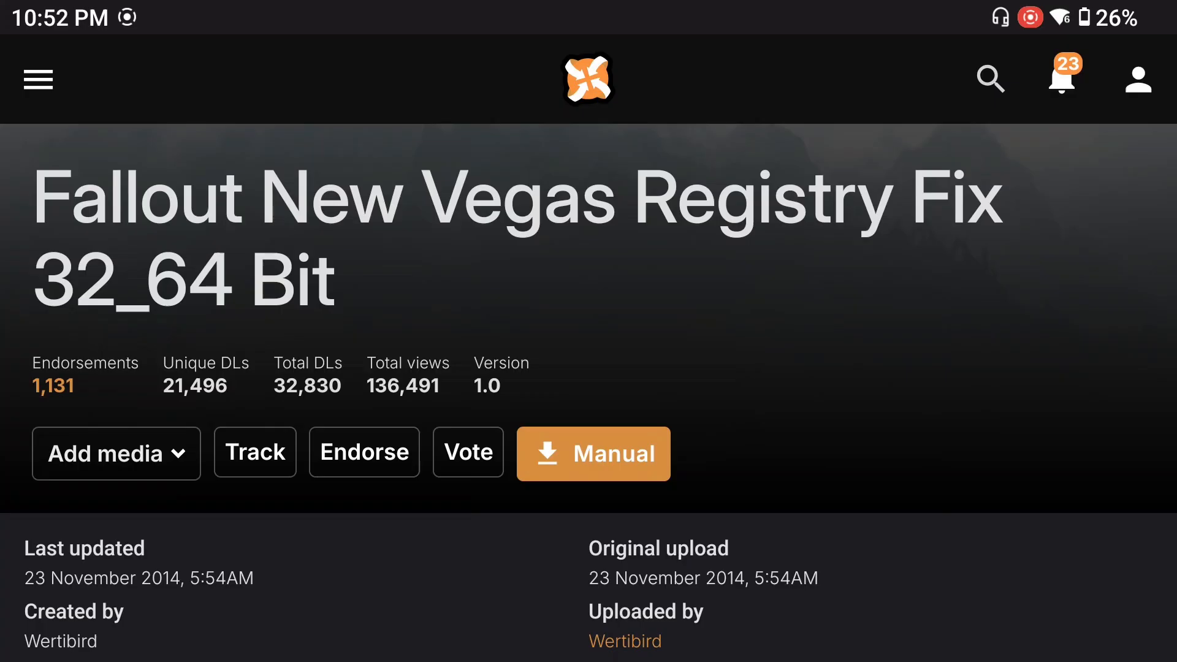
scroll(589, 368, down, 2)
scroll(589, 368, up, 3)
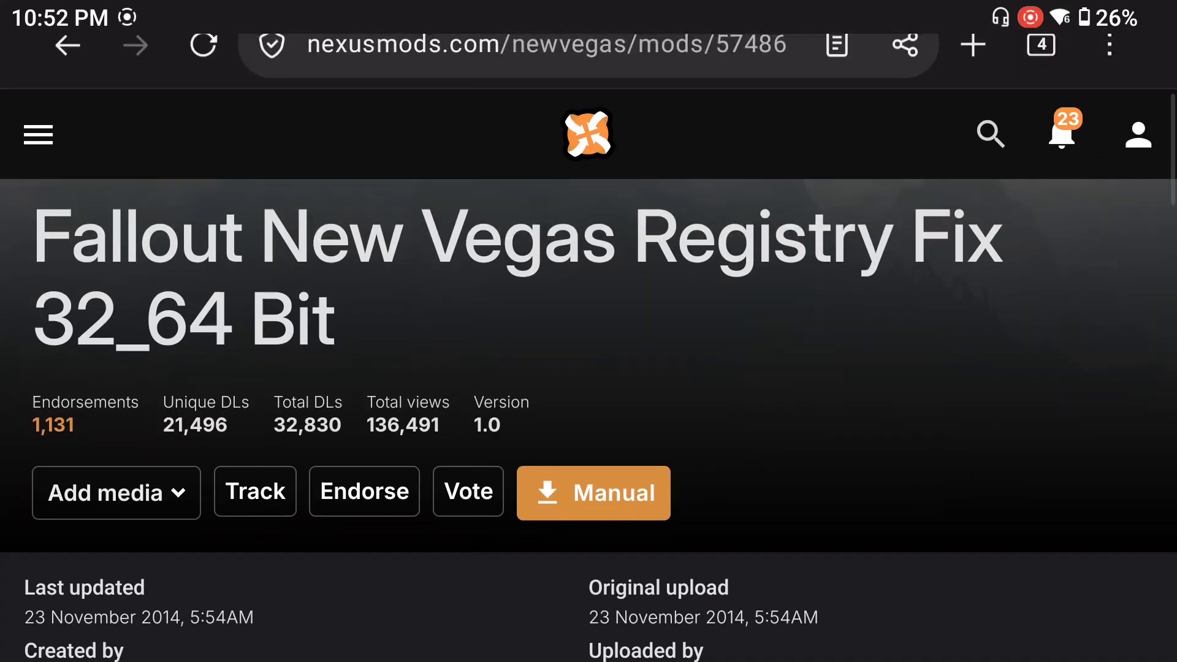
Switch the registry fix mod page from its Description section to Files
scroll(589, 367, down, 8)
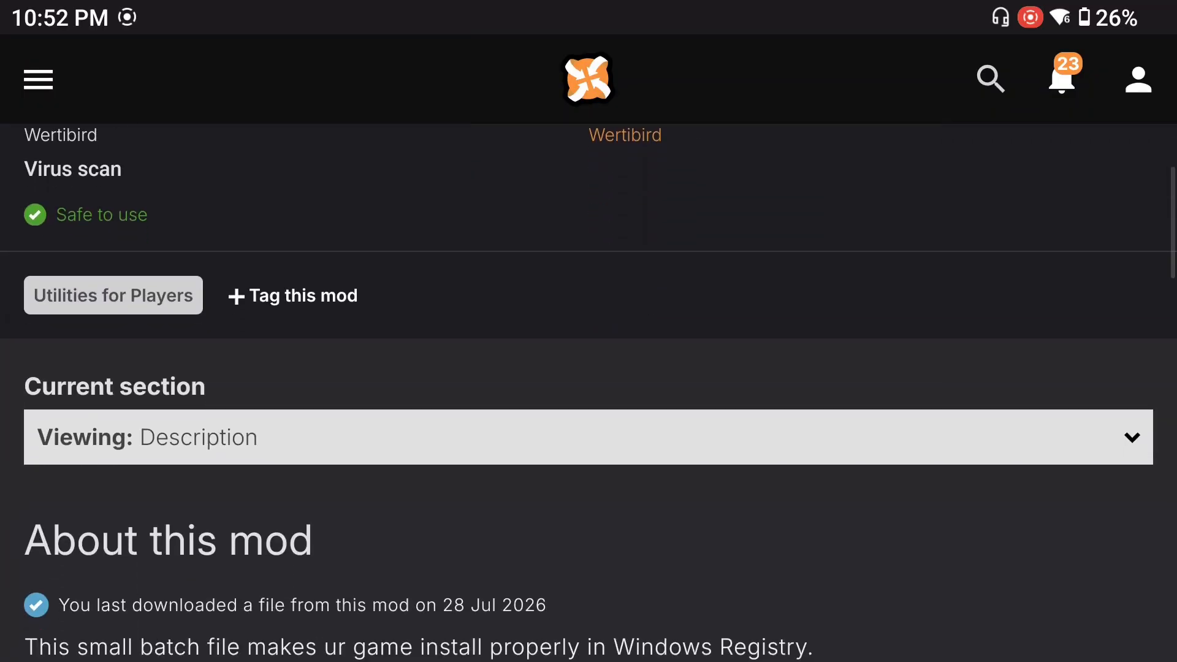
click(589, 379)
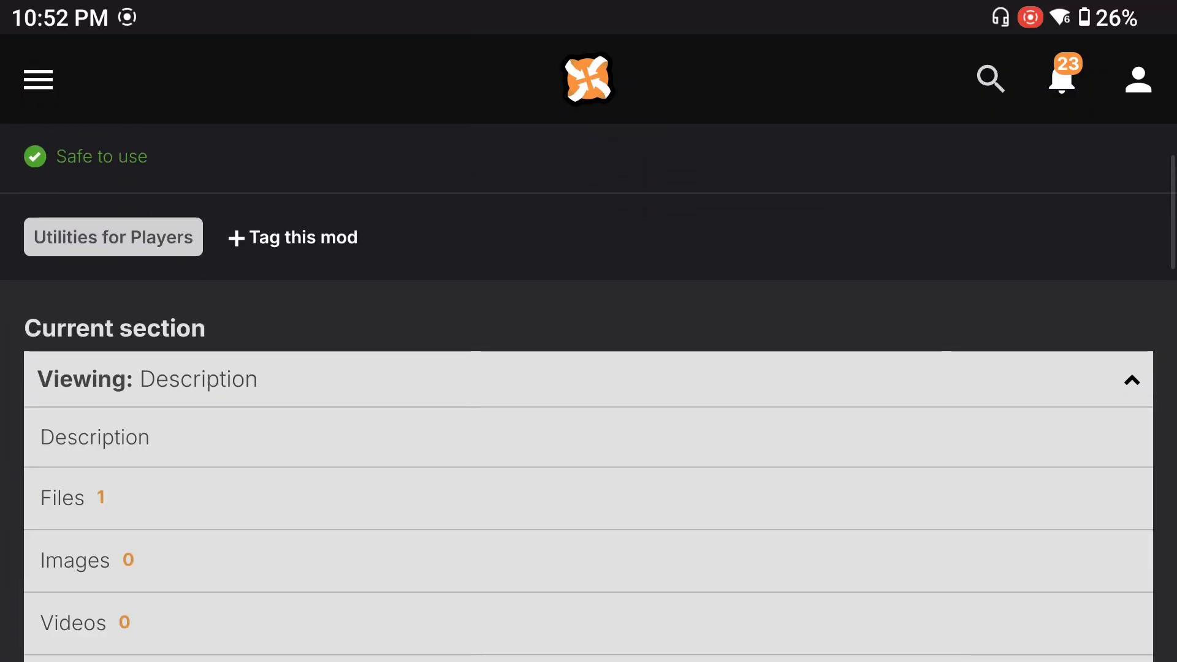
click(58, 494)
scroll(588, 368, down, 10)
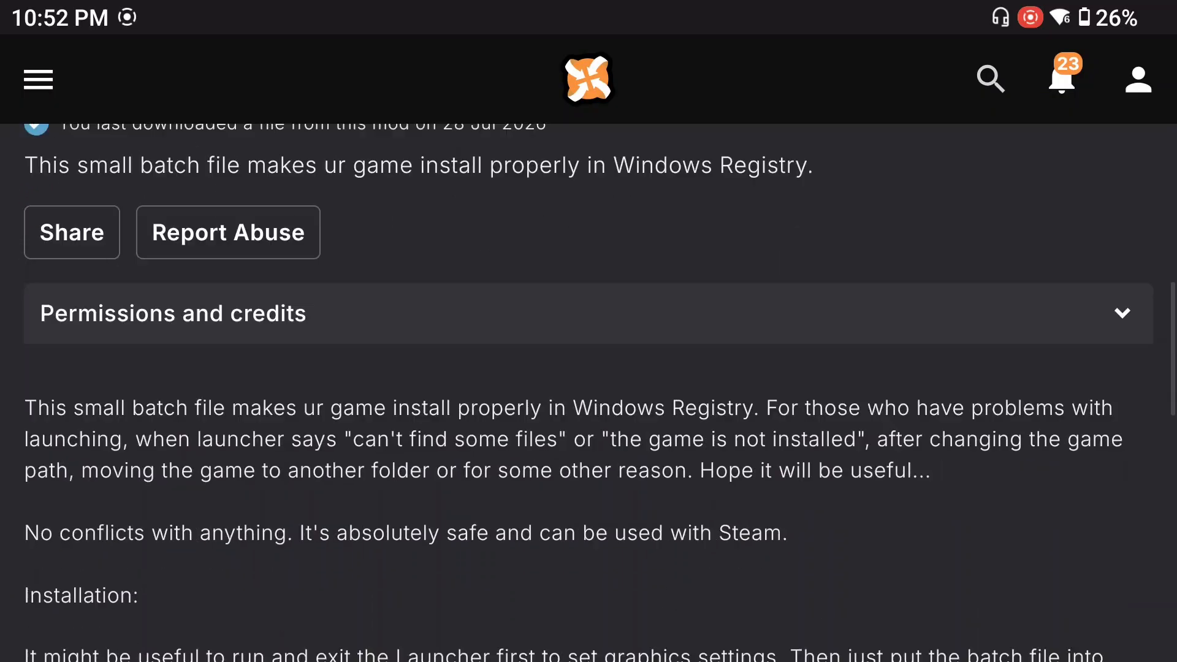
scroll(589, 437, up, 10)
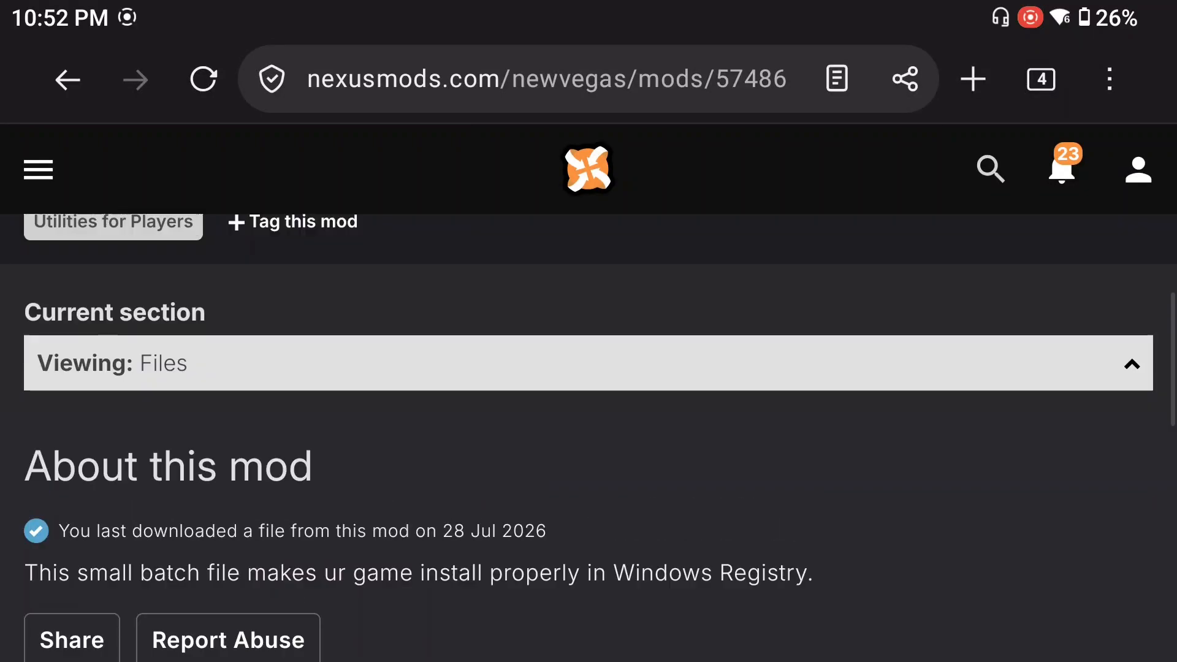
scroll(589, 368, up, 3)
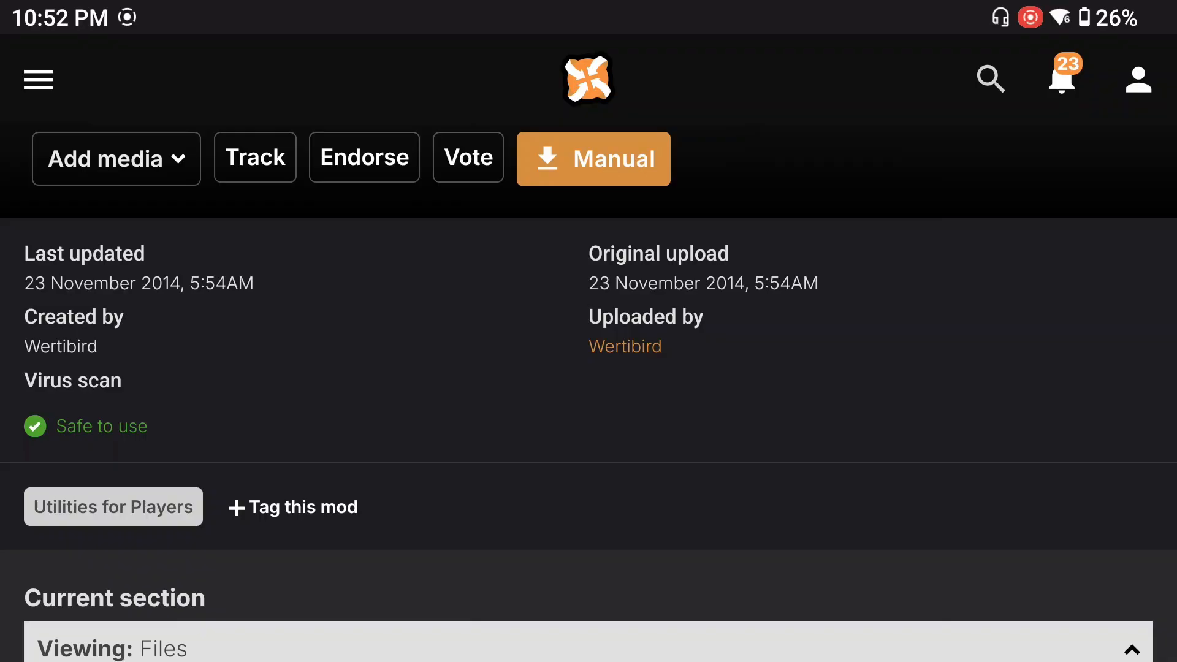
scroll(589, 368, down, 2)
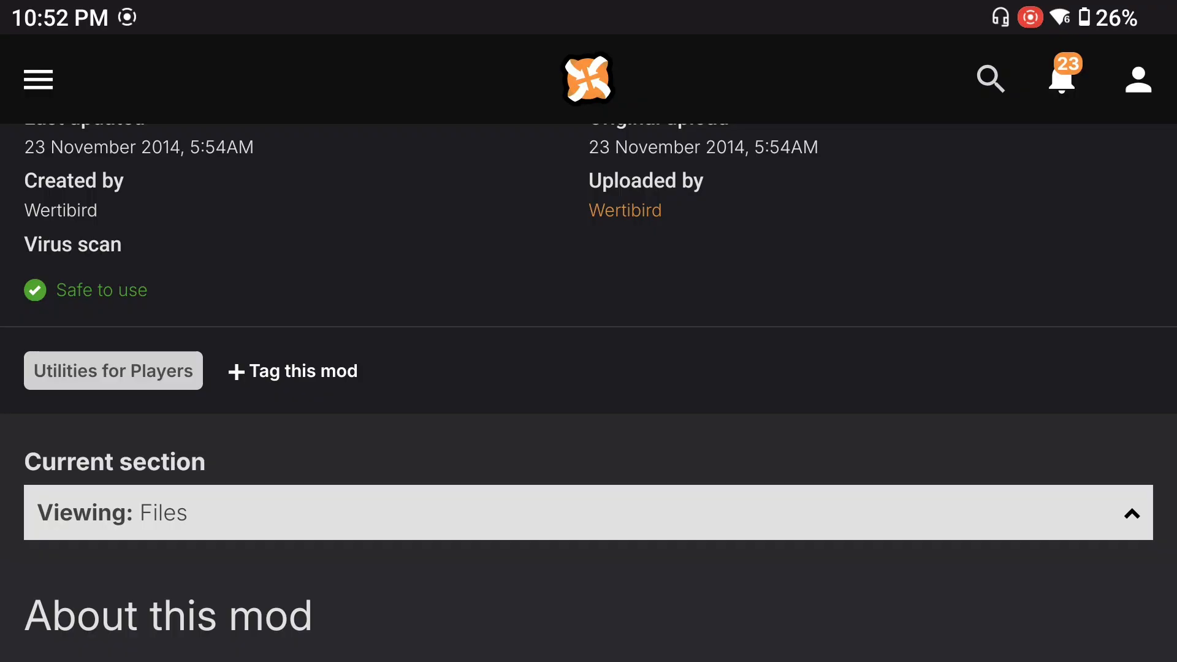
Examine the Files section, mod details and title area of the Fallout New Vegas Registry Fix 32_64 Bit page
scroll(588, 368, down, 3)
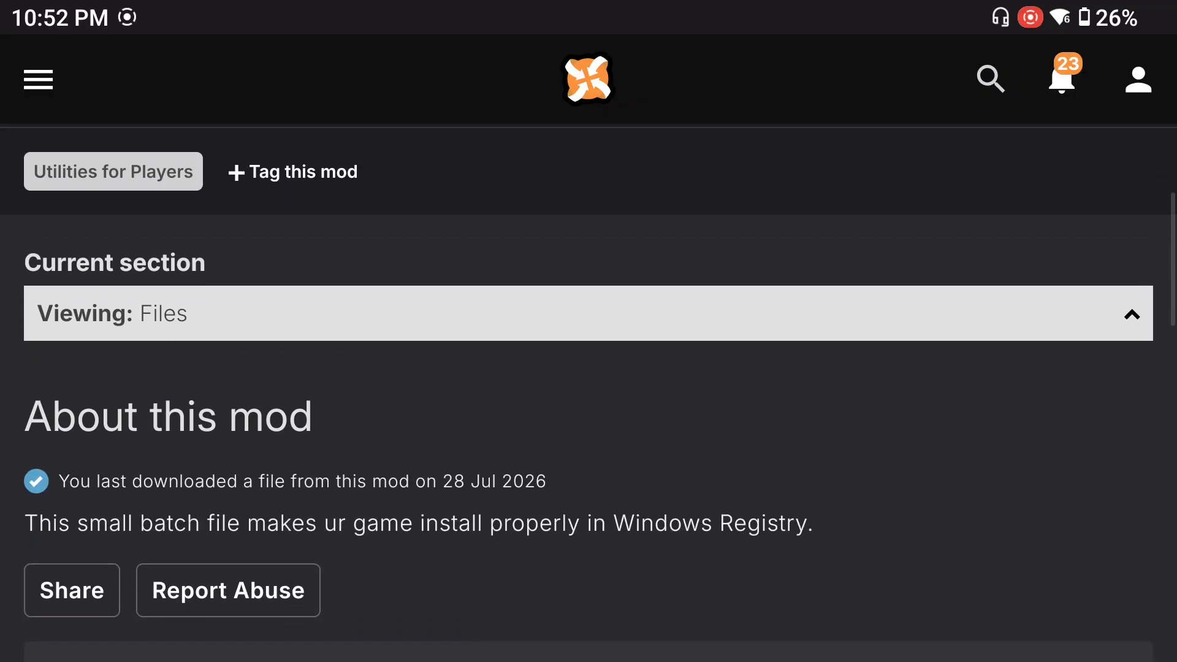
scroll(588, 392, up, 2)
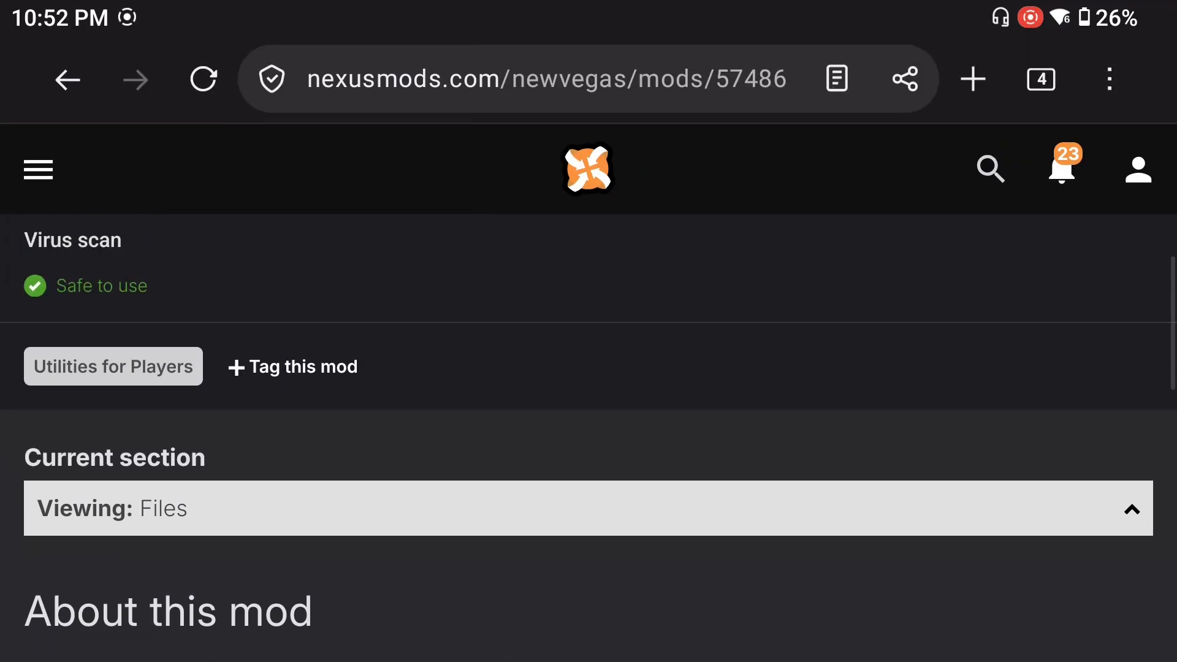
scroll(588, 392, up, 2)
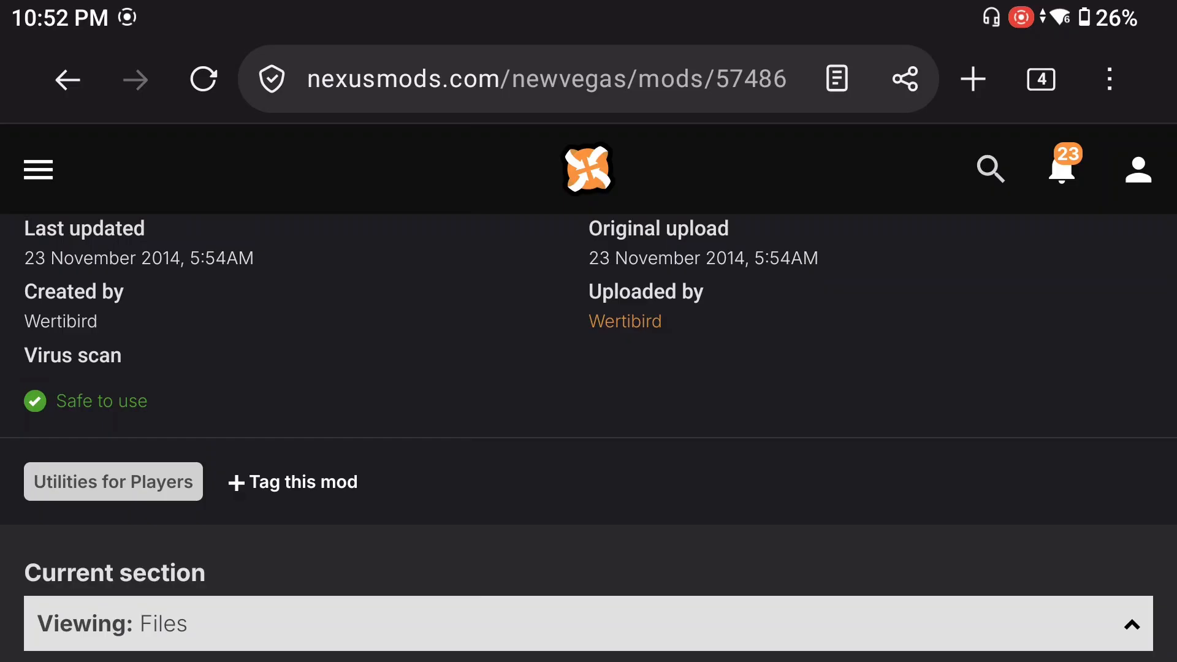
scroll(588, 440, up, 2)
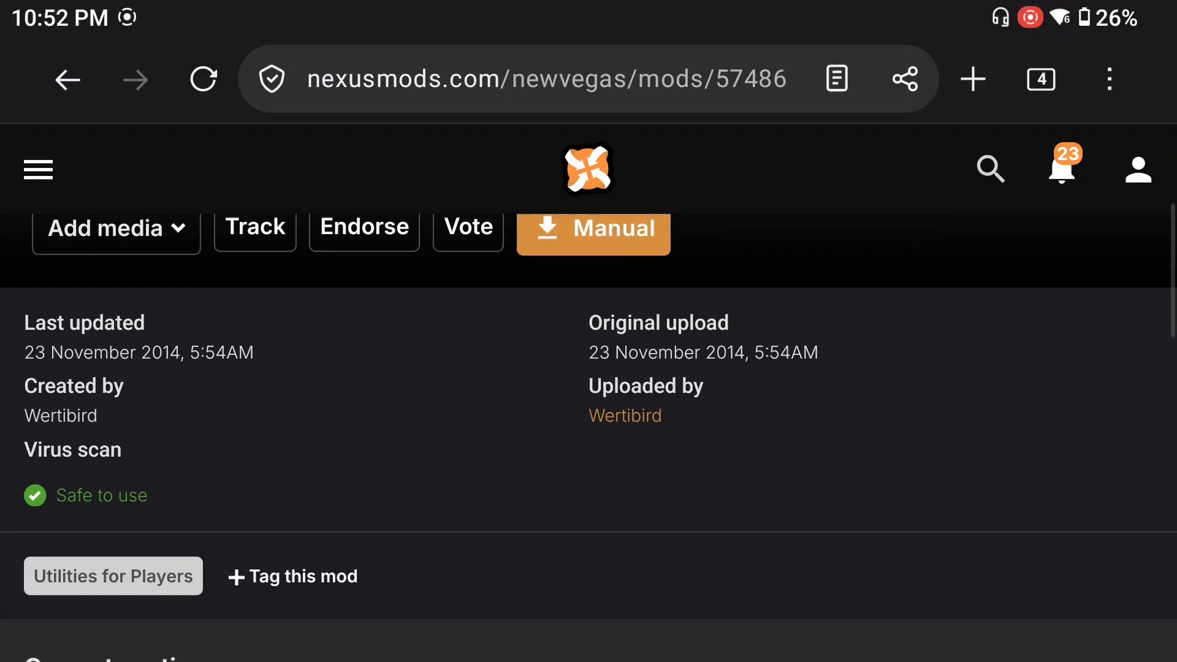
scroll(588, 319, up, 3)
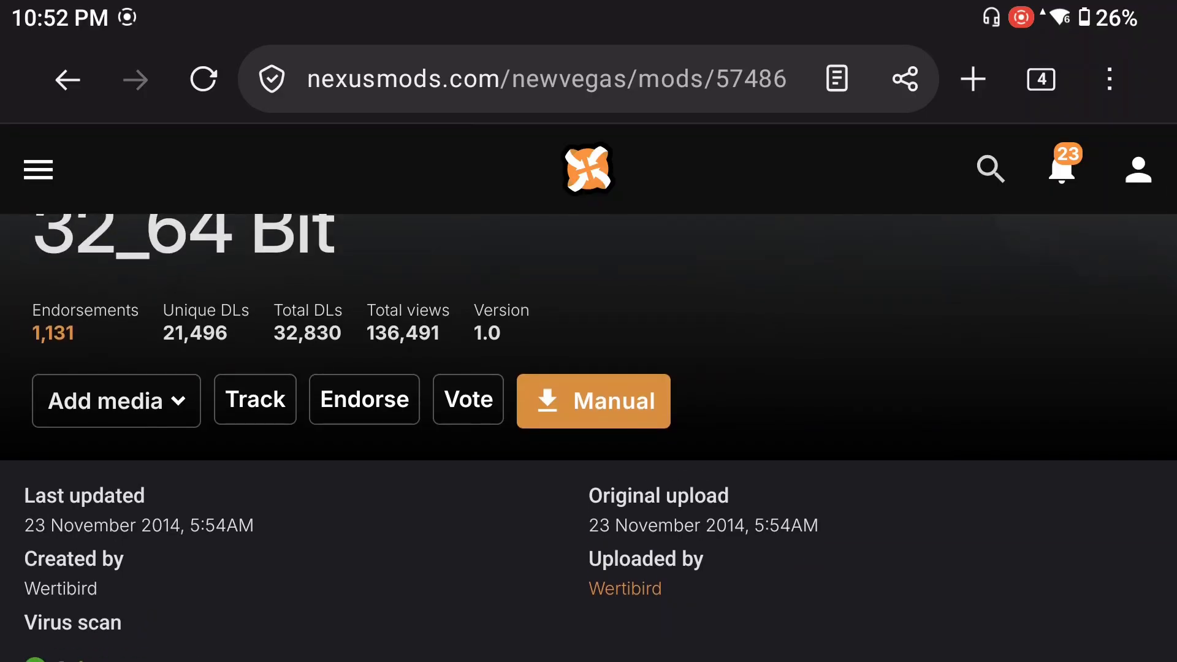
scroll(589, 365, up, 3)
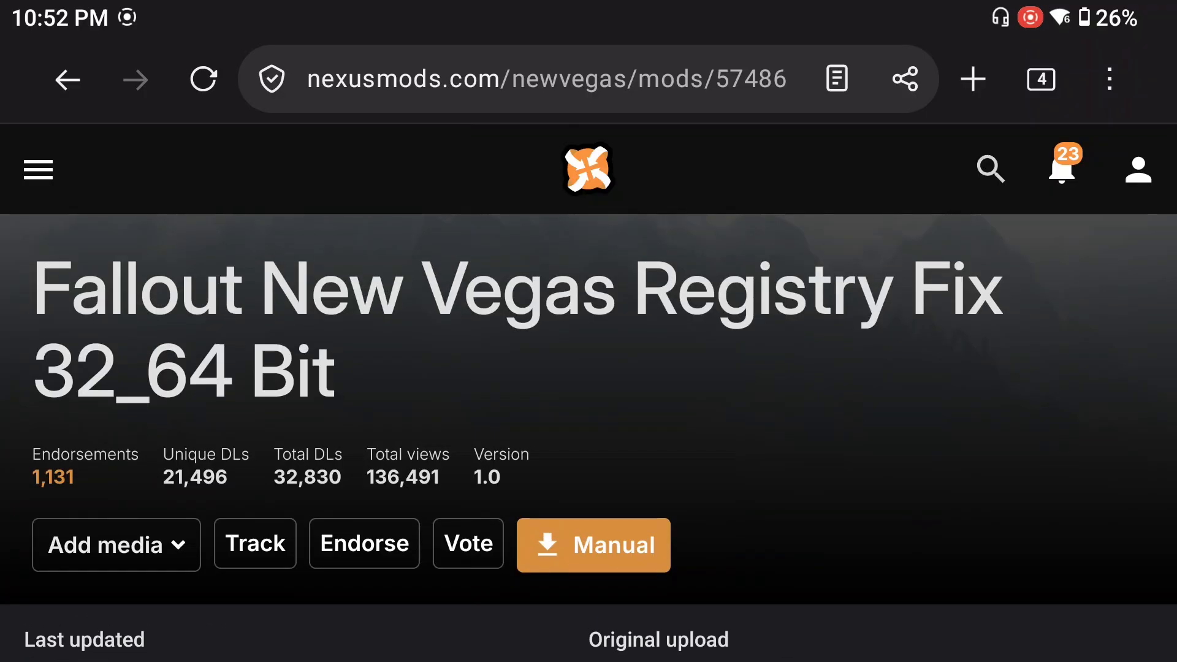
scroll(588, 368, down, 2)
scroll(588, 368, up, 1)
Leave the browser and switch to the running GameNative app
drag(588, 658, 589, 552)
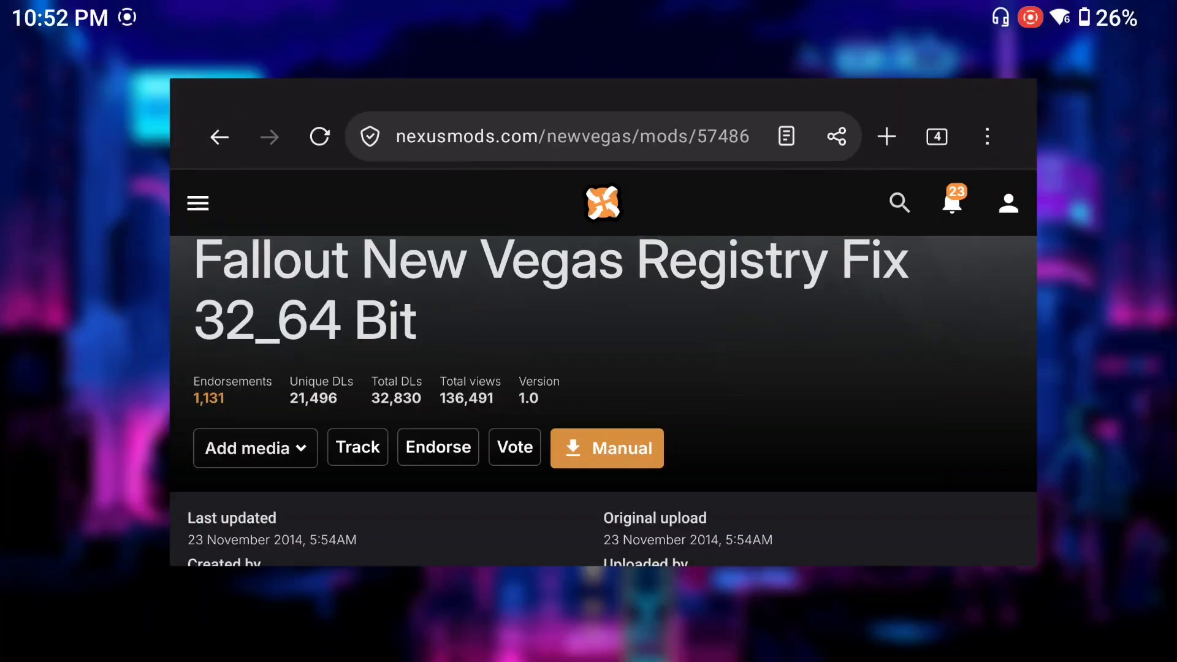
drag(588, 658, 589, 490)
drag(588, 367, 589, 92)
drag(588, 306, 588, 92)
drag(110, 307, 111, 92)
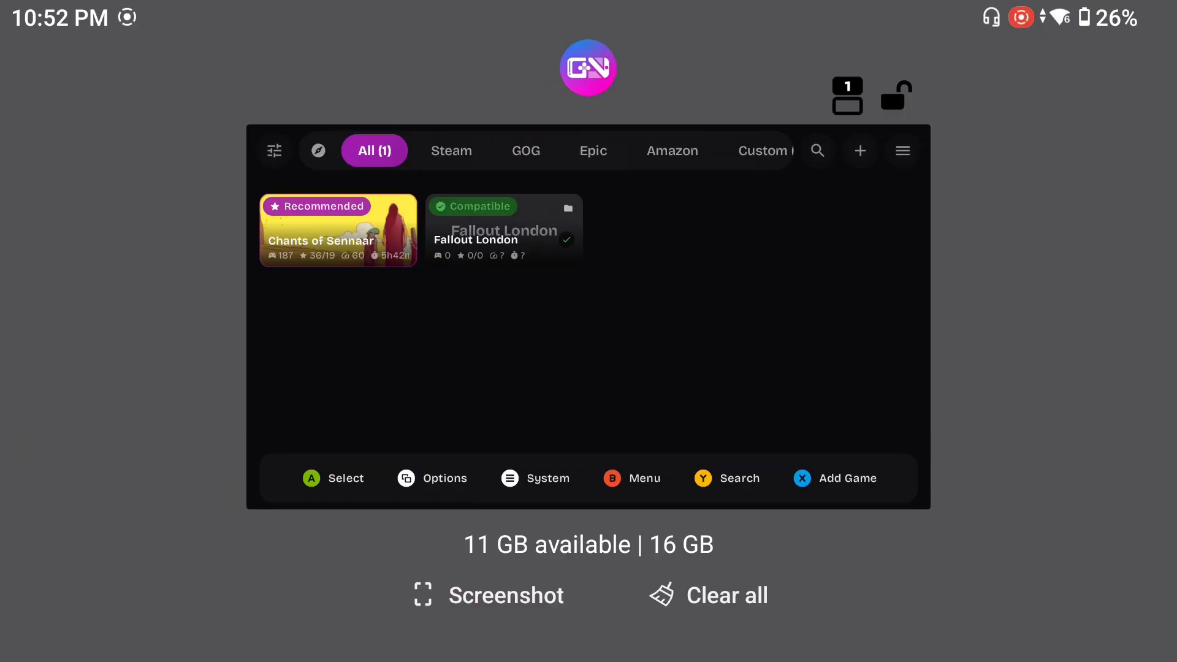
click(588, 317)
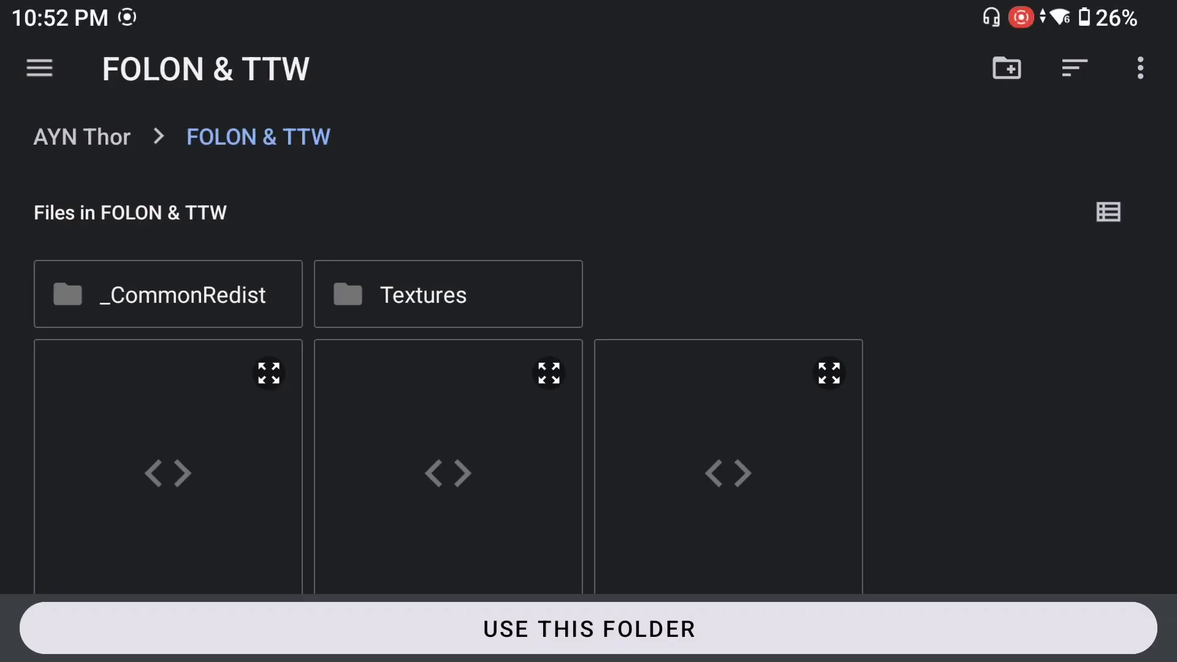
Add the Fallout New Vegas folder from the device's GameNative folder as a custom game and allow access to its files
scroll(588, 393, down, 1)
scroll(588, 392, up, 1)
click(82, 136)
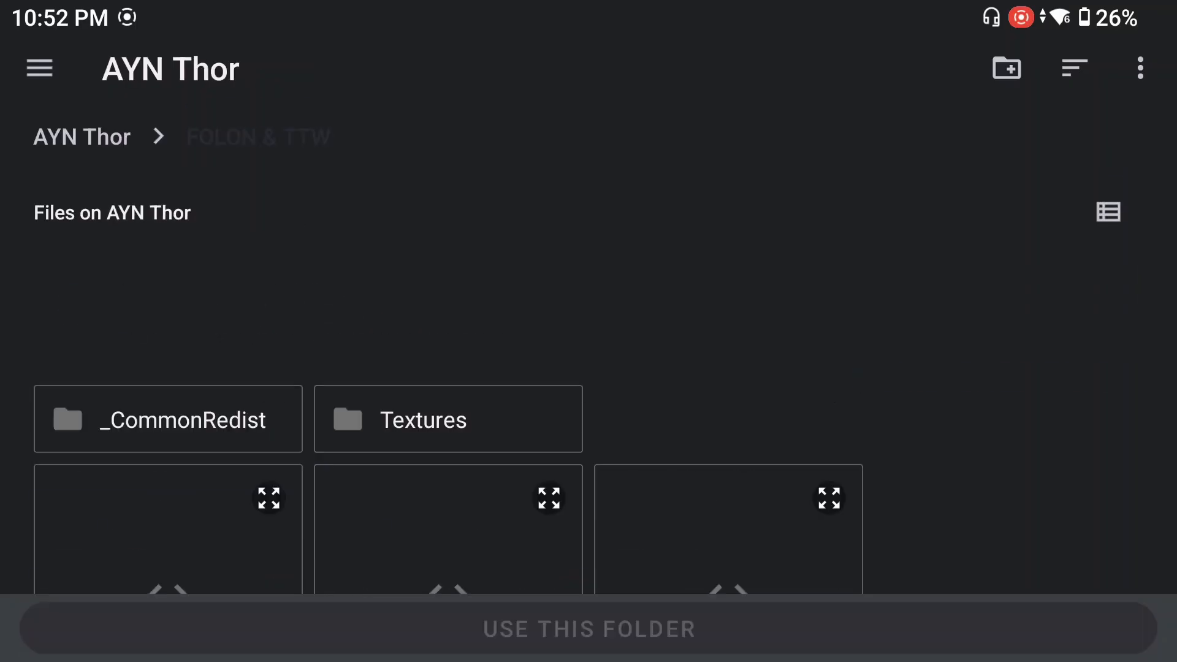
scroll(588, 347, down, 5)
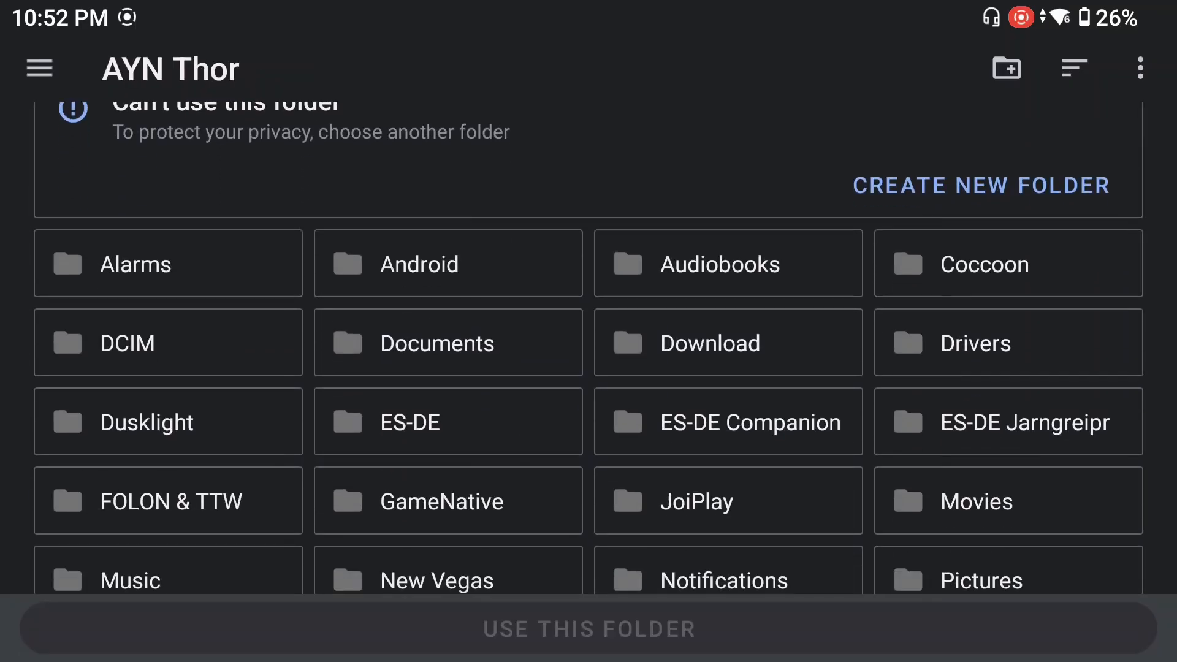
click(441, 415)
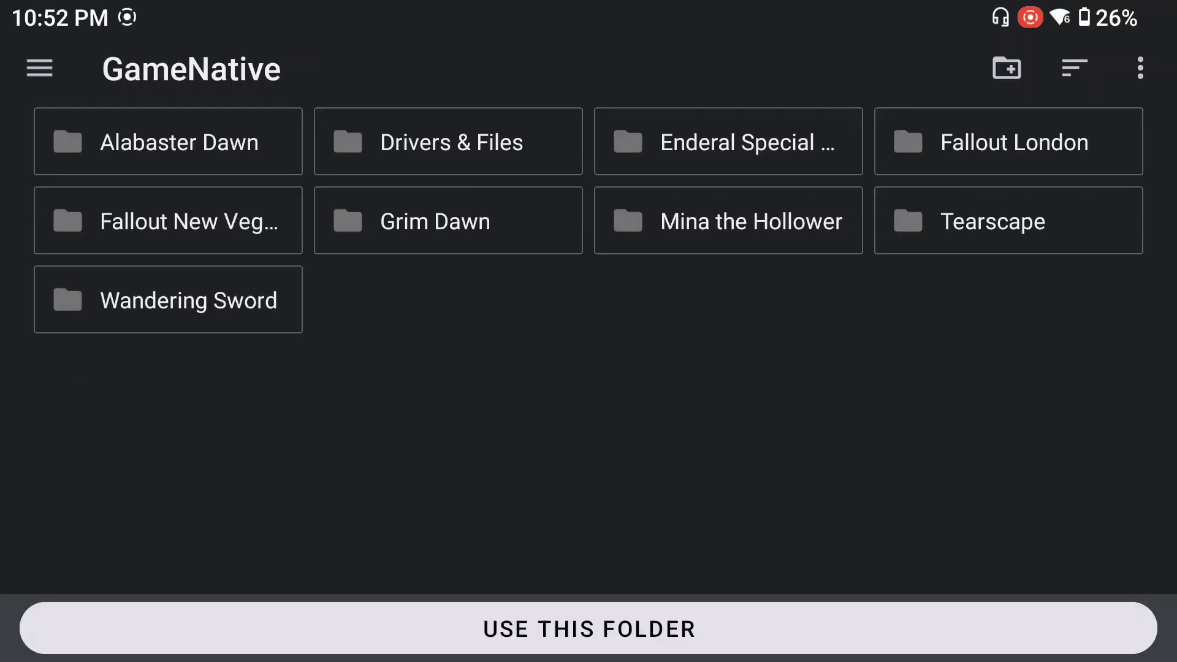
click(168, 220)
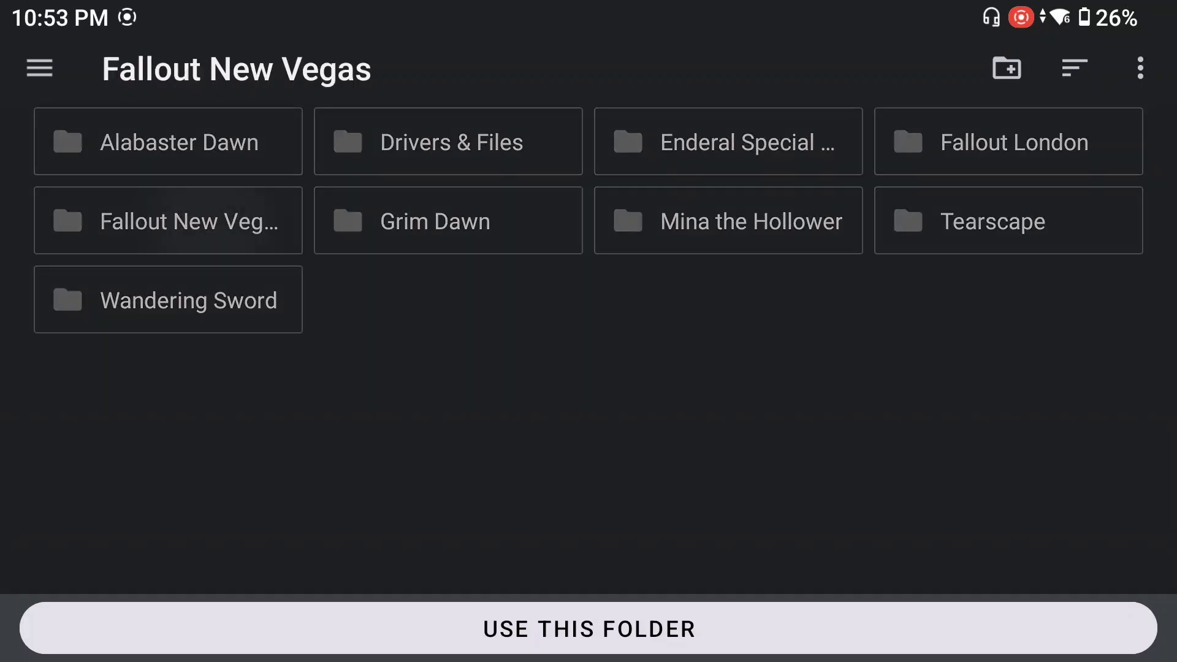
click(588, 628)
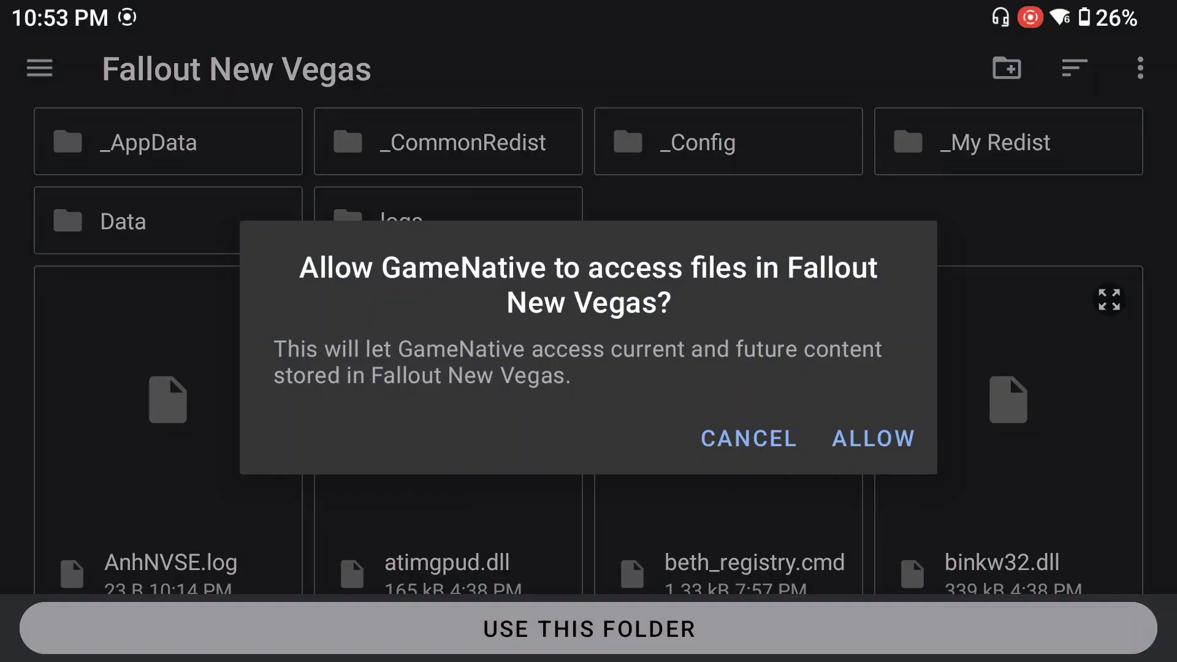
click(872, 438)
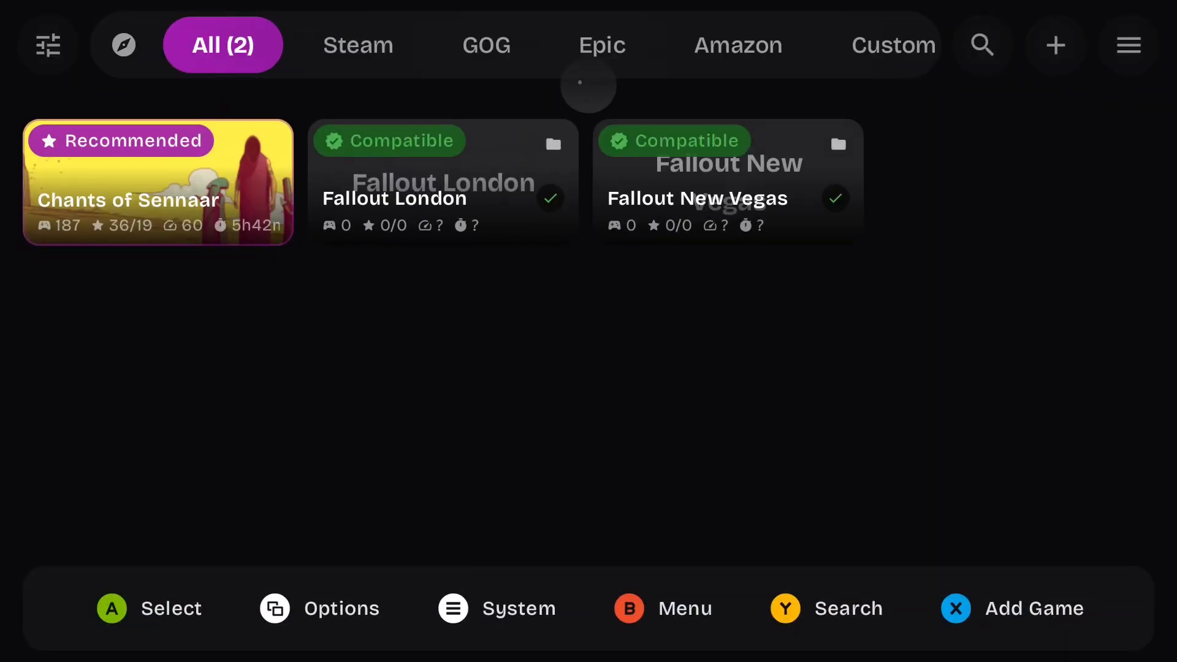
Import the Fallout New Vegas configuration file from the FOLON & TTW folder into the newly added Fallout New Vegas game
click(728, 183)
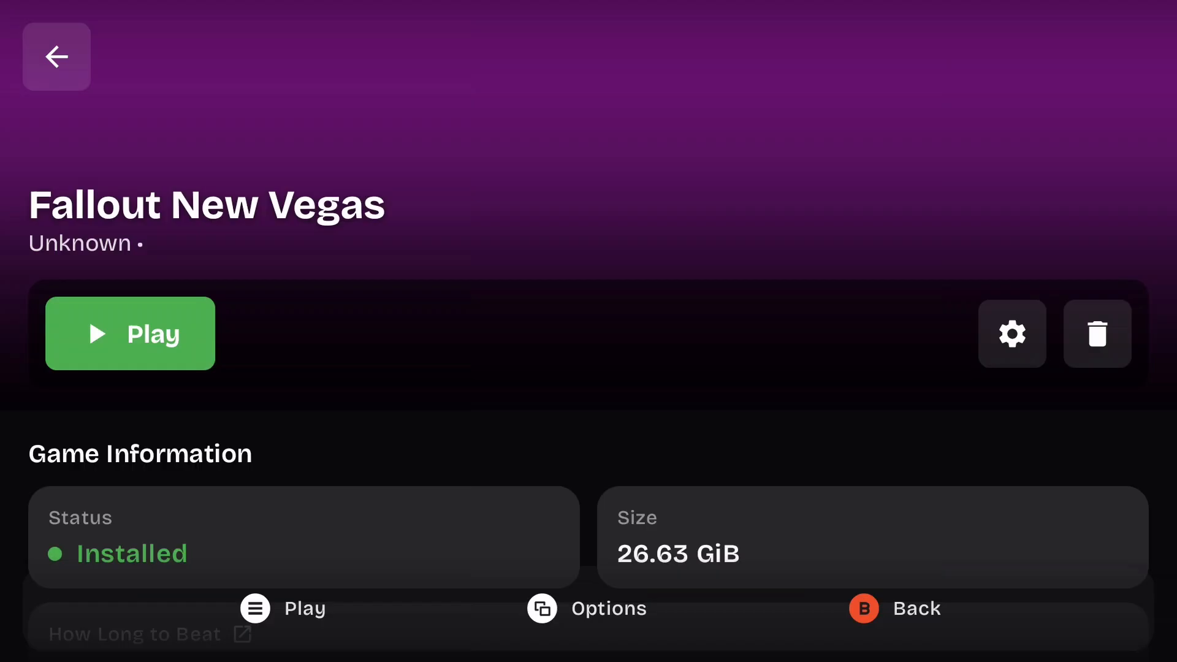
click(1012, 334)
scroll(923, 368, down, 10)
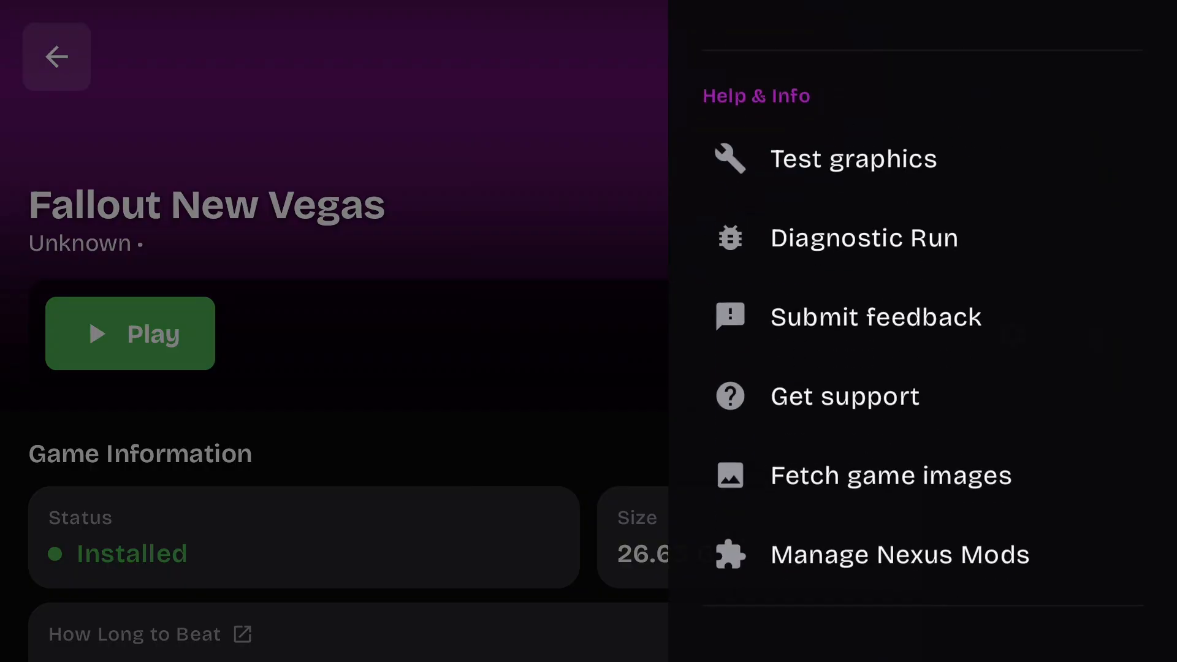
scroll(923, 368, up, 5)
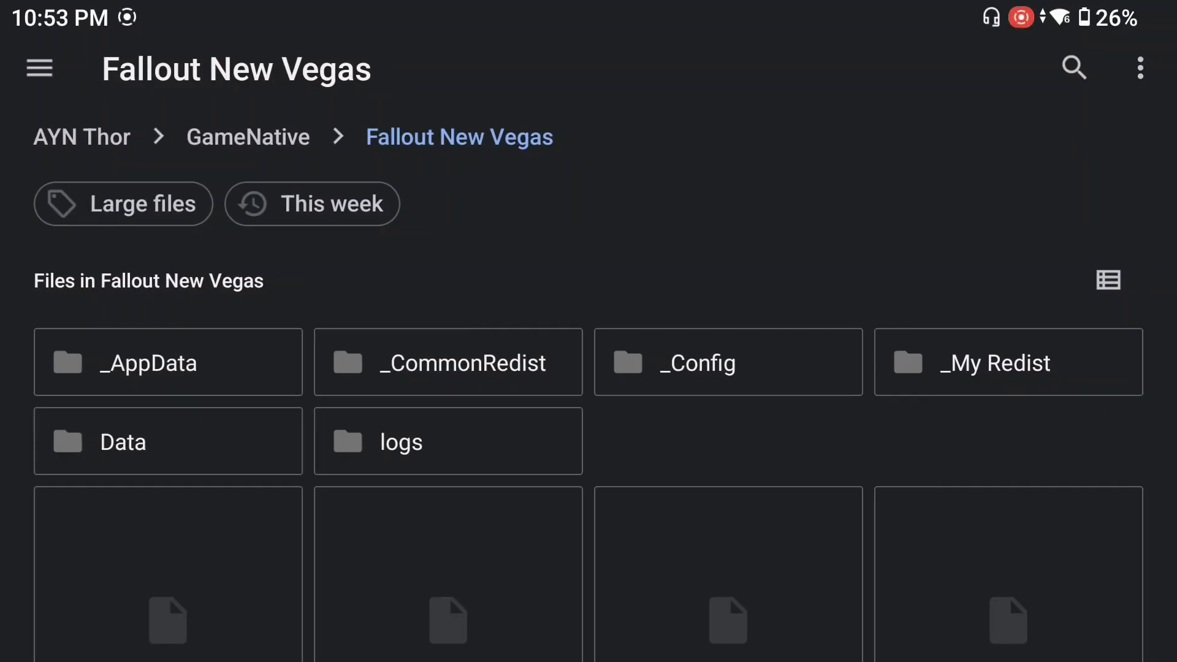
click(81, 136)
scroll(589, 429, down, 2)
click(168, 475)
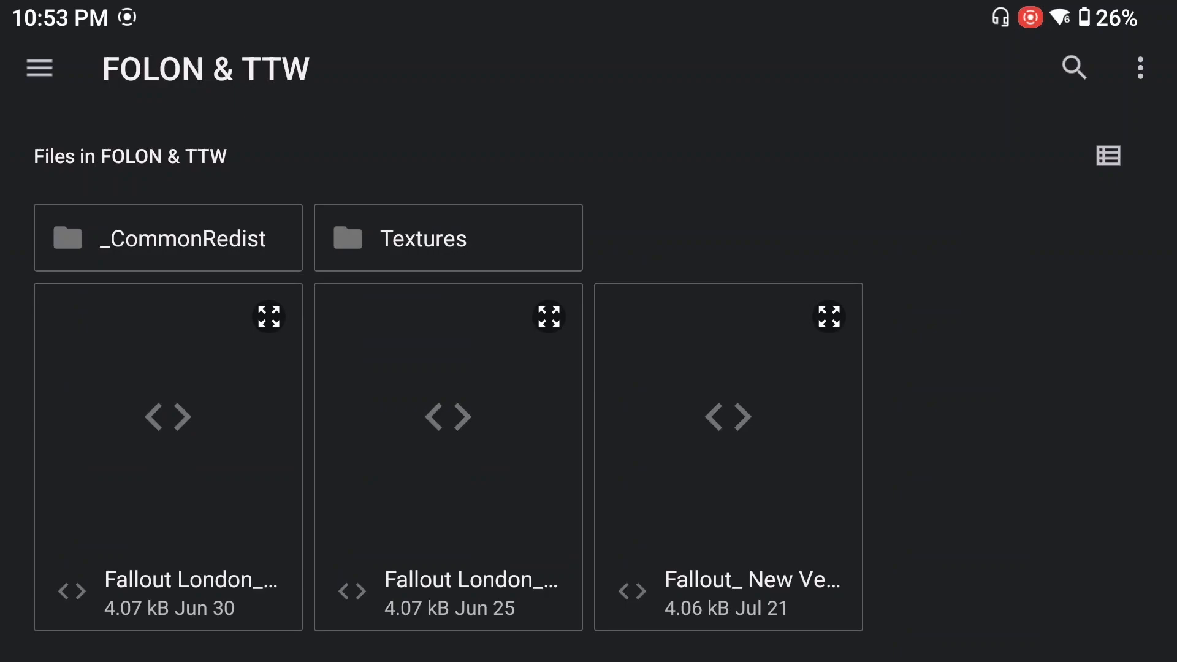
click(728, 456)
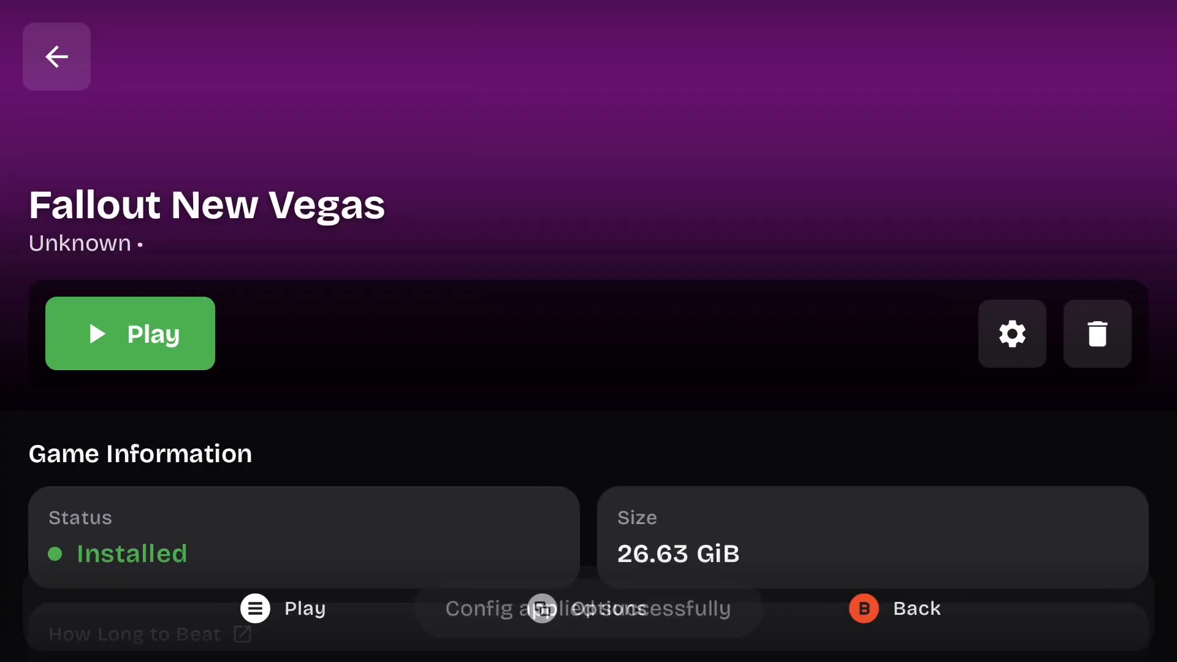
Edit the Fallout New Vegas container configuration and set its executable path to nvse_loader.exe
scroll(588, 331, down, 1)
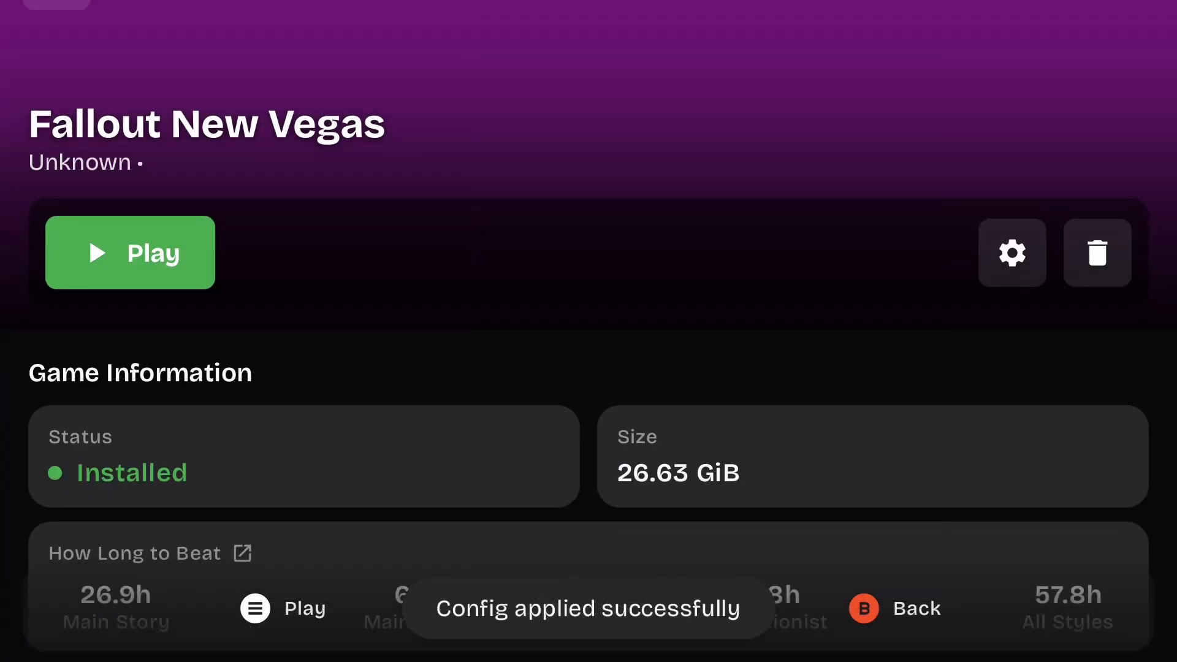
scroll(588, 331, up, 1)
click(1012, 334)
click(857, 207)
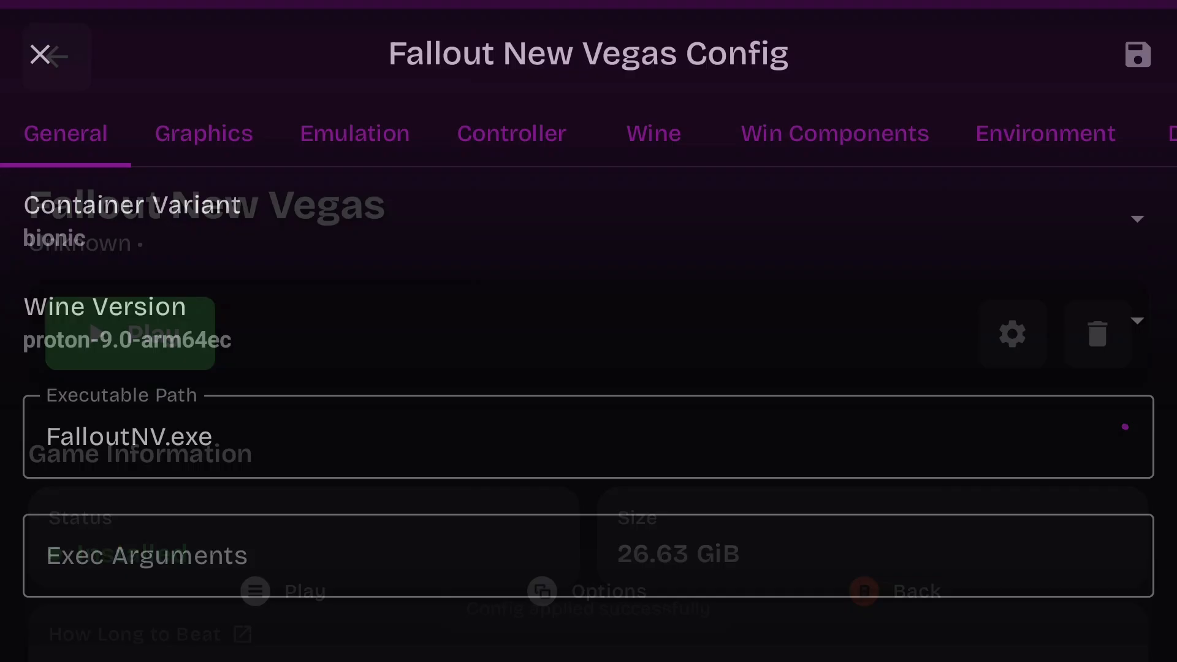
scroll(589, 398, down, 2)
scroll(588, 398, up, 2)
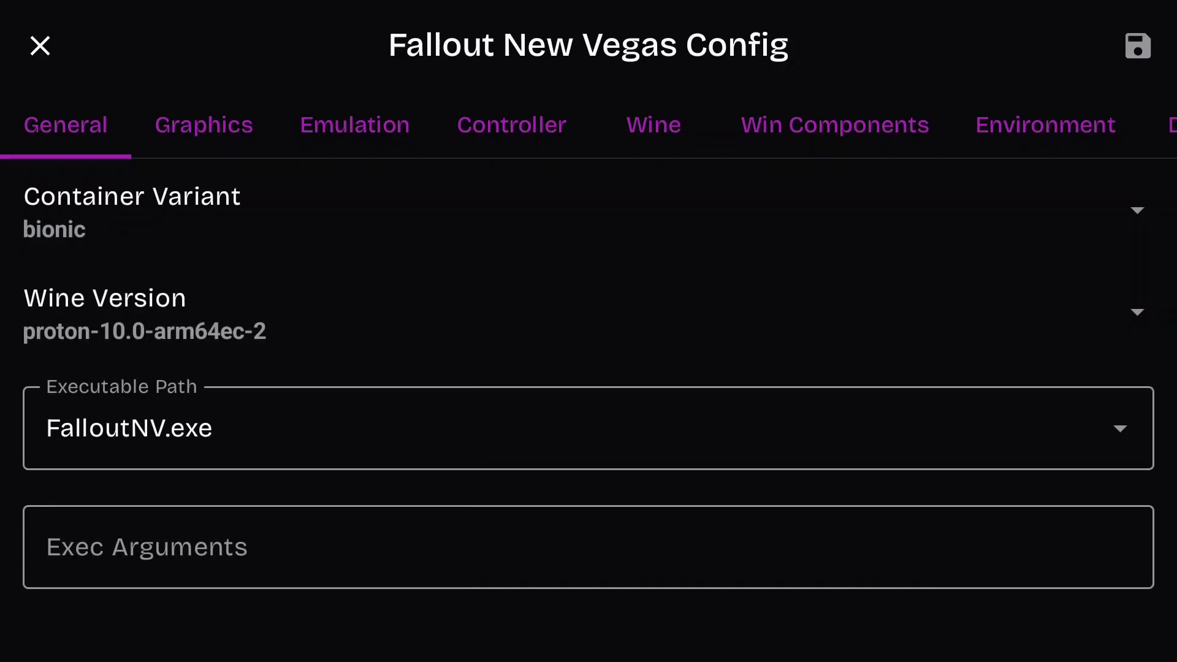
click(1120, 428)
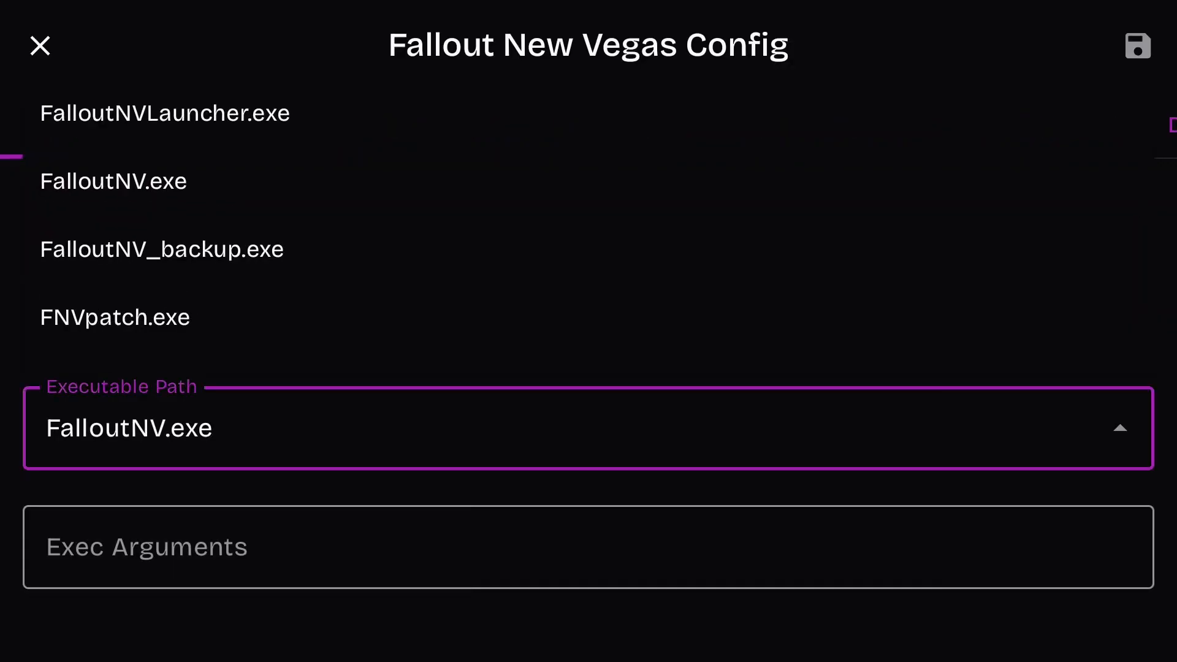
scroll(306, 245, down, 3)
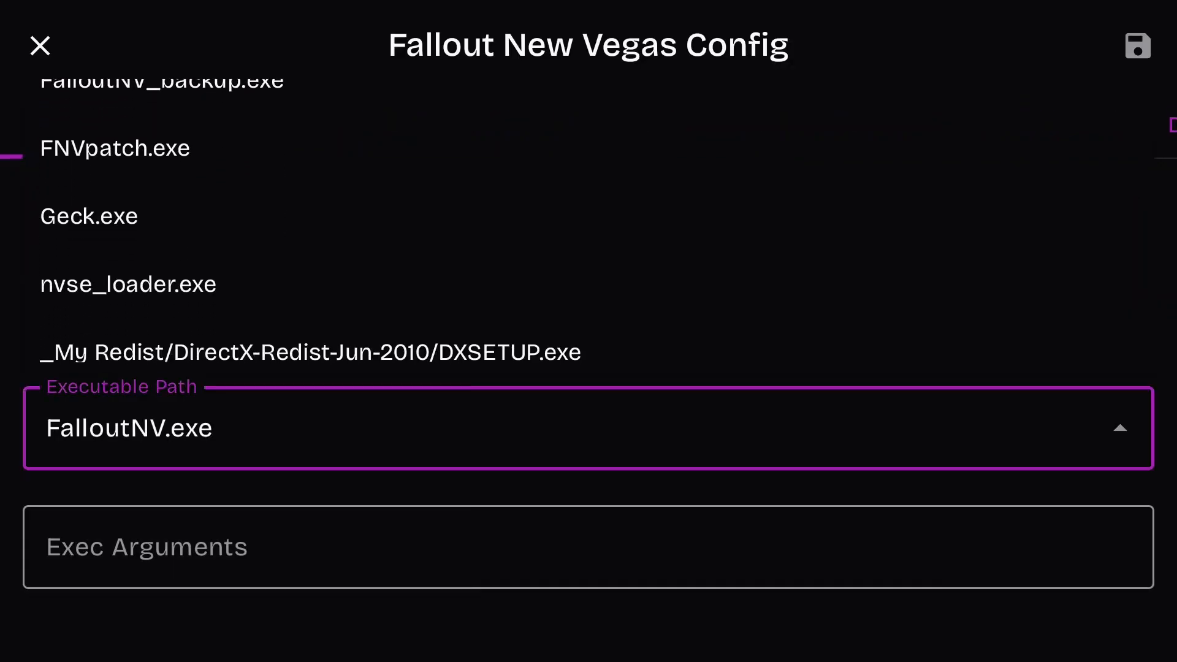
click(123, 281)
scroll(589, 393, down, 10)
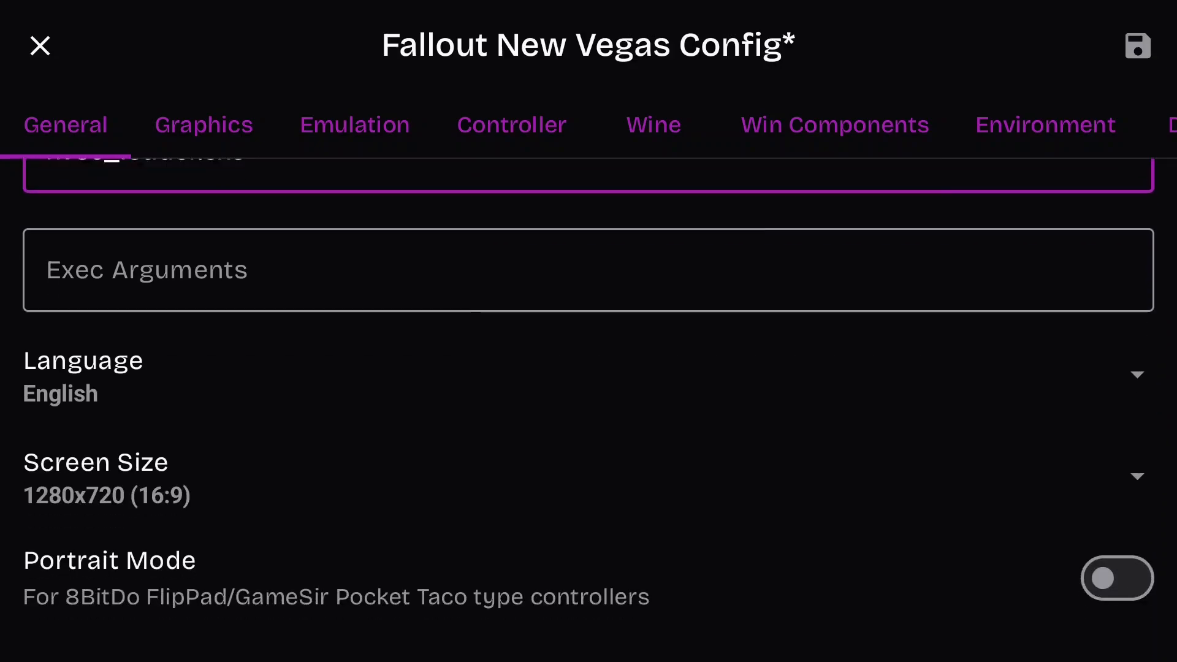
scroll(589, 392, up, 10)
Review the graphics settings for the driver, display renderer, DX wrapper, DXVK version, Vulkan extensions and device memory
click(203, 125)
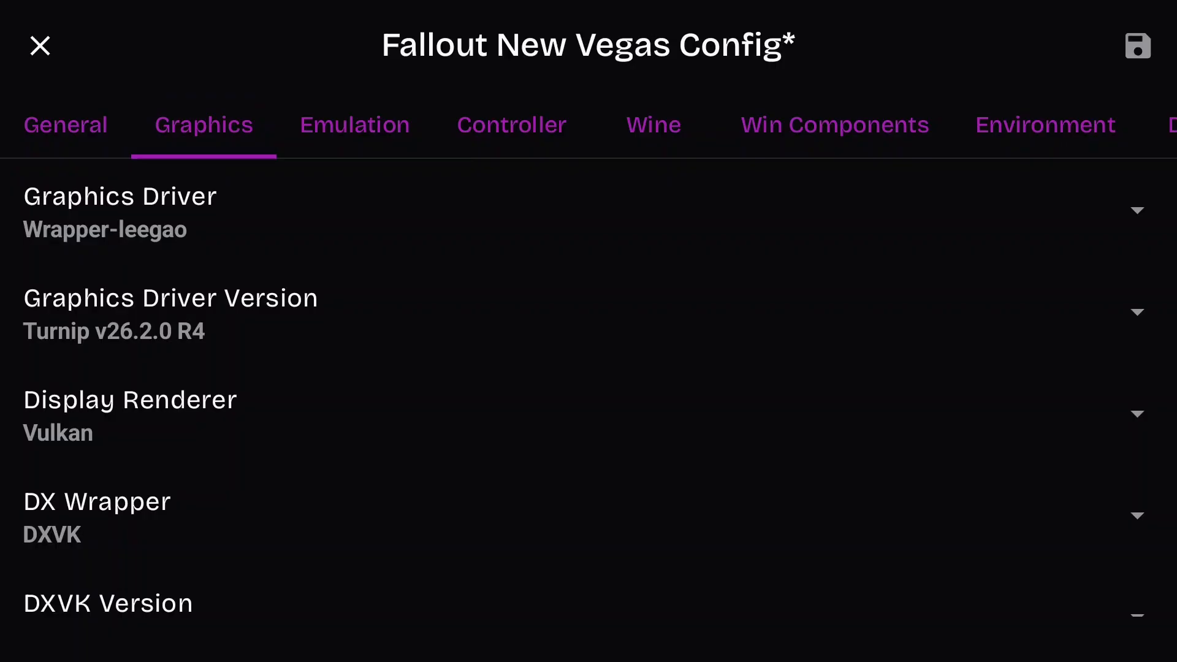
scroll(589, 392, down, 1)
scroll(588, 392, up, 1)
scroll(588, 368, down, 3)
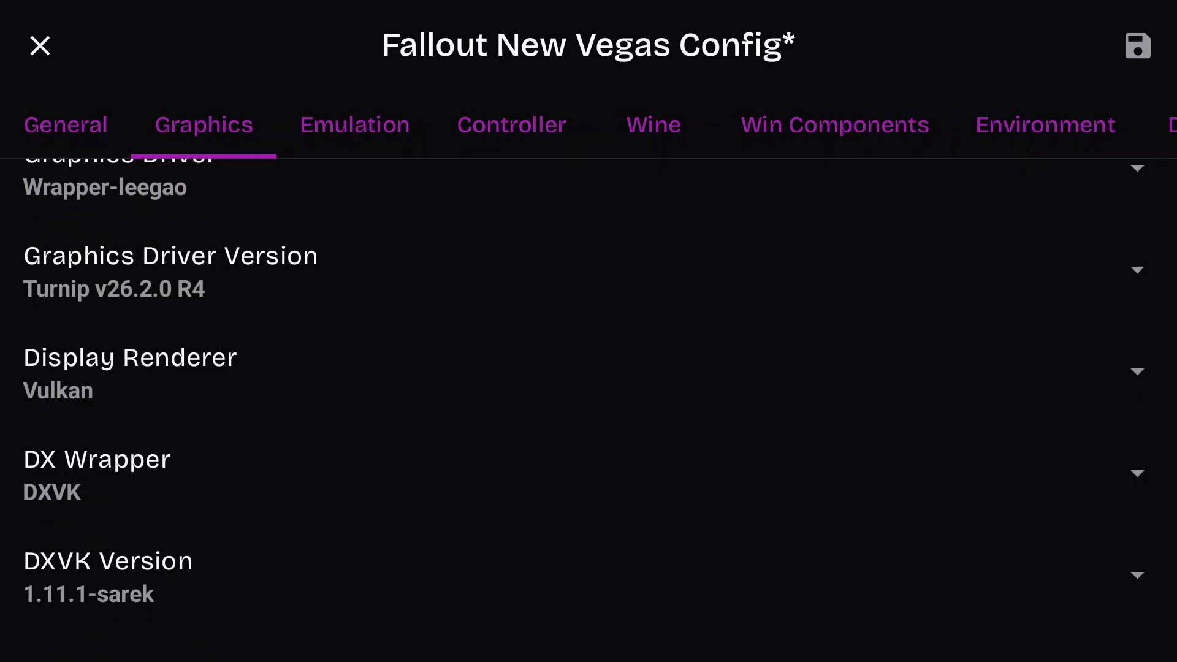
scroll(589, 405, down, 2)
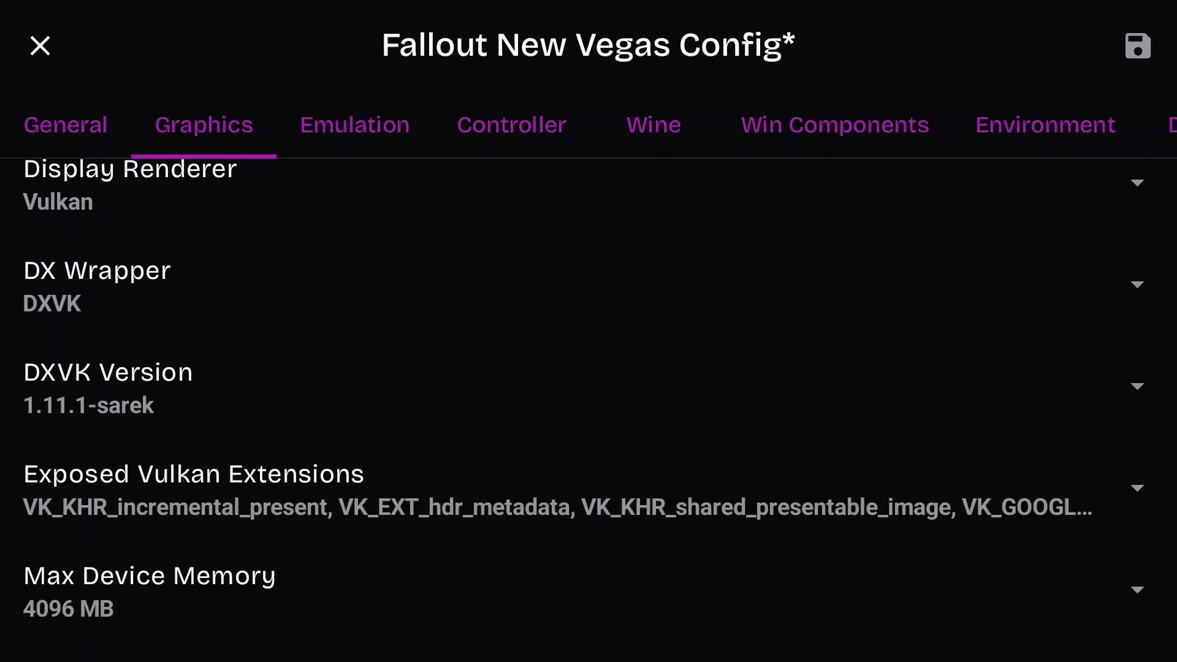
scroll(588, 368, down, 5)
scroll(588, 368, up, 1)
scroll(589, 367, down, 1)
scroll(589, 386, down, 1)
scroll(588, 386, up, 1)
scroll(588, 386, down, 3)
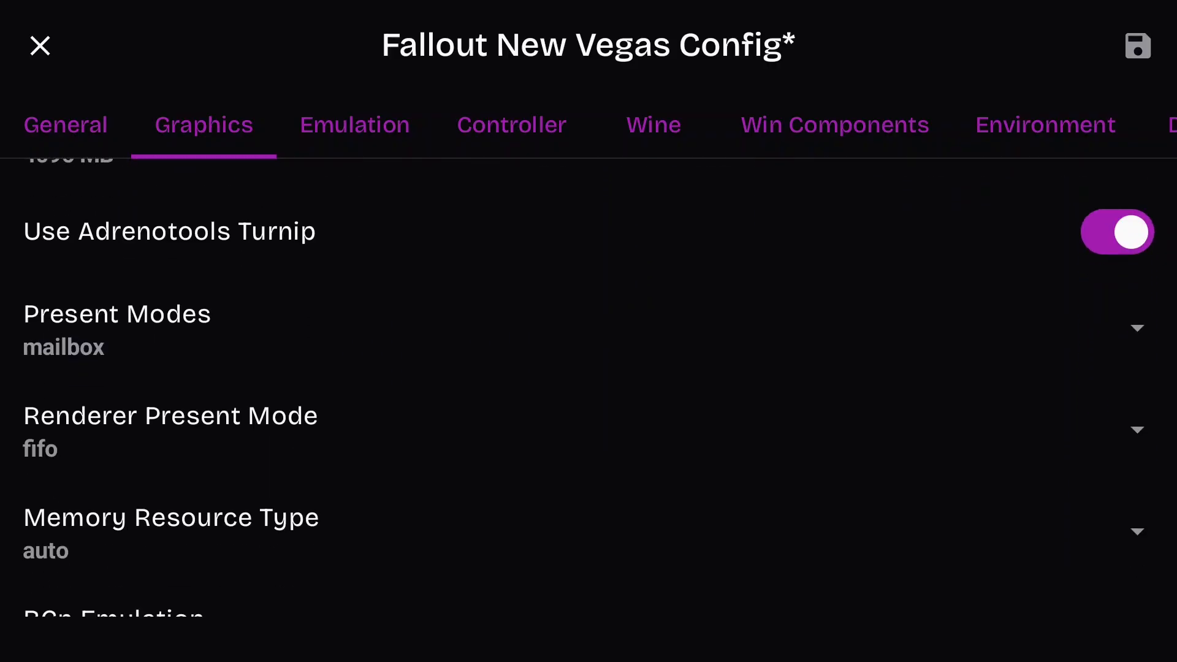
Set the Renderer Present Mode to mailbox and check the remaining graphics options
scroll(588, 386, down, 1)
scroll(588, 386, down, 1)
click(1137, 342)
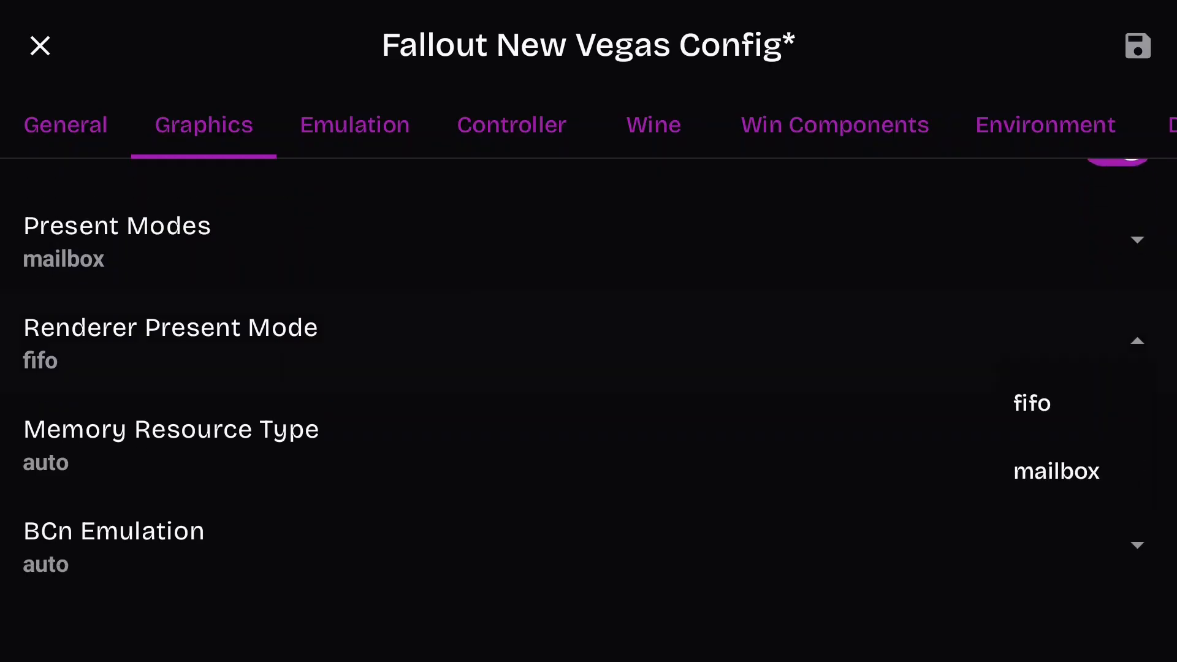
click(1056, 470)
scroll(588, 386, down, 8)
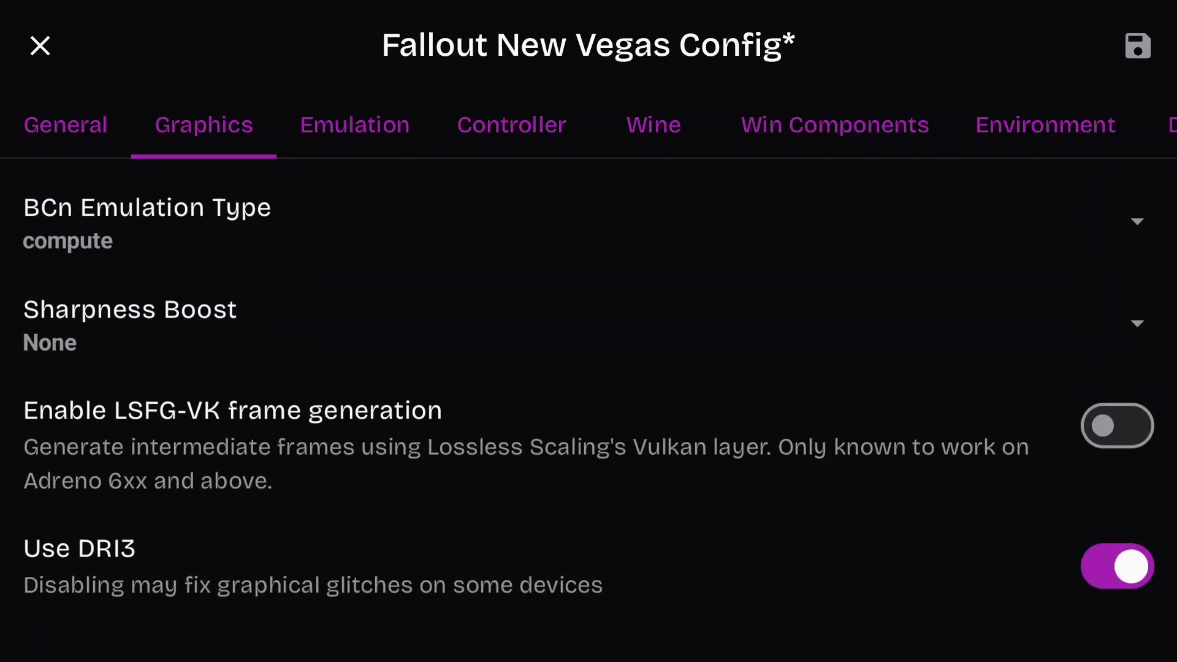
scroll(588, 386, up, 15)
Check the emulation settings and set the Wine video memory size to 4096 MB
click(354, 125)
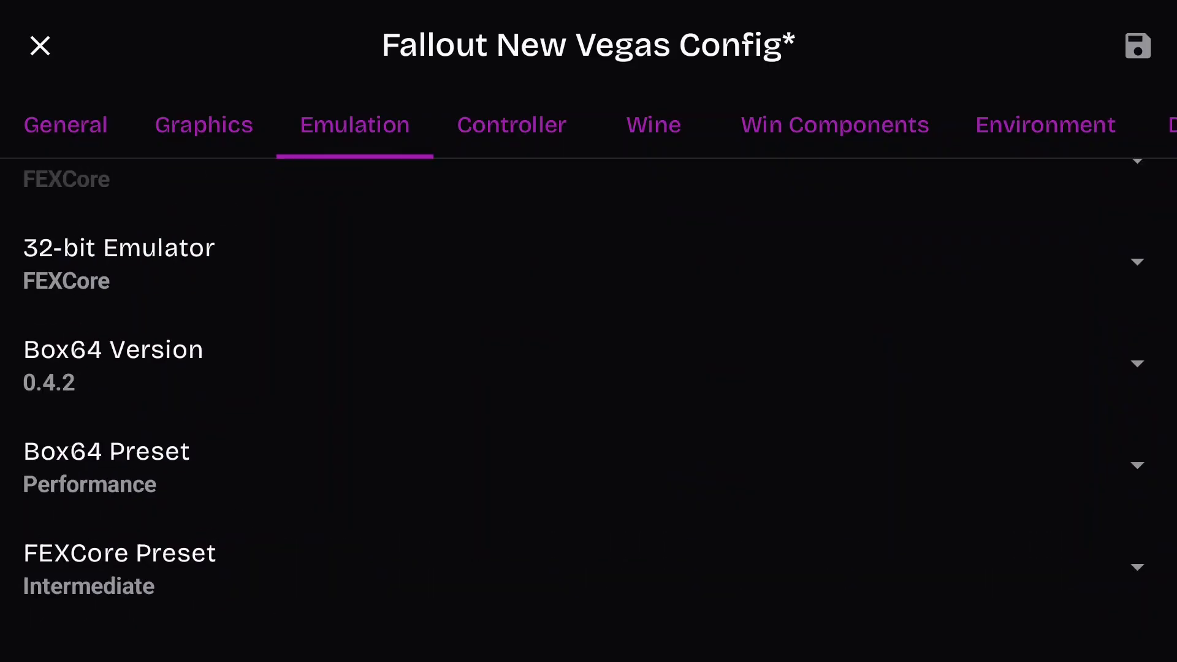
scroll(589, 386, up, 3)
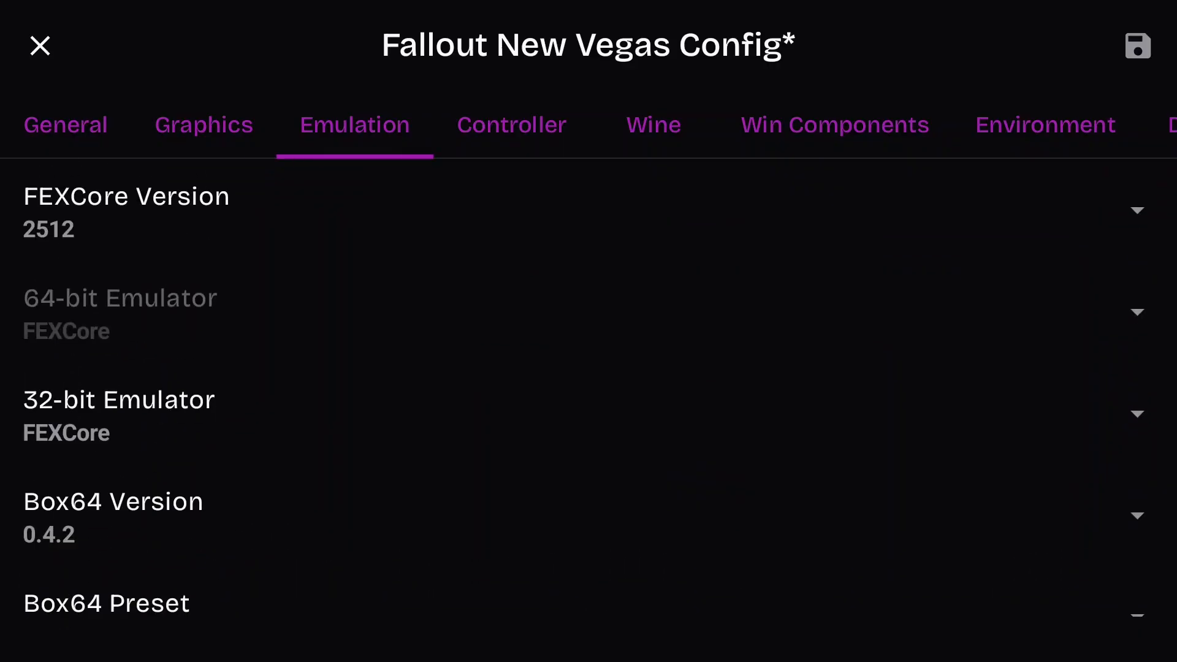
scroll(588, 386, down, 2)
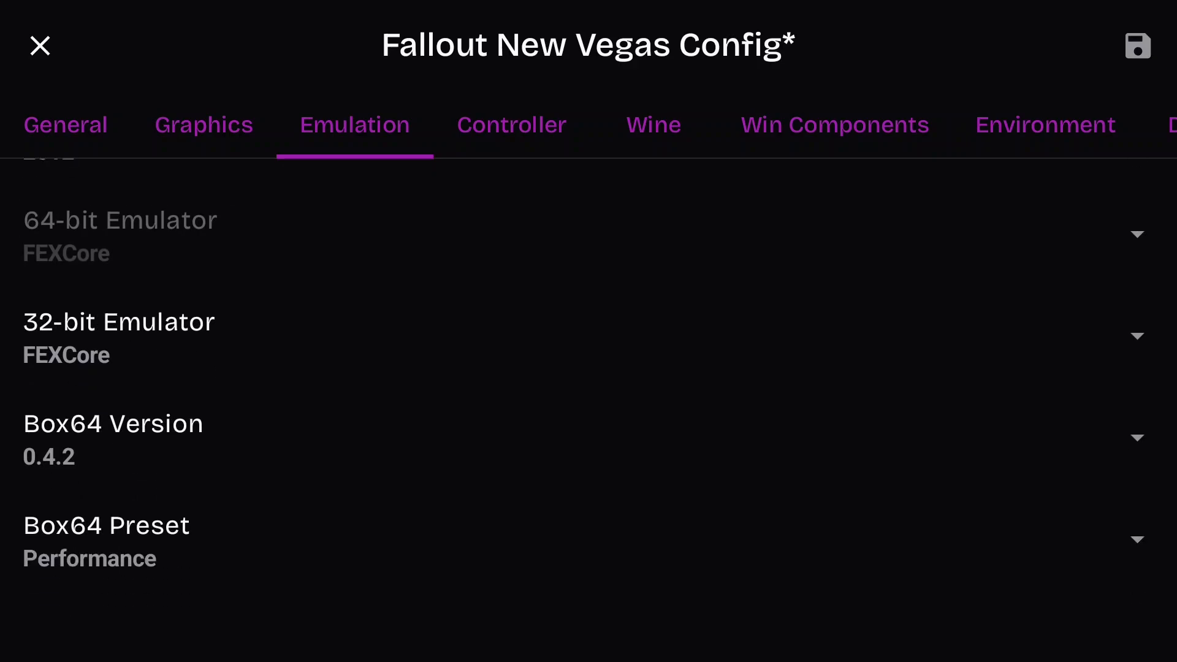
scroll(589, 386, down, 2)
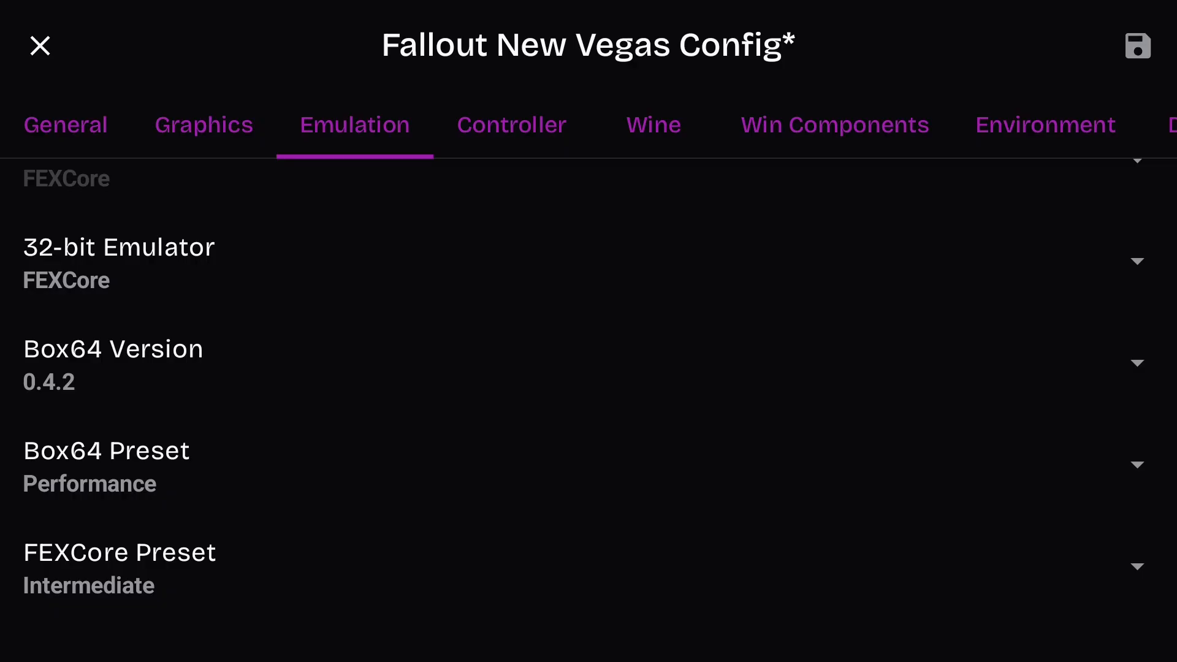
click(653, 126)
click(1137, 363)
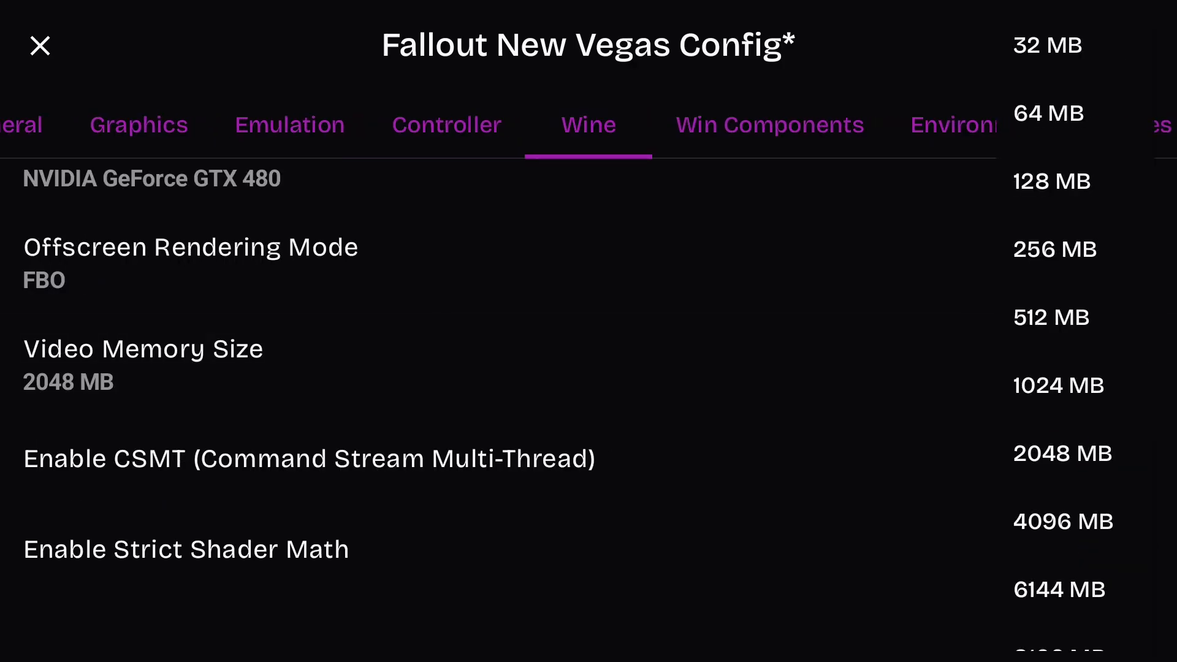
click(1063, 522)
scroll(589, 387, down, 1)
scroll(589, 387, up, 4)
scroll(589, 387, down, 3)
scroll(588, 387, up, 3)
Remove the FD_DEV_FEATURES variable from the container's environment variables
click(980, 125)
scroll(589, 387, down, 10)
scroll(589, 388, down, 2)
scroll(589, 387, down, 1)
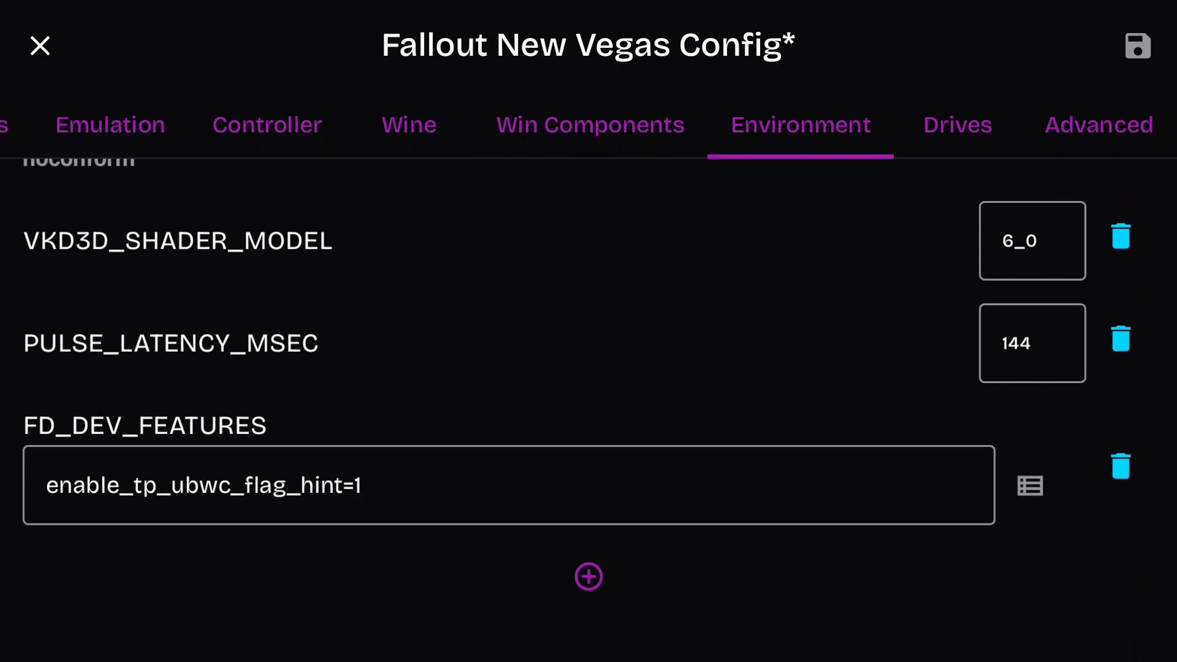
click(1120, 468)
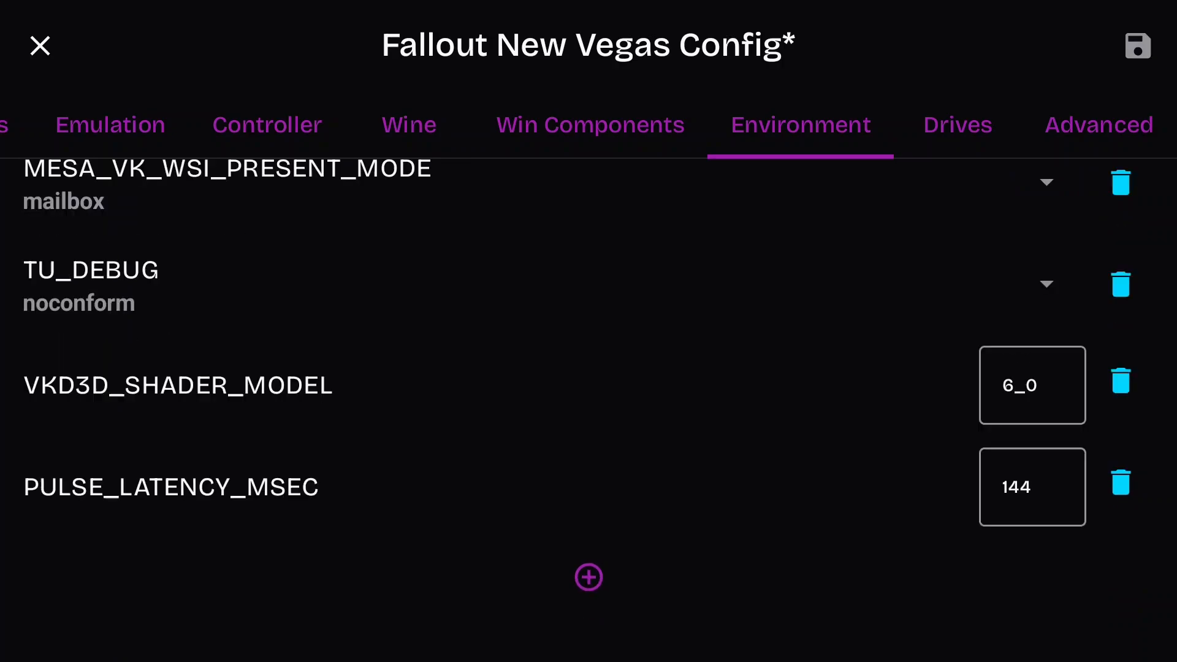
Add the predefined environment variable FD_DEV_FEATURES with its suggested value enable_tp_ubwc_flag_hint=1
click(589, 576)
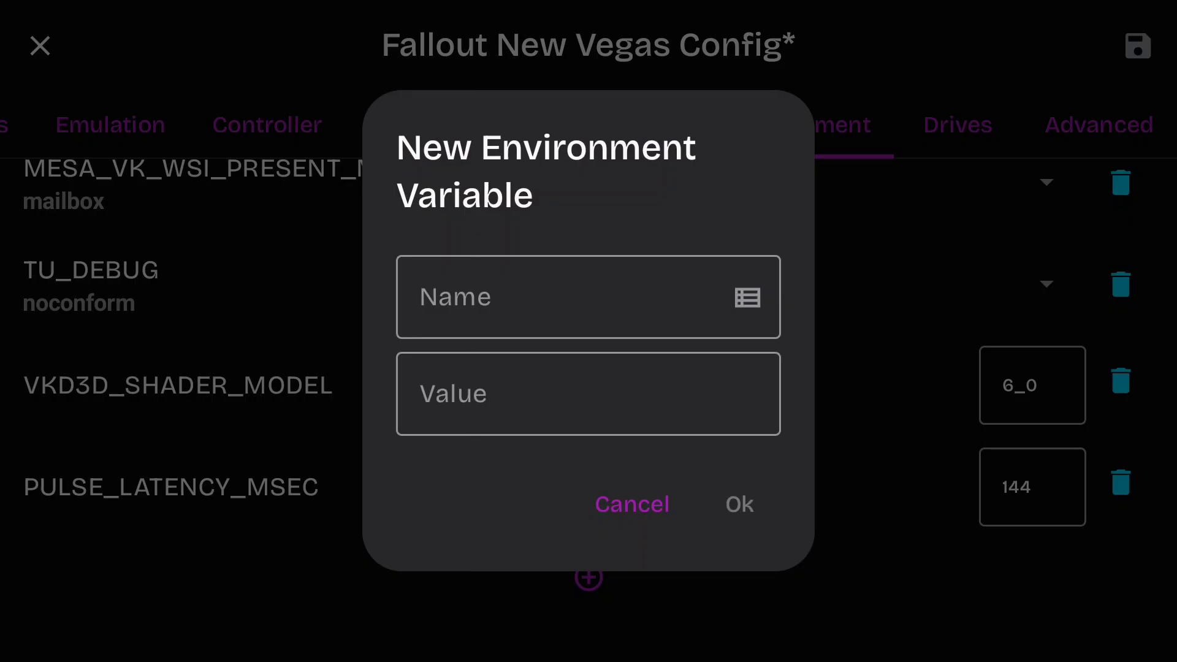
click(747, 297)
scroll(589, 368, down, 10)
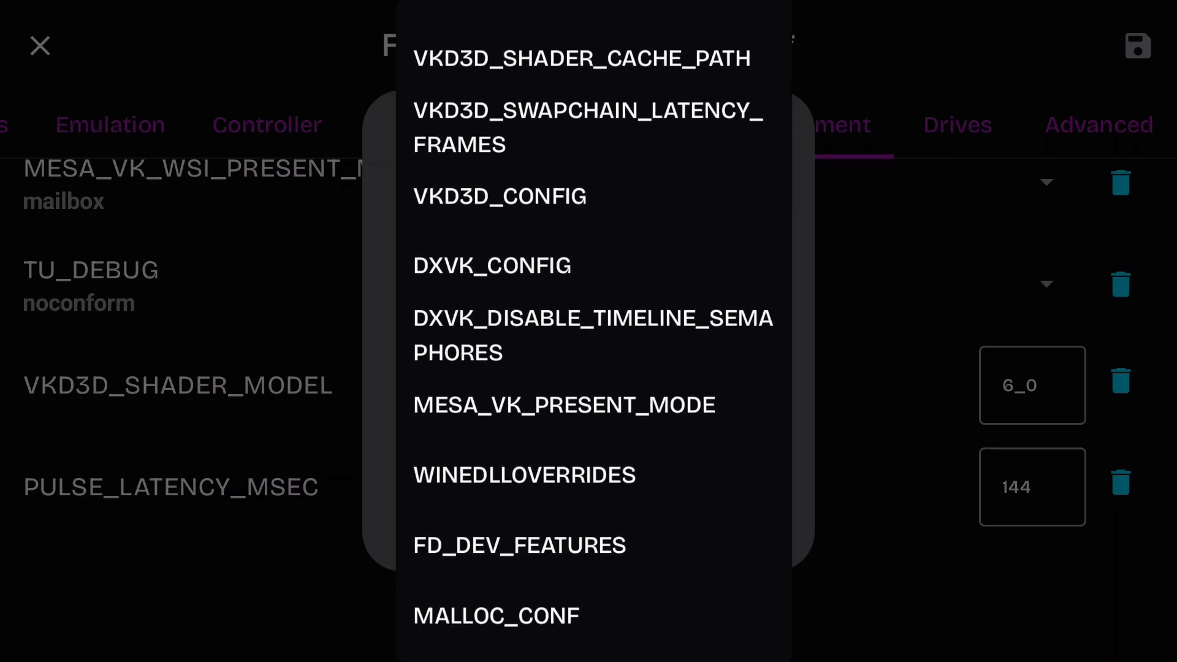
click(521, 549)
click(747, 392)
click(886, 470)
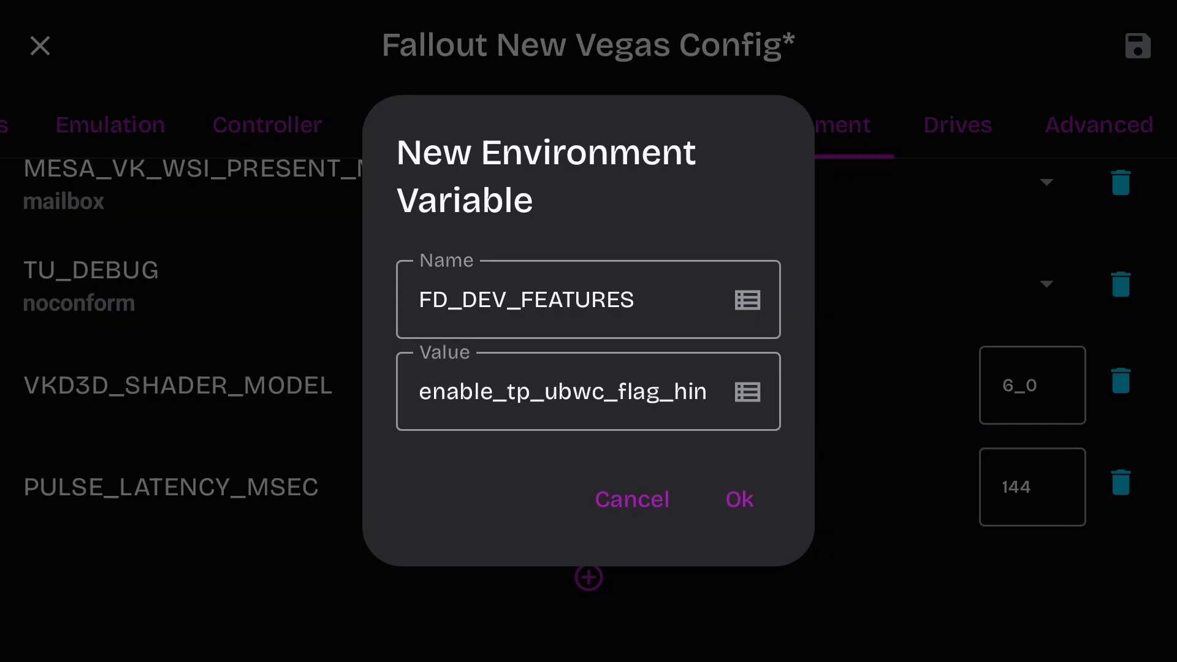
click(739, 499)
scroll(589, 367, up, 5)
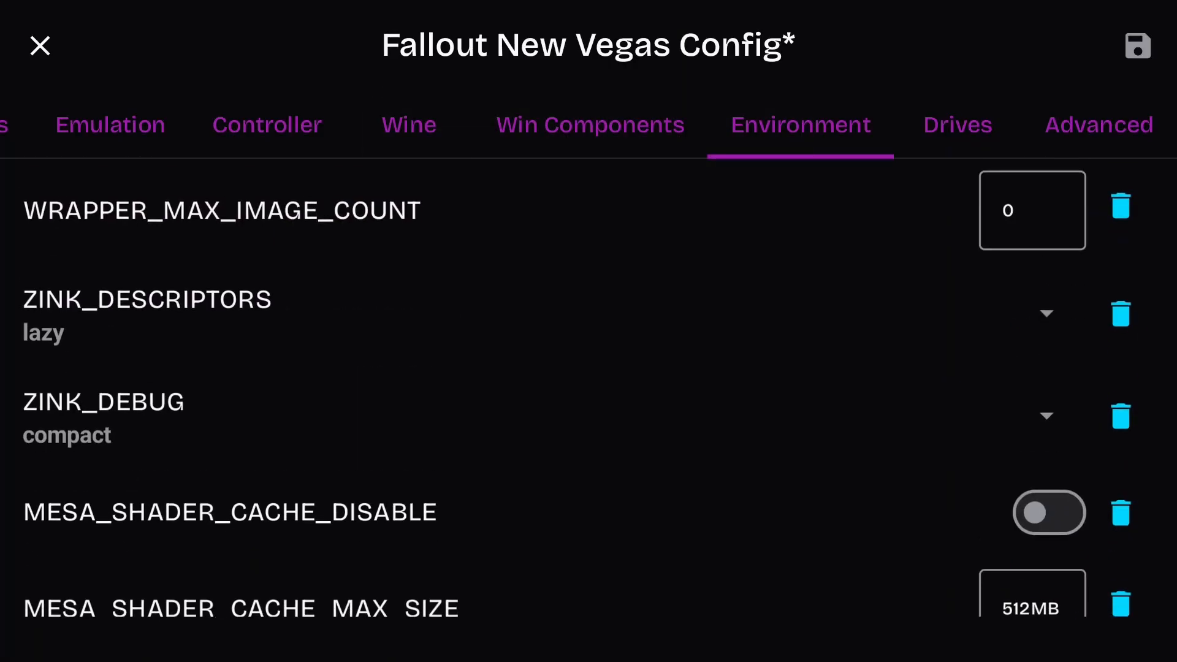
Enable CPU7 in the general processor affinity and leave the container configuration
click(1098, 125)
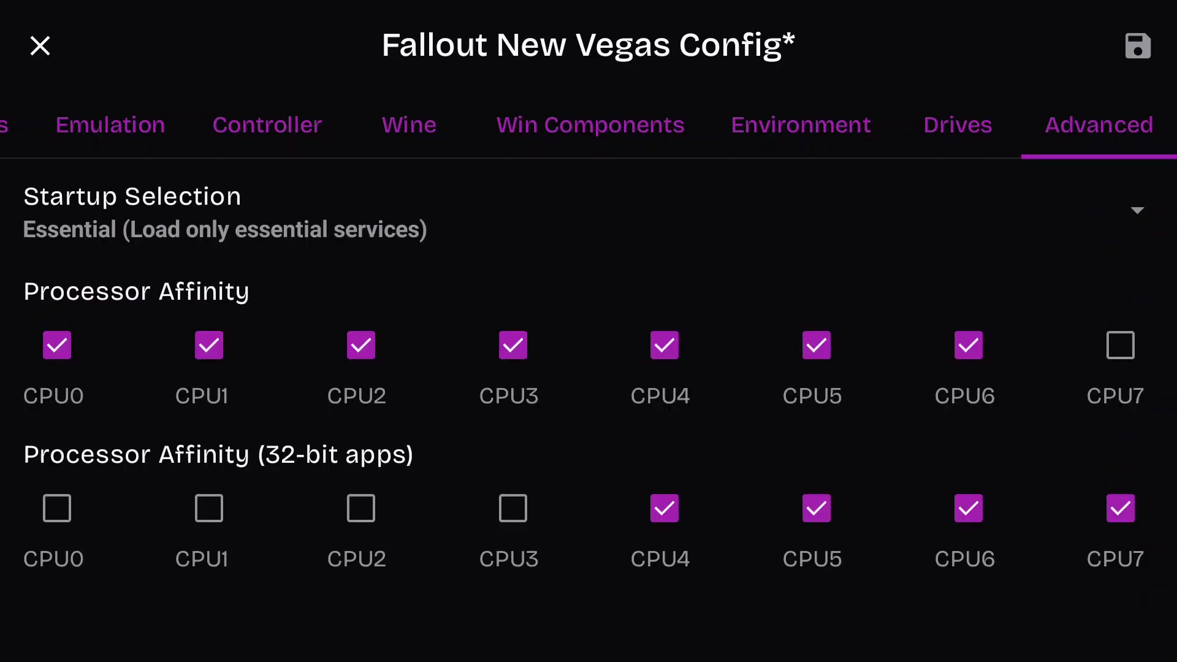
click(1120, 346)
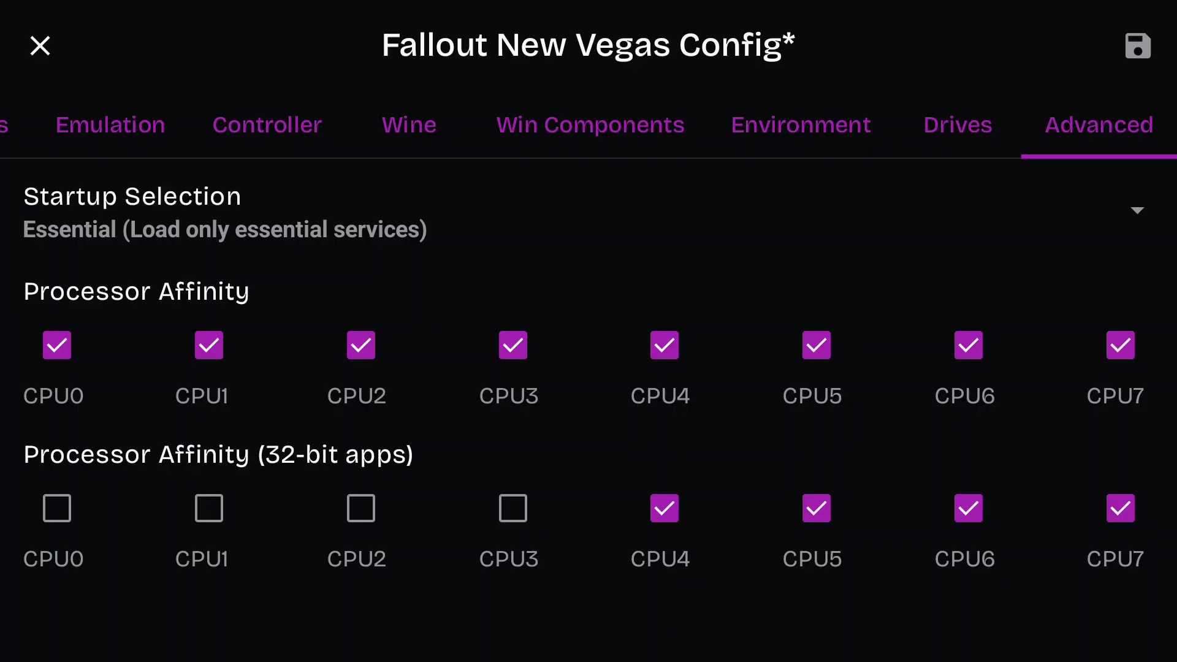
key(Escape)
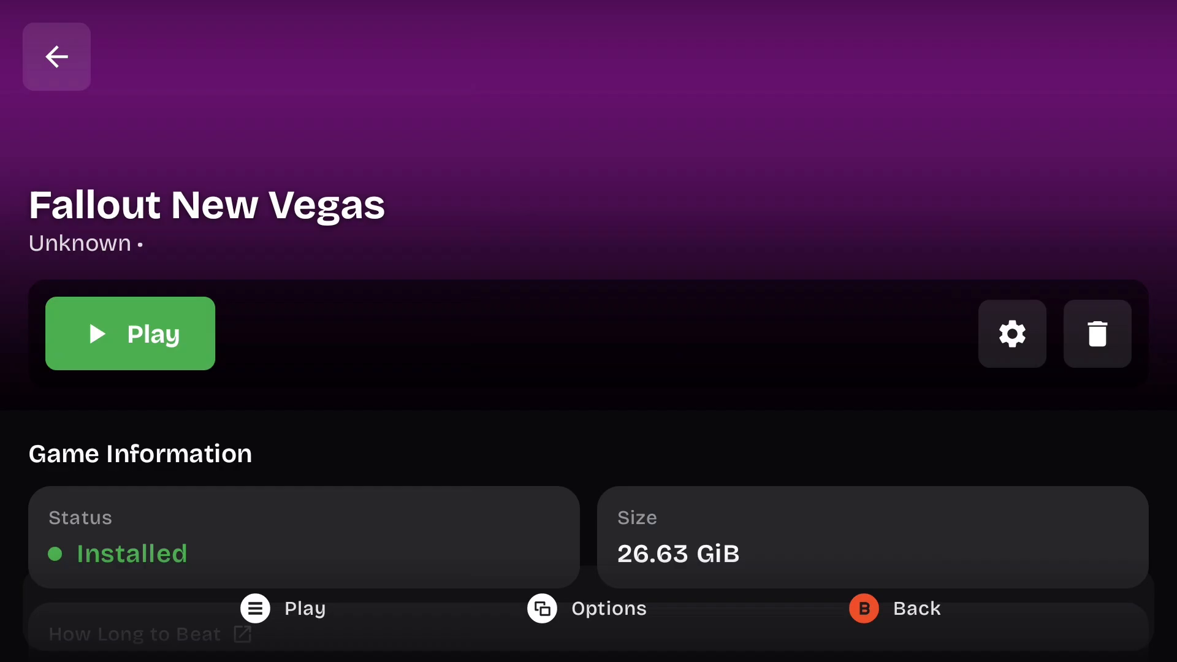
Launch Fallout New Vegas once and exit the running session back to the game library
key(Return)
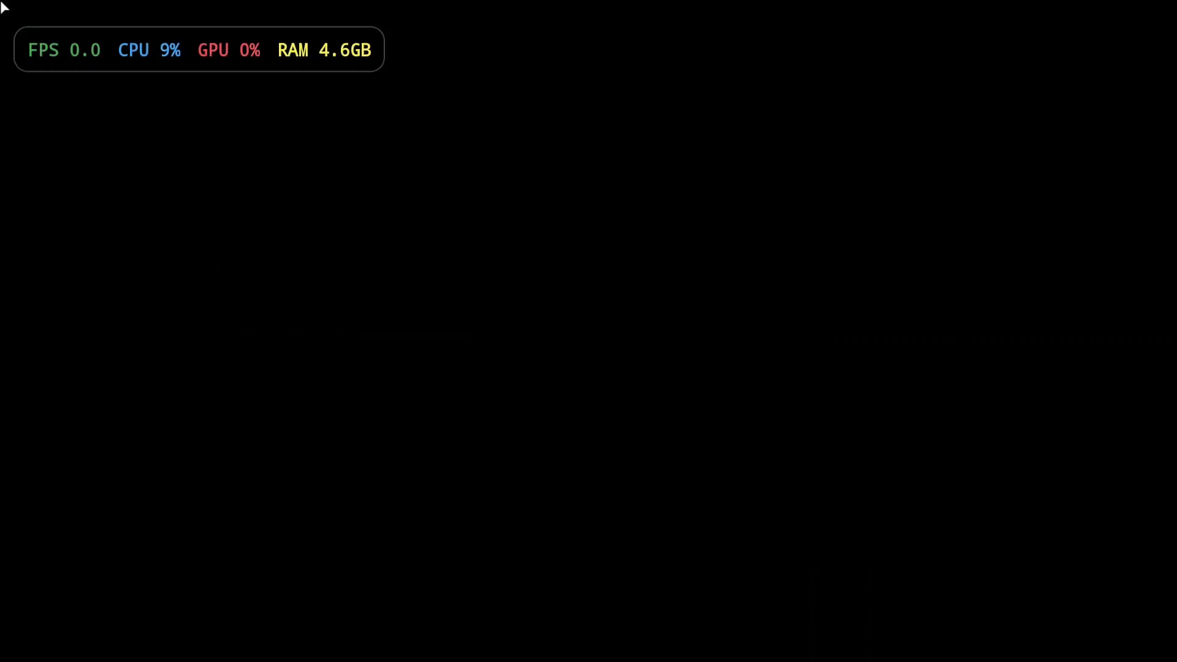
key(Escape)
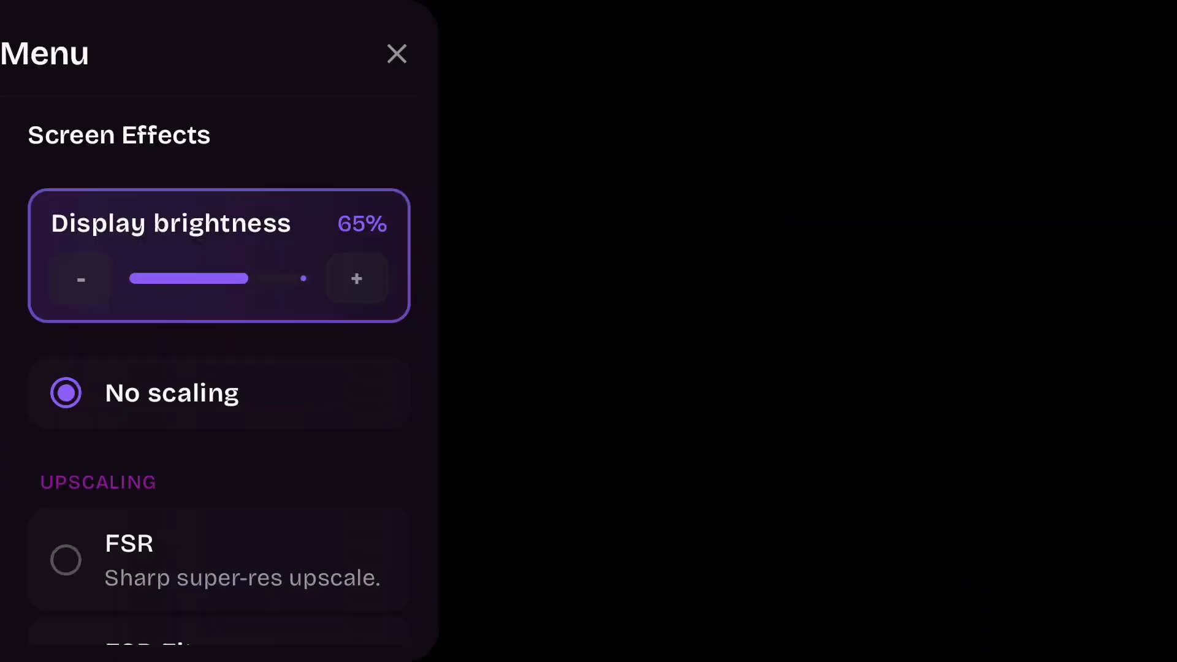
key(Down)
key(Return)
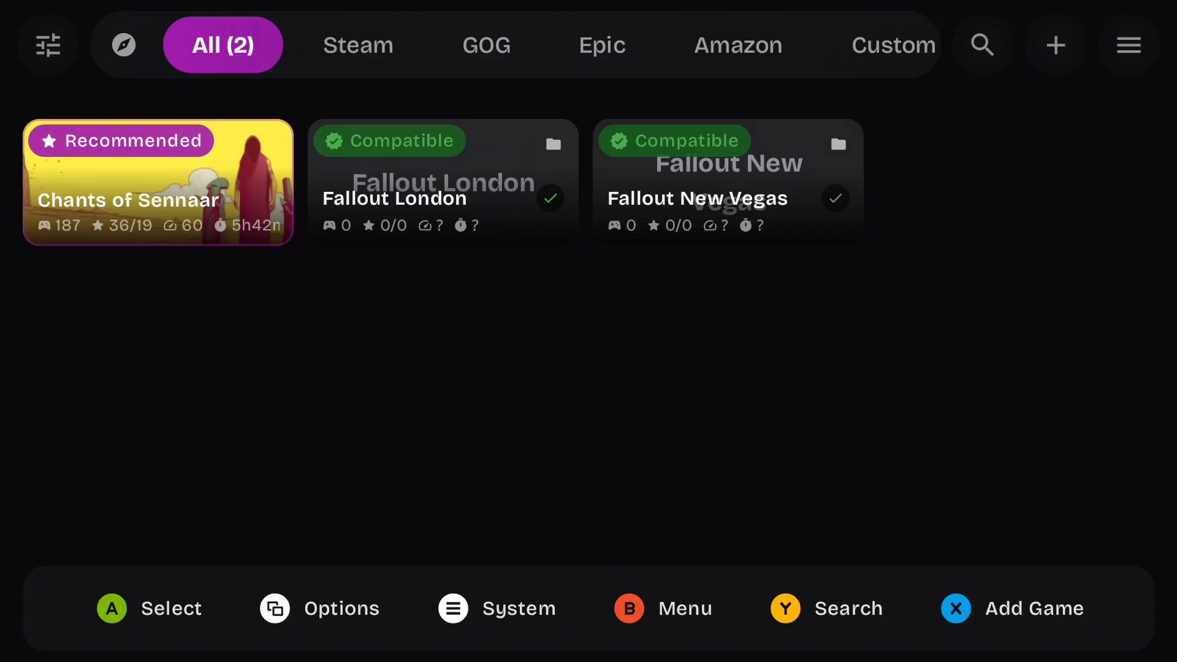
Open the Fallout New Vegas container to its Windows desktop and file manager
click(728, 186)
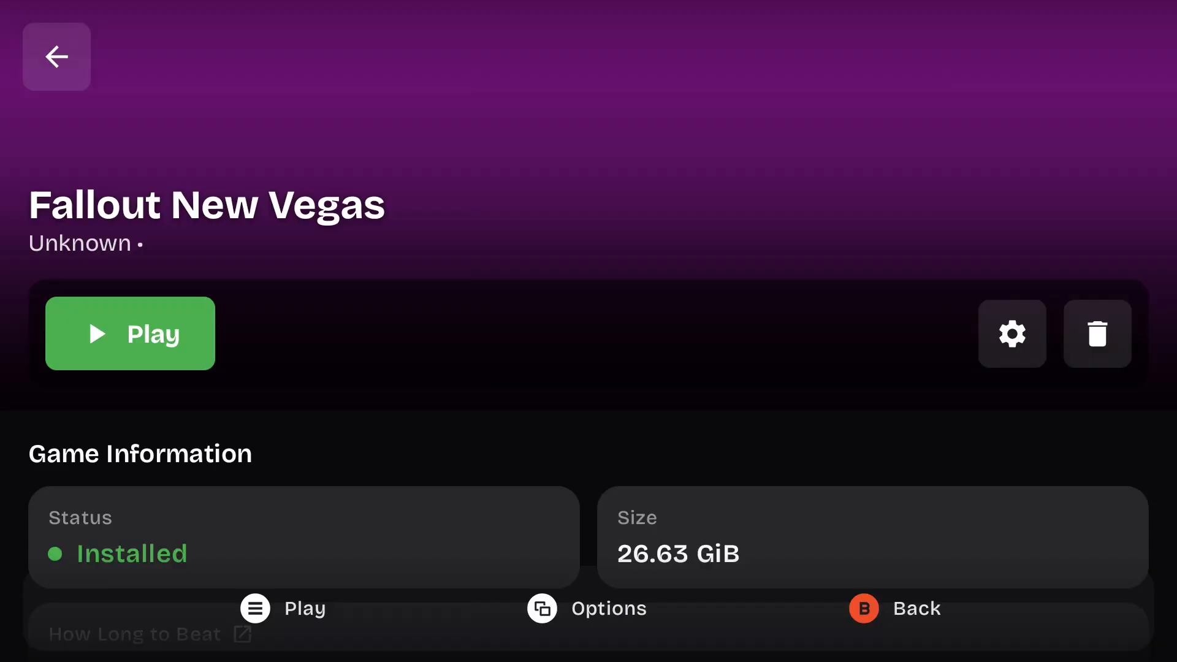
click(1012, 334)
click(865, 286)
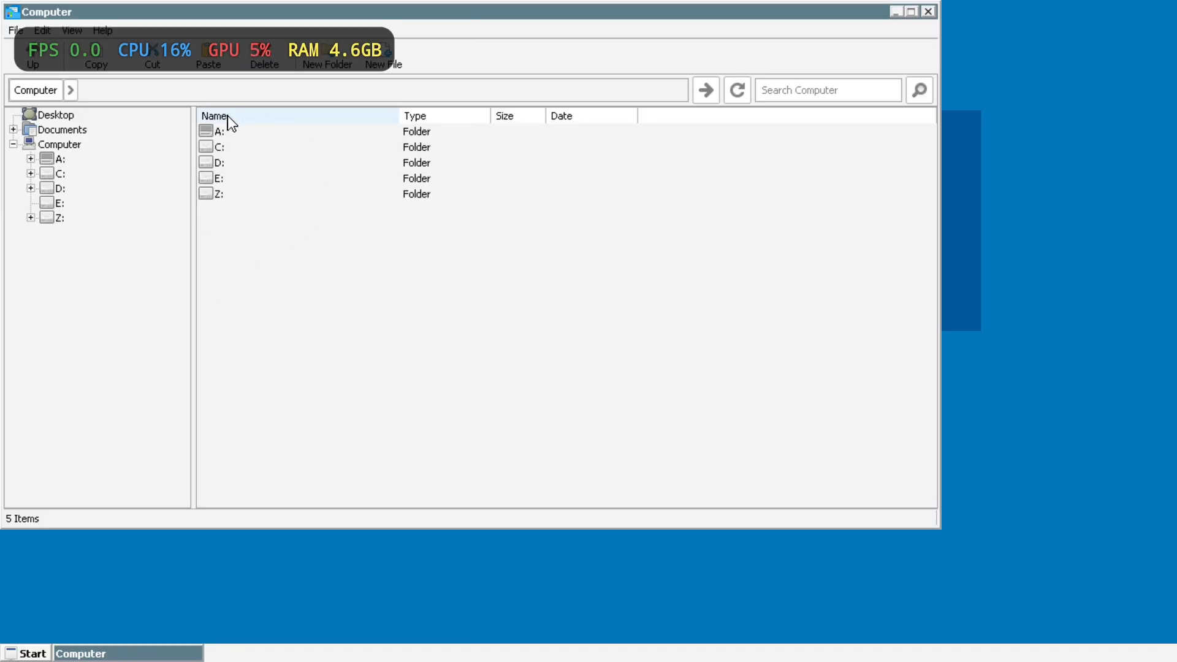
Run install_all.bat from the Visual-C-Runtimes-All-in-One-Jun-2026 folder inside _My Redist on drive A:
double_click(207, 132)
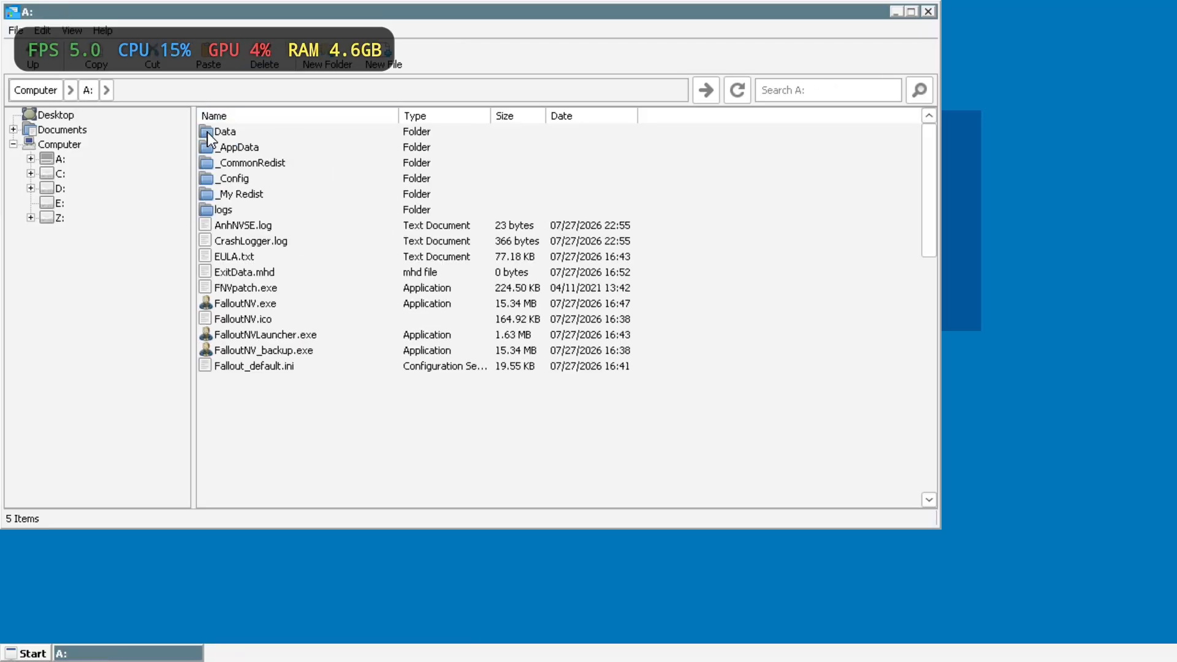
double_click(242, 194)
double_click(277, 150)
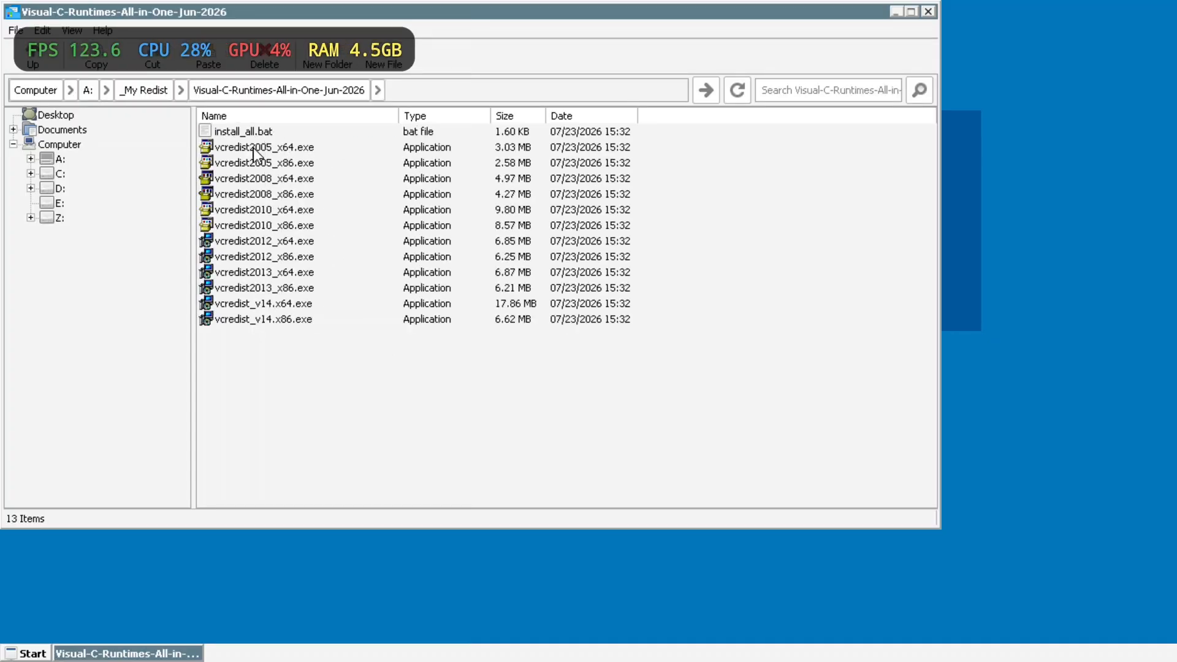
double_click(255, 131)
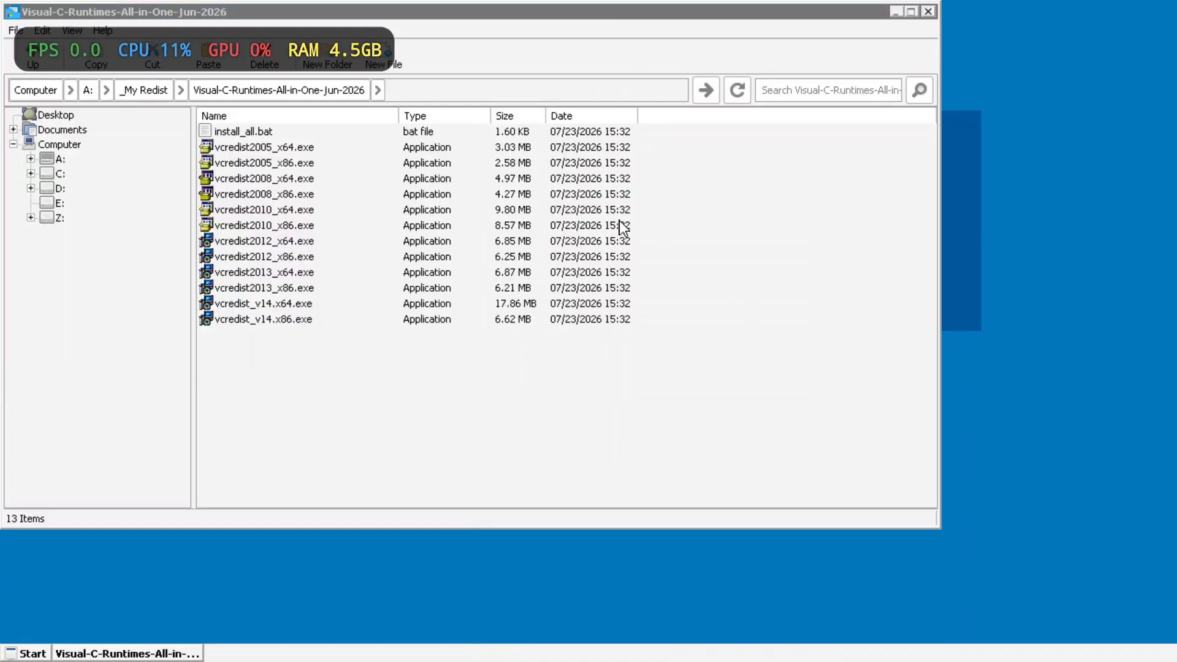
Turn off the Performance HUD overlay and return to the container's desktop
key(Escape)
key(Left)
key(Down)
key(Down)
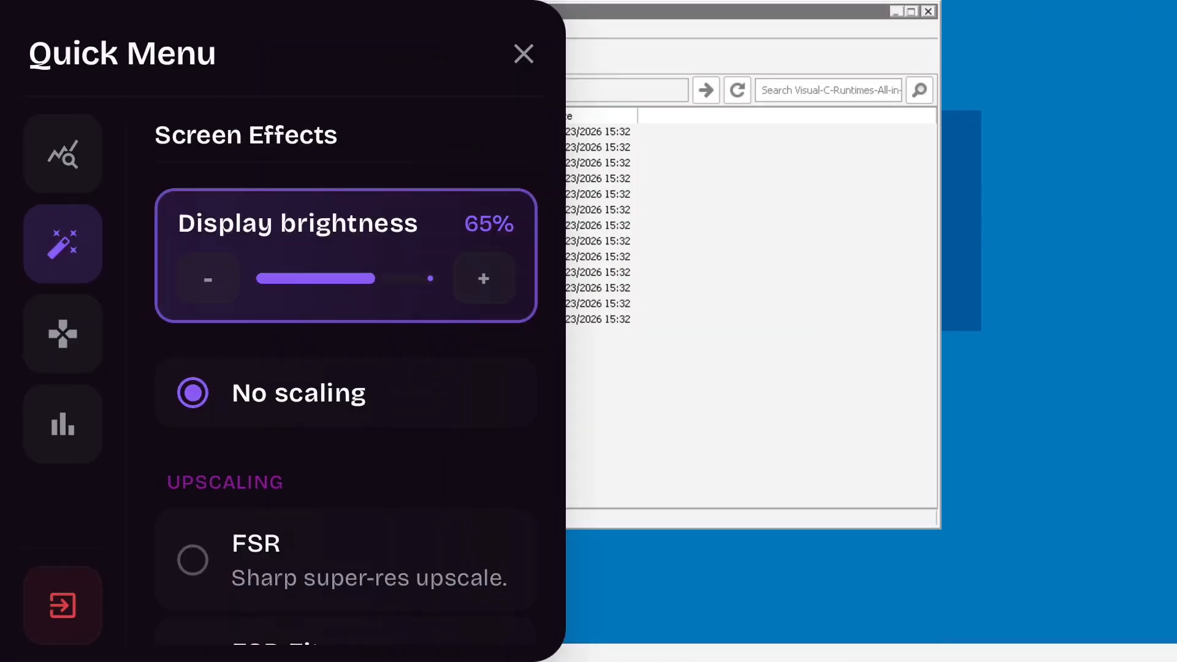
key(Up)
key(Up)
key(Up)
key(Right)
key(Down)
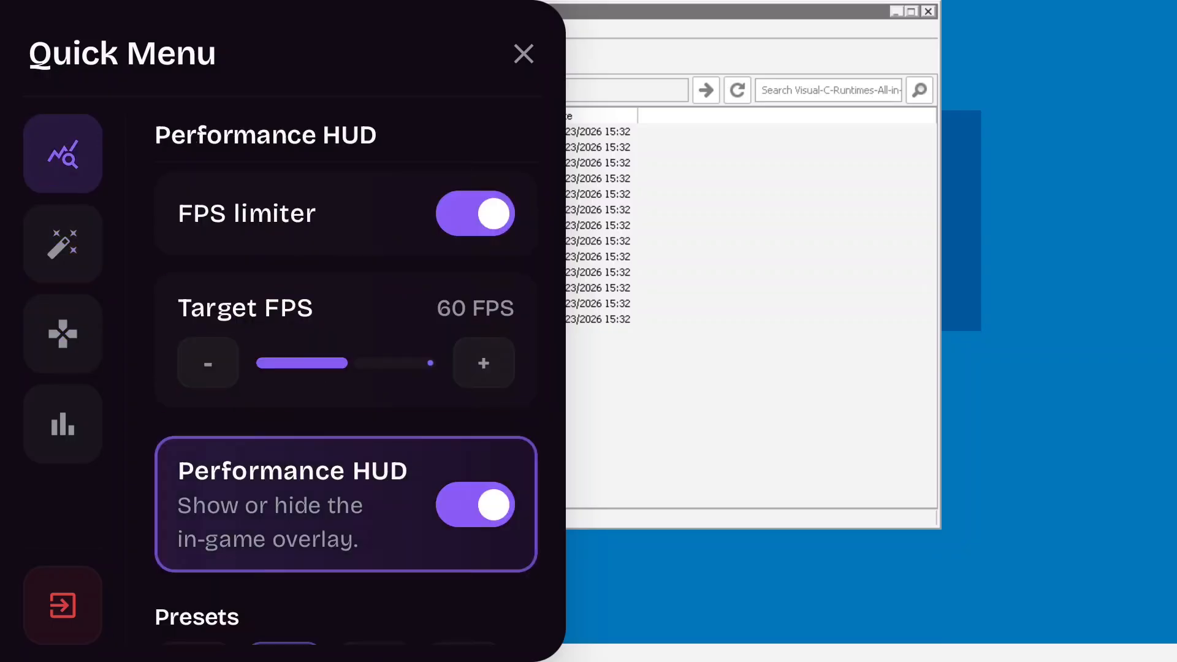
key(Return)
key(Escape)
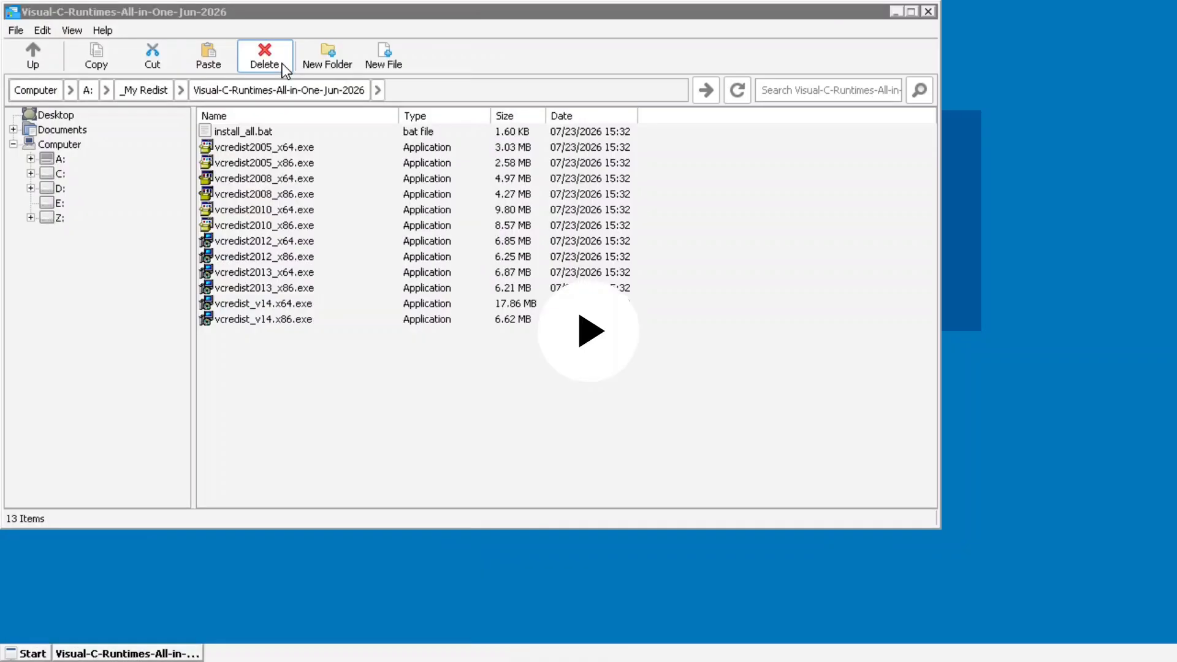
Start DXSETUP.exe from the DirectX-Redist-Jun-2010 folder inside _My Redist on drive A:
click(60, 159)
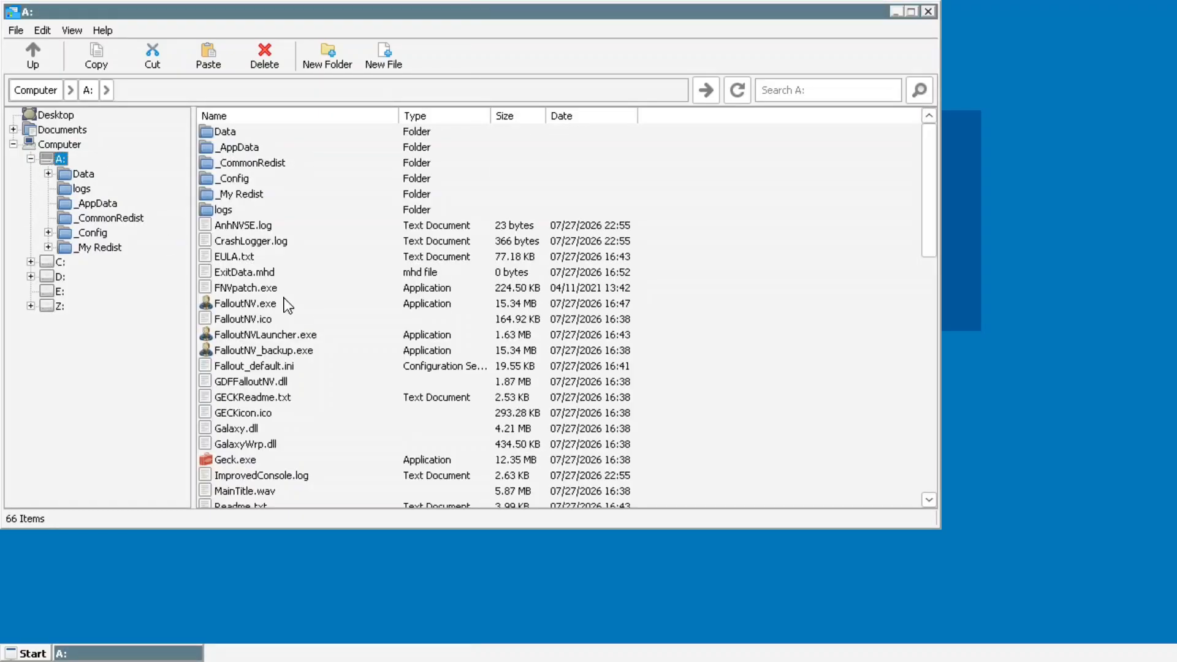
double_click(250, 195)
double_click(252, 131)
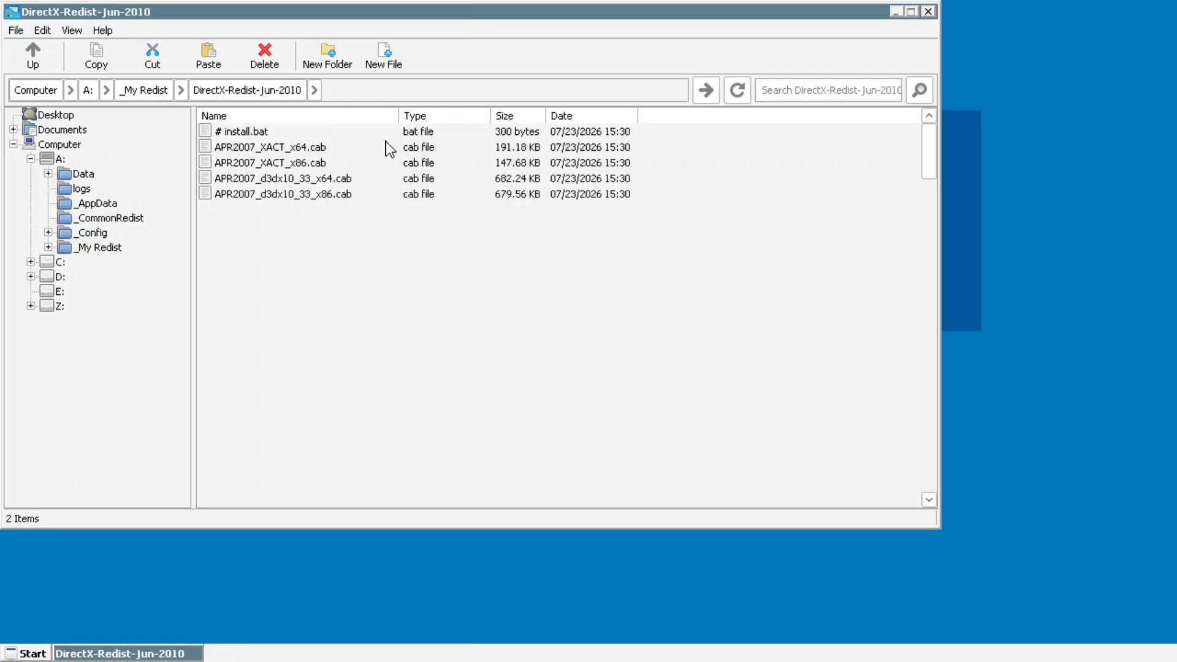
click(931, 269)
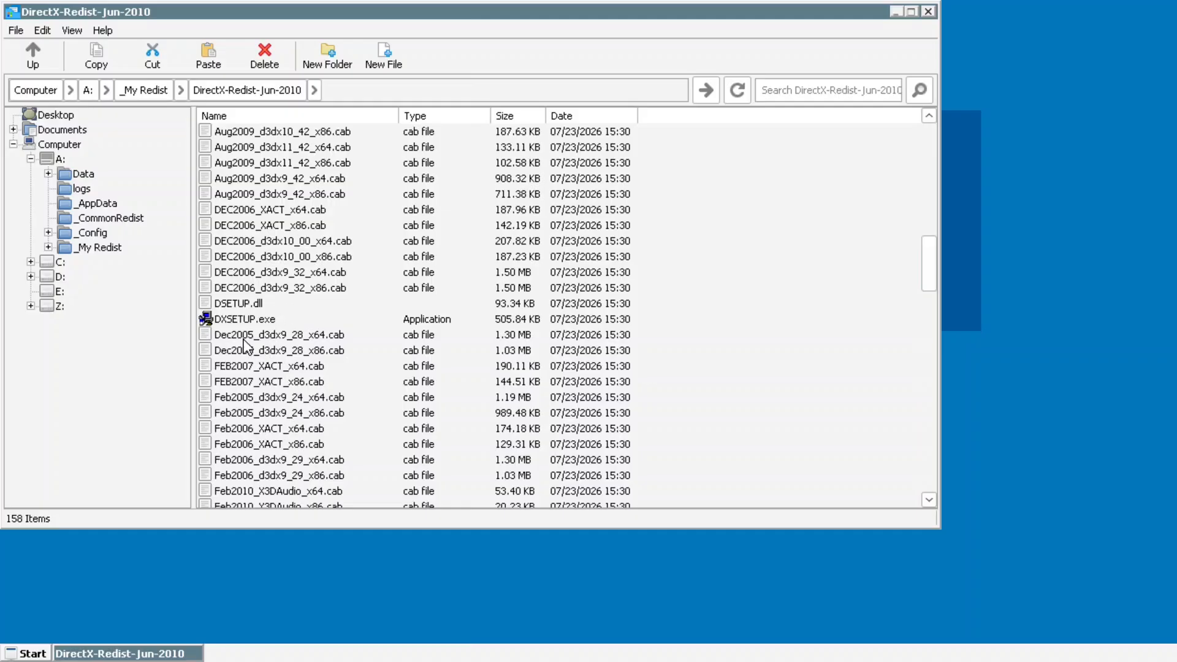
double_click(244, 319)
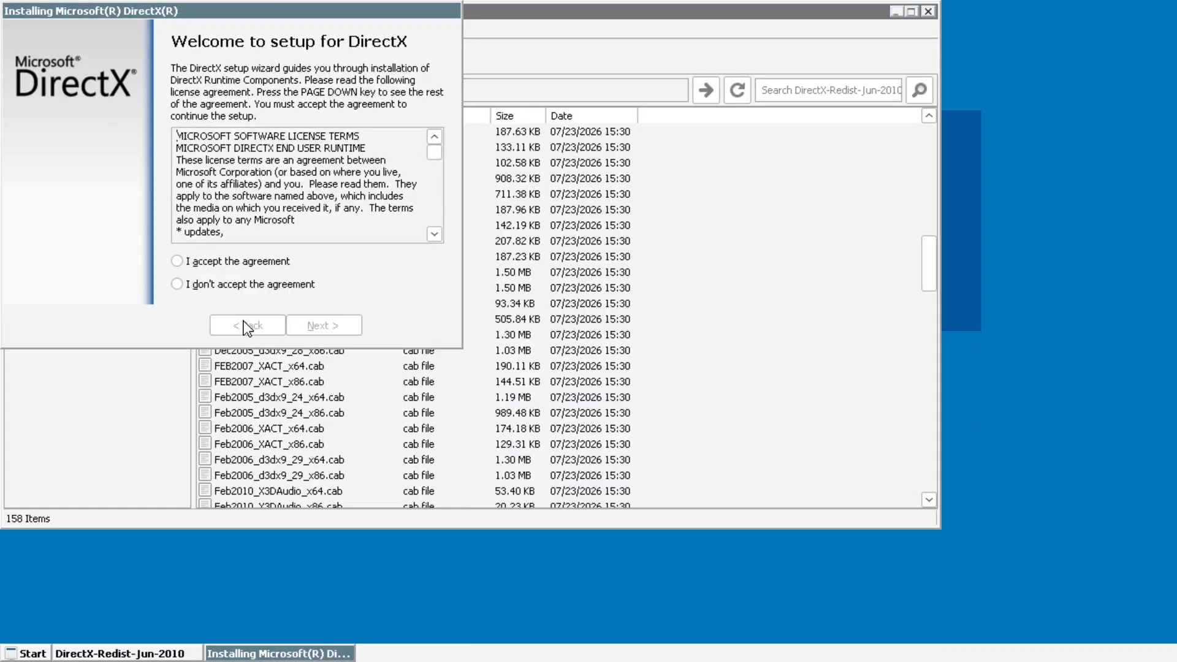
Accept the DirectX license agreement, install the runtime components and finish the setup
click(178, 262)
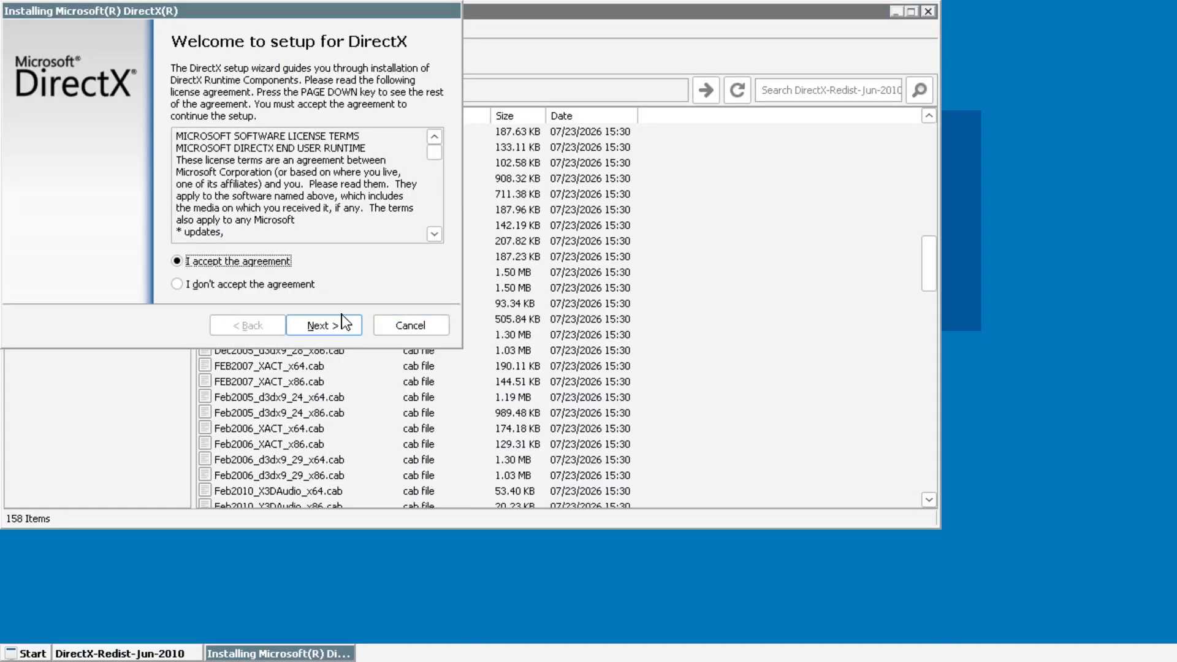
click(347, 330)
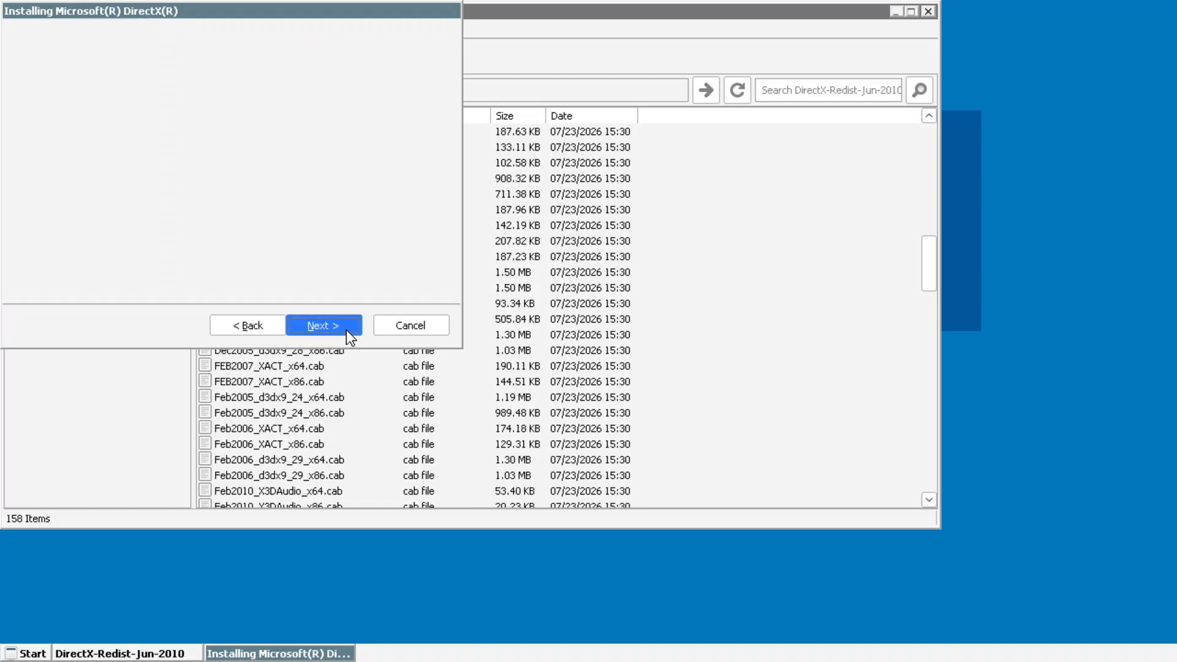
click(347, 330)
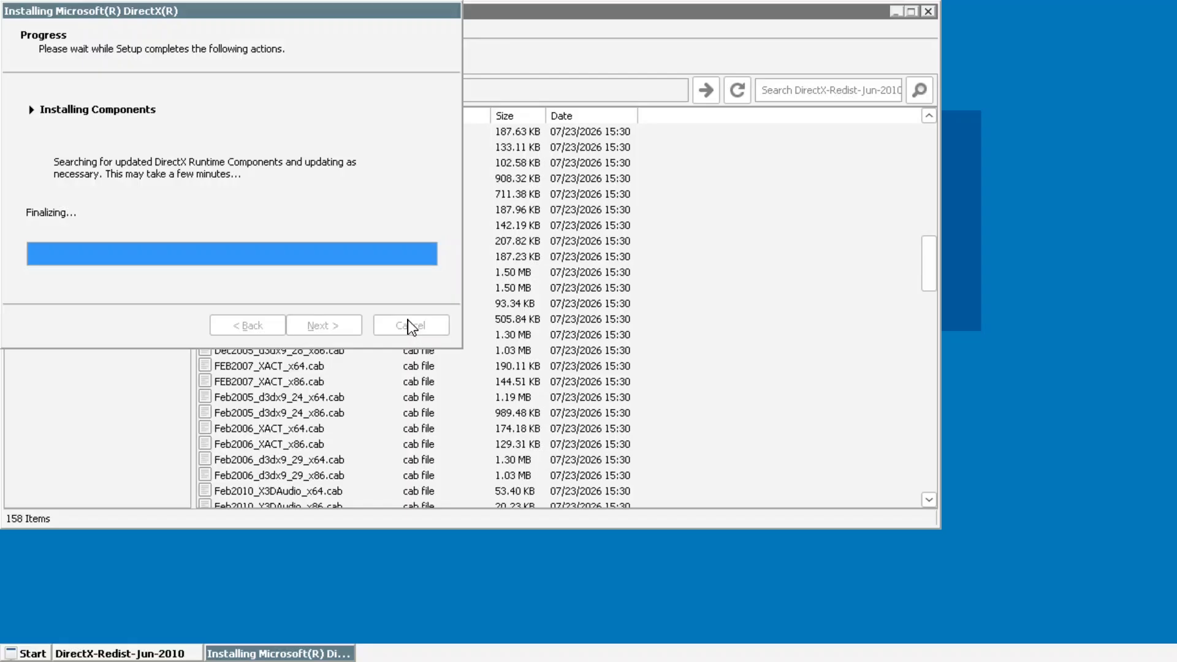
click(322, 326)
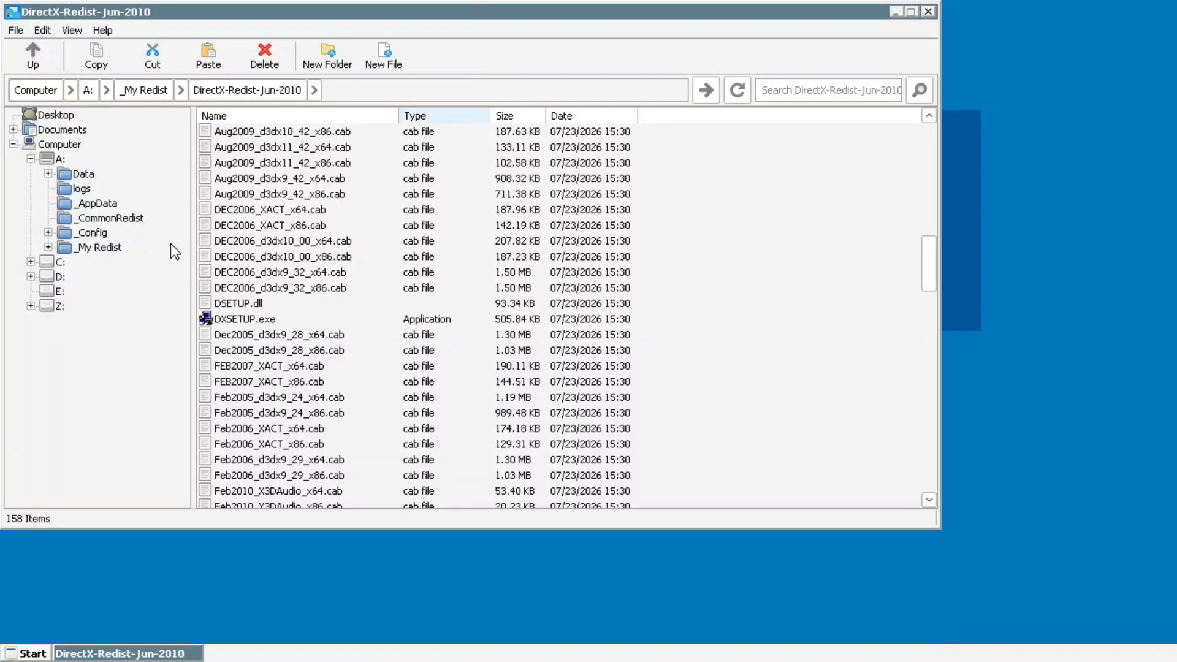
Copy all three text files from the _AppData folder on drive A:
click(60, 160)
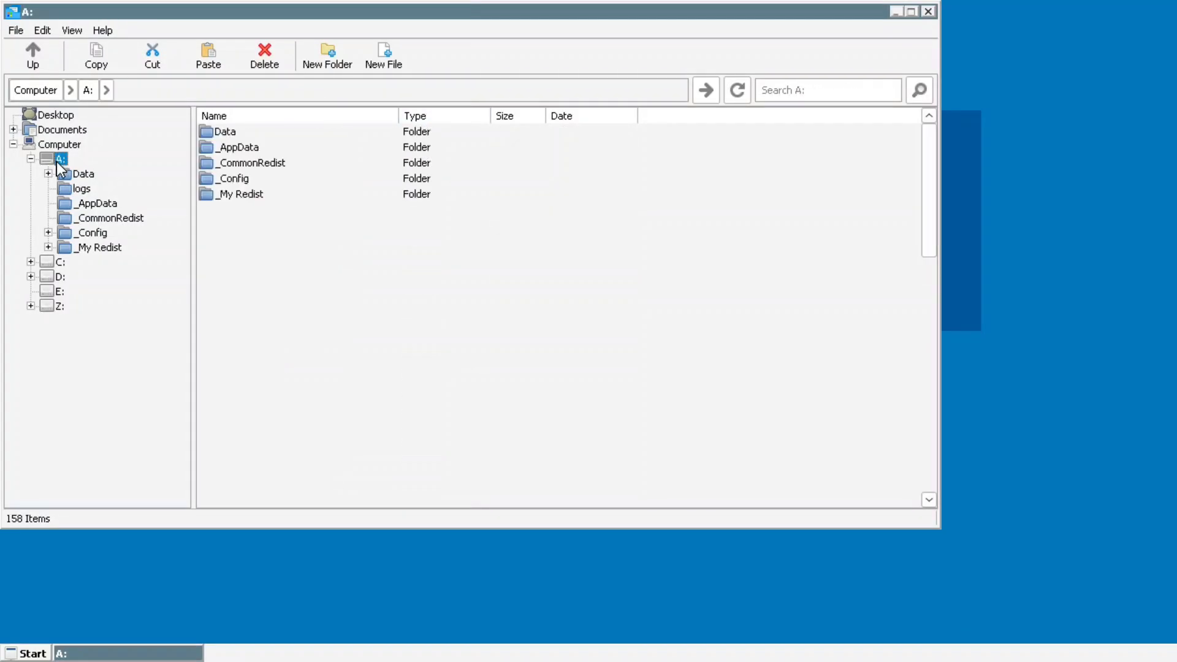
double_click(242, 152)
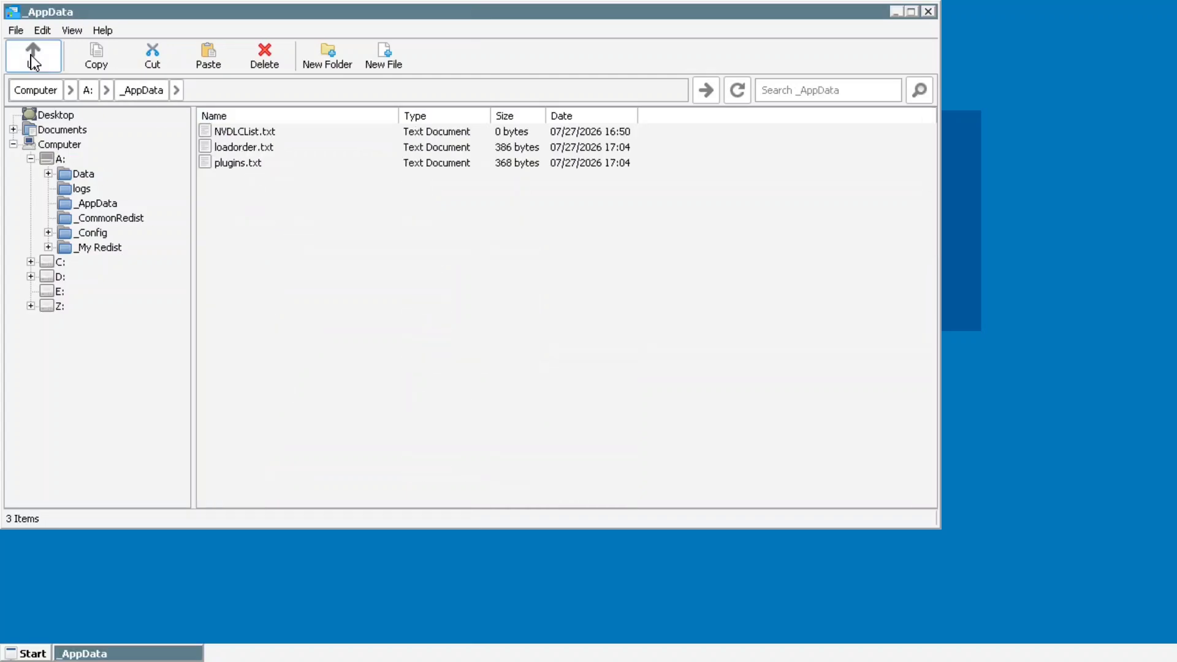
click(42, 31)
click(105, 116)
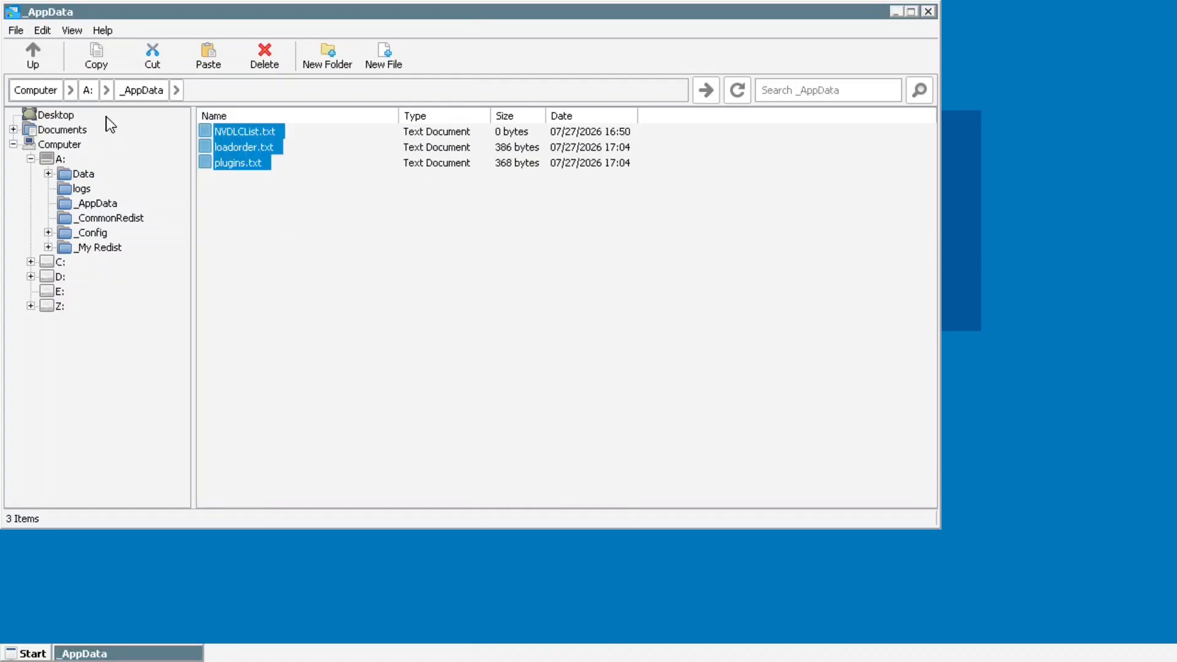
click(105, 60)
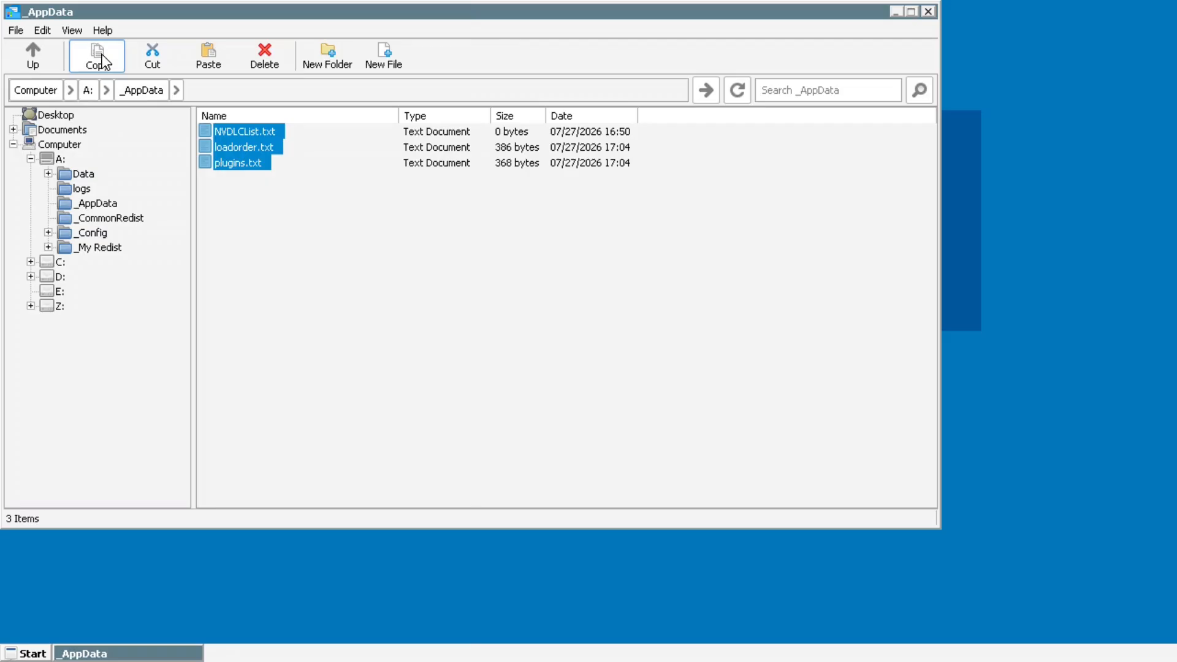
Paste the copied text files into C:\users\xuser\AppData\Local\FalloutNV
click(45, 262)
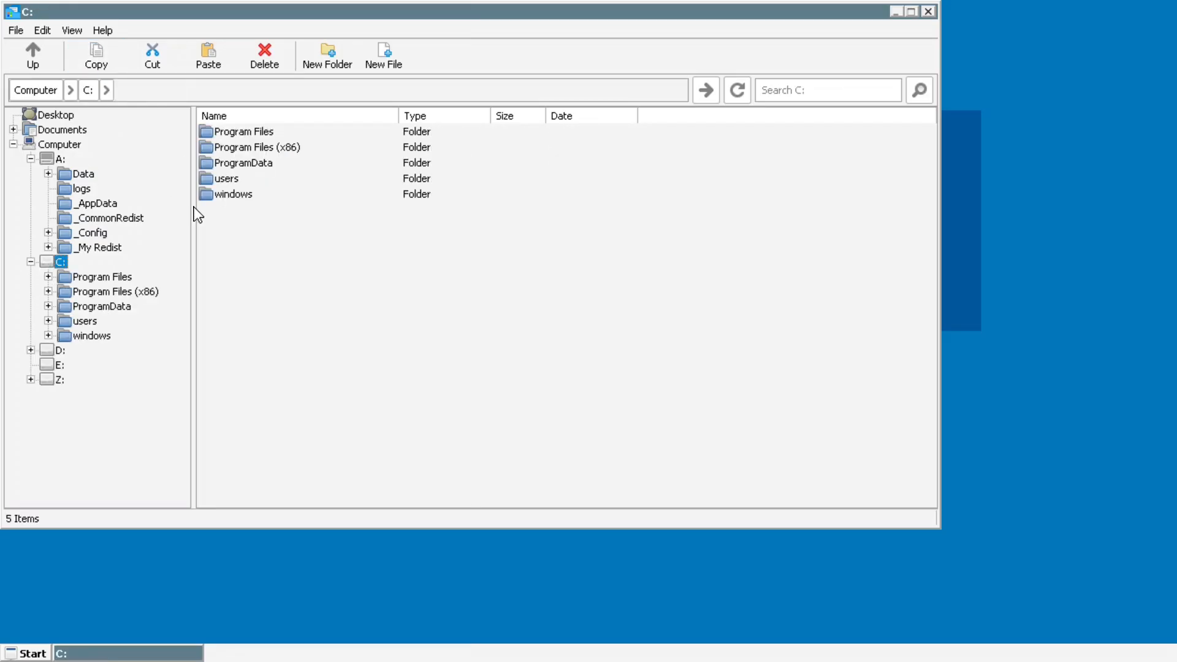
double_click(224, 179)
double_click(222, 148)
double_click(226, 133)
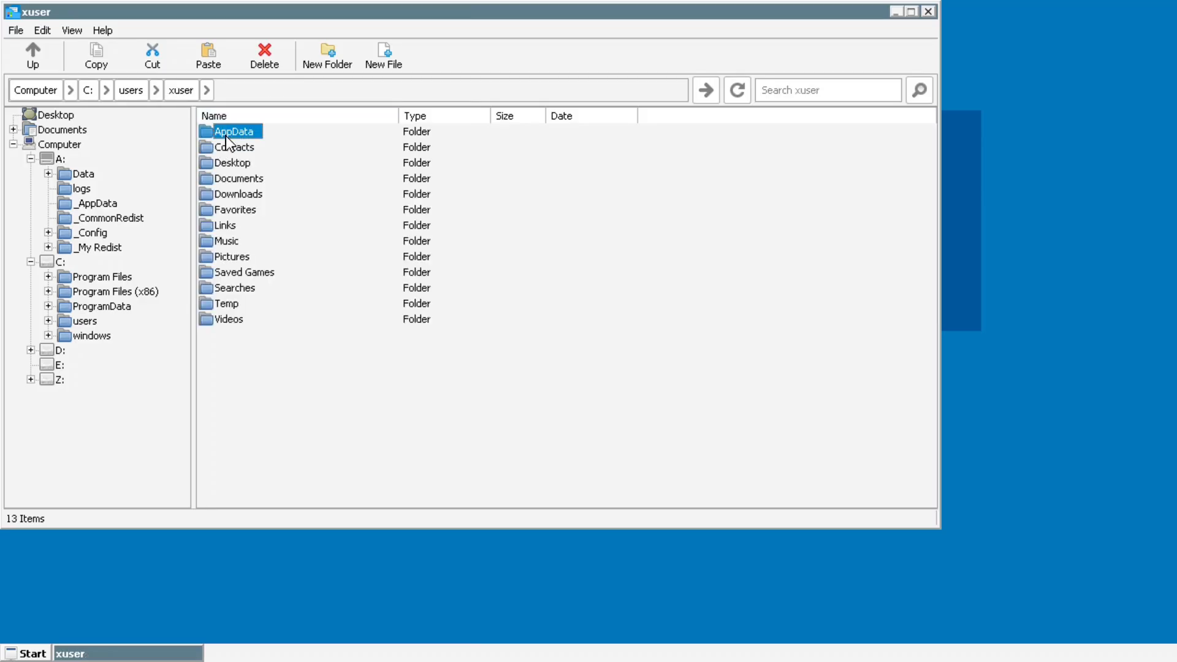
double_click(227, 132)
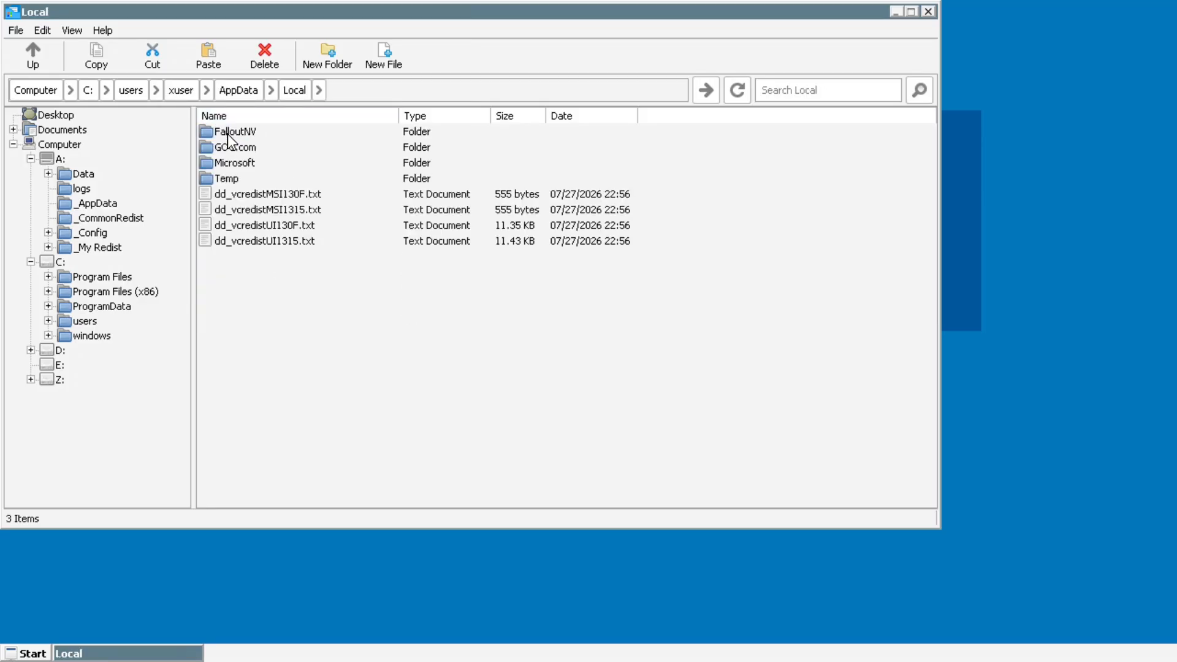
click(245, 131)
double_click(245, 131)
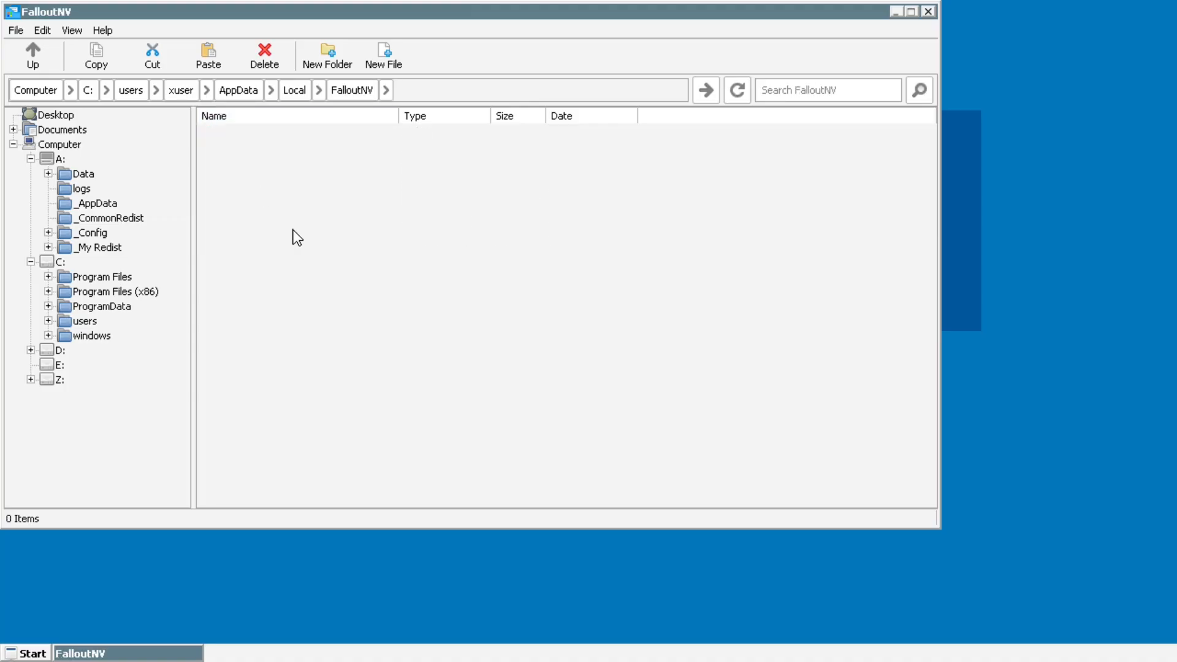
click(215, 63)
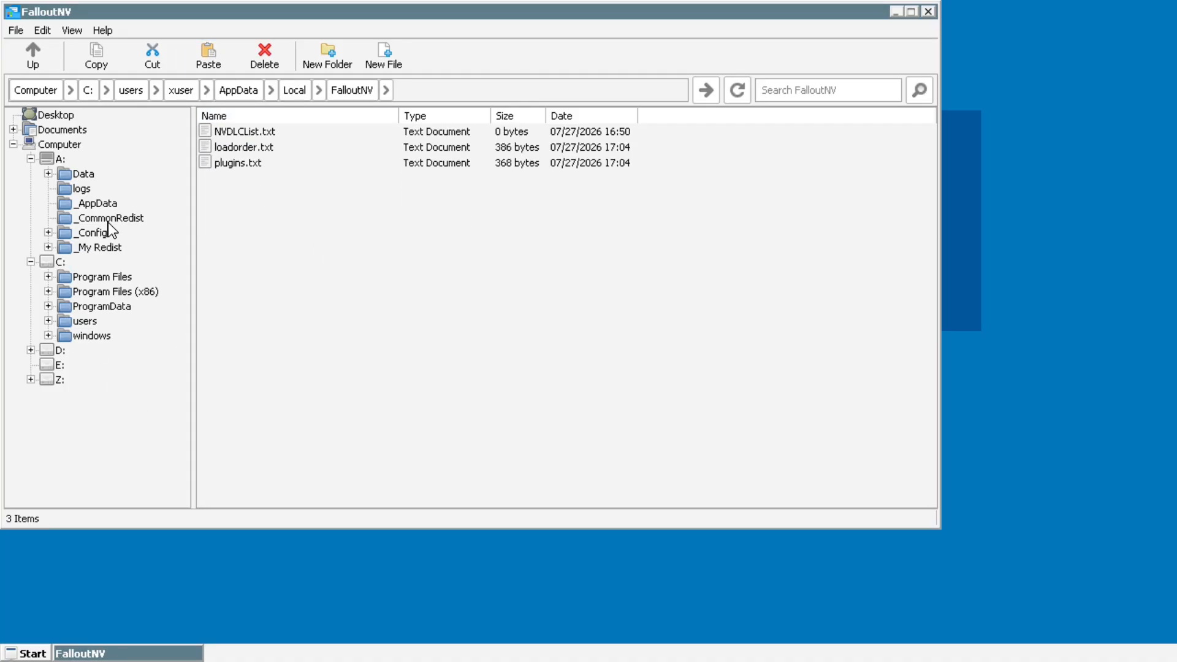
Copy the entire contents of the _Config folder on drive A:, including the Saves folder
click(91, 235)
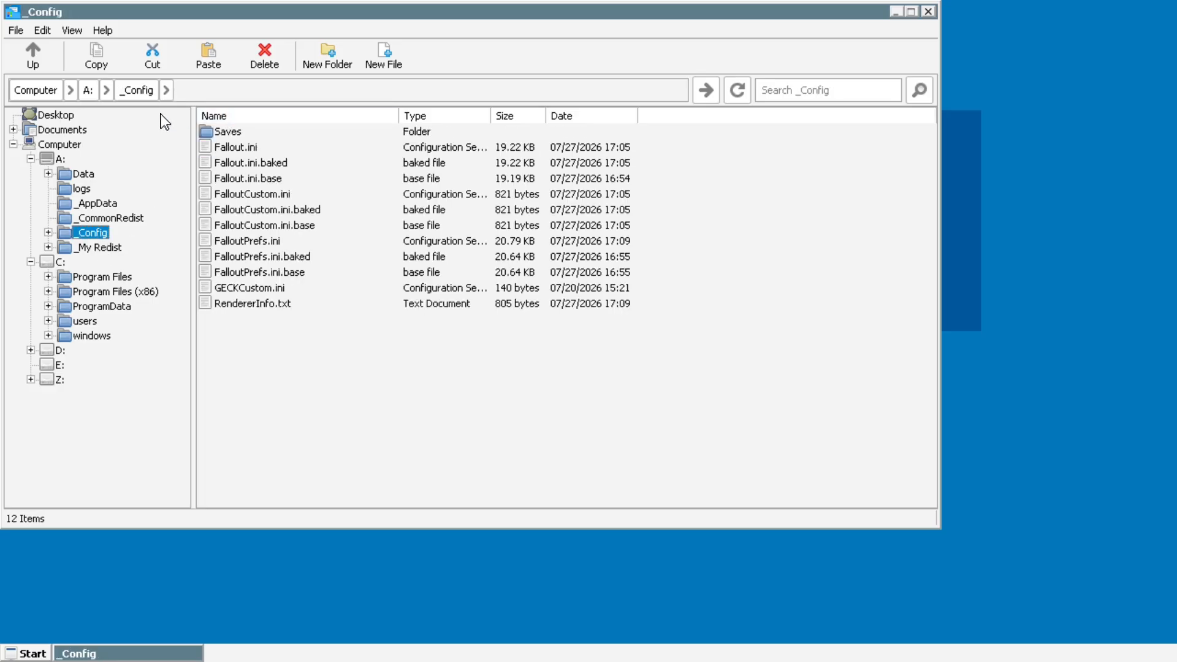
click(42, 32)
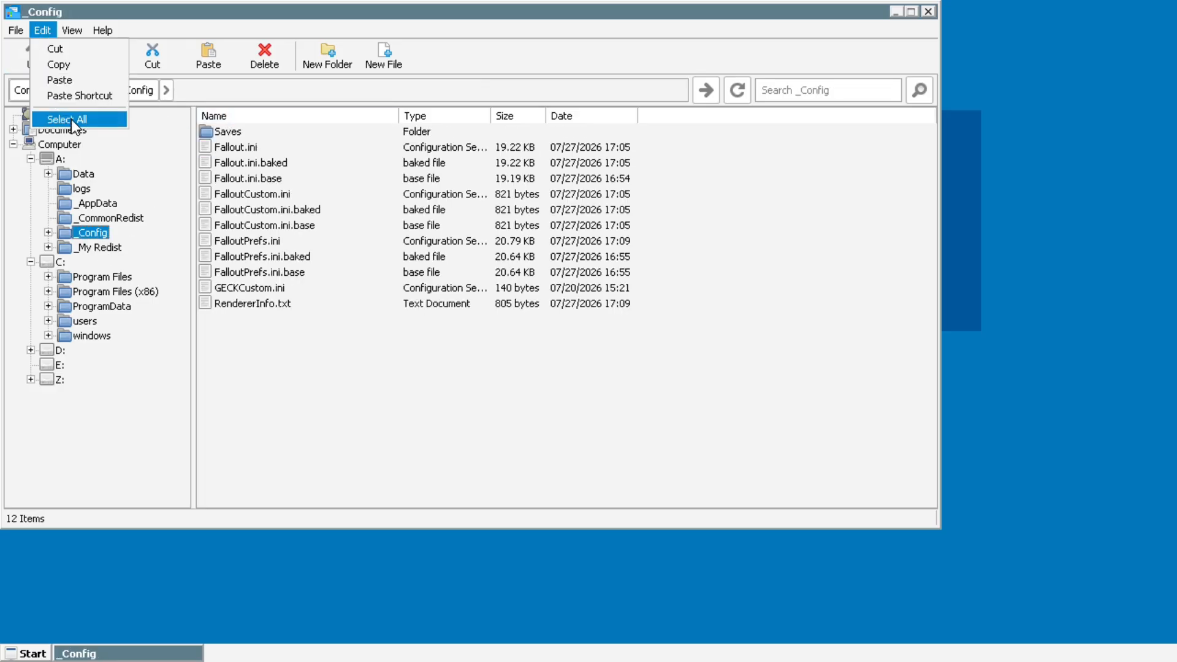
click(74, 120)
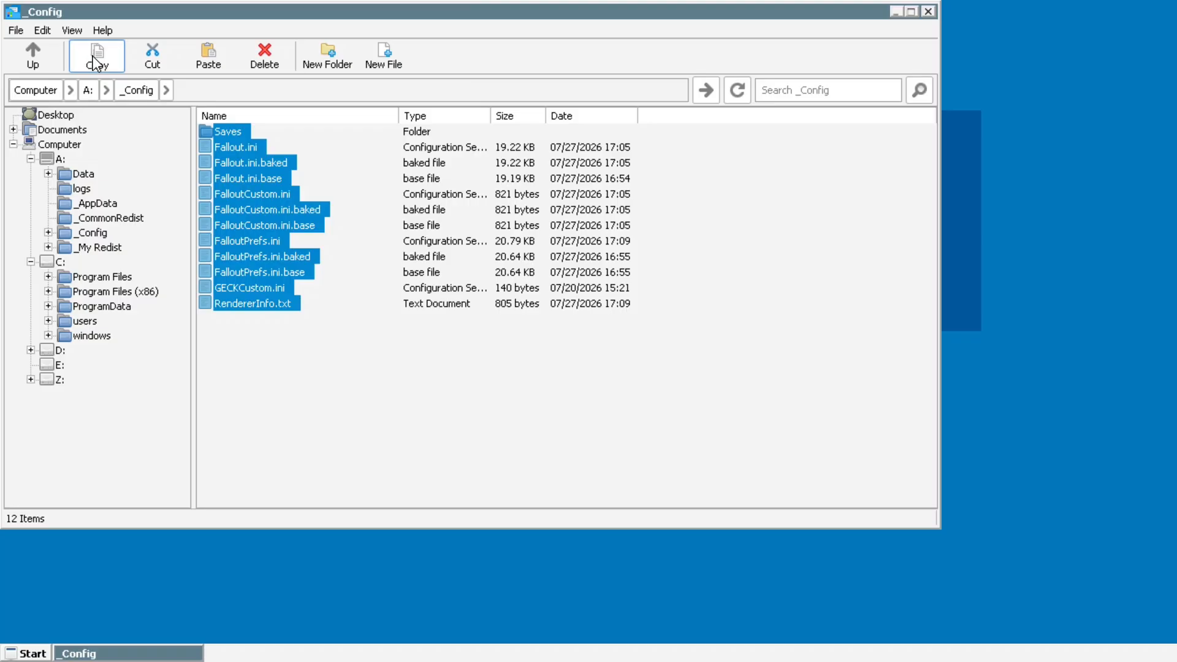
Paste the copied configuration files into Documents\My Games\FalloutNV, replacing the existing Fallout.ini
click(83, 130)
click(228, 178)
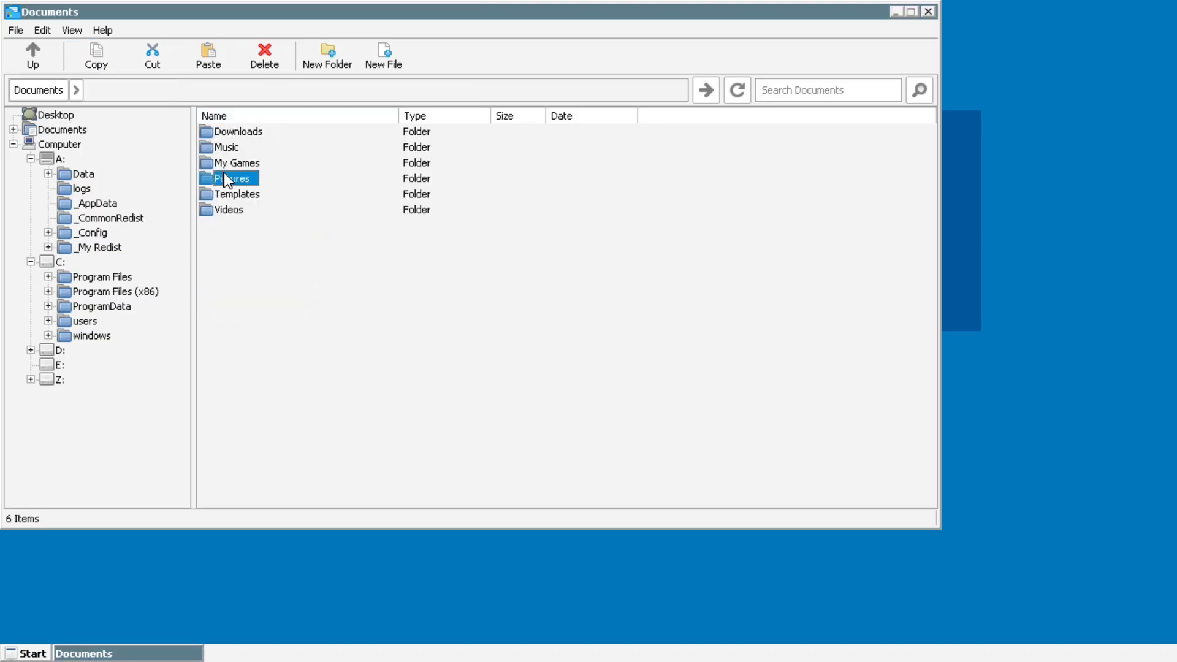
double_click(261, 163)
click(244, 135)
double_click(241, 135)
click(207, 60)
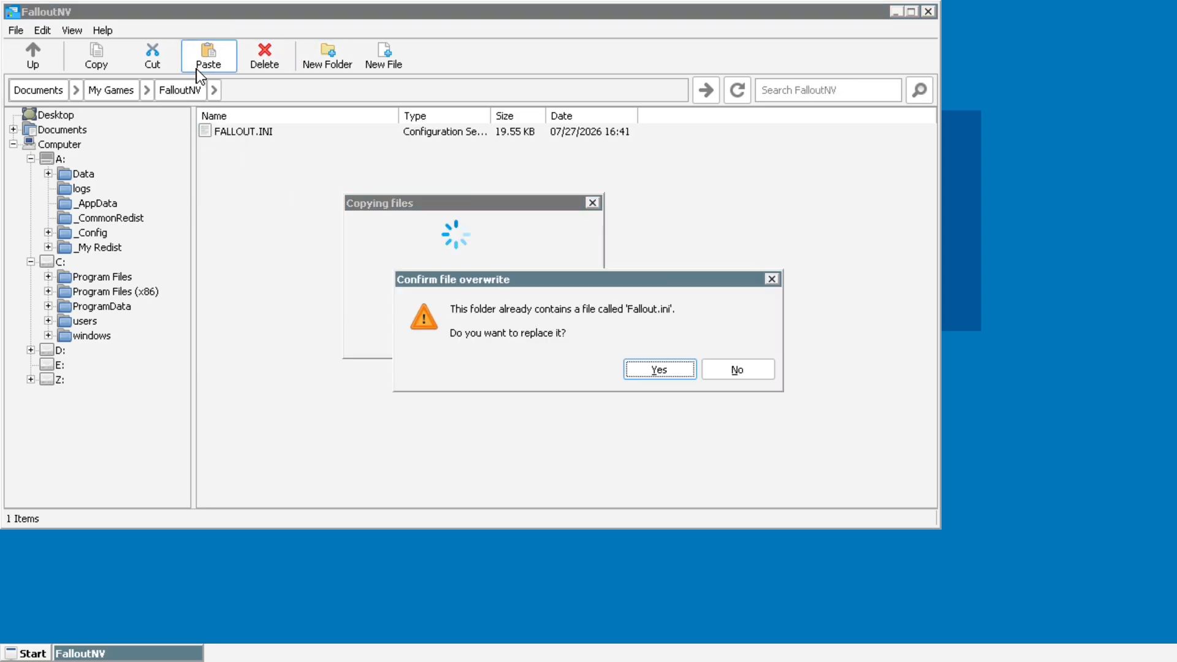
click(658, 369)
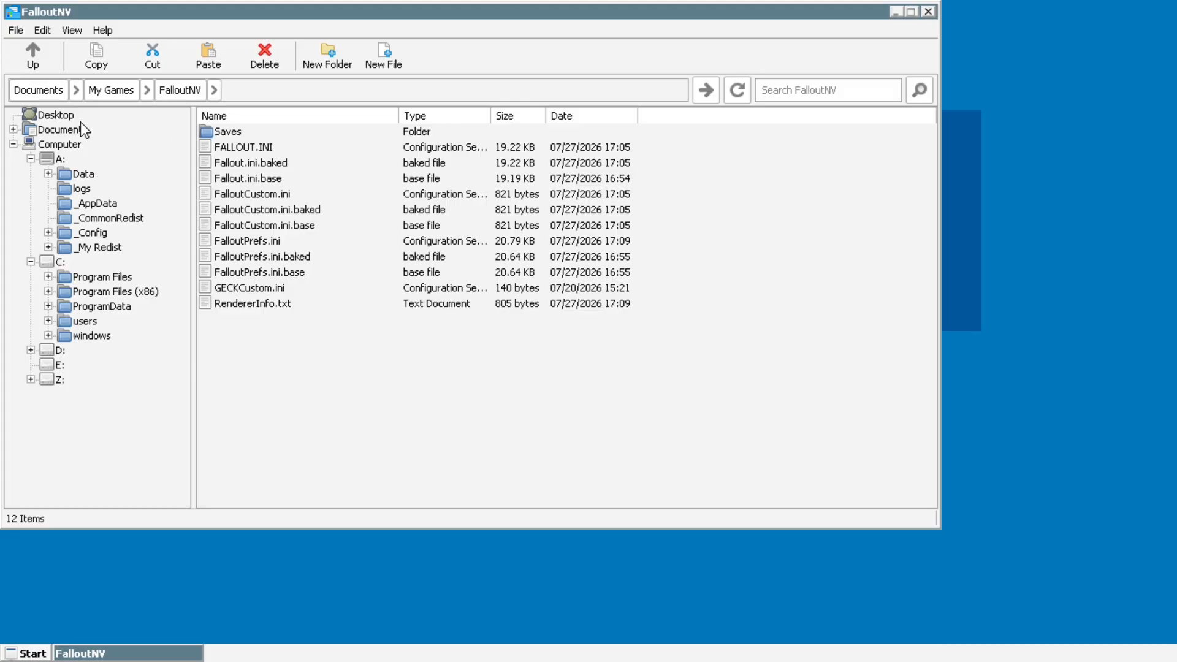
Run beth_registry.cmd from the root of drive A:
click(52, 162)
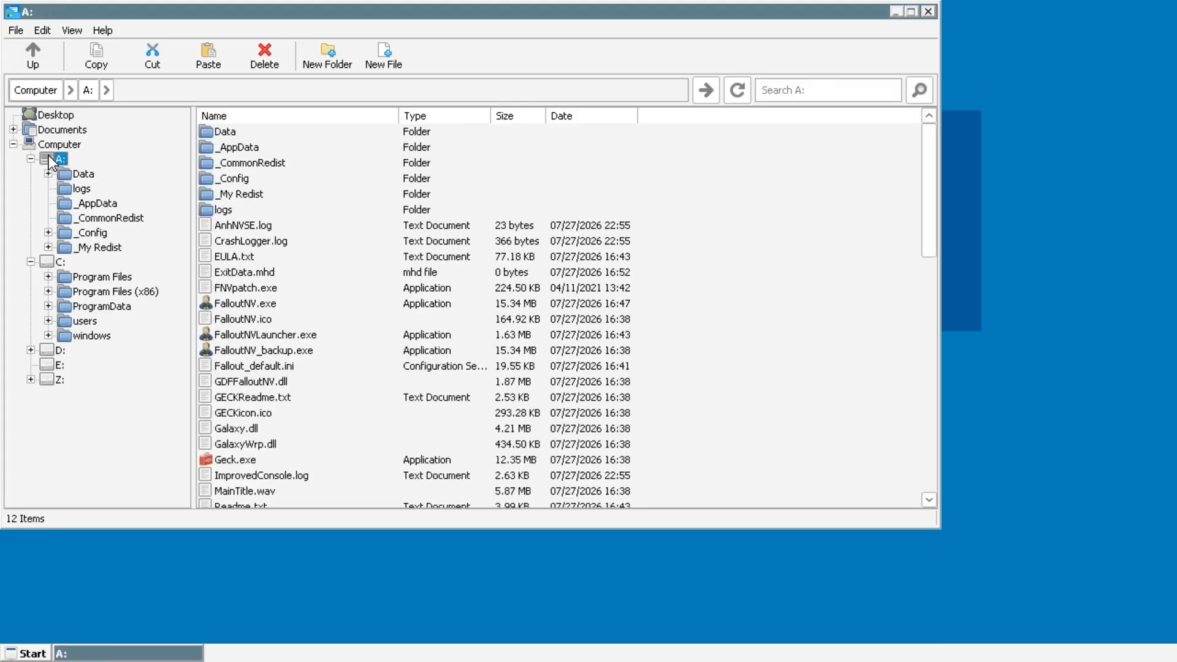
click(928, 500)
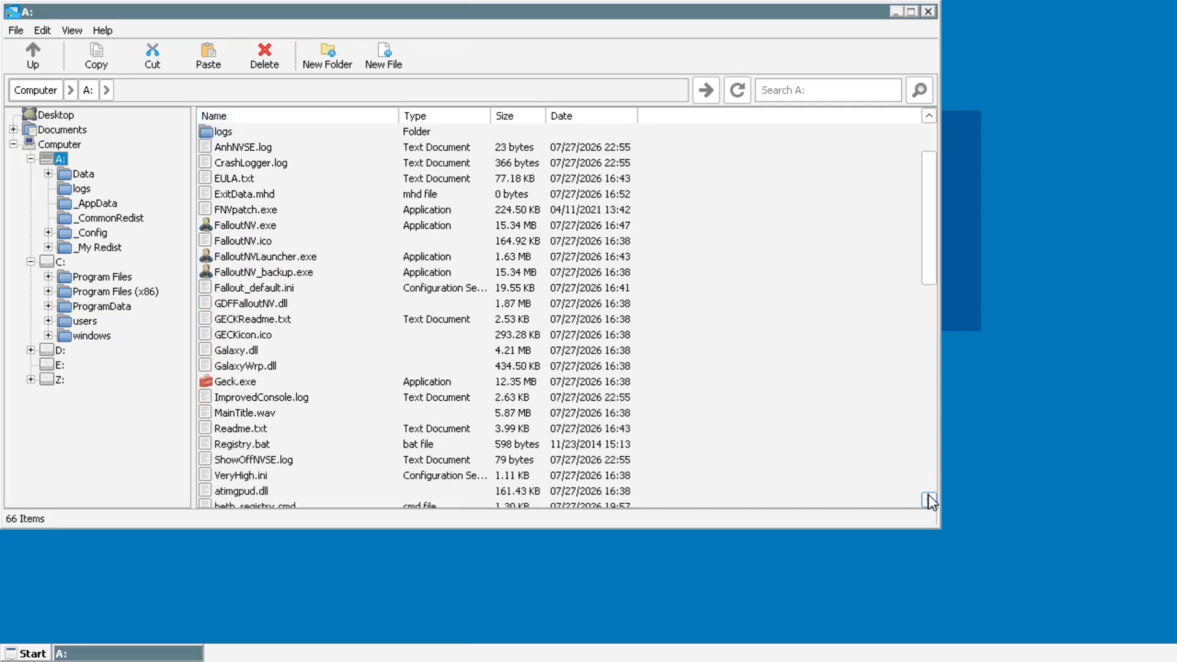
click(929, 500)
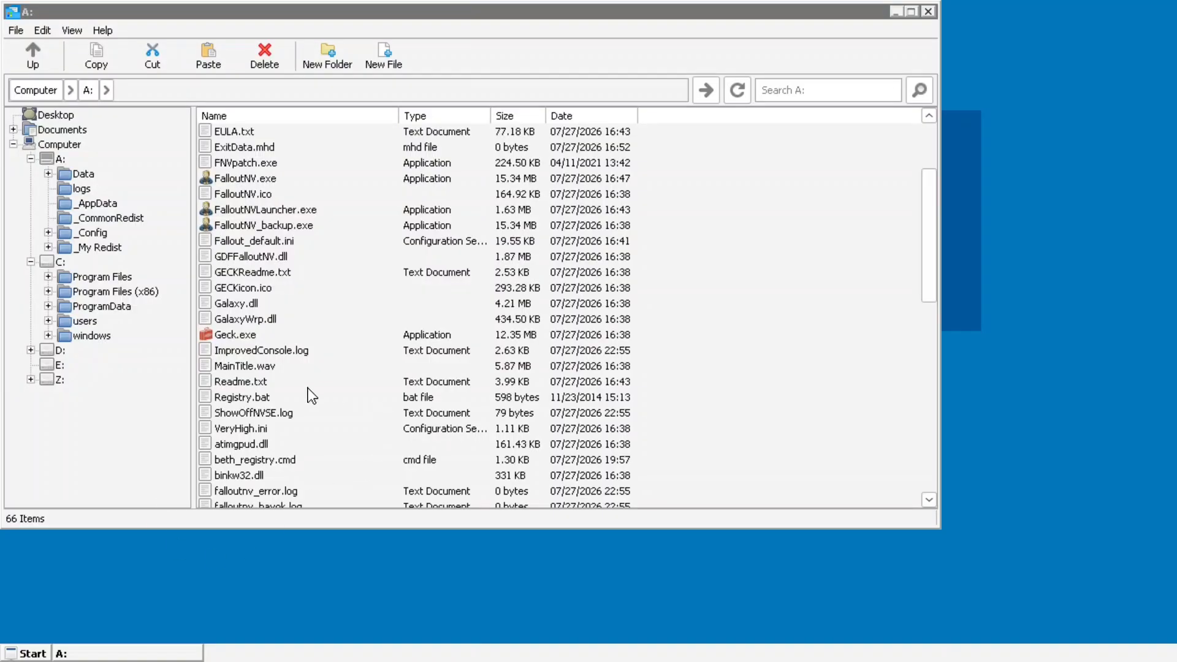
double_click(260, 461)
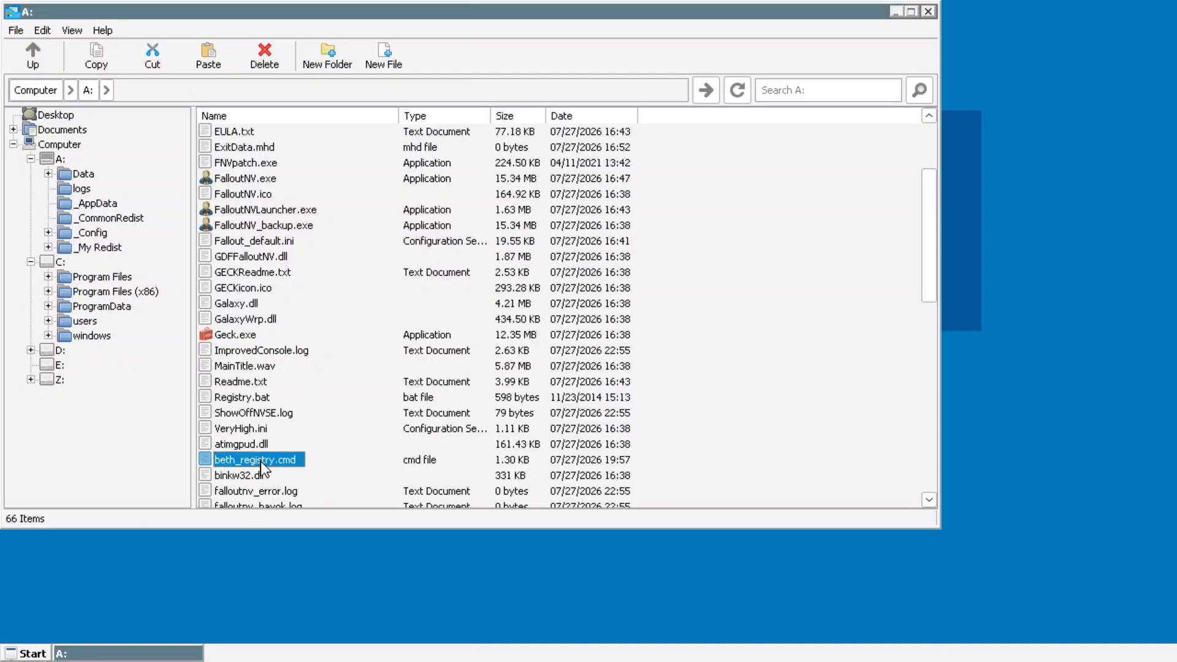
key(Escape)
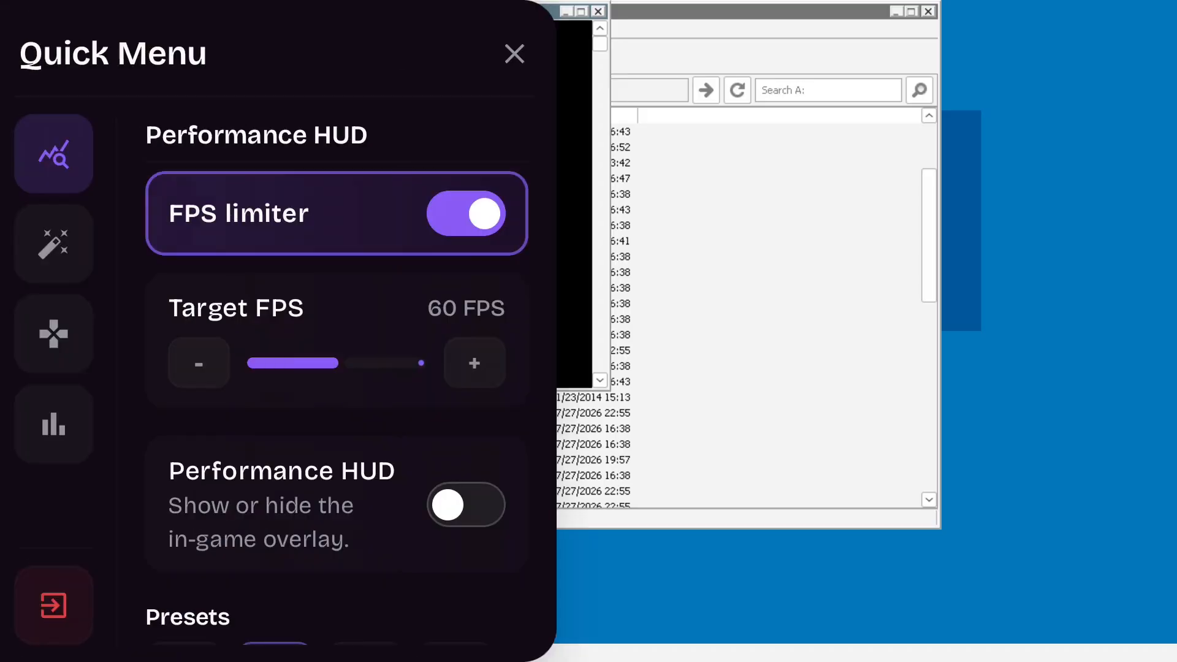
key(Escape)
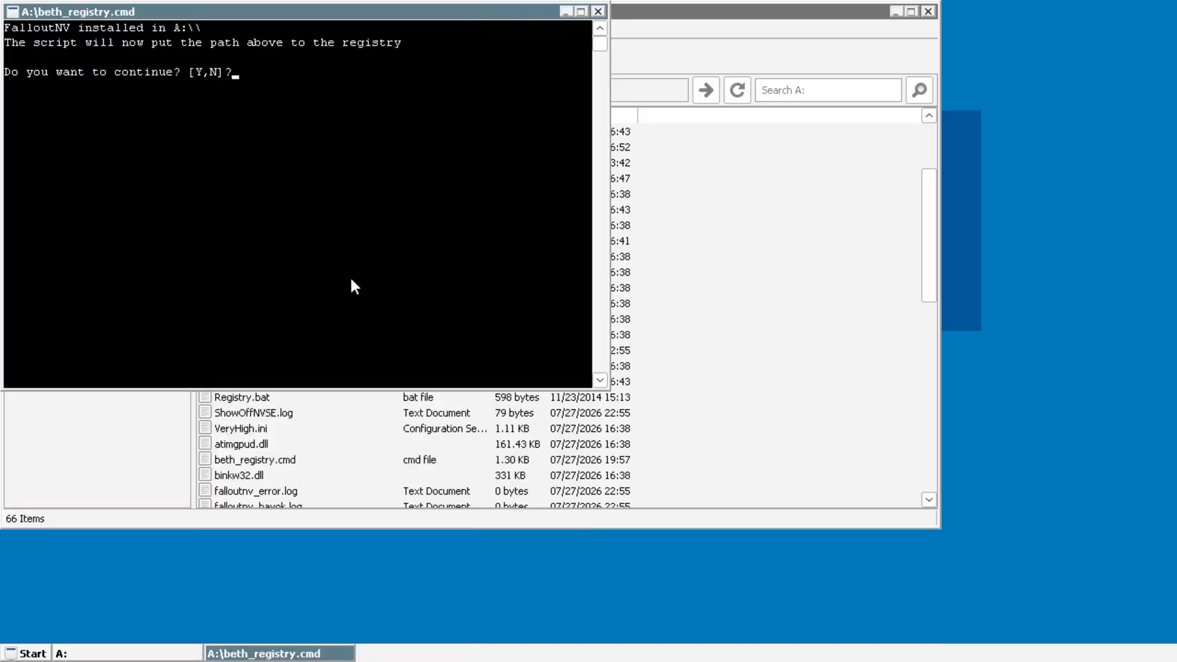
Bring up the on-screen keyboard, answer Y to the registry script's prompt and close the script window
key(Escape)
key(Down)
key(Down)
key(Left)
key(Up)
key(Right)
key(Escape)
key(Escape)
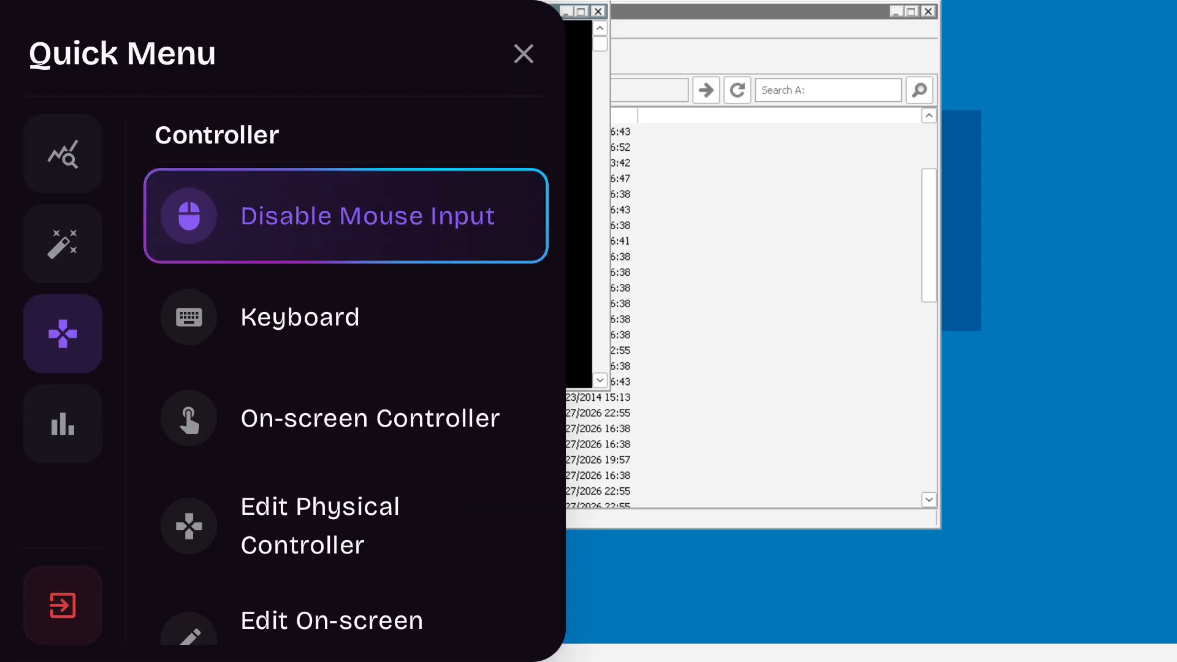
click(299, 317)
text(y)
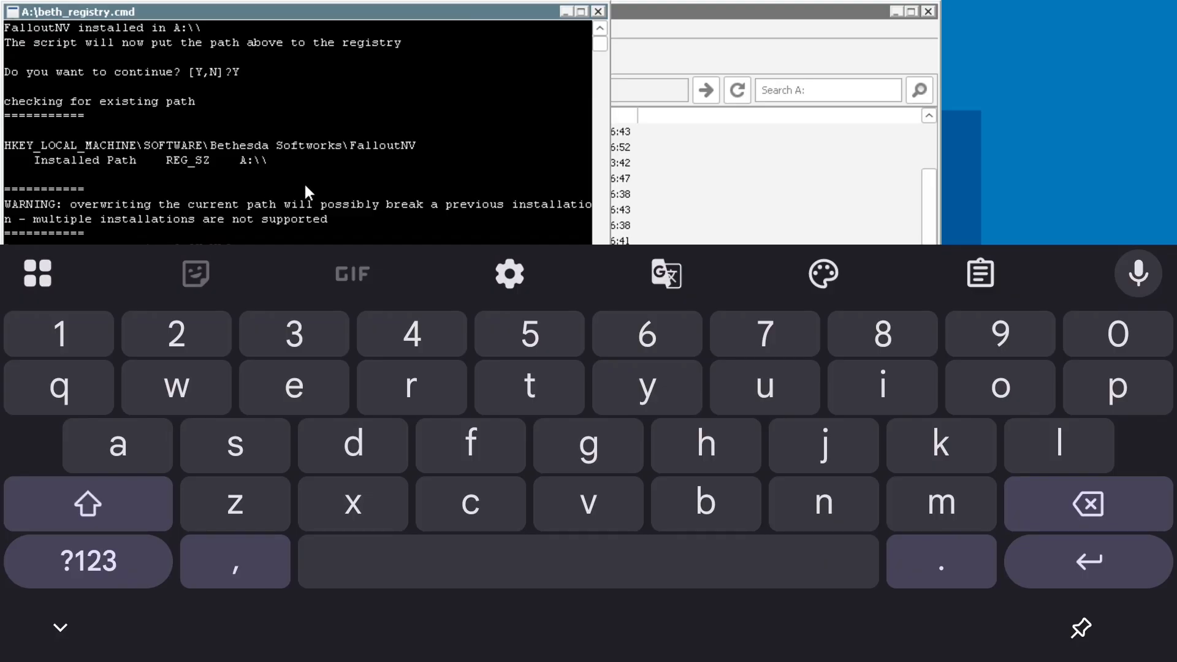
key(Escape)
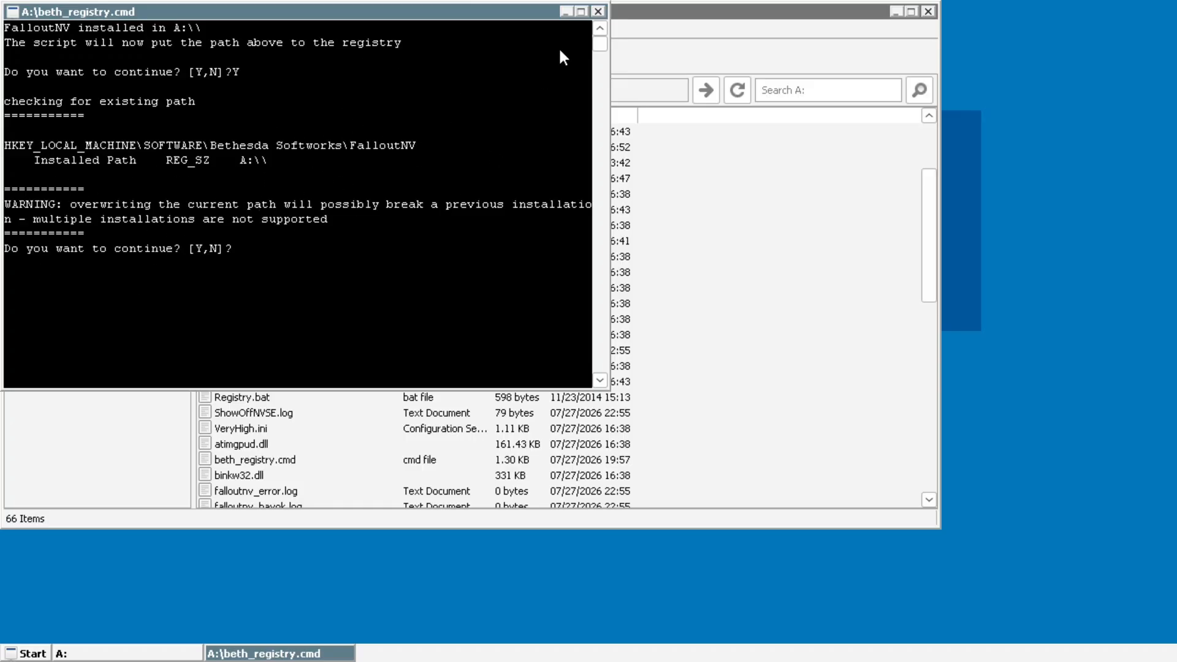
click(599, 12)
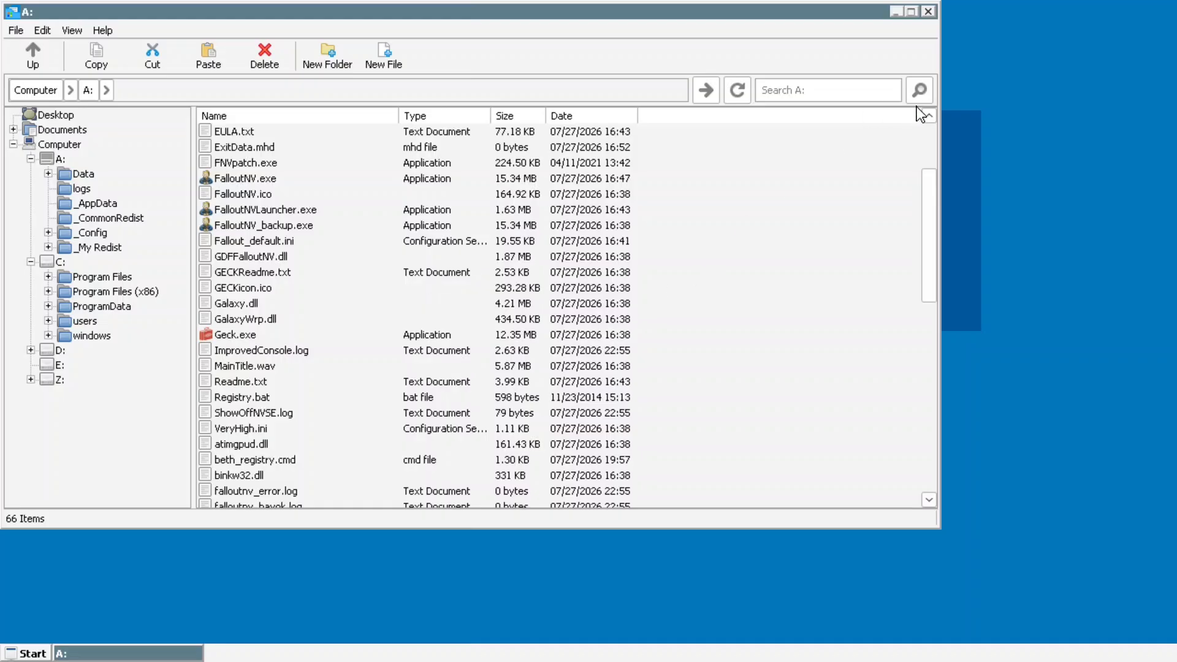
Exit the running container and return to the game library
click(928, 116)
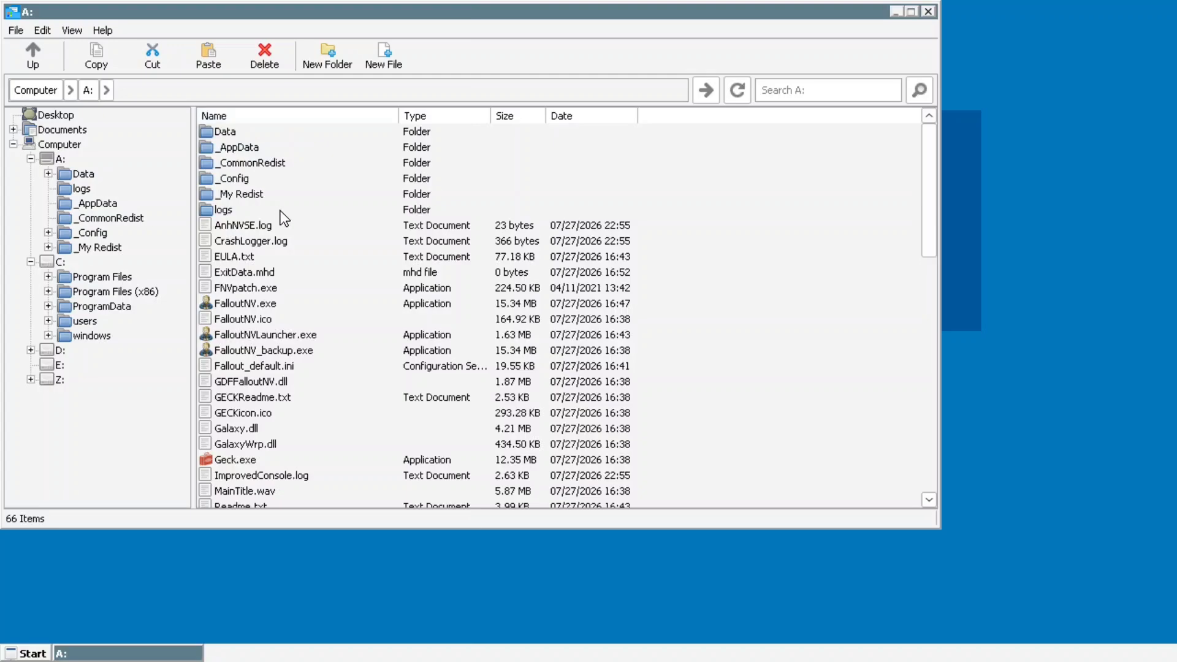
key(Escape)
key(Left)
key(Down)
key(Down)
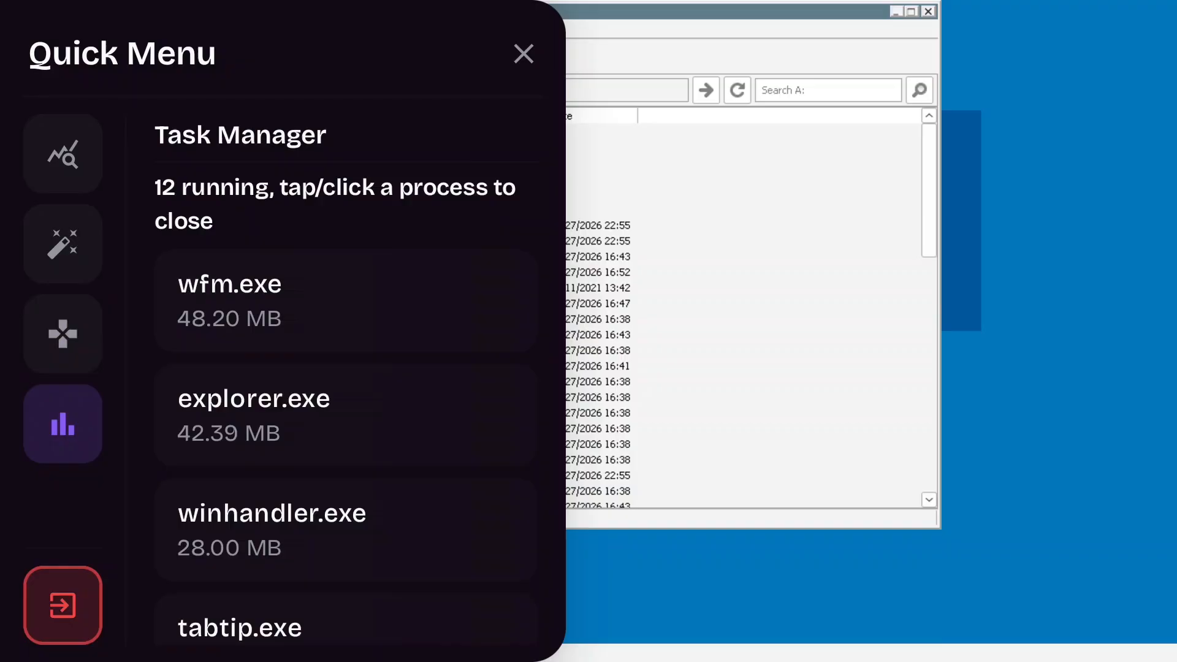
key(Return)
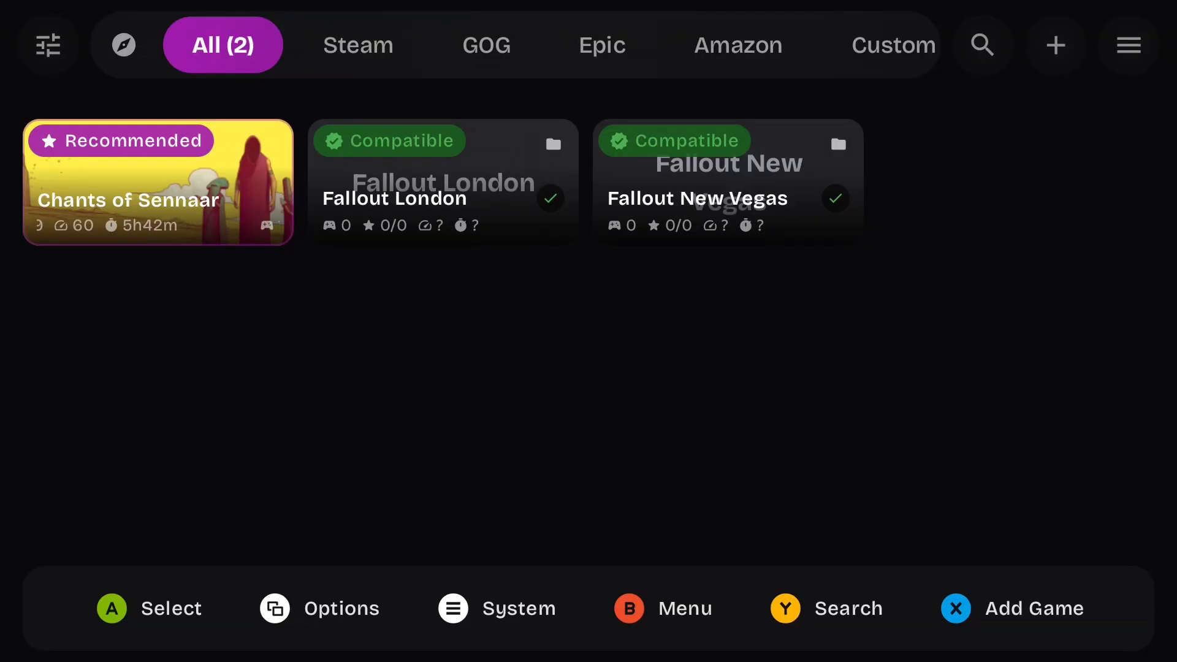
Set the Fallout New Vegas container's executable path to FalloutNVLauncher.exe and save the configuration
click(727, 183)
click(1012, 334)
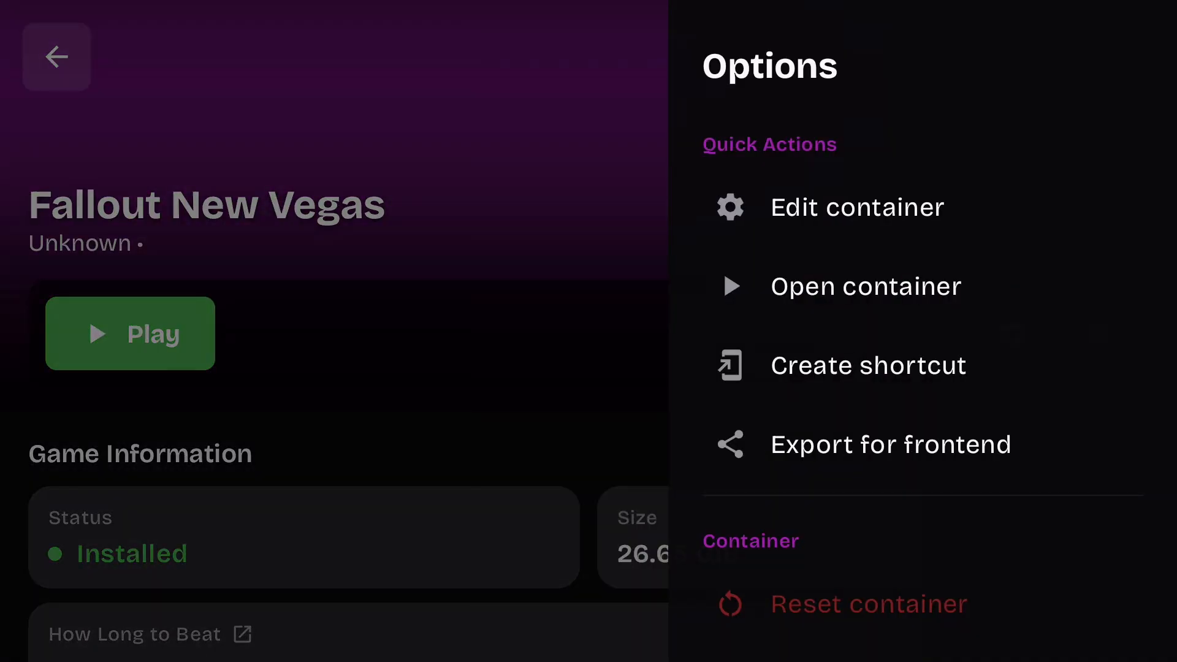
click(856, 207)
click(1119, 428)
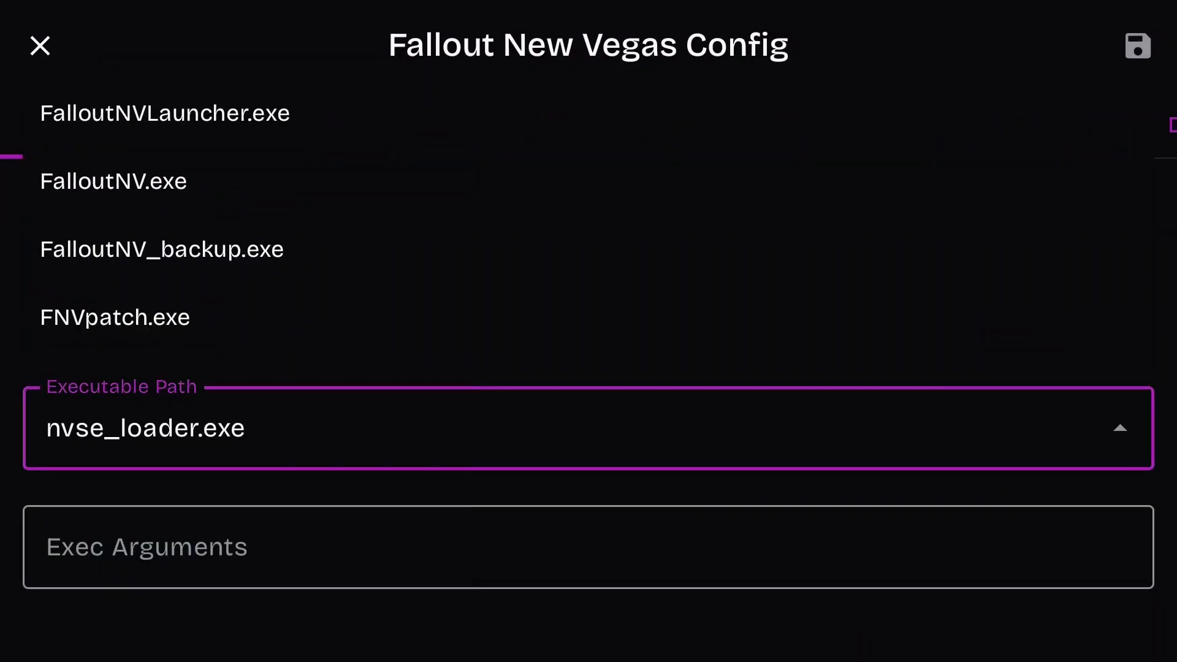
click(165, 114)
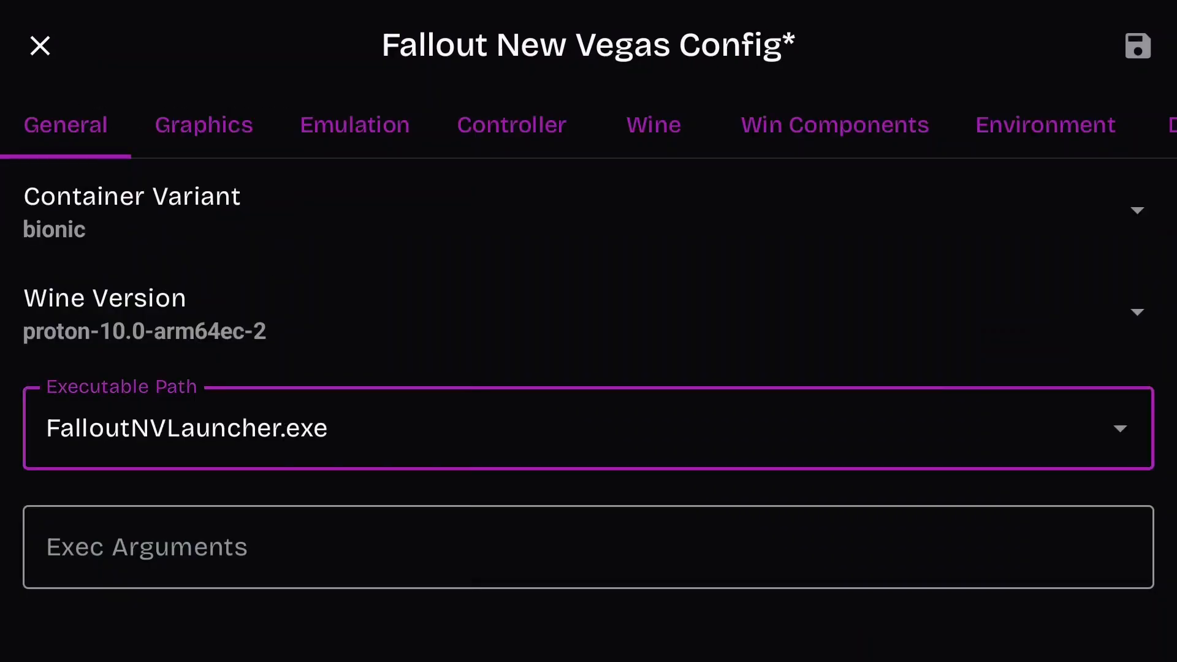
click(1137, 46)
Start Fallout New Vegas so its launcher loads, and exit the session back to the library
click(130, 334)
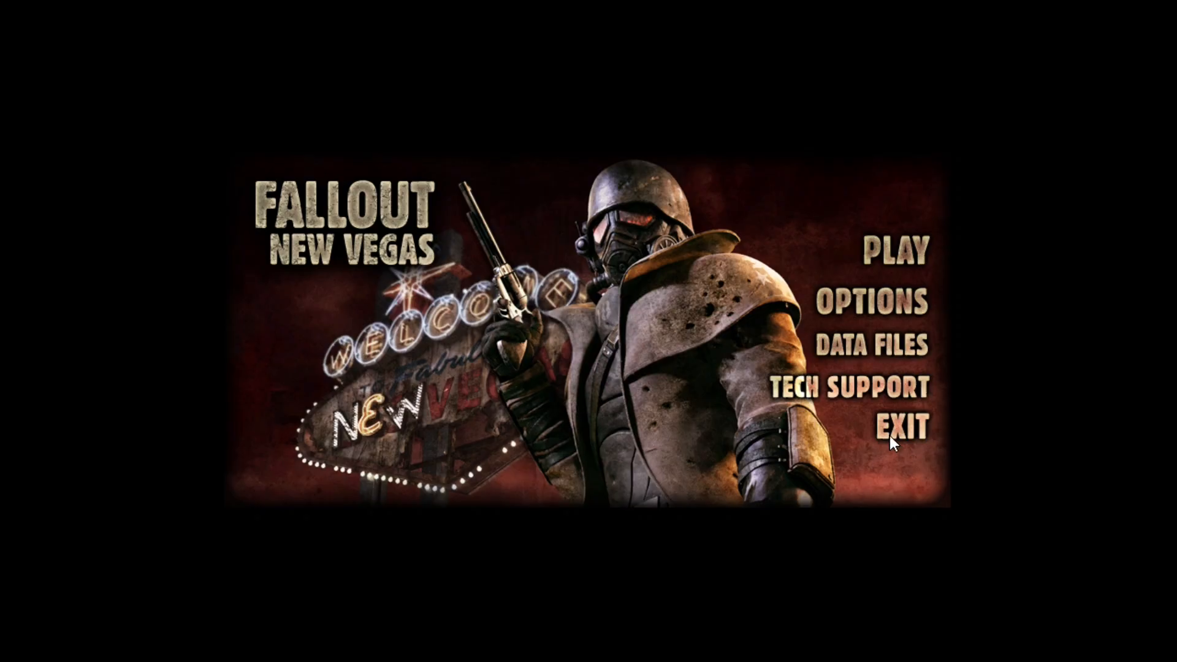
key(Escape)
key(Left)
key(Down)
key(Down)
key(Down)
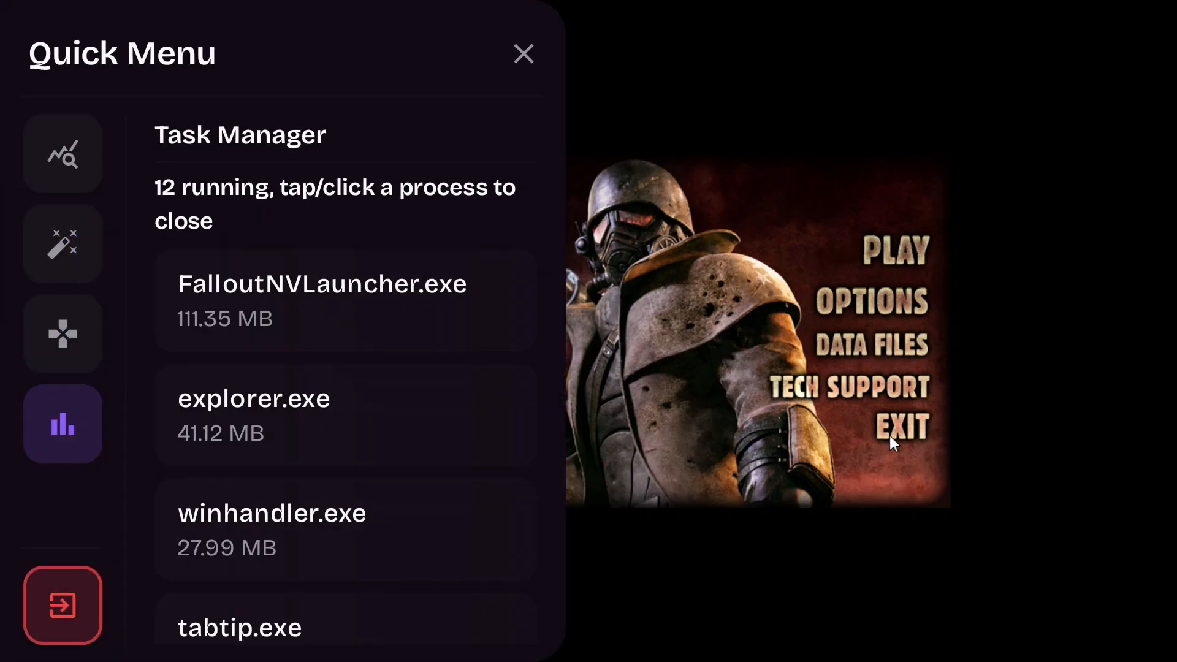
key(Return)
Set the Fallout New Vegas container's executable path to nvse_loader.exe and save the configuration
click(728, 184)
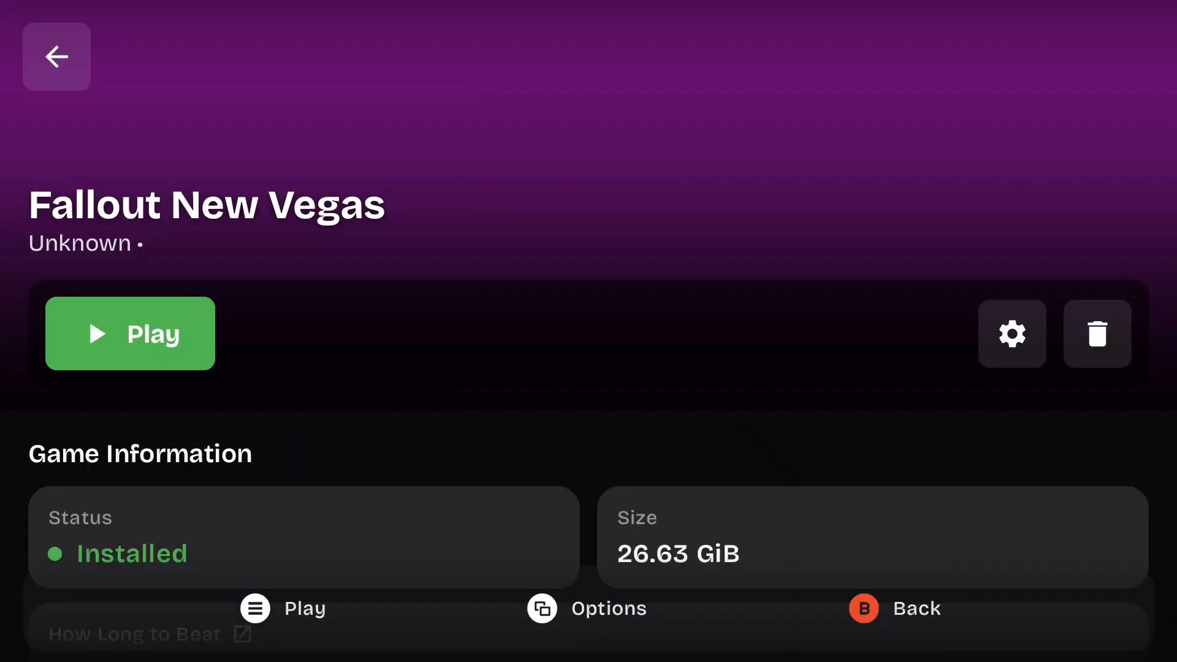
click(1011, 334)
click(856, 207)
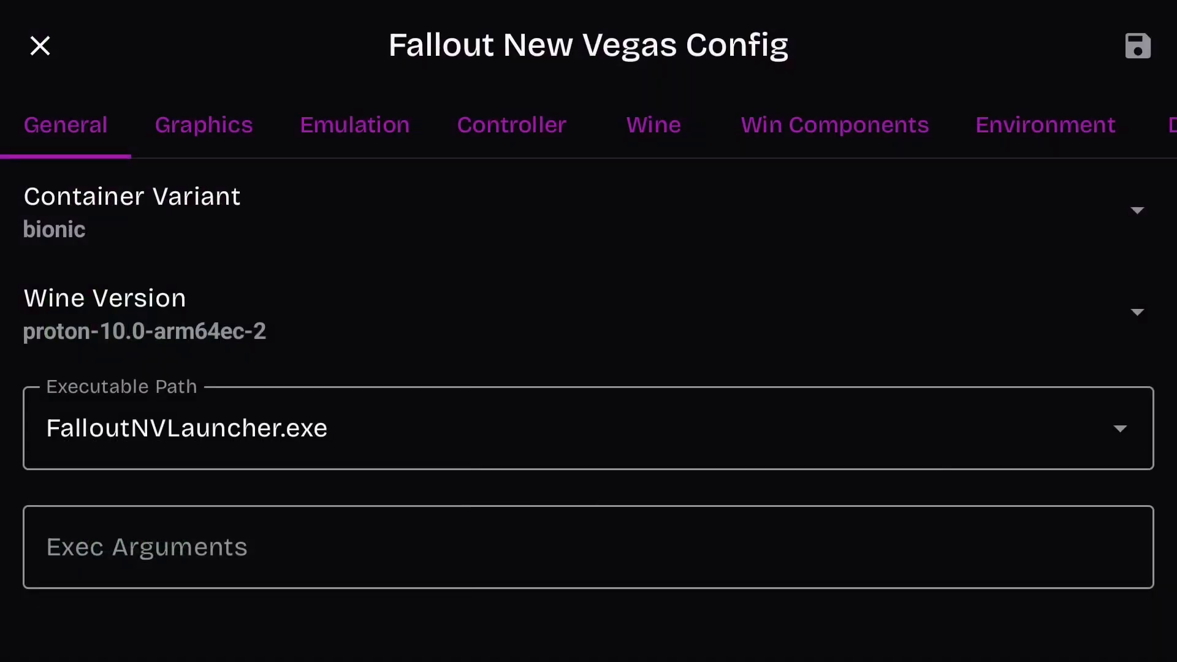
click(589, 427)
scroll(588, 233, down, 3)
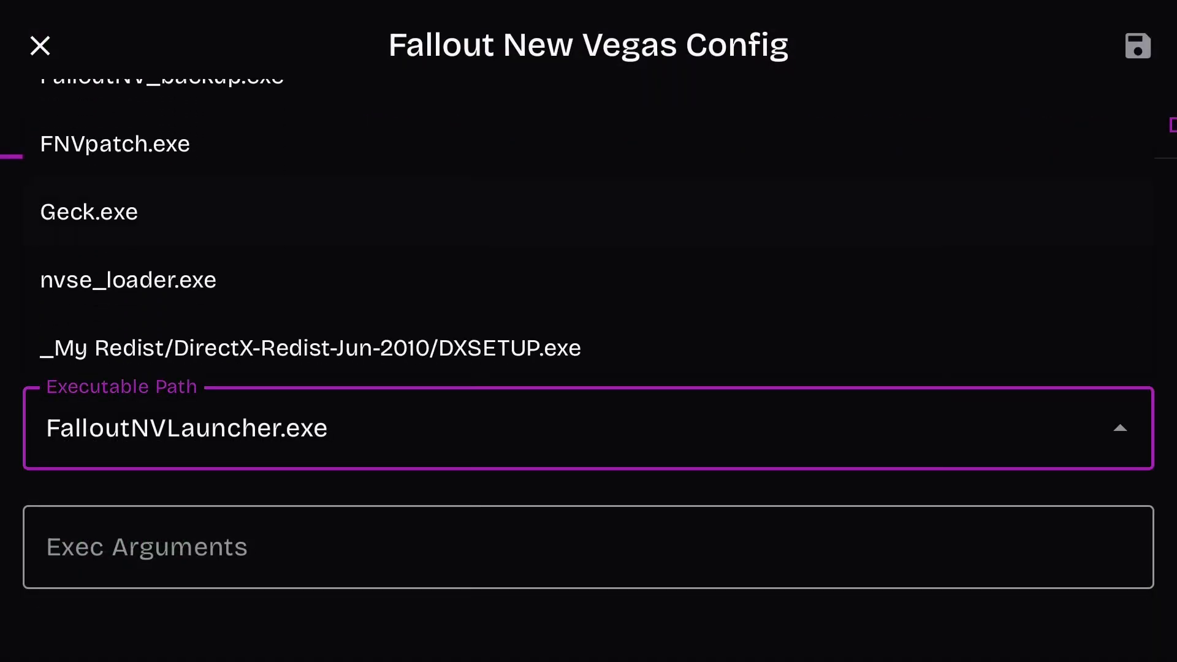
click(128, 280)
click(1137, 46)
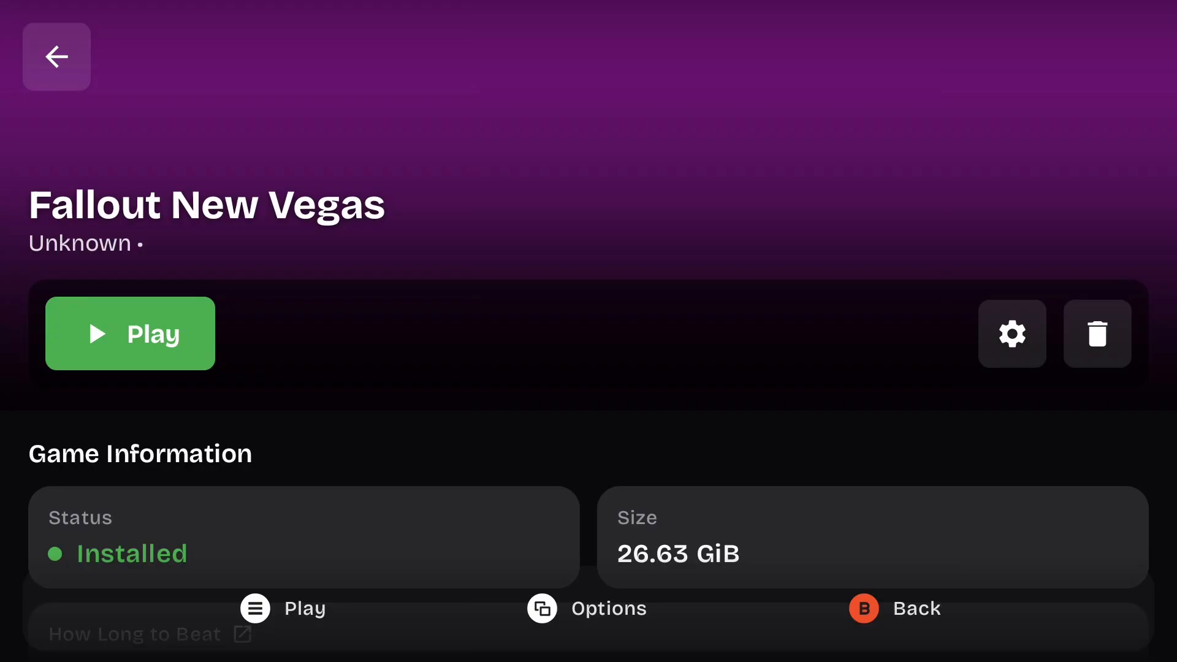
Launch Fallout New Vegas and start a new game in the Capital Wasteland
click(130, 333)
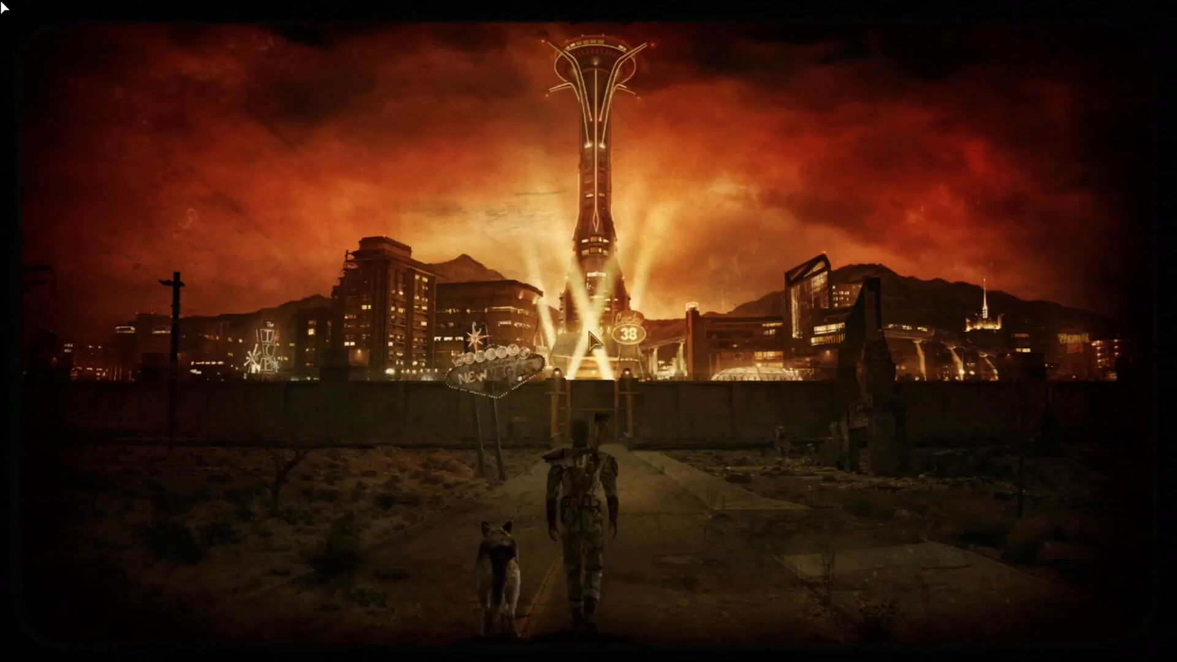
key(Down)
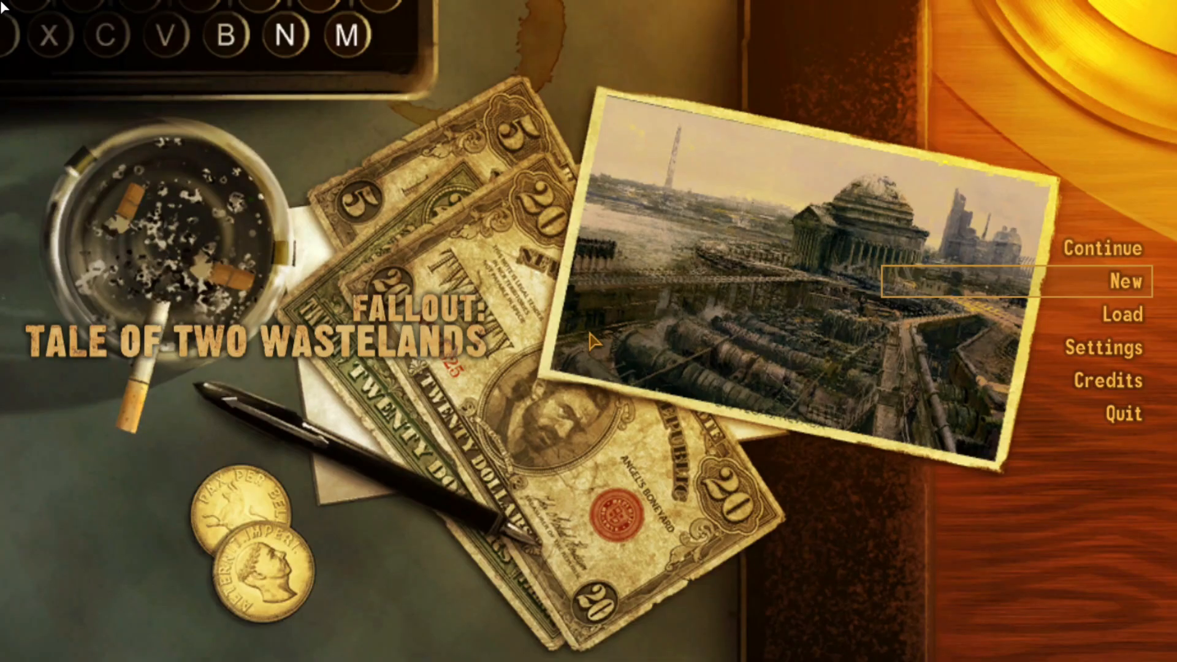
key(Return)
key(Return)
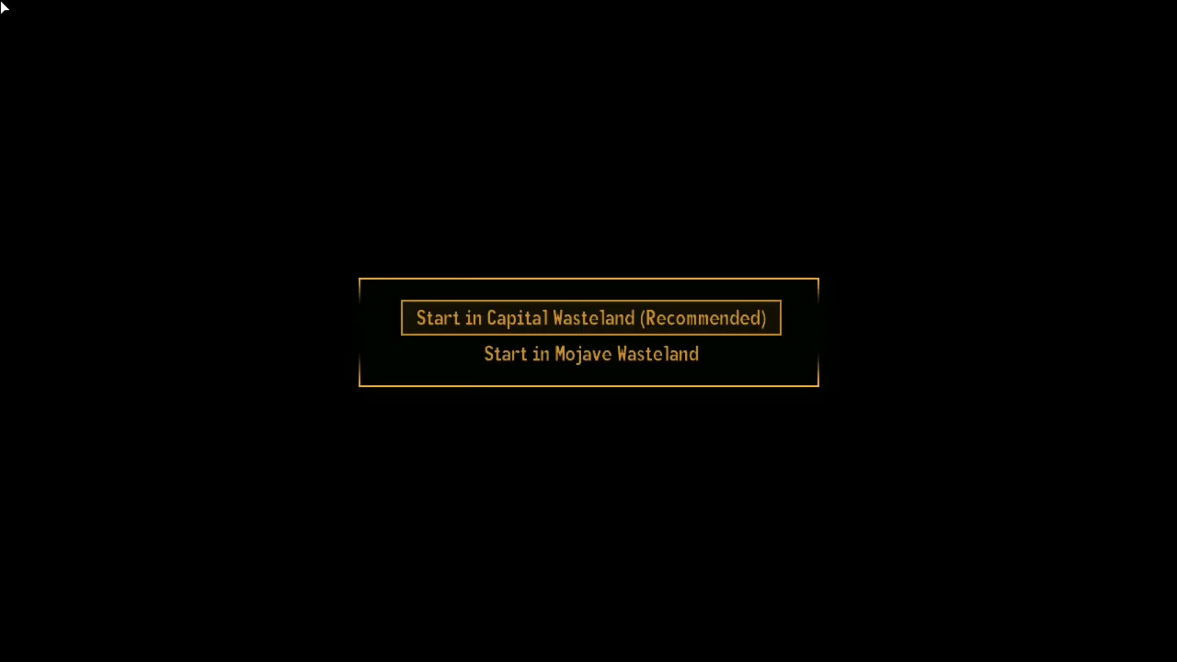
key(Return)
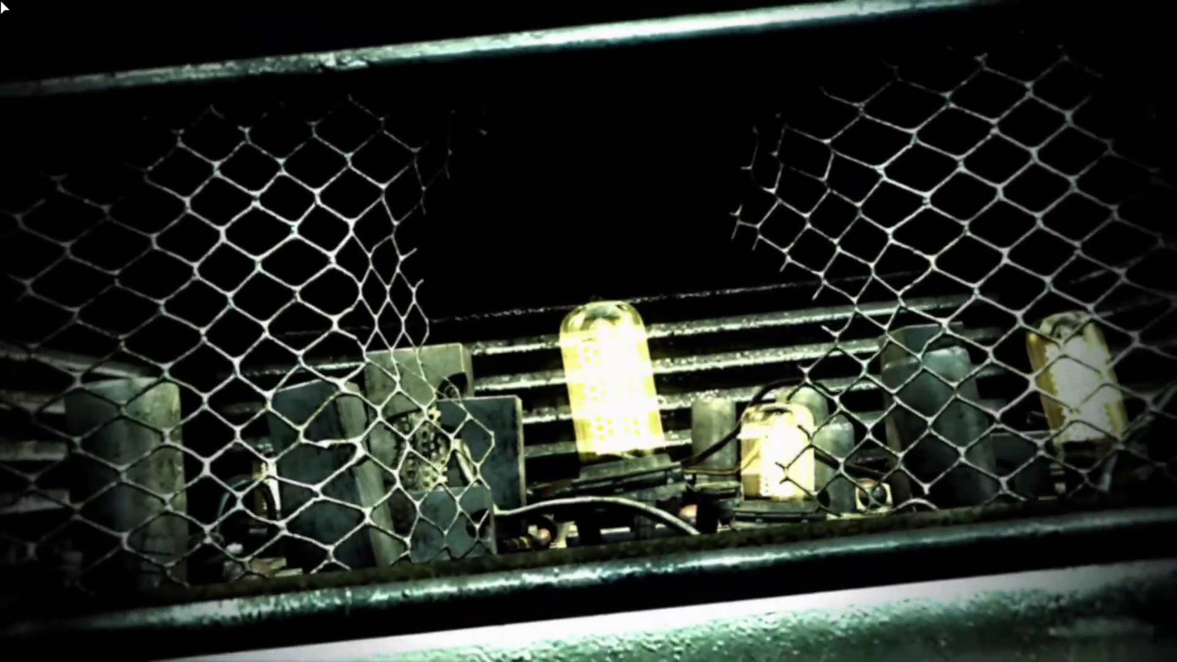
Exit the running game session and return to the game library
key(Escape)
key(Down)
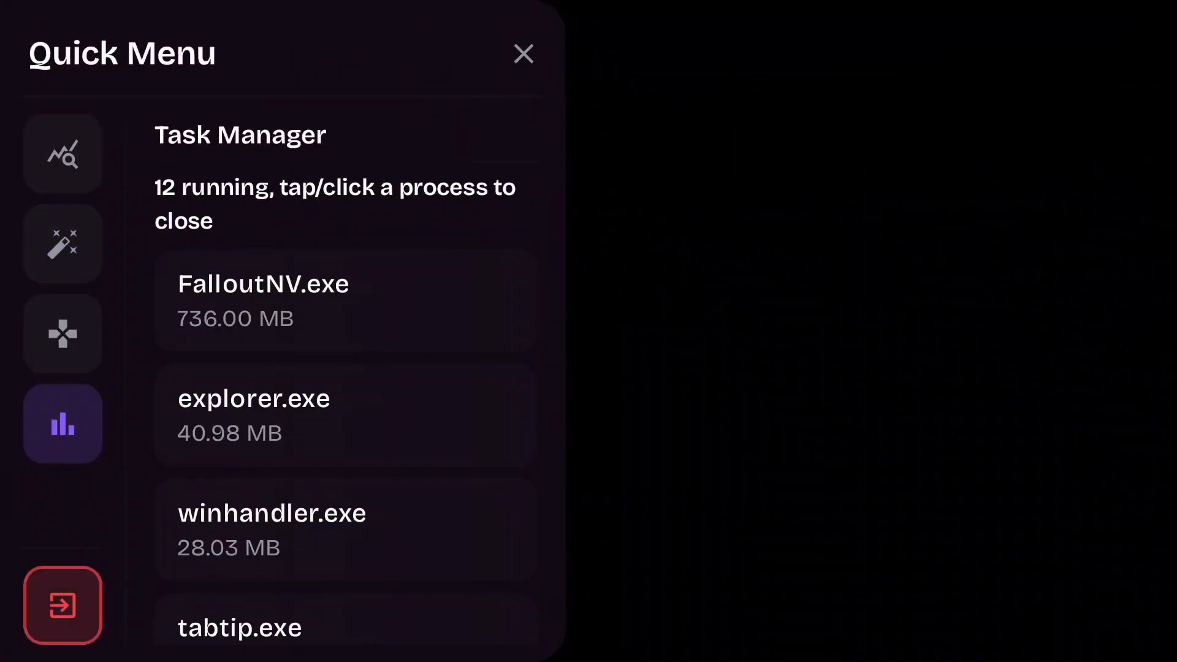
key(Return)
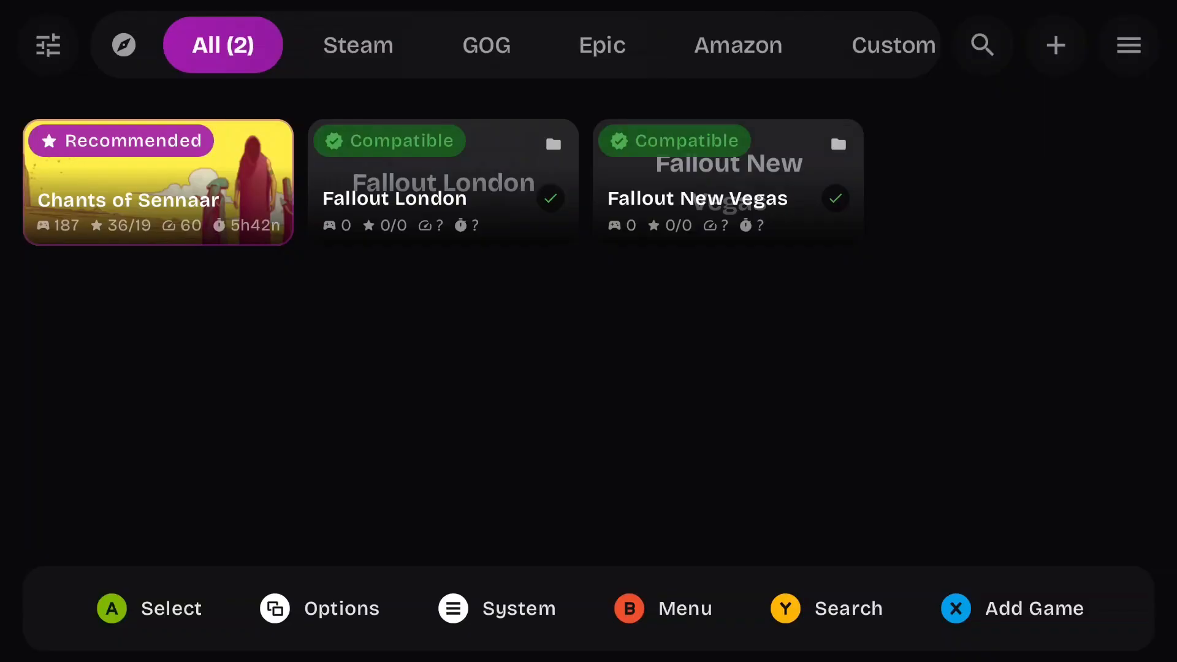
Edit the Fallout New Vegas container and set its graphics driver to Wrapper-legacy
click(728, 183)
click(1011, 334)
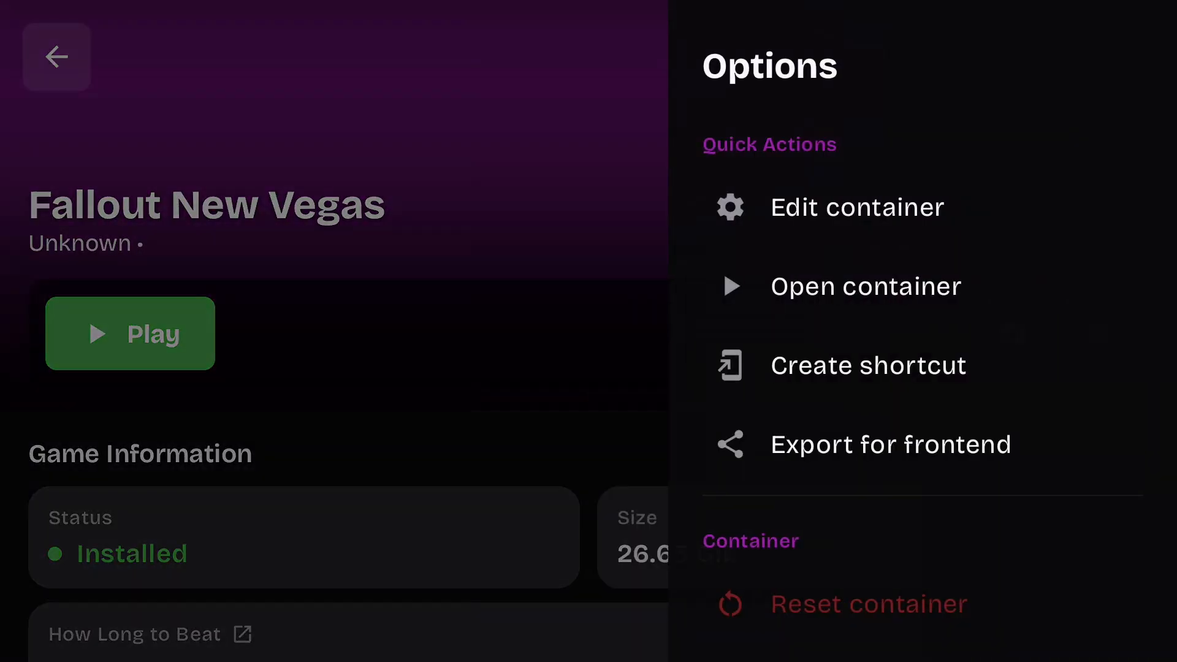
click(858, 207)
scroll(589, 393, down, 1)
scroll(588, 392, up, 1)
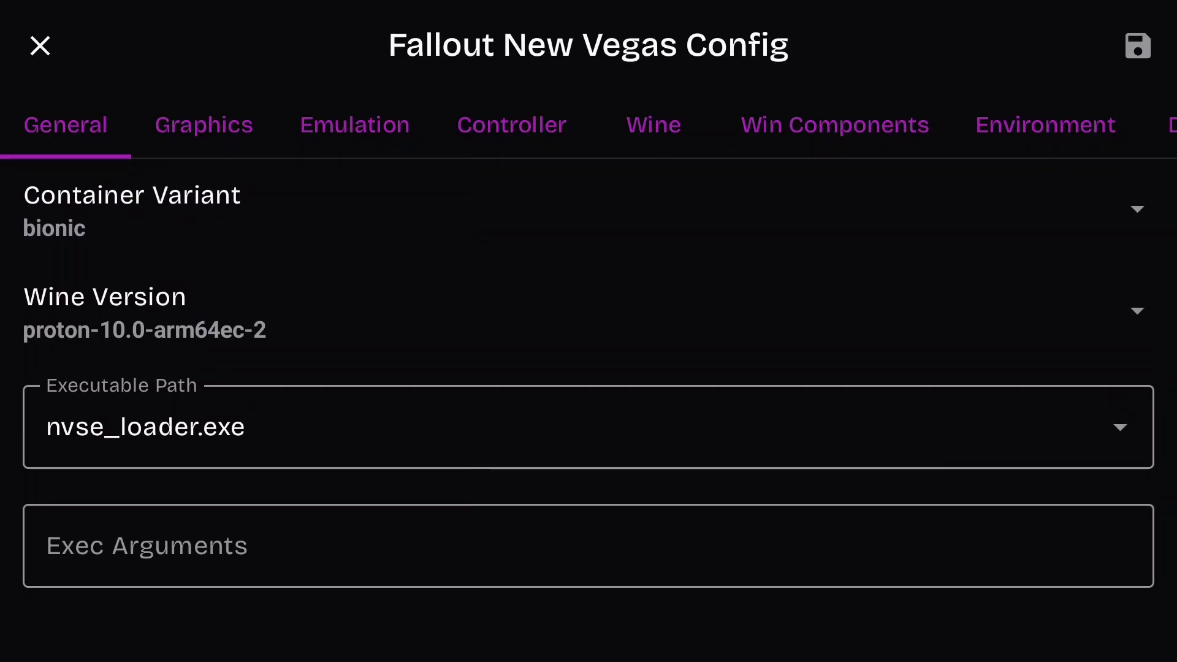
click(203, 125)
scroll(588, 393, down, 1)
scroll(589, 392, up, 1)
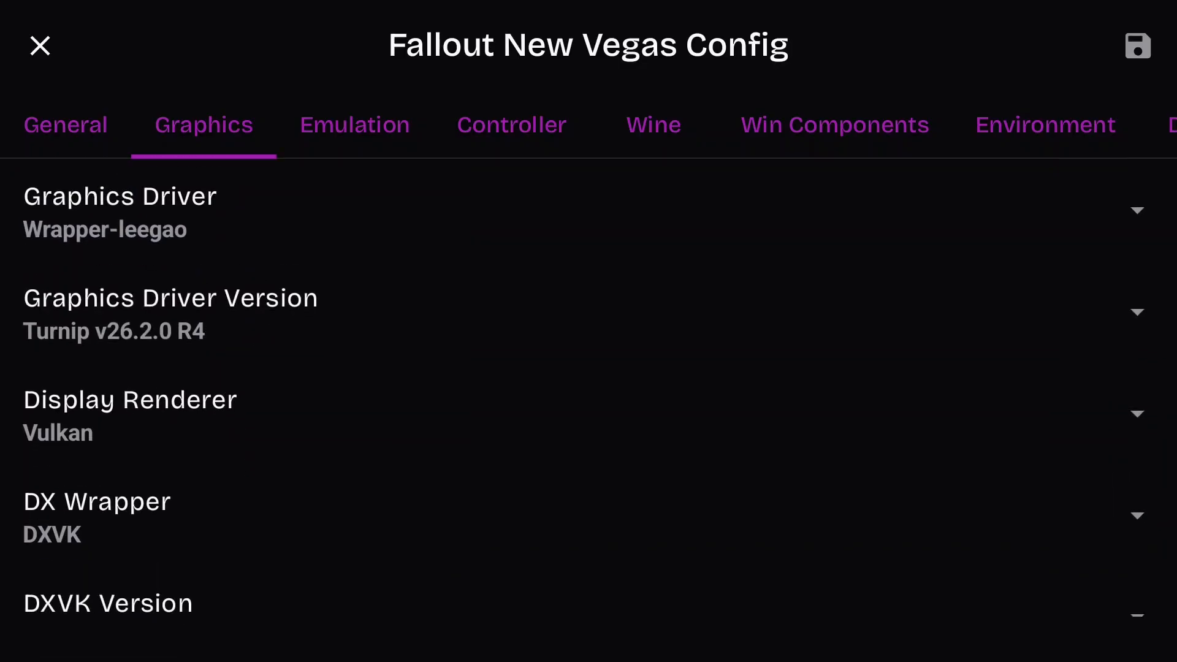
click(1137, 210)
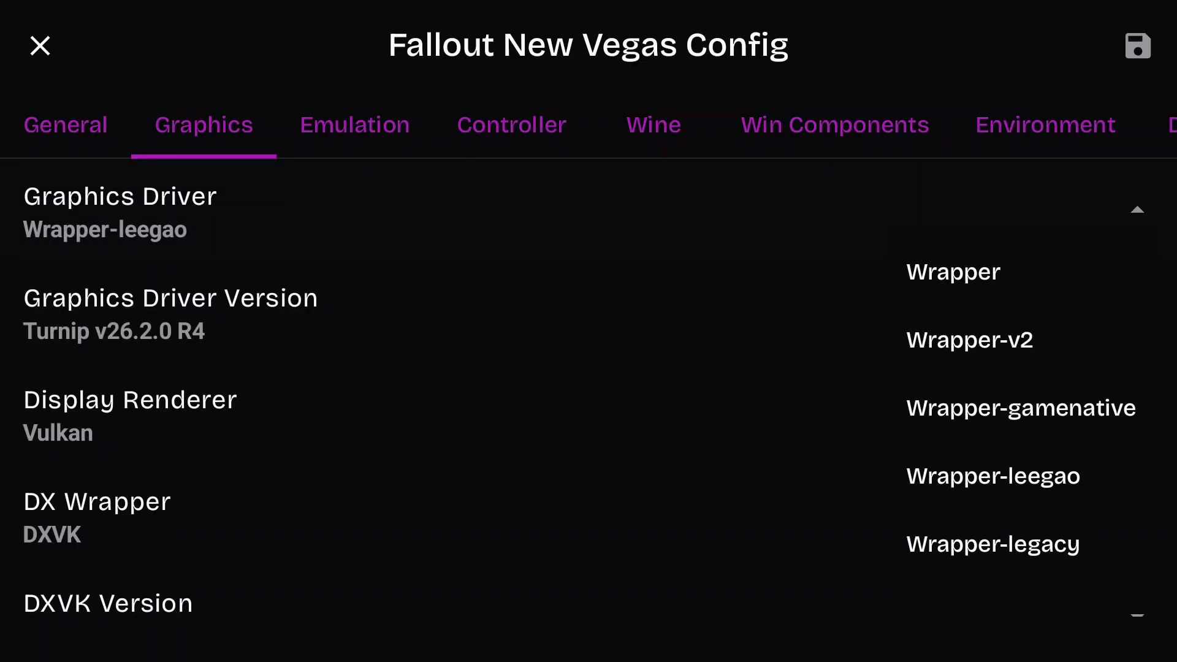
click(993, 544)
scroll(589, 392, down, 1)
scroll(589, 393, up, 1)
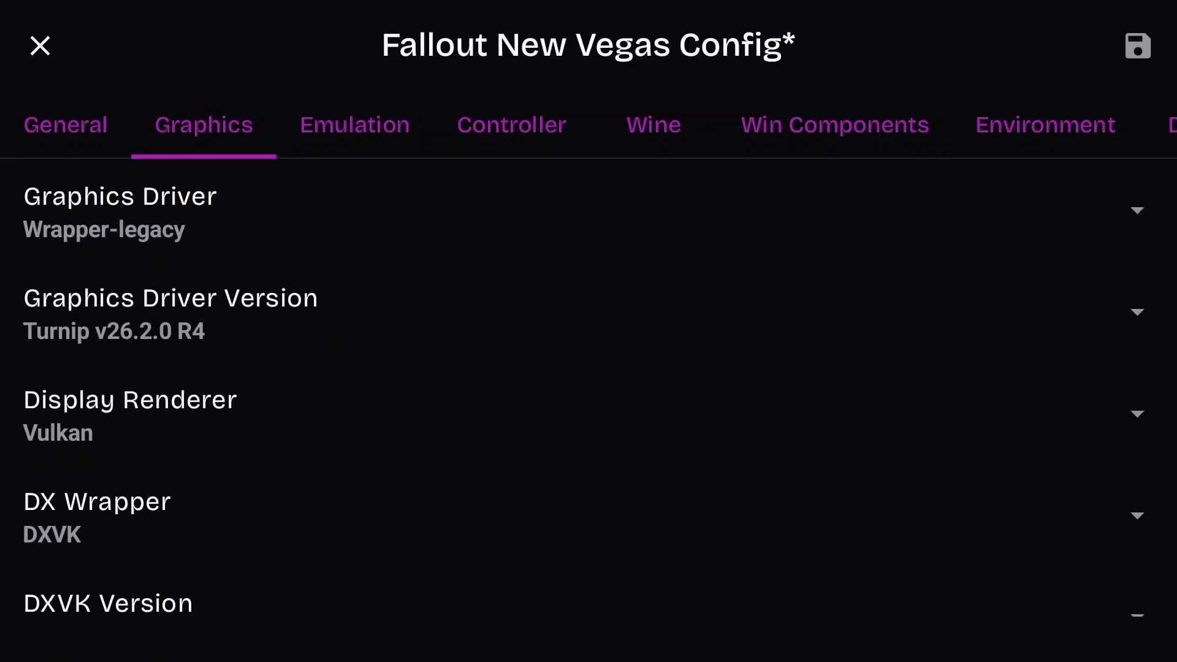
Set the container's DXVK version to 2.4.1-gplasync and check the remaining graphics settings
scroll(588, 392, down, 4)
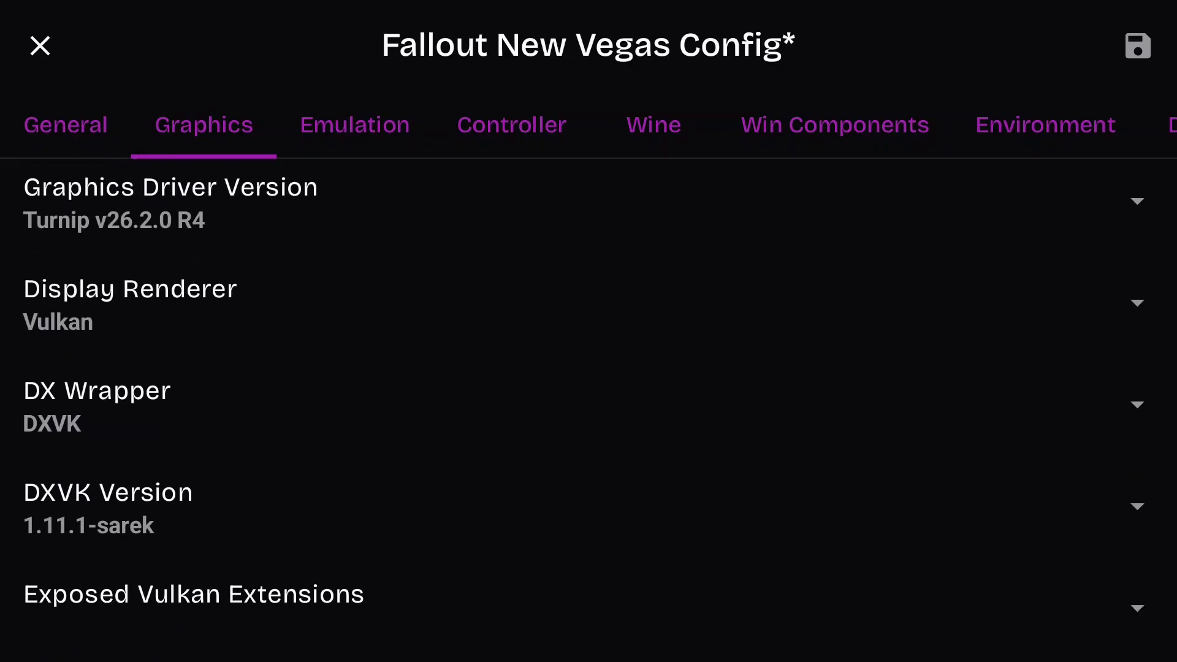
click(1137, 402)
scroll(1005, 331, down, 2)
scroll(997, 331, down, 1)
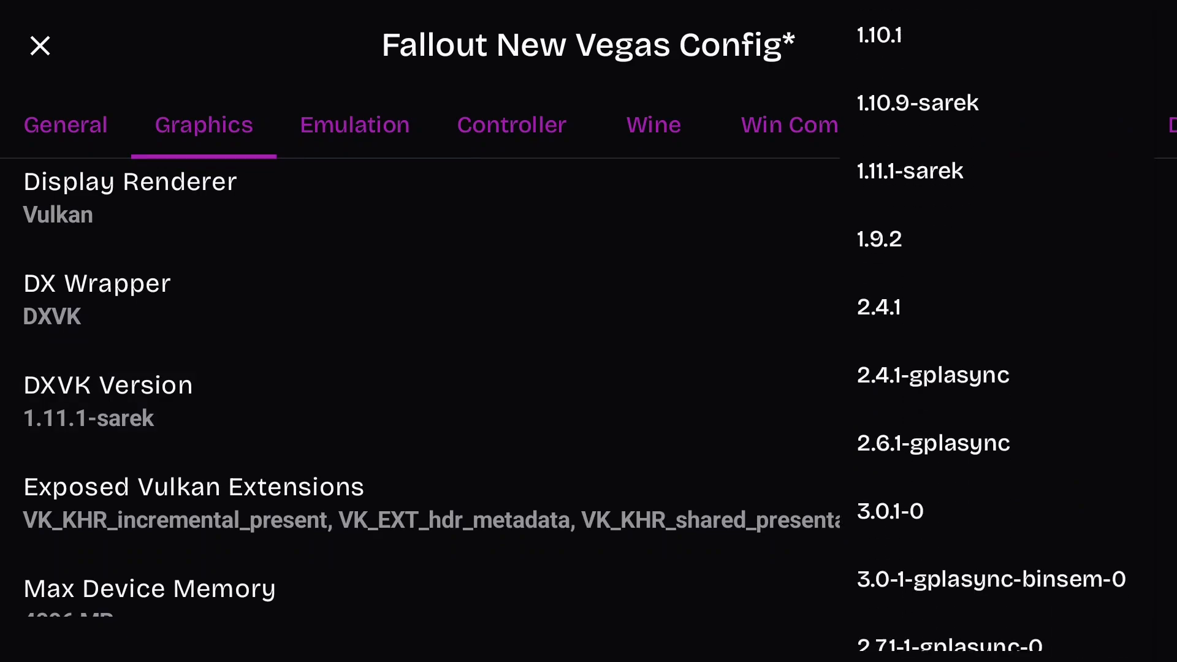
scroll(1006, 331, up, 3)
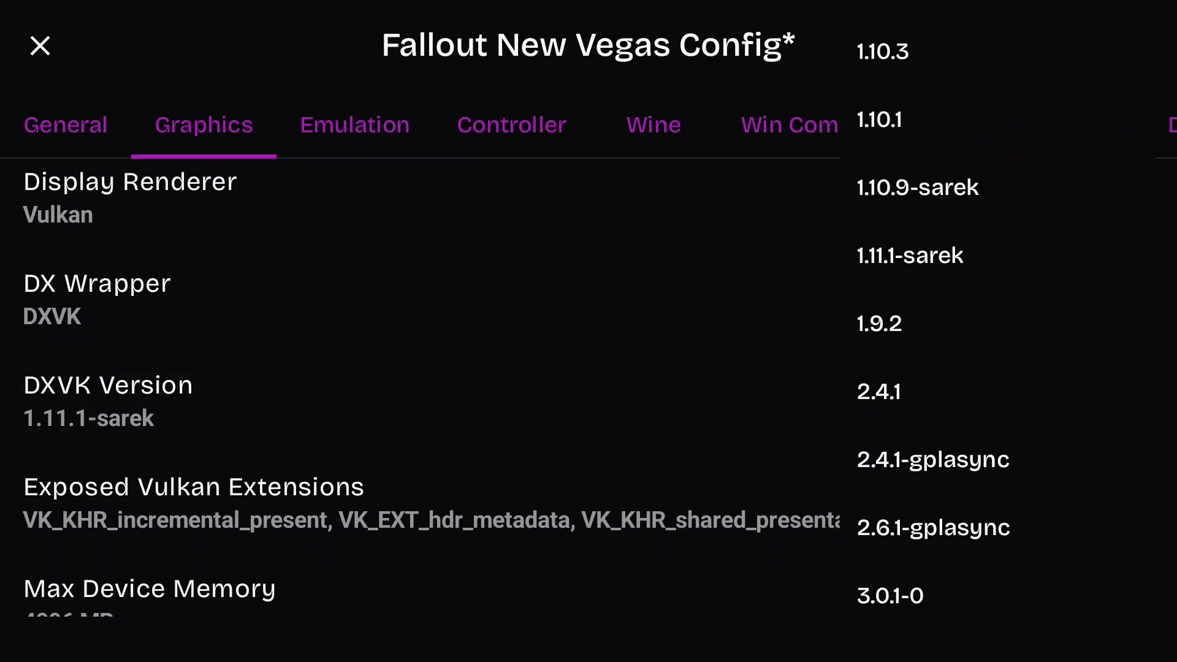
scroll(1005, 331, down, 2)
click(932, 414)
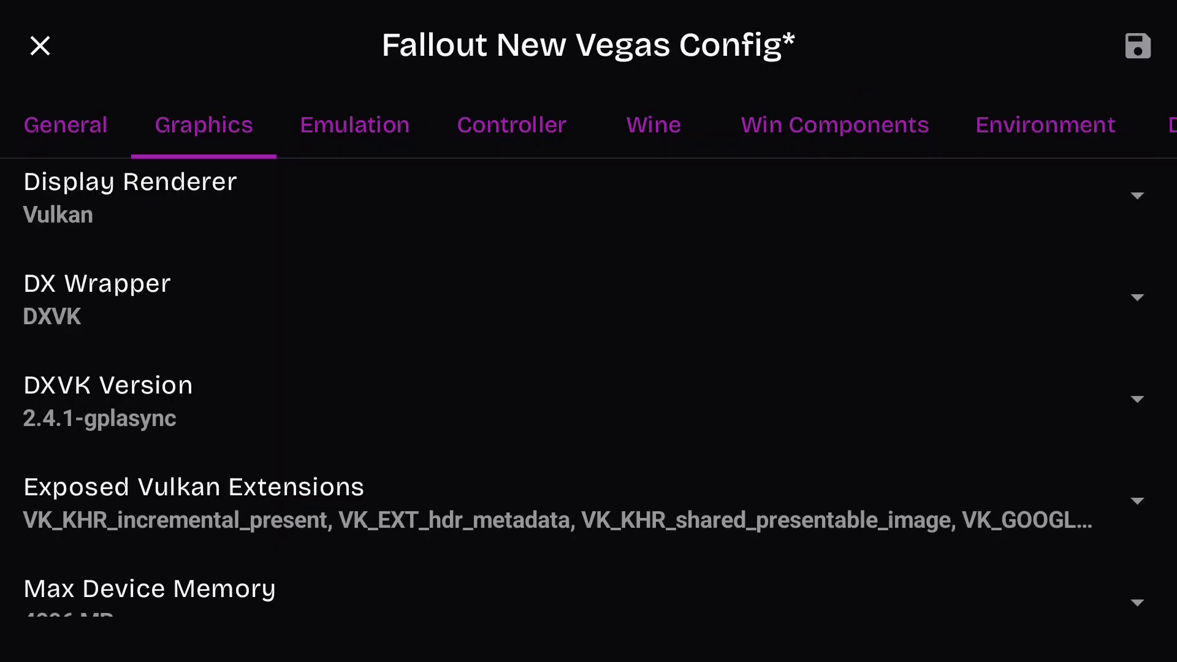
scroll(588, 392, down, 3)
scroll(589, 392, down, 10)
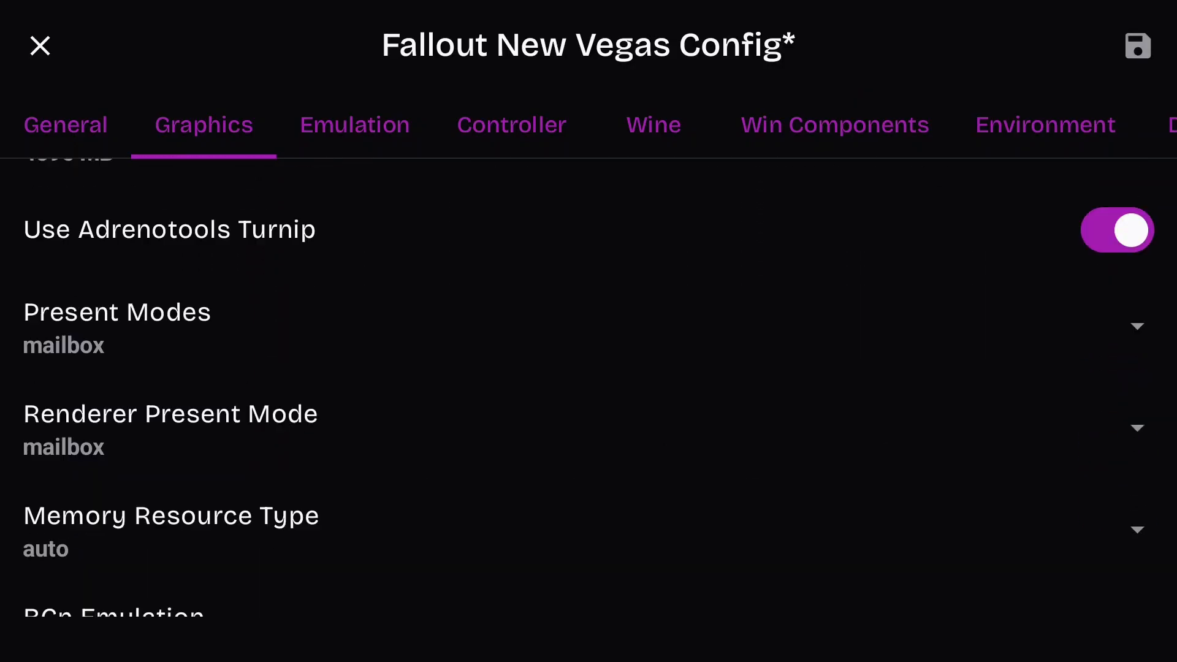
Go through the container's emulation settings and select the Intermediate FEXCore preset
click(355, 125)
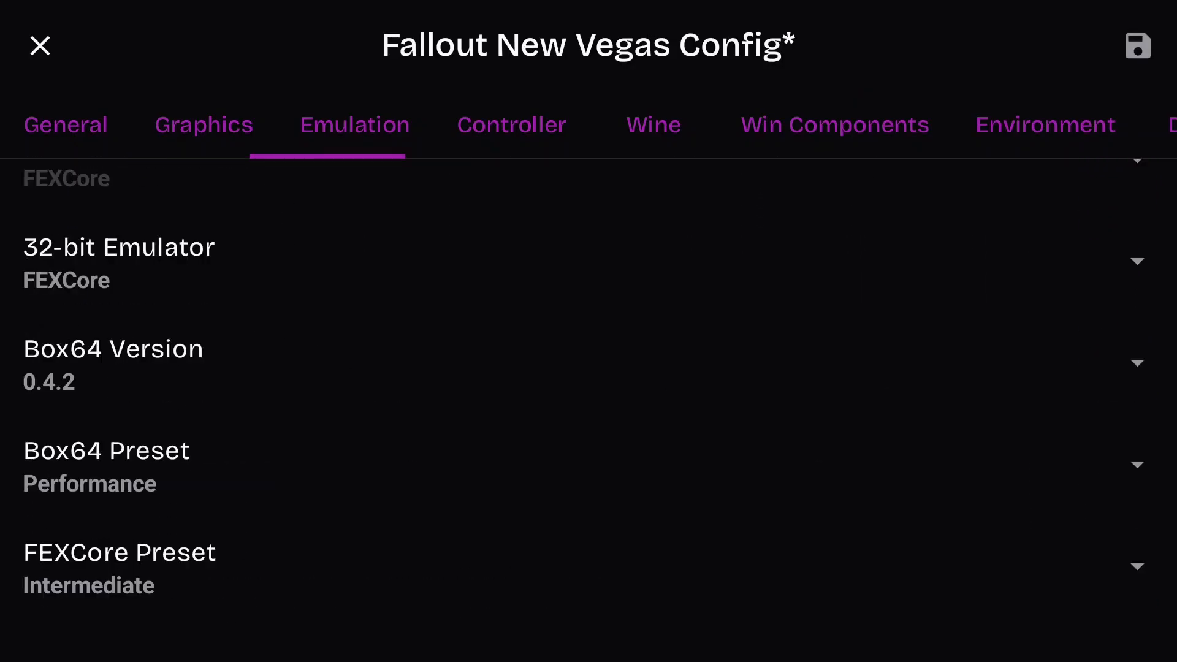
scroll(589, 392, up, 3)
click(1137, 210)
click(985, 527)
scroll(588, 392, down, 3)
click(1137, 567)
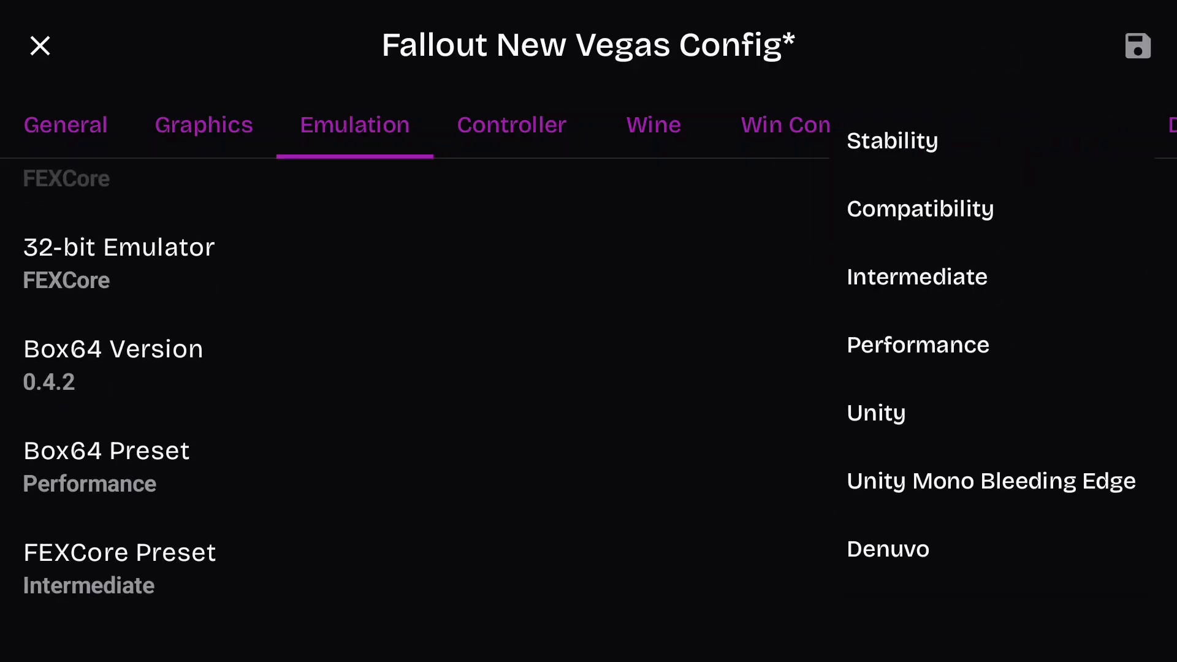
click(917, 277)
scroll(588, 392, up, 3)
Examine the container's controller, Wine and Windows component settings and its environment variables
click(511, 125)
click(653, 125)
click(770, 125)
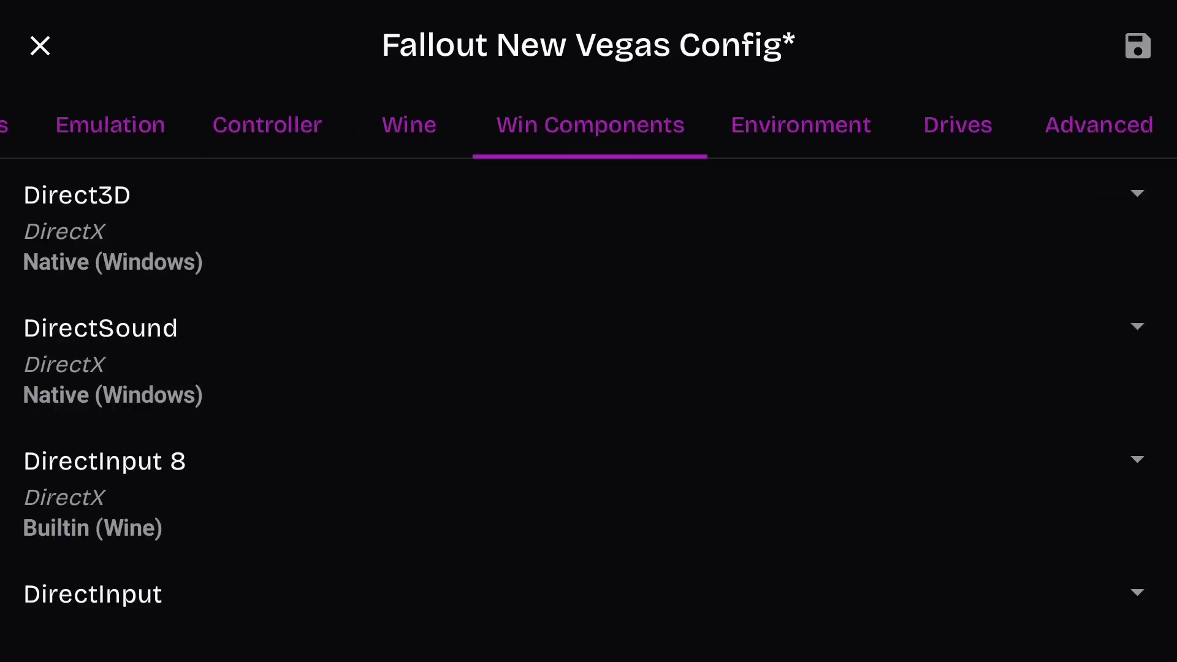
click(800, 125)
scroll(589, 393, down, 8)
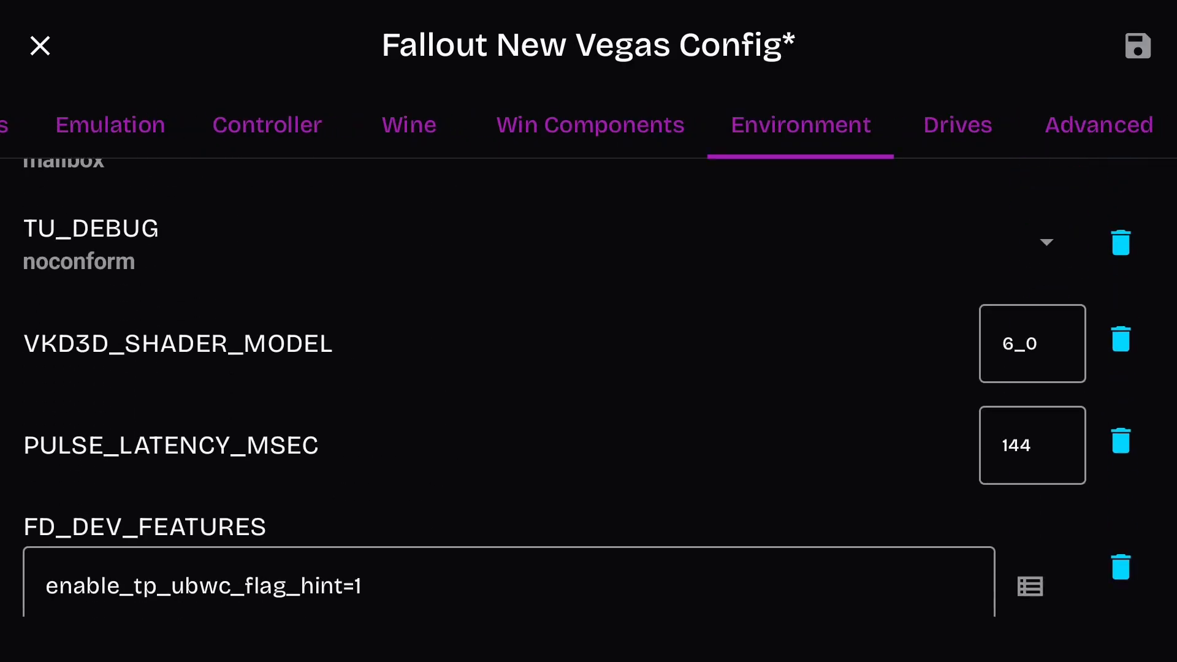
scroll(588, 392, up, 8)
scroll(588, 125, left, 5)
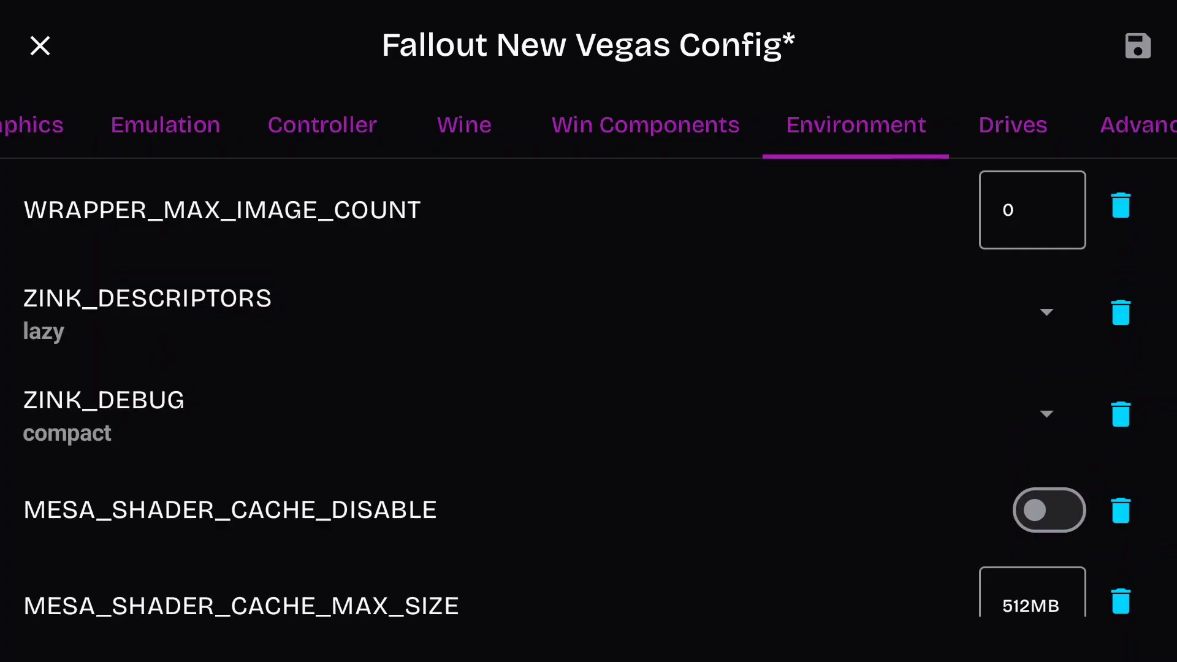
Check the container's general settings, save the configuration and start Fallout New Vegas
click(65, 125)
scroll(588, 393, down, 5)
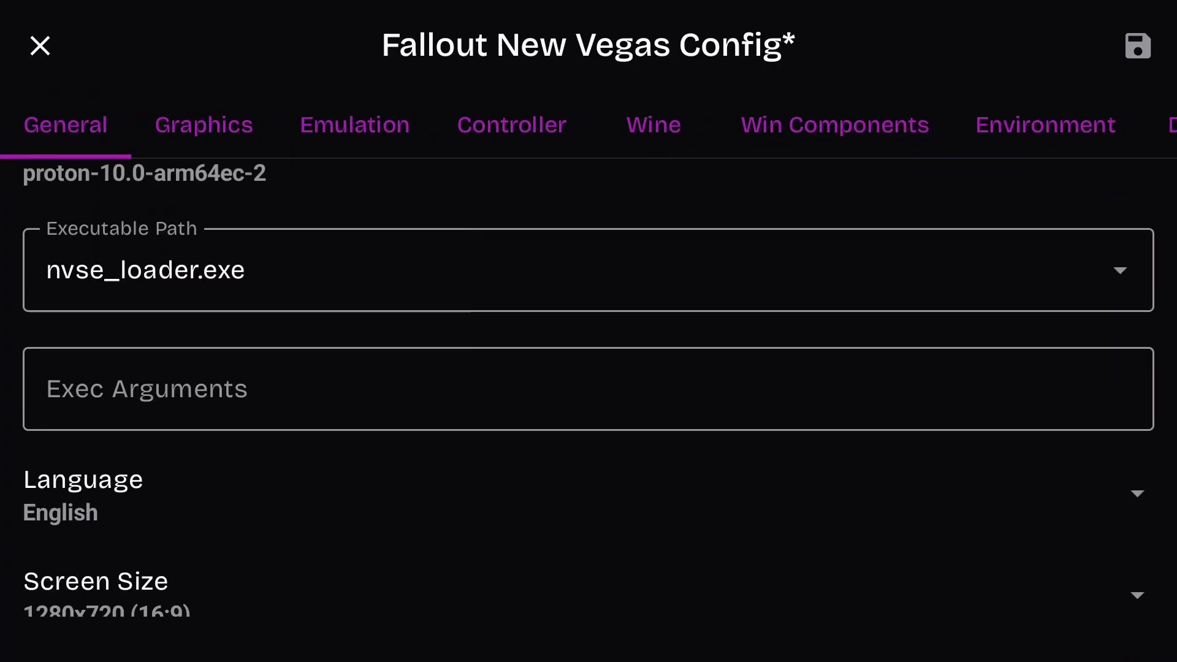
scroll(588, 392, up, 5)
click(1138, 45)
click(130, 334)
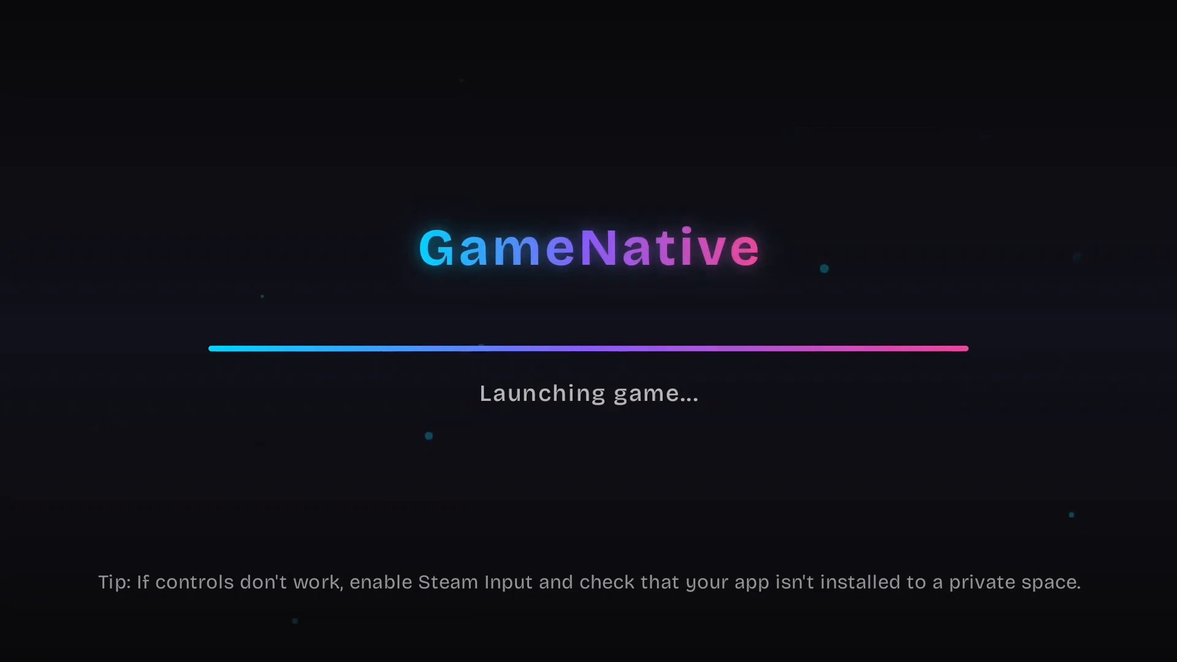
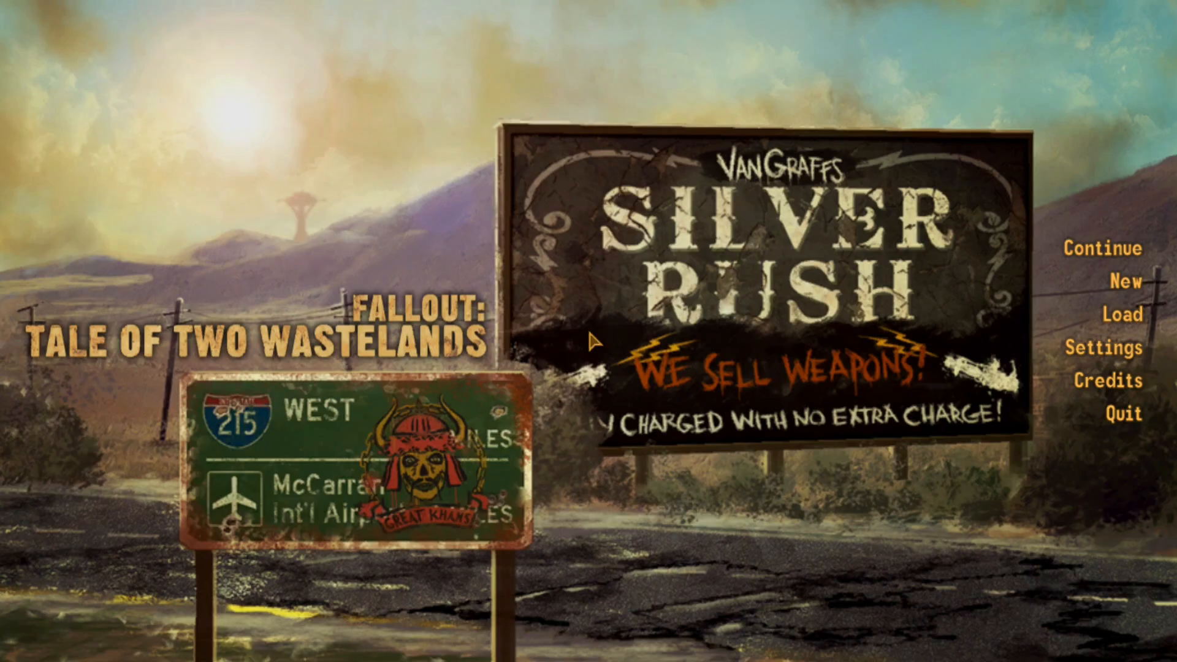
Highlight Quit in the Tale of Two Wastelands main menu
key(Down)
key(Down)
key(Down)
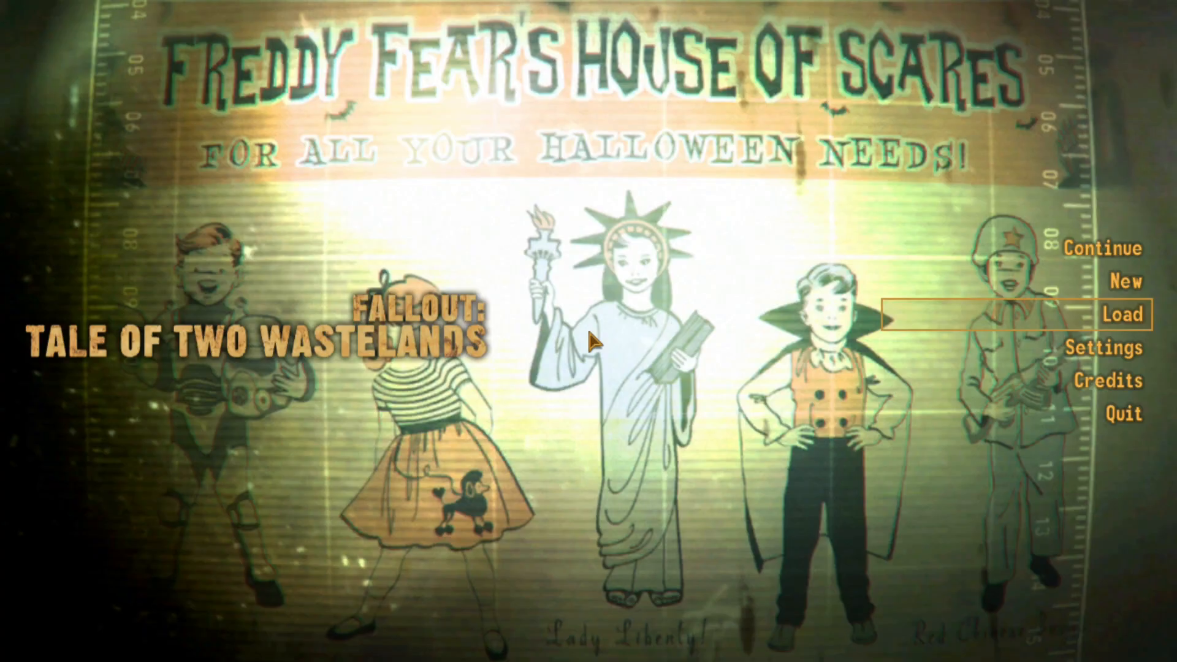
key(Down)
key(Down)
key(Down)
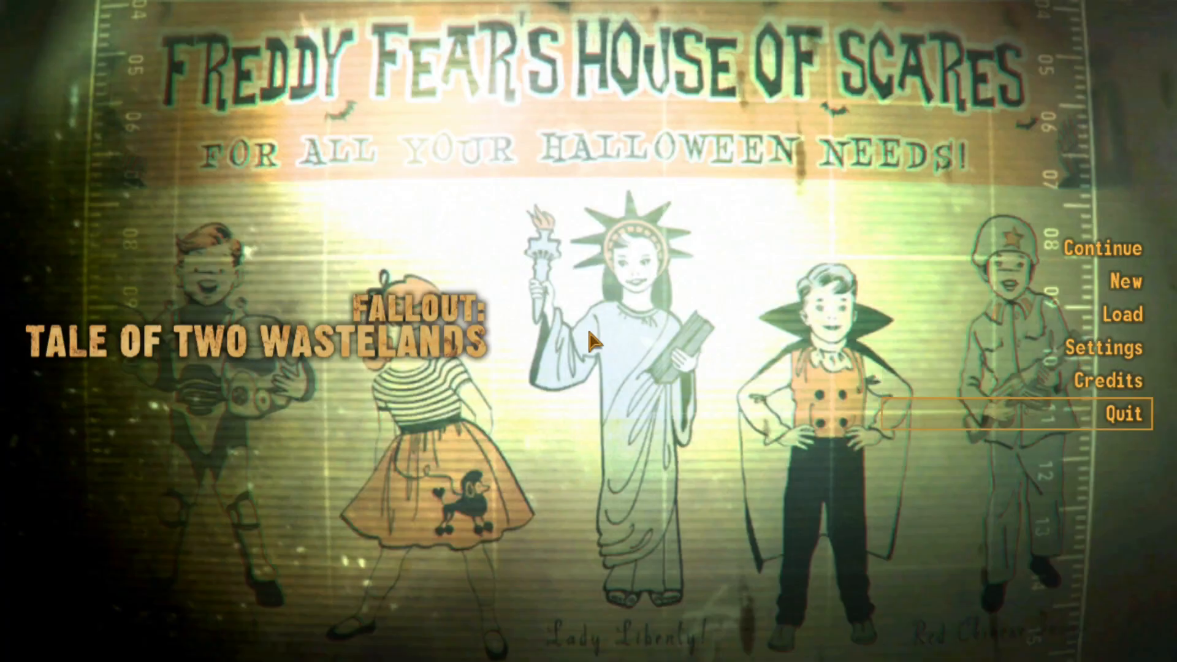